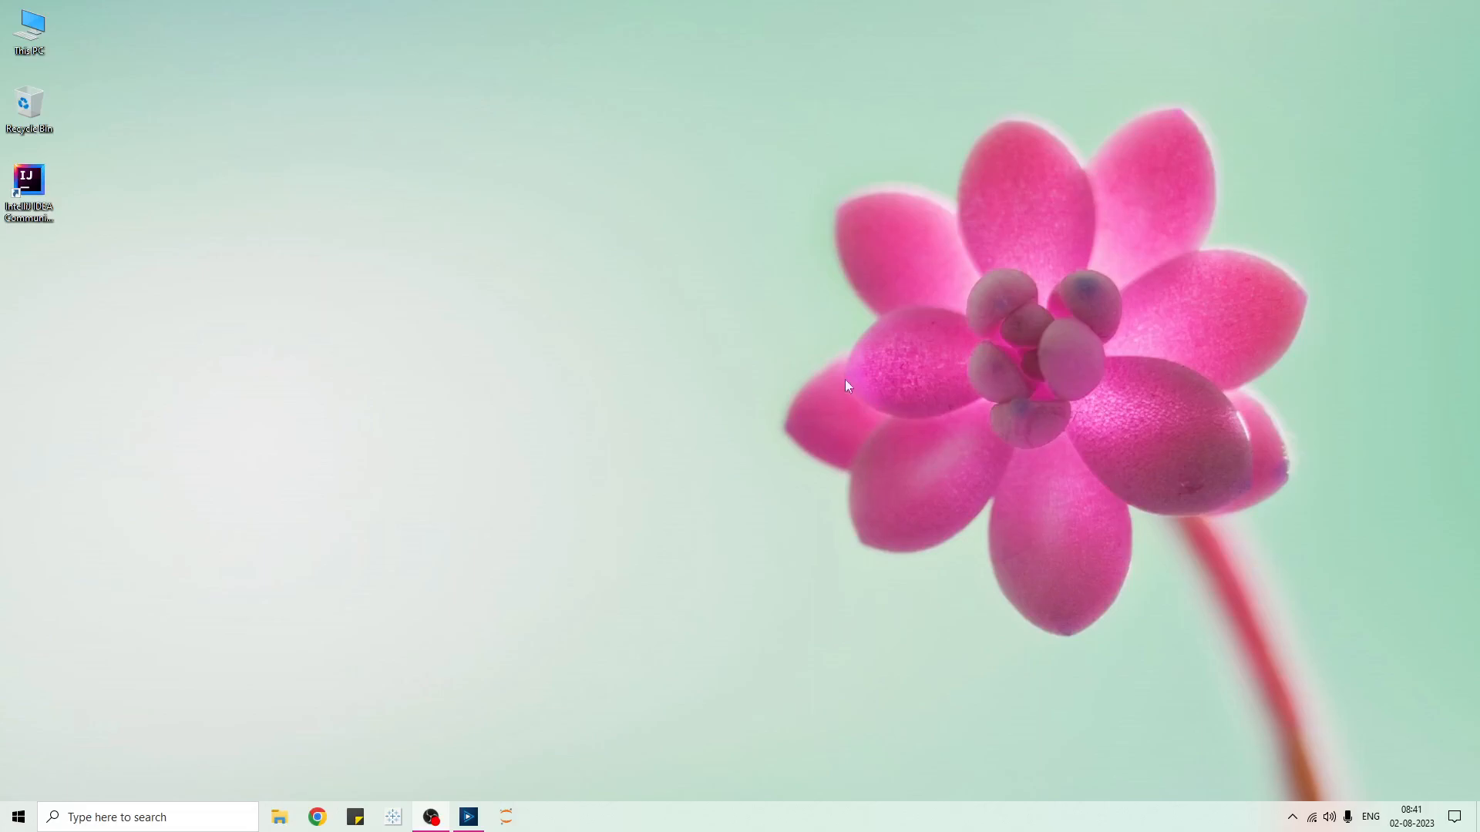
# - Bring Alteryx Designer up full screen on the blank New Workflow1 canvas
pyautogui.click(463, 823)
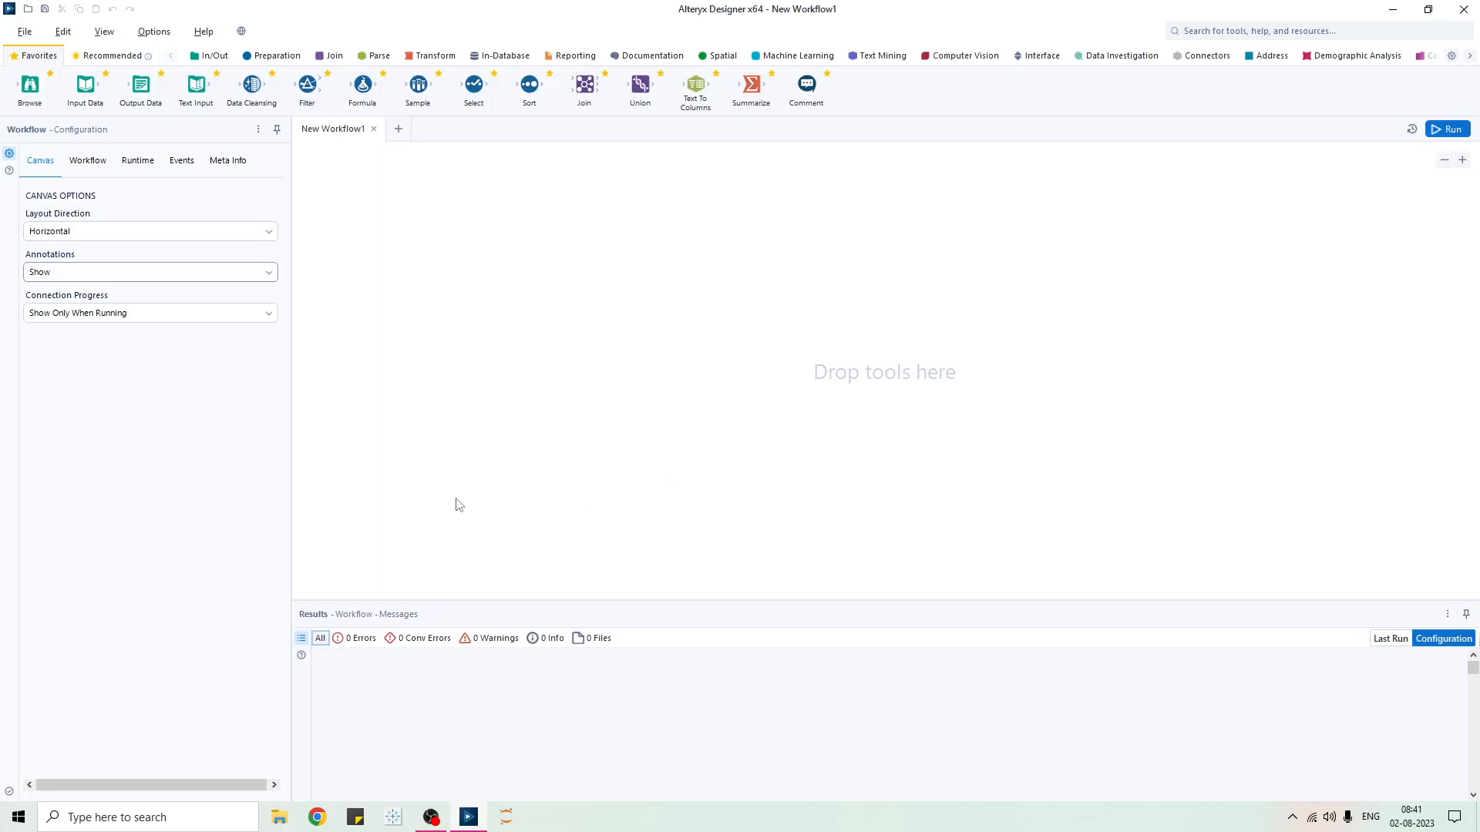
pyautogui.moveTo(85, 86); pyautogui.dragTo(139, 83)
# - Keep the layout direction Horizontal and place an Output Data tool, discarding a trial Browse tool
pyautogui.click(152, 238)
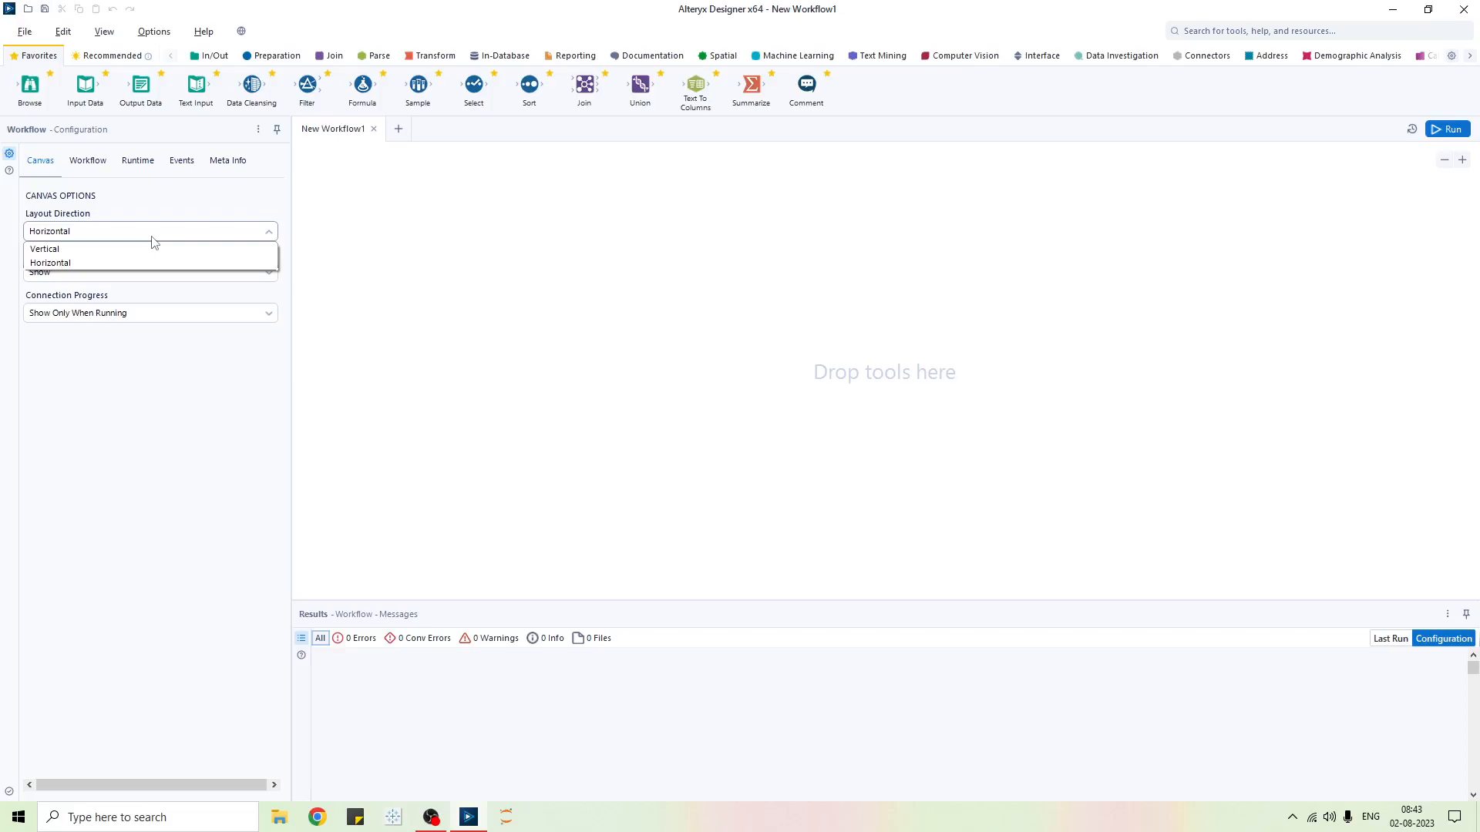
pyautogui.click(157, 367)
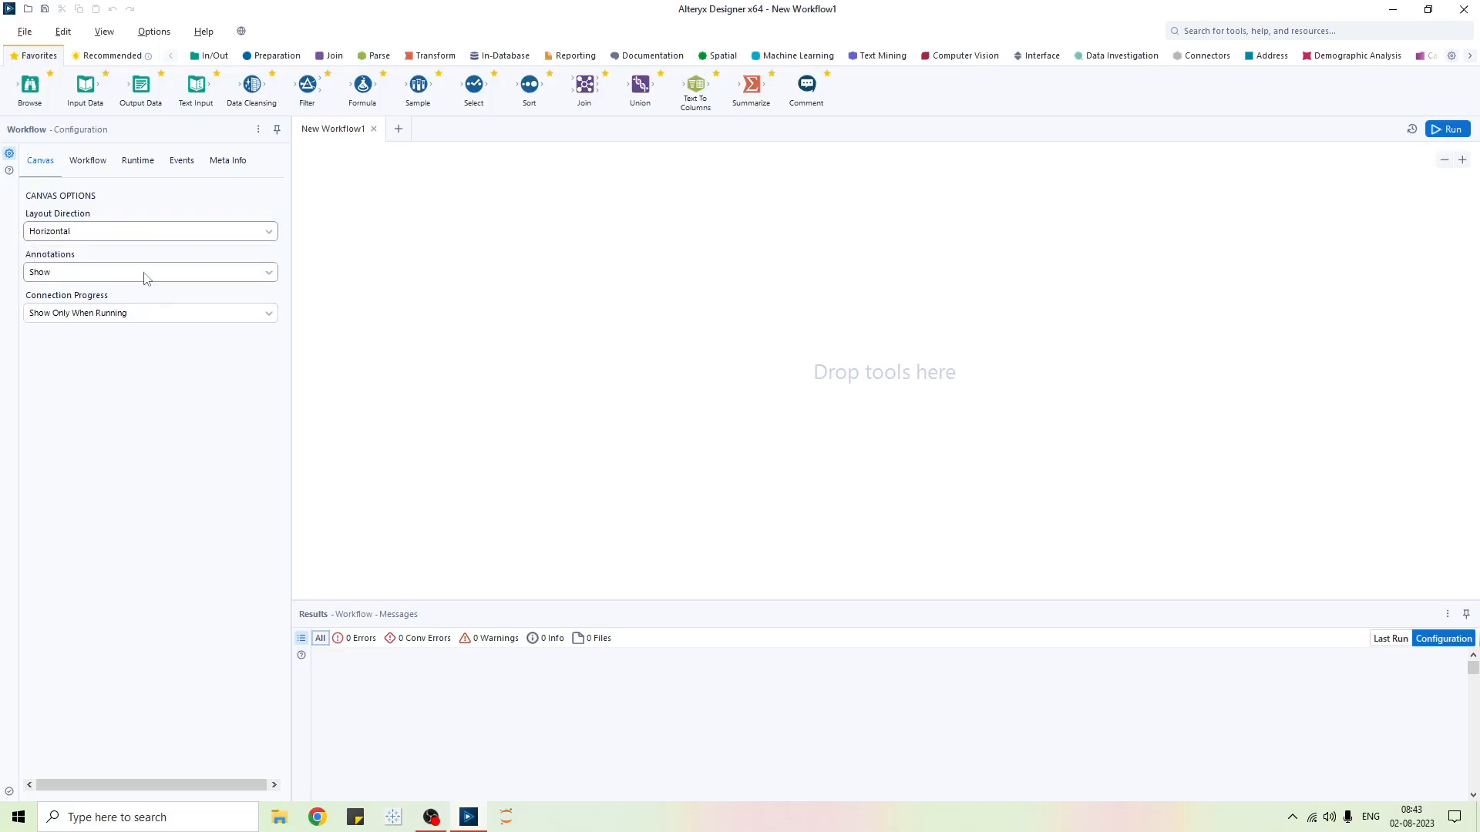
pyautogui.moveTo(57, 98); pyautogui.dragTo(548, 266)
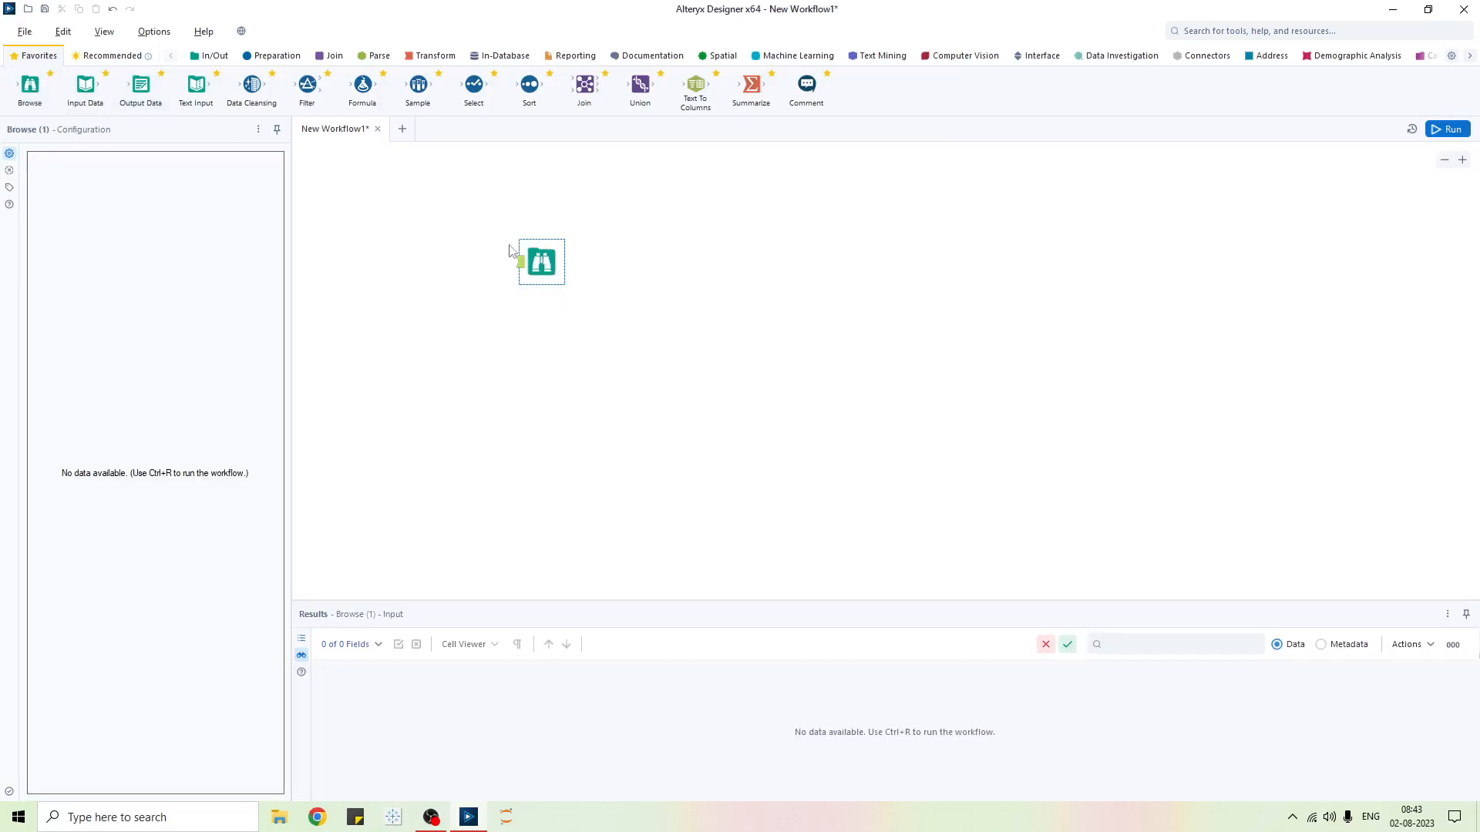
pyautogui.click(555, 270)
pyautogui.press('Delete')
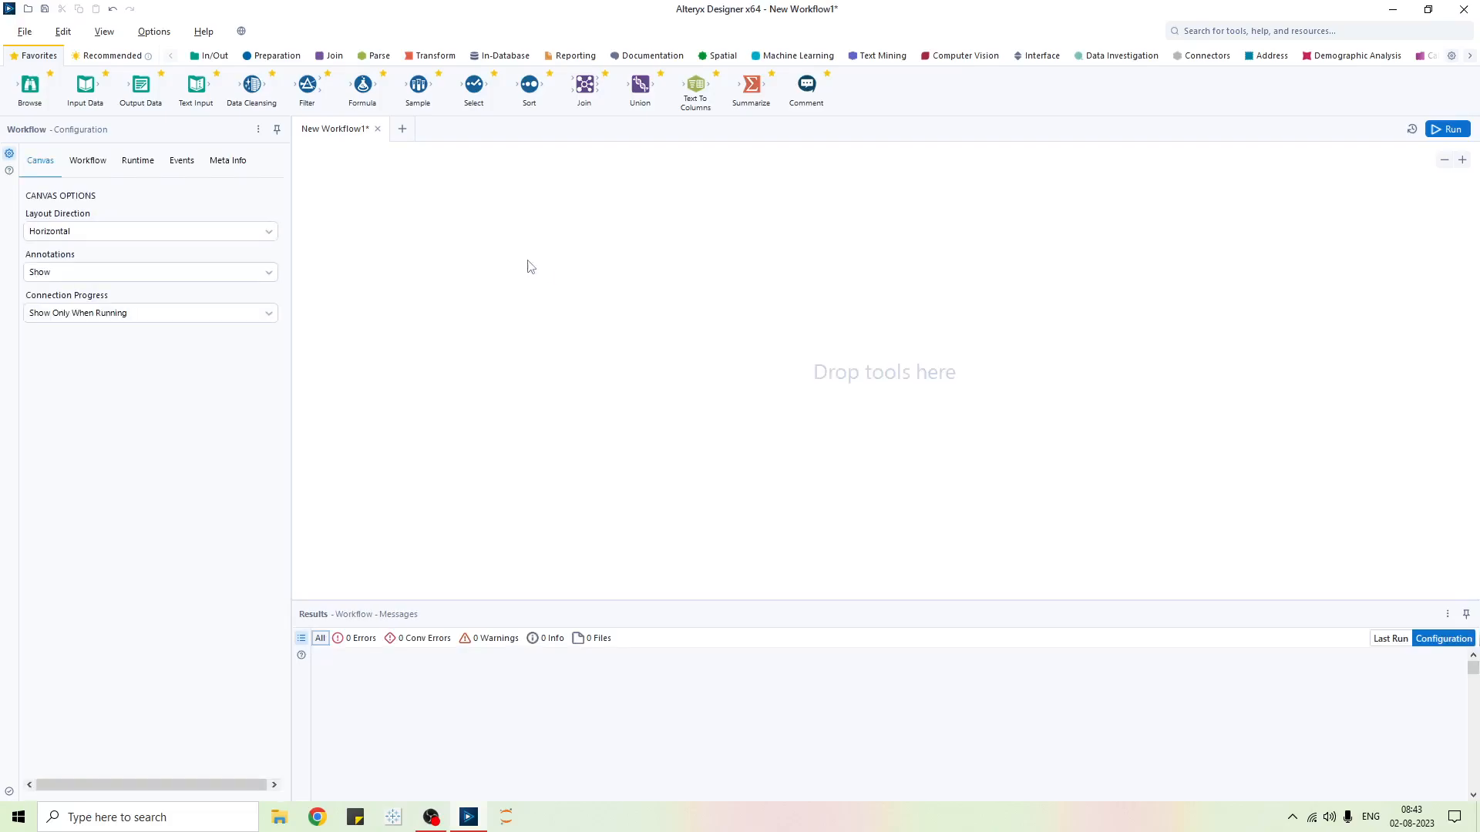
pyautogui.moveTo(141, 91); pyautogui.dragTo(517, 266)
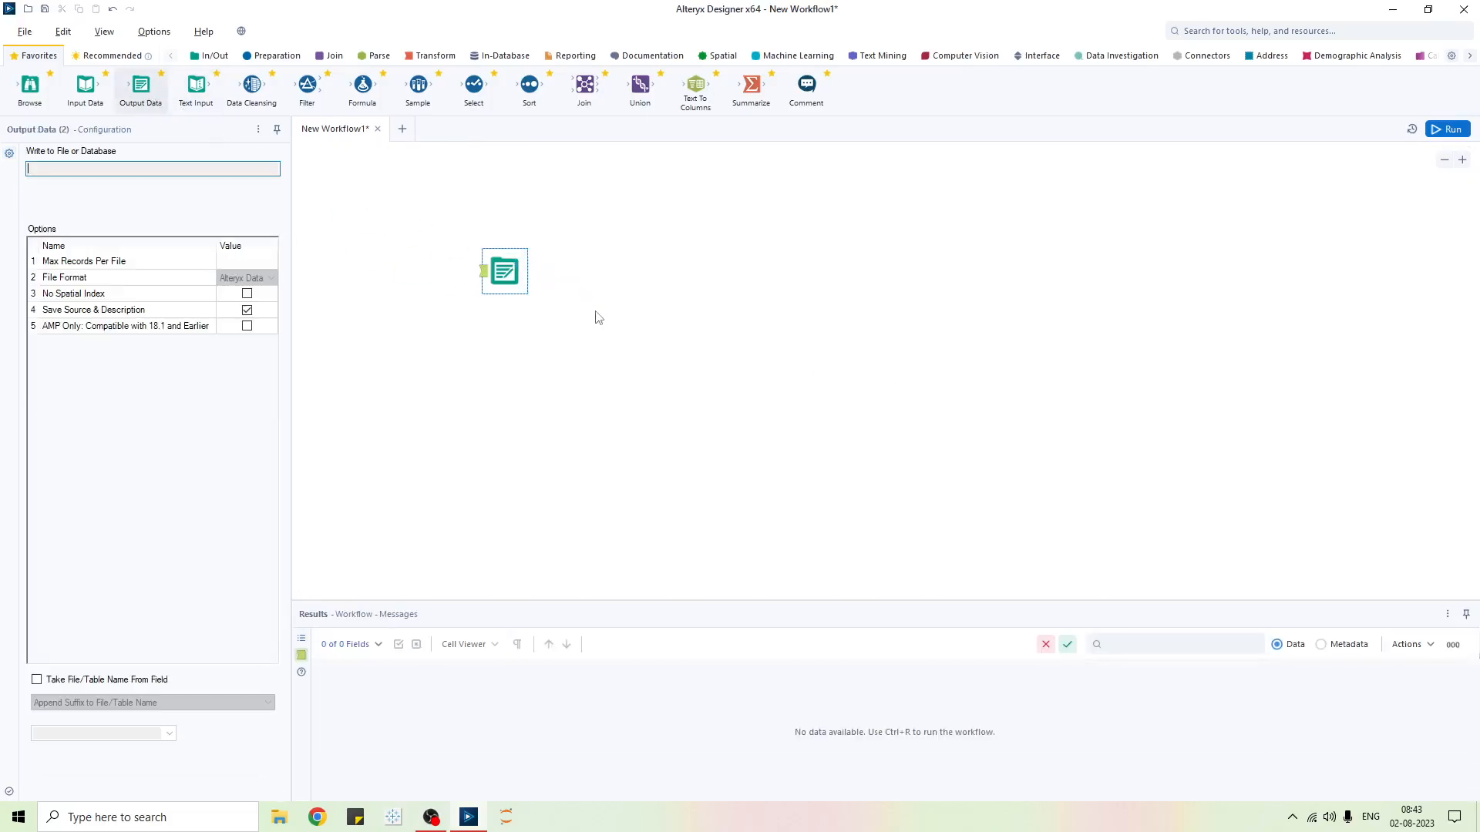
pyautogui.click(408, 374)
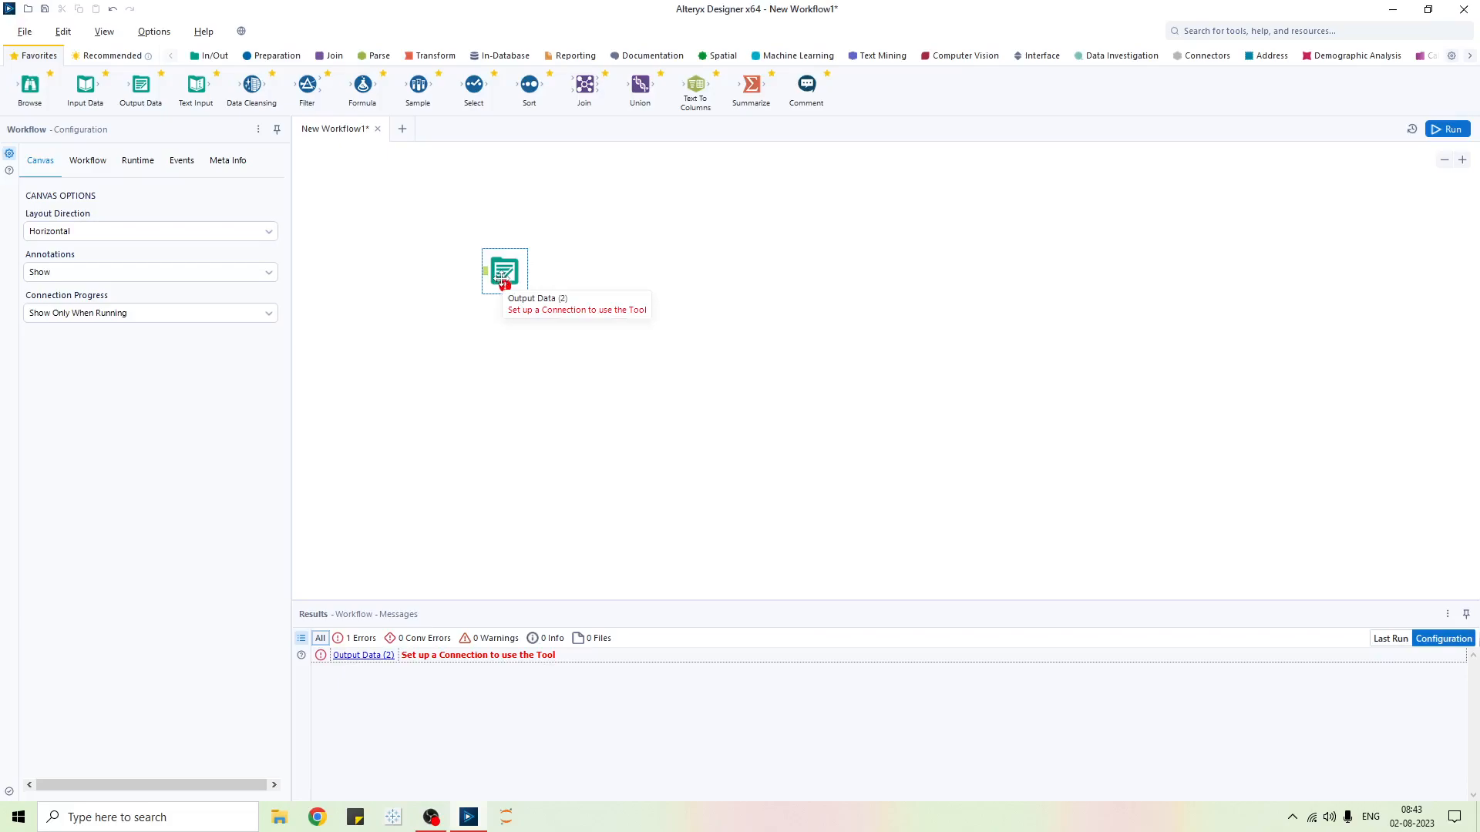
# - Set canvas annotations to Show w/ Tool Names after trying Hide and Show
pyautogui.click(272, 276)
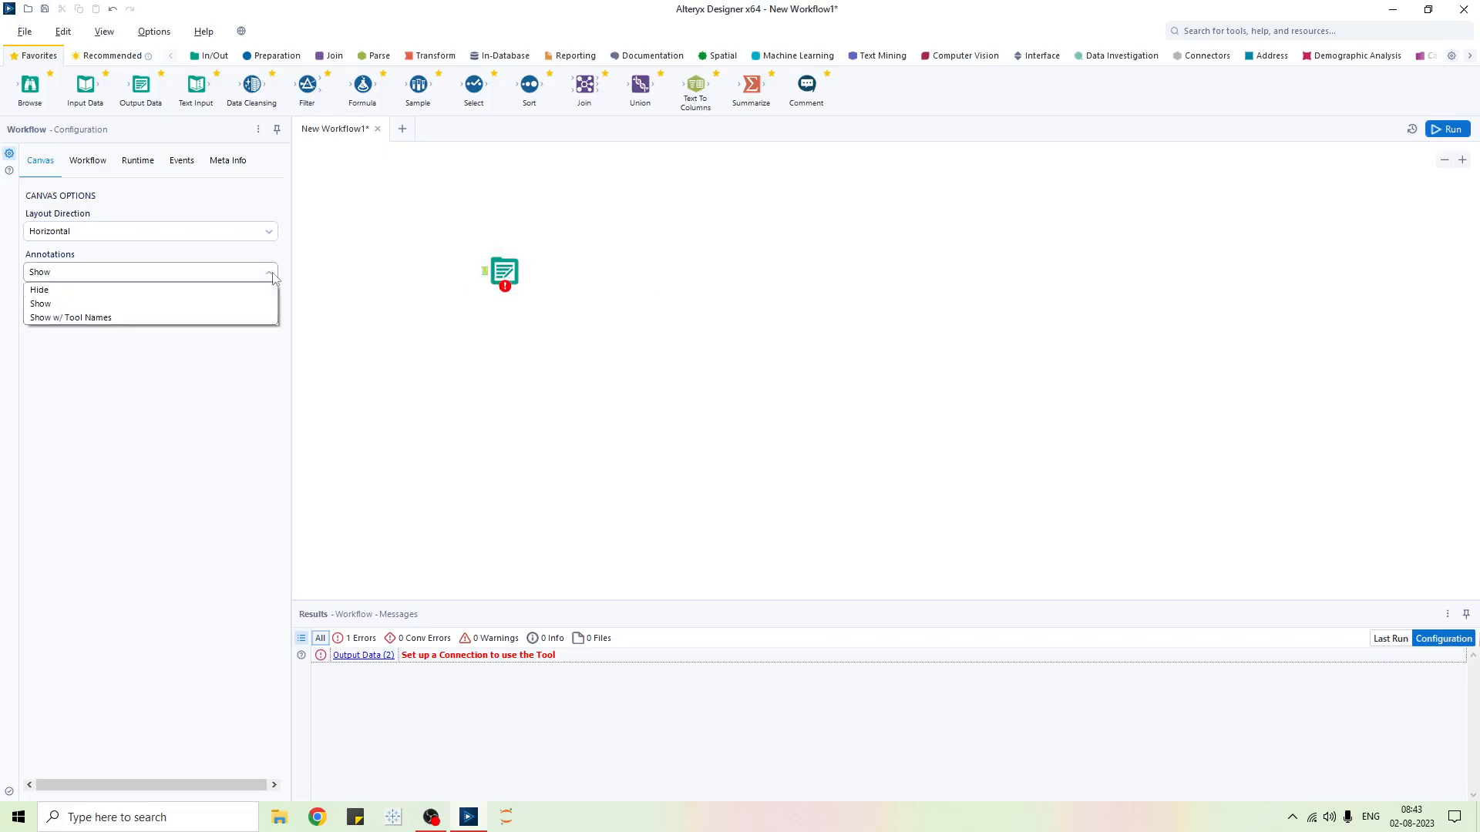
pyautogui.click(118, 318)
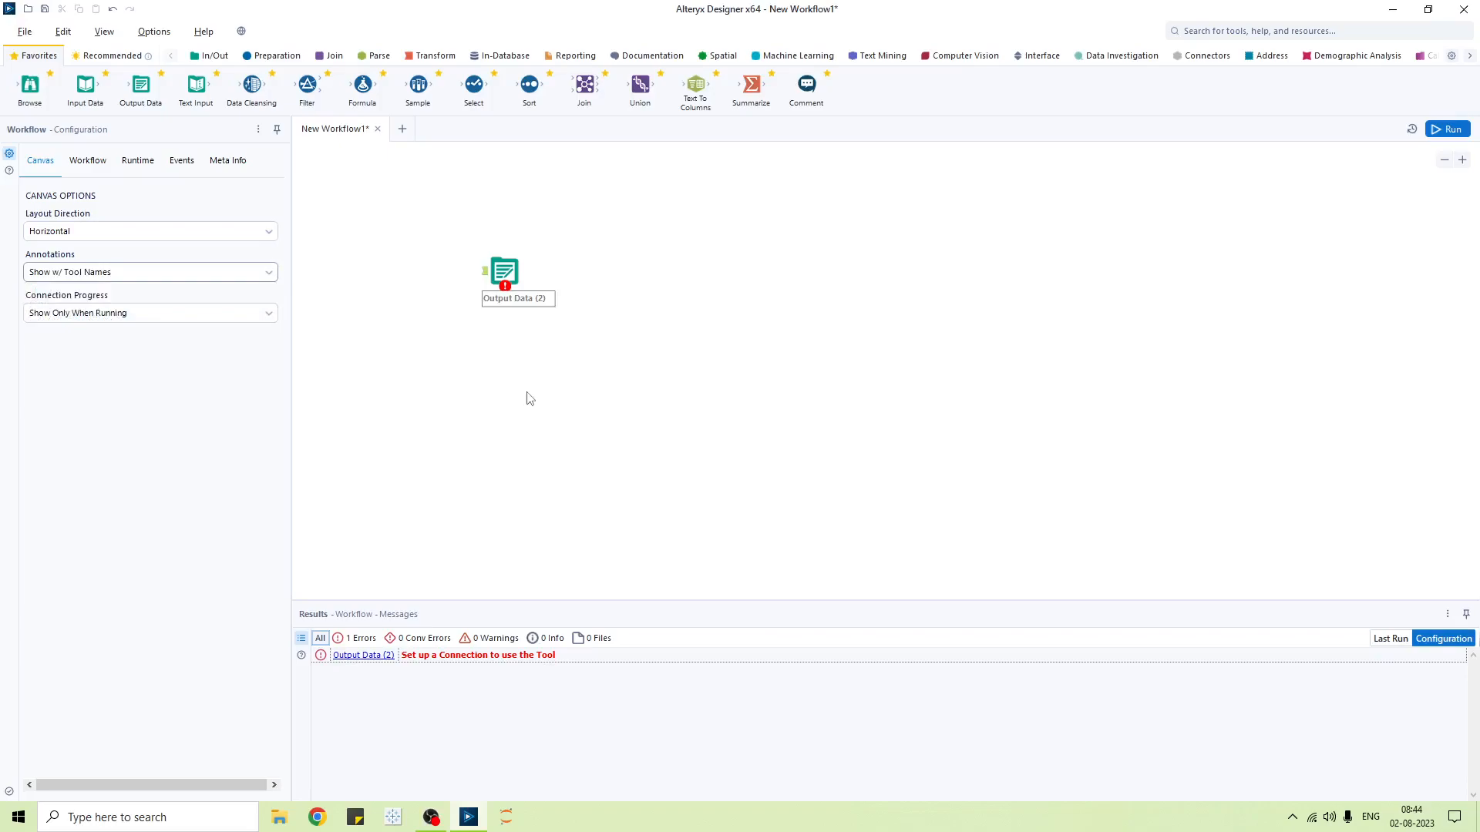
pyautogui.click(267, 276)
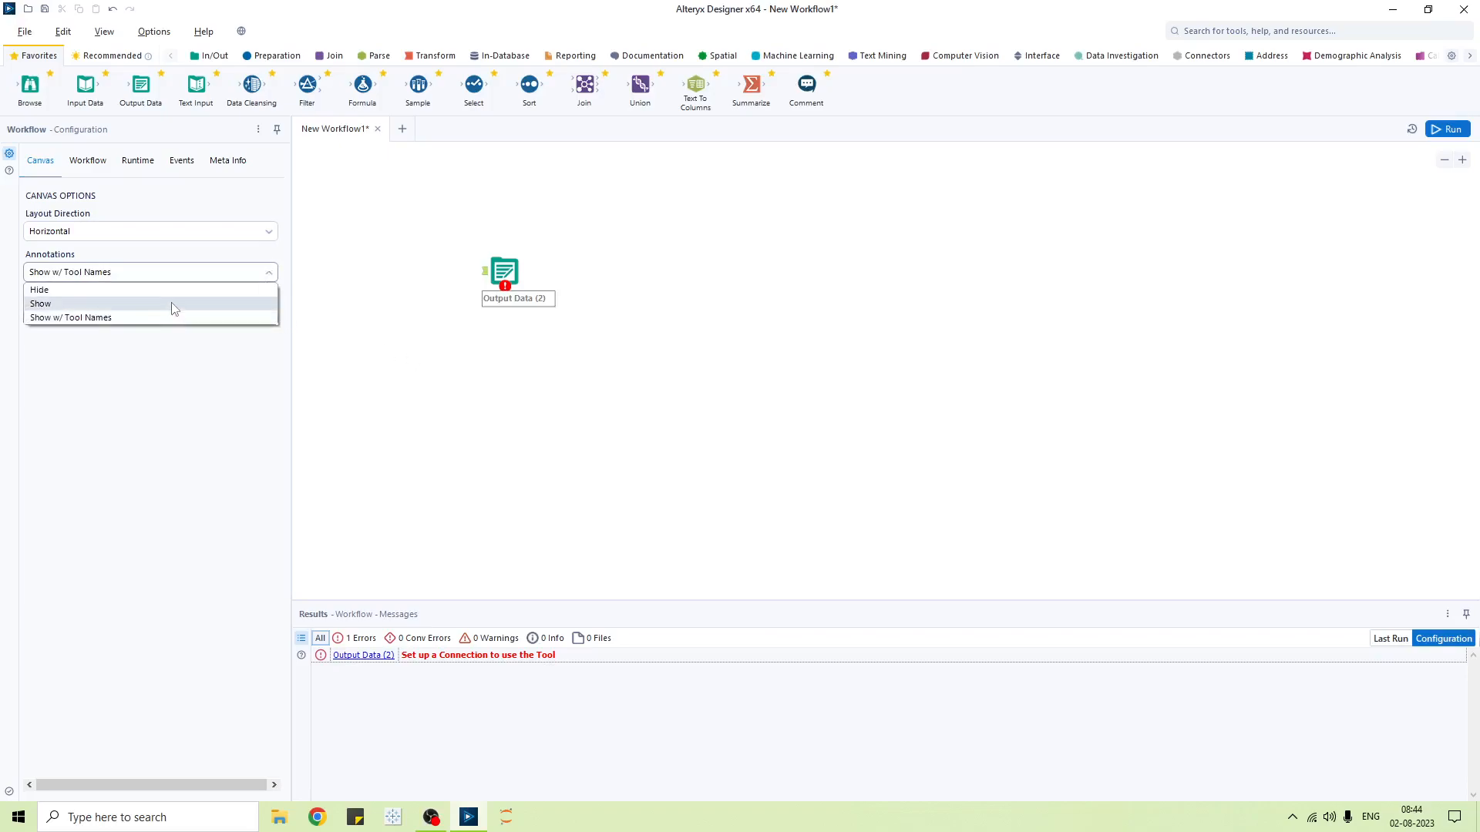
pyautogui.click(457, 396)
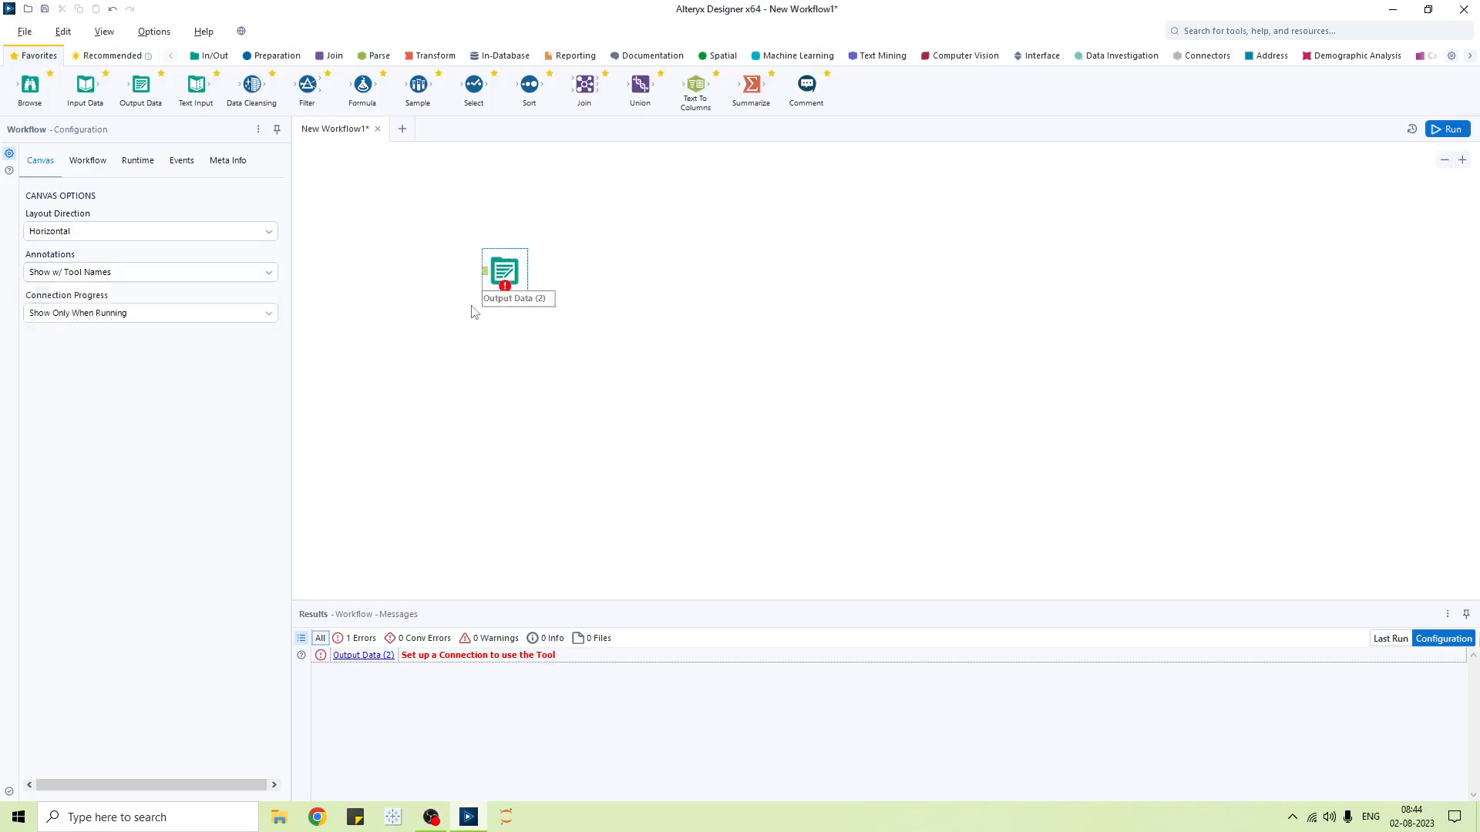
pyautogui.click(123, 276)
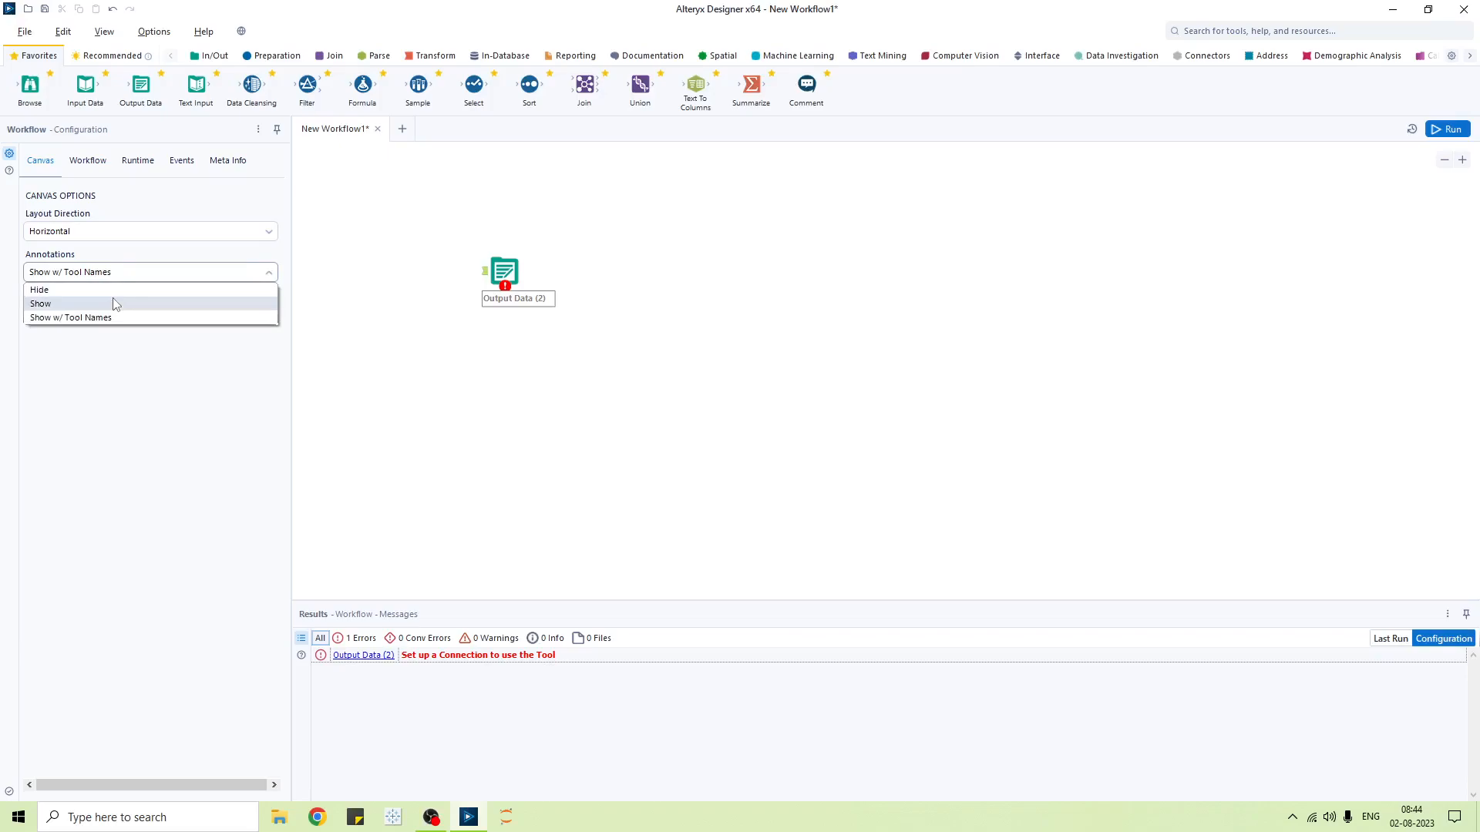
pyautogui.click(111, 292)
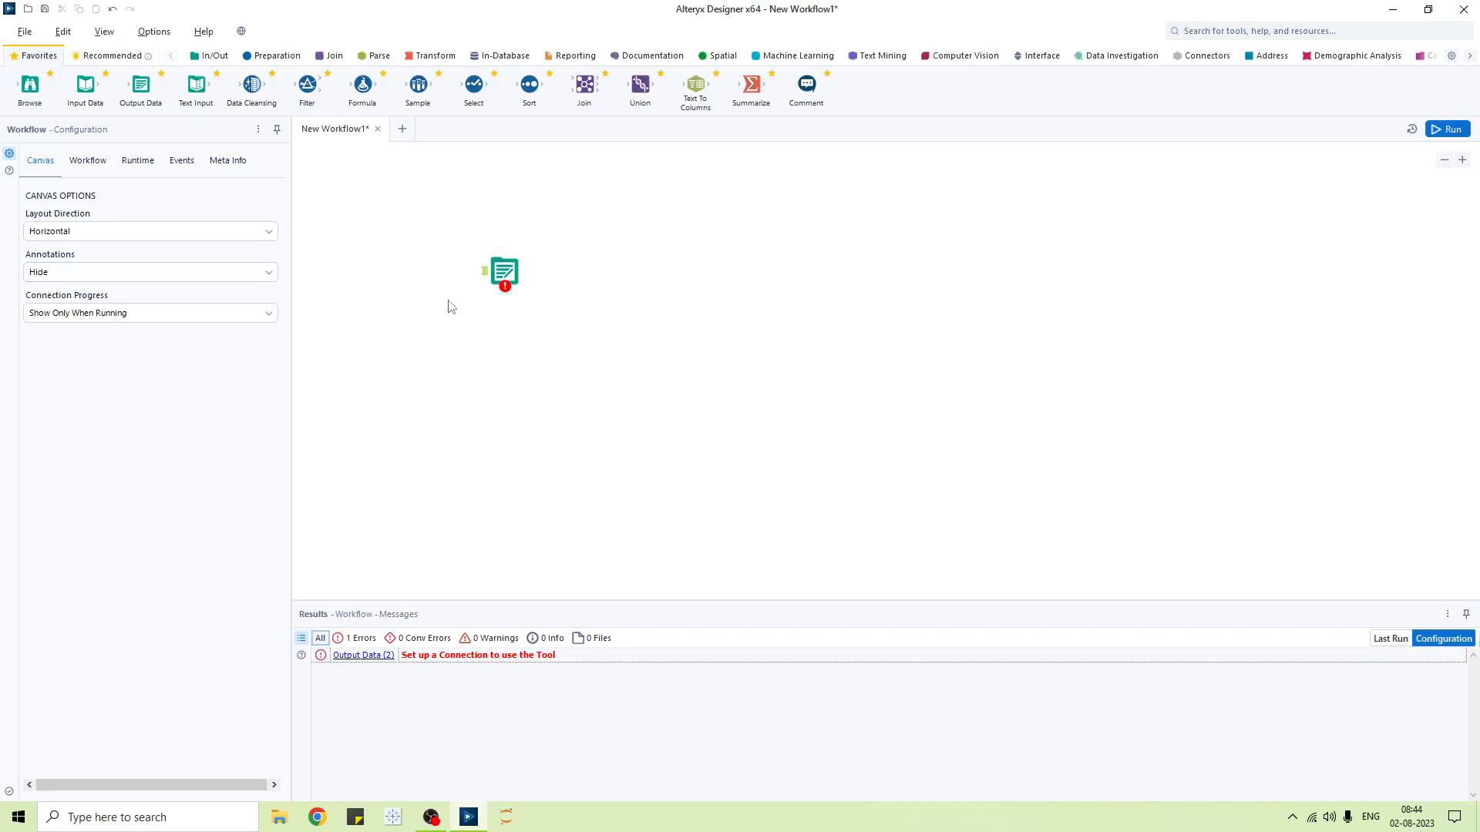
pyautogui.click(184, 279)
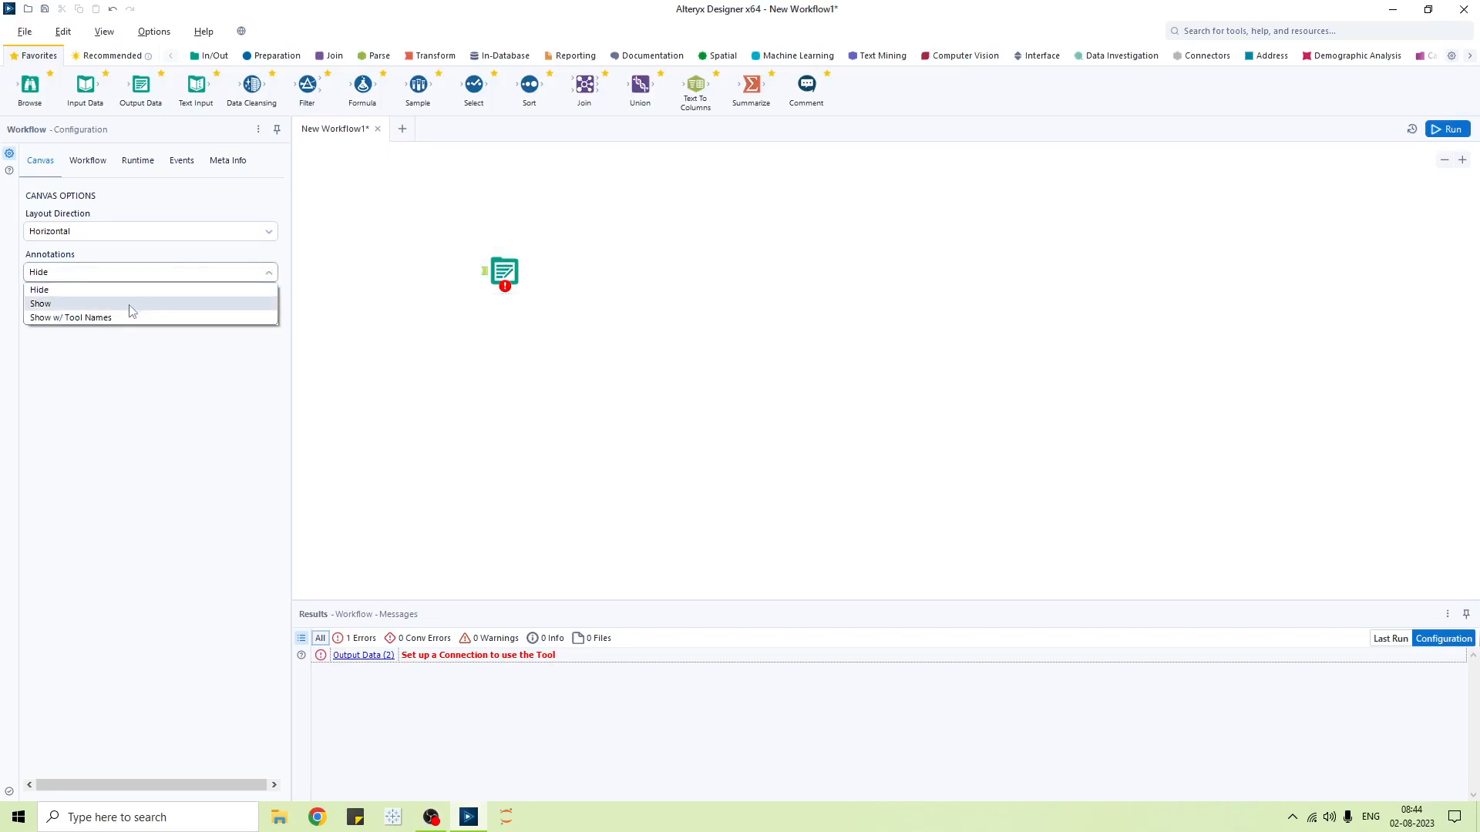
pyautogui.click(137, 300)
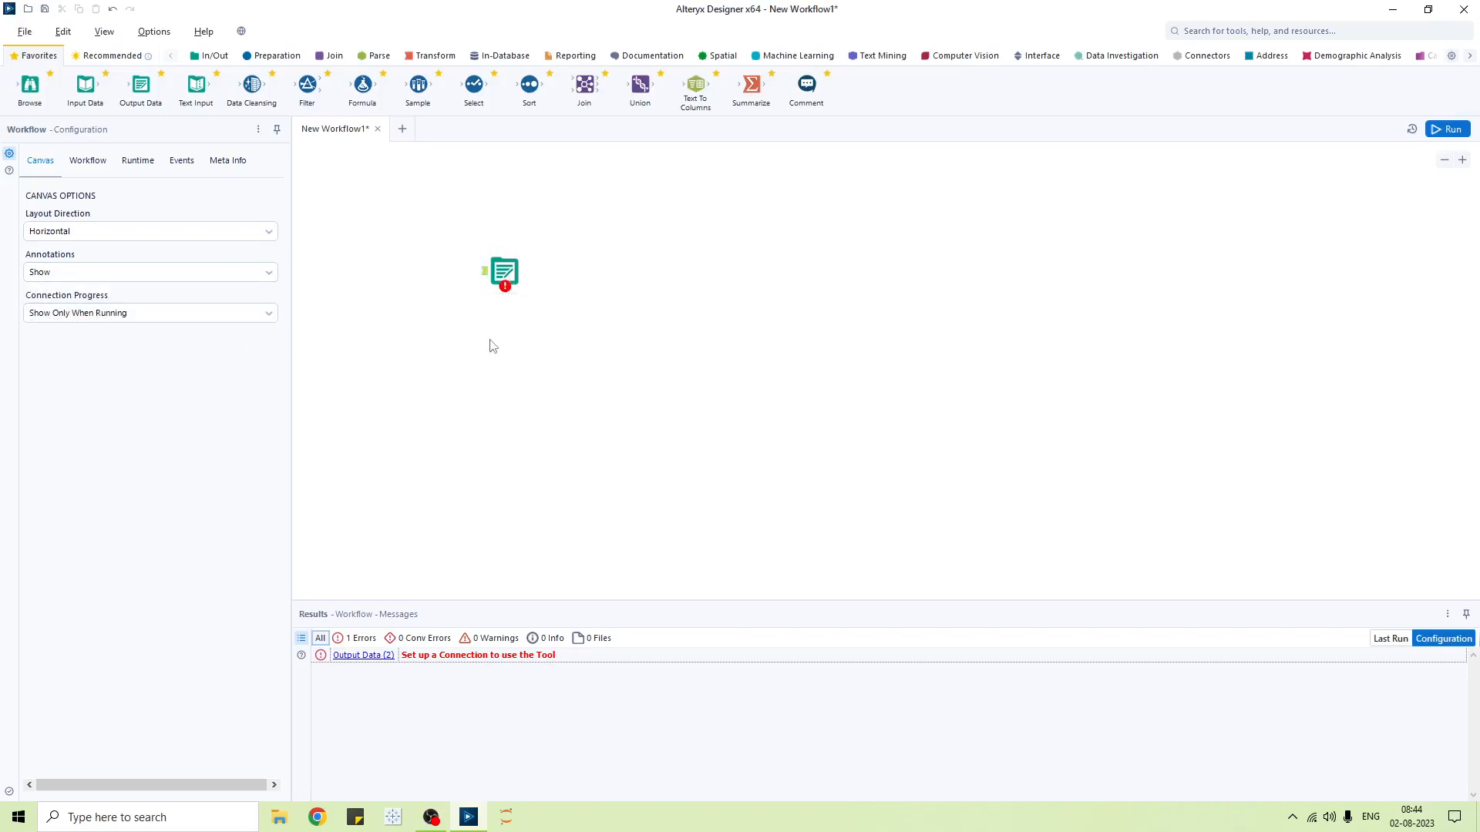
pyautogui.click(121, 287)
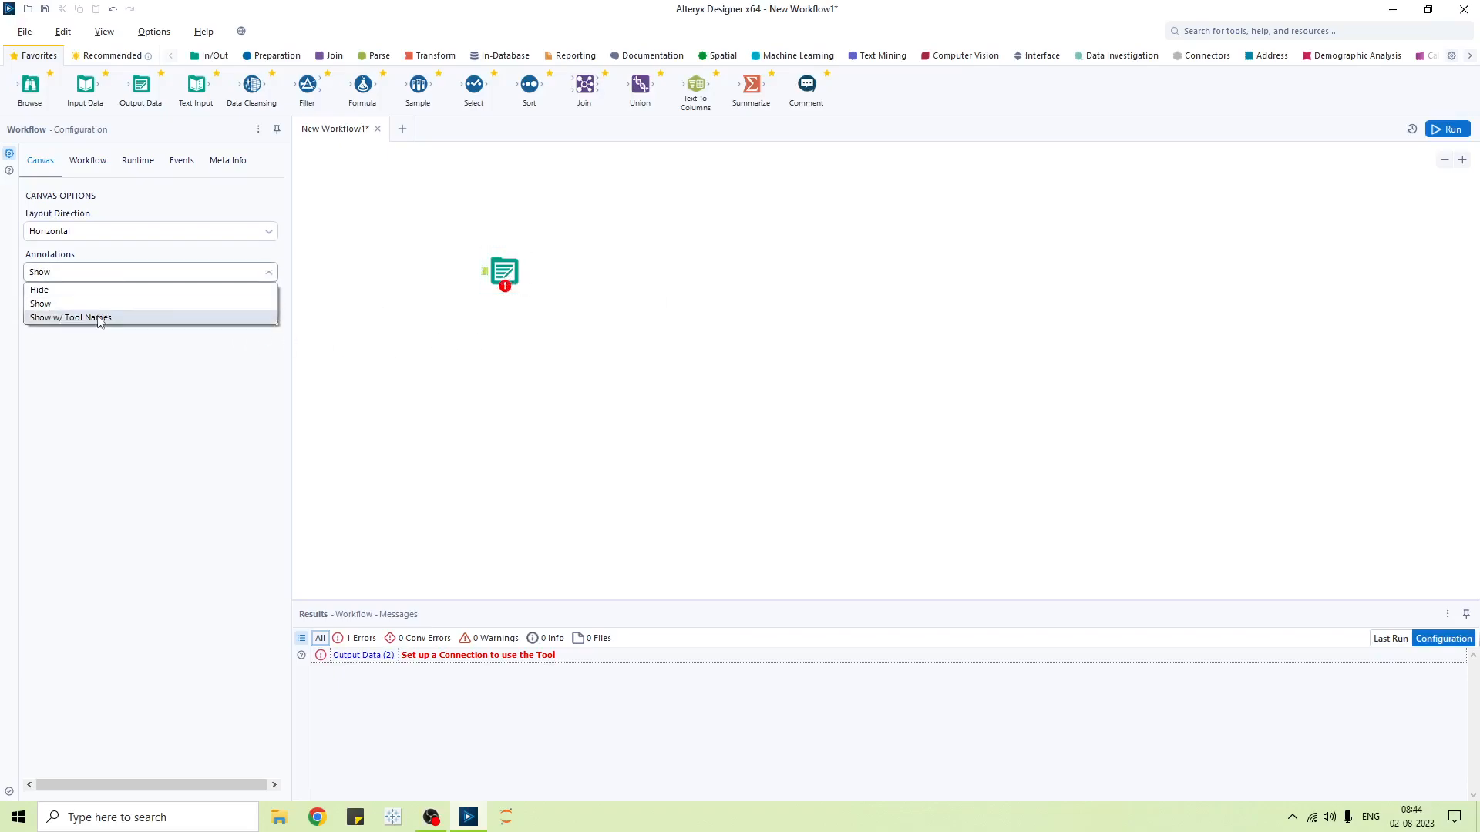
pyautogui.click(100, 319)
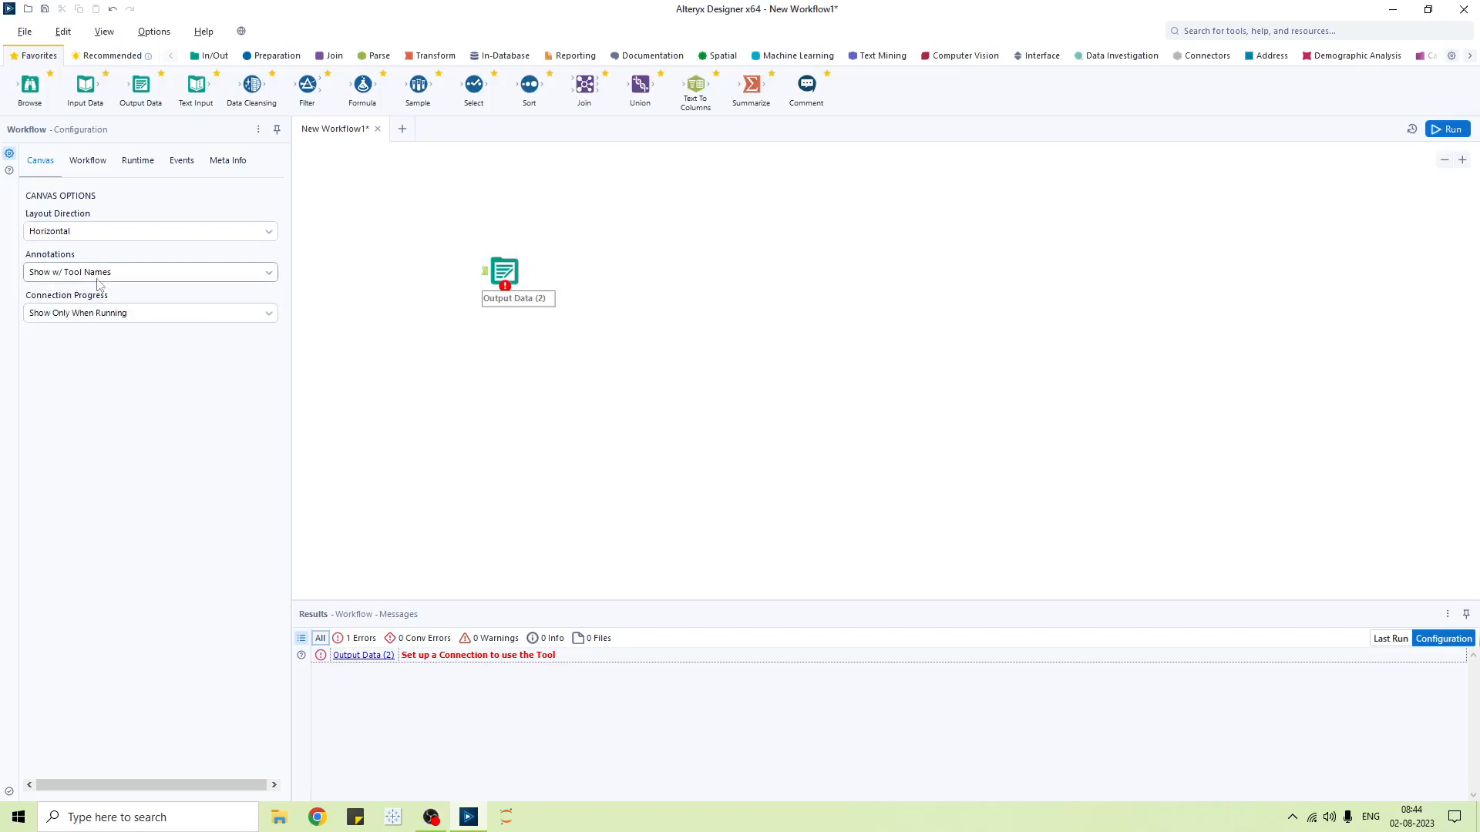
# - Inspect the Output Data (2) tool and leave Connection Progress unchanged
pyautogui.click(524, 307)
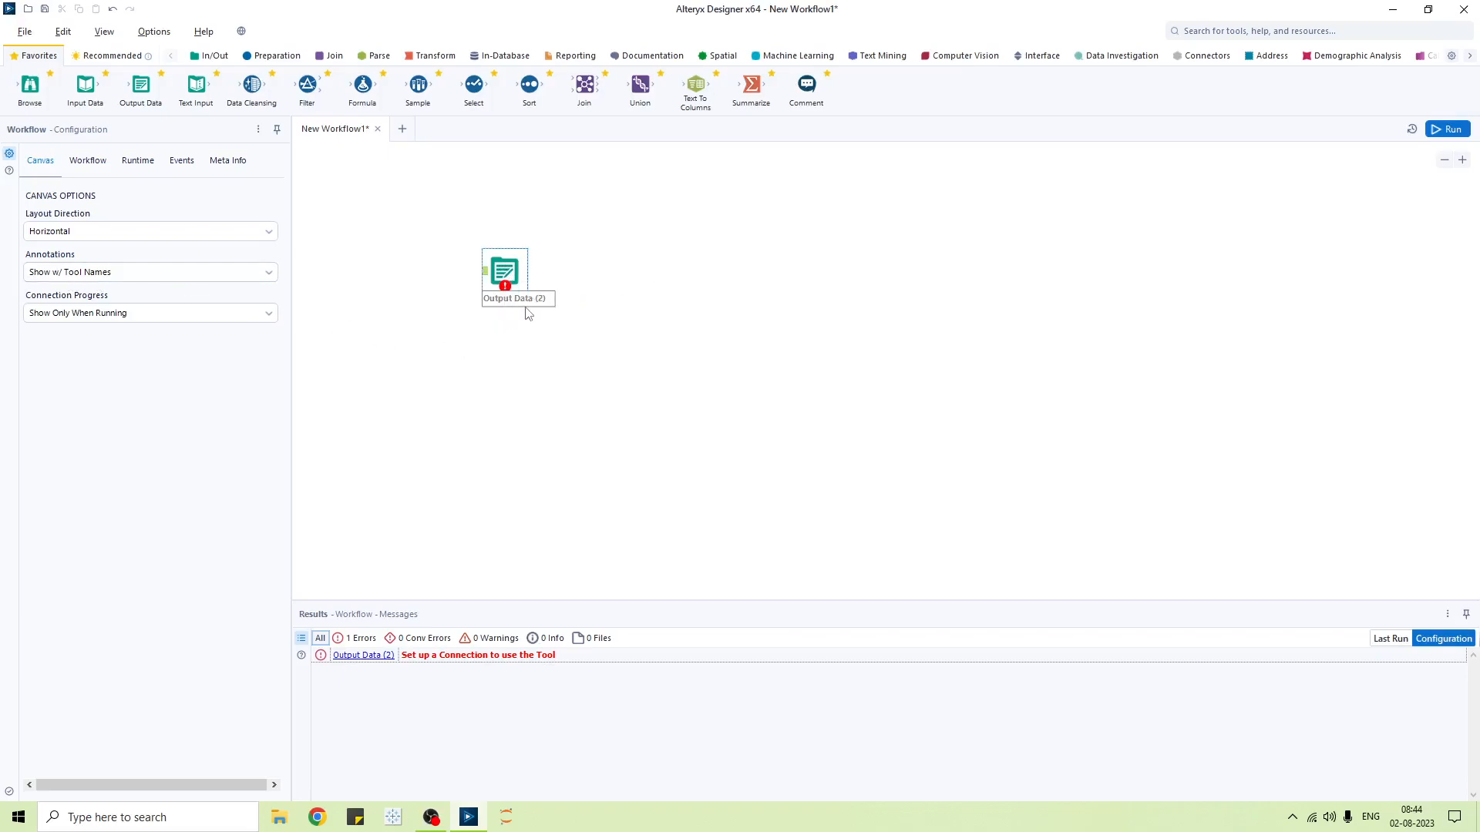
pyautogui.click(463, 249)
pyautogui.click(158, 320)
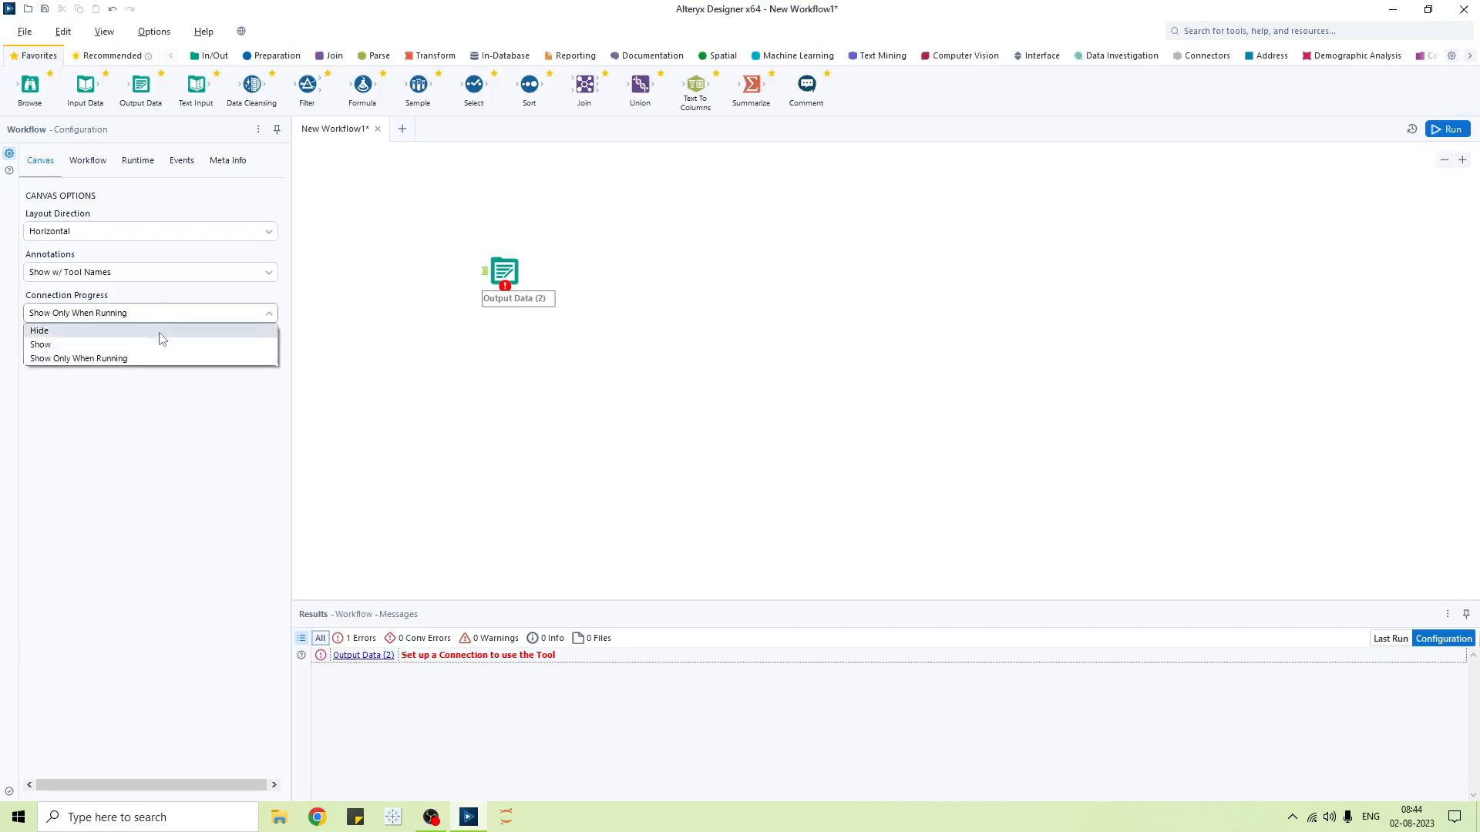
pyautogui.click(481, 351)
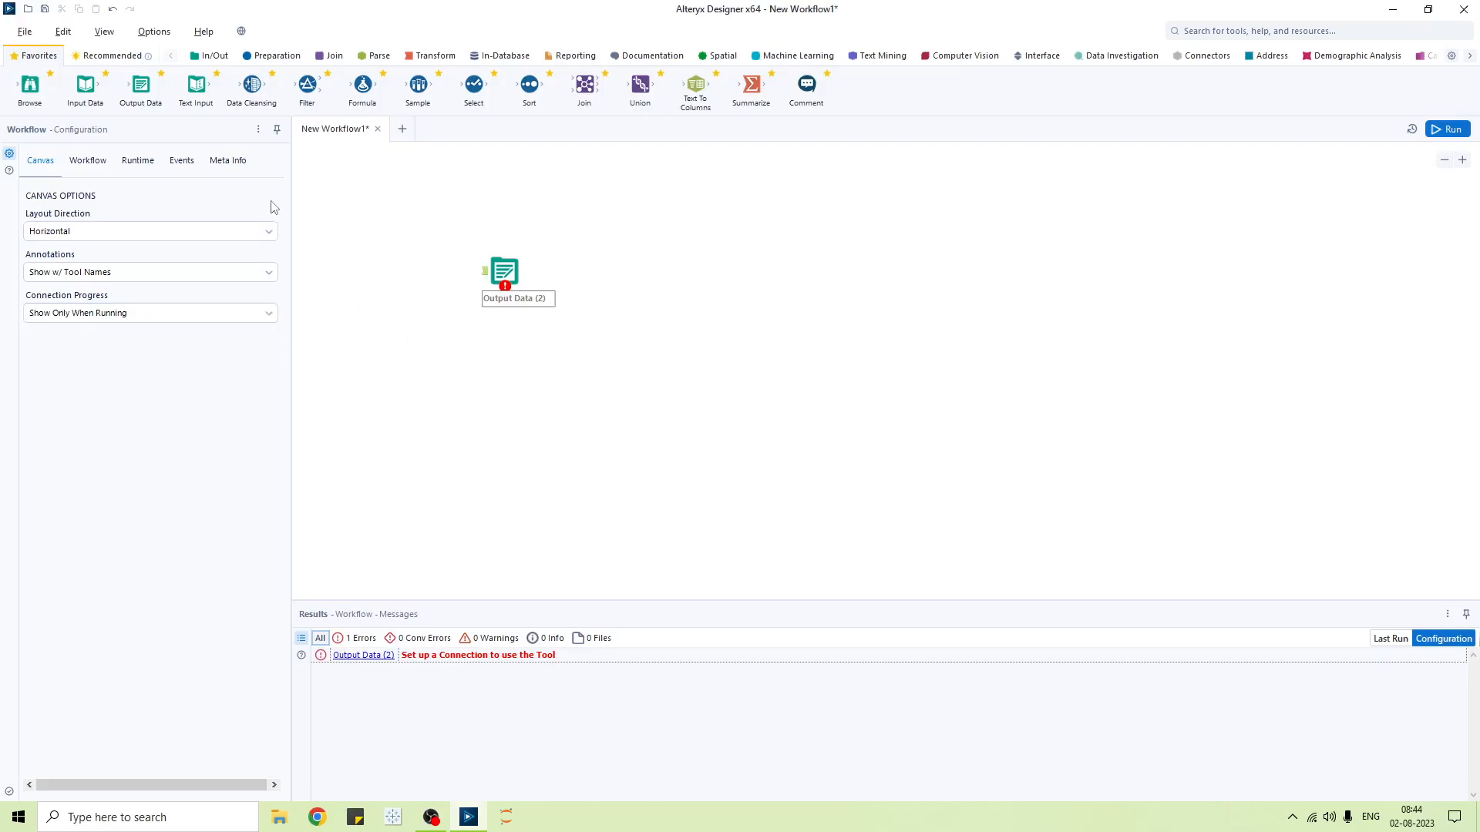
# - Replace the Output Data (2) tool with a new Input Data (3) tool
pyautogui.click(501, 274)
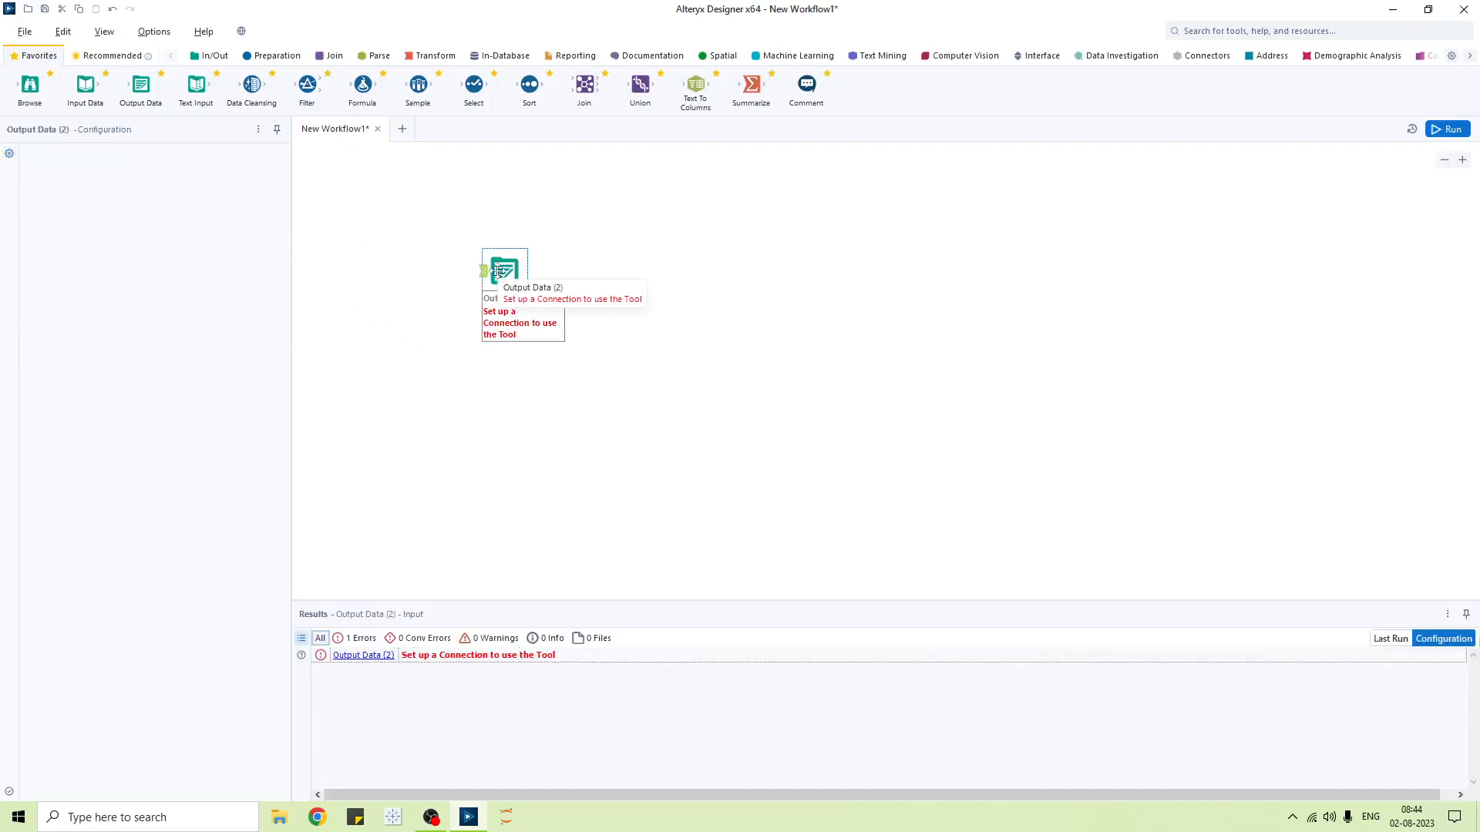
pyautogui.press('Delete')
pyautogui.moveTo(85, 85); pyautogui.dragTo(587, 254)
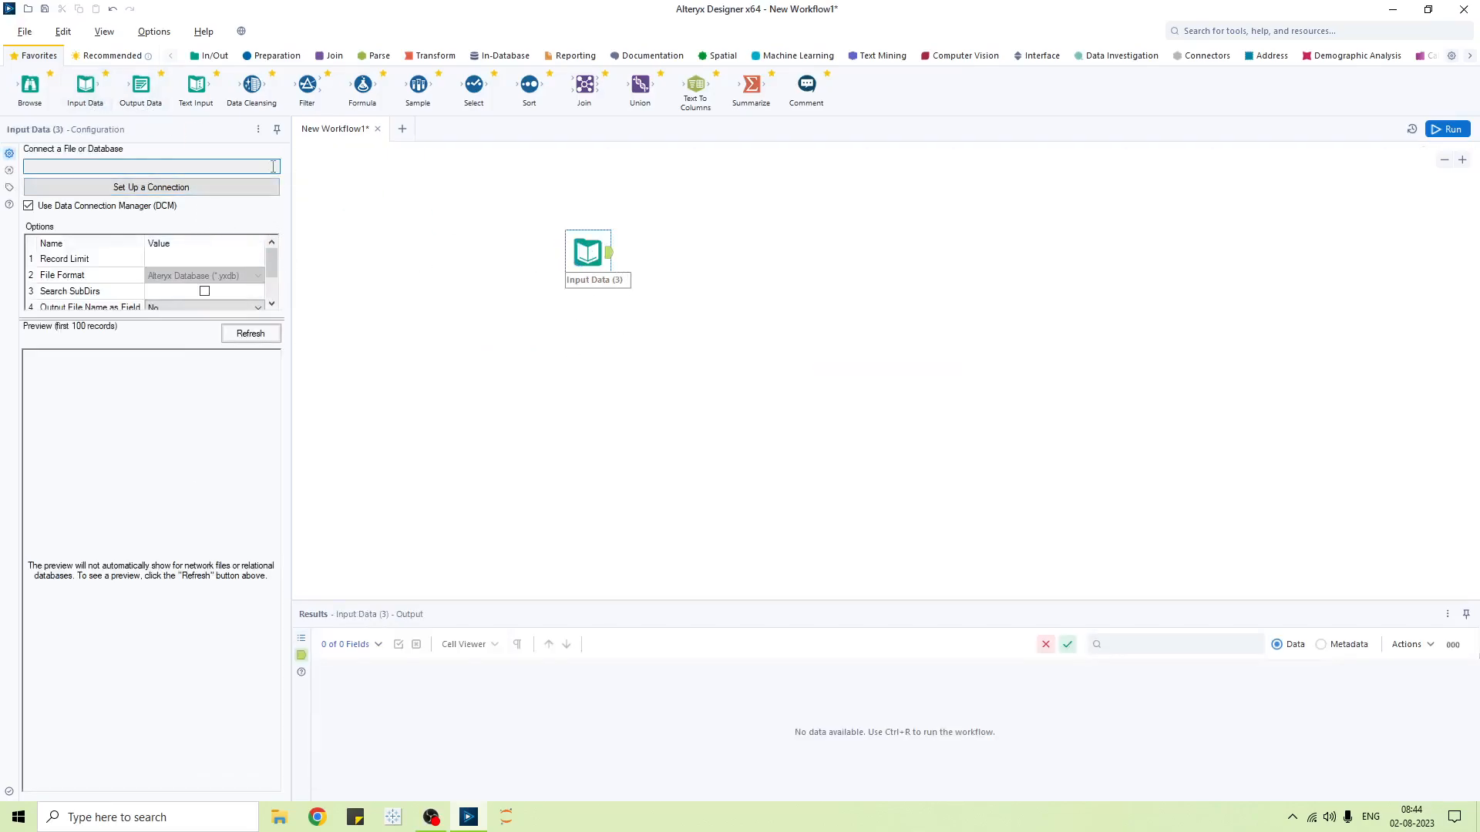
pyautogui.click(605, 253)
pyautogui.scroll(-1, 231, 262)
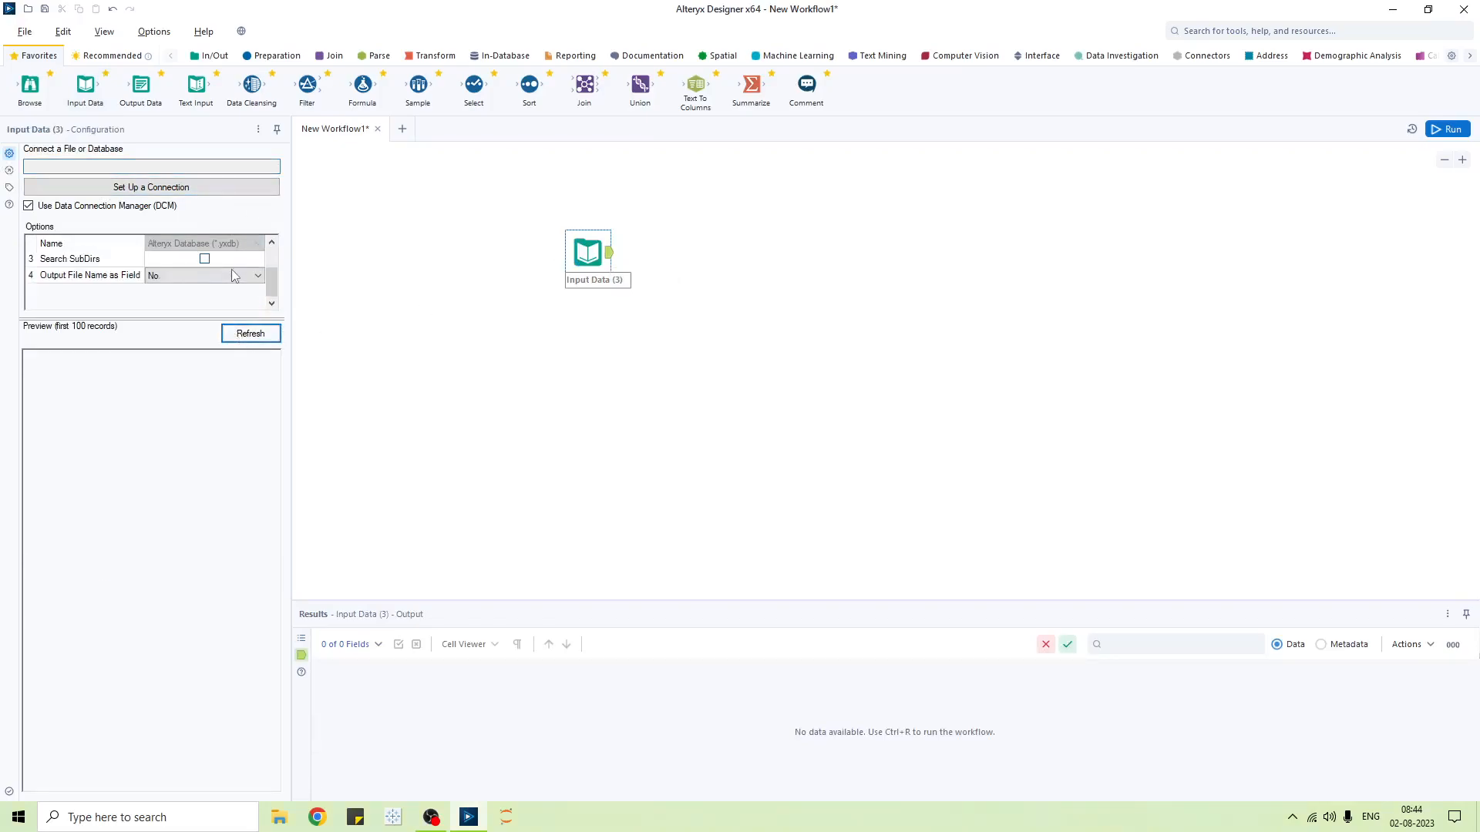
# - In Input Data's connection dialog, review Saved and Recent, then browse the Files page for a file
pyautogui.click(205, 163)
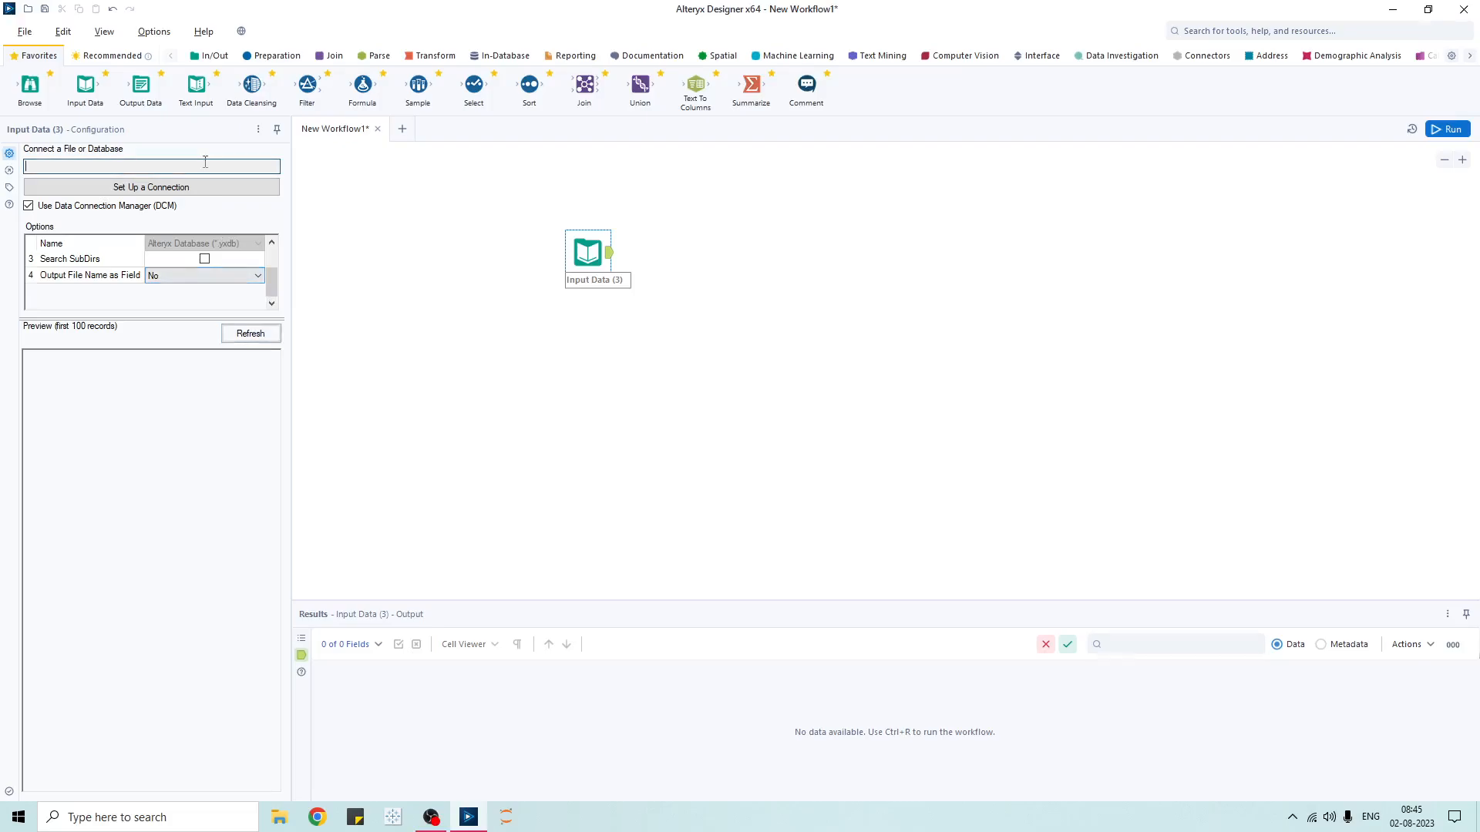
pyautogui.click(180, 192)
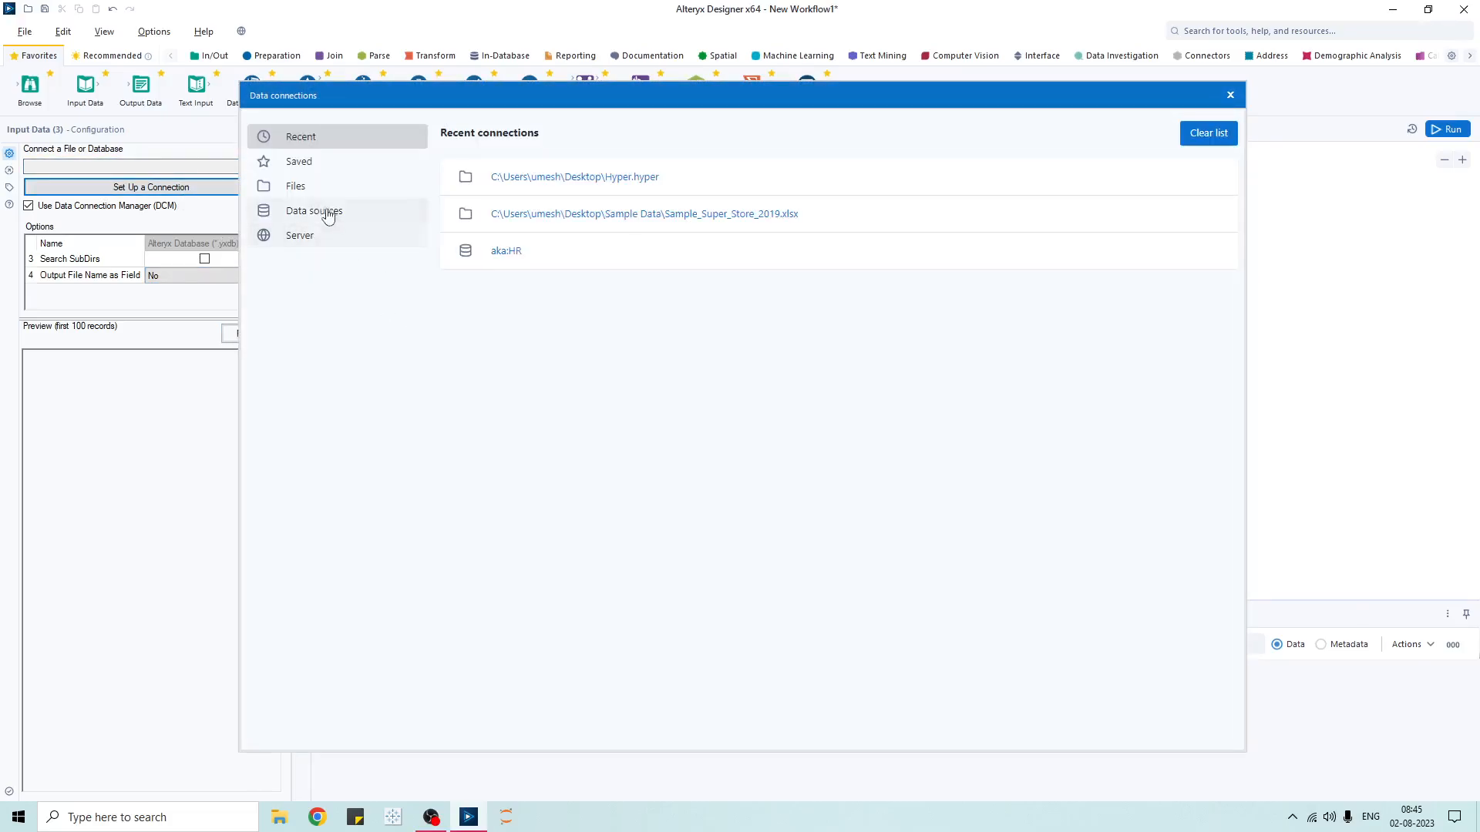
pyautogui.click(293, 186)
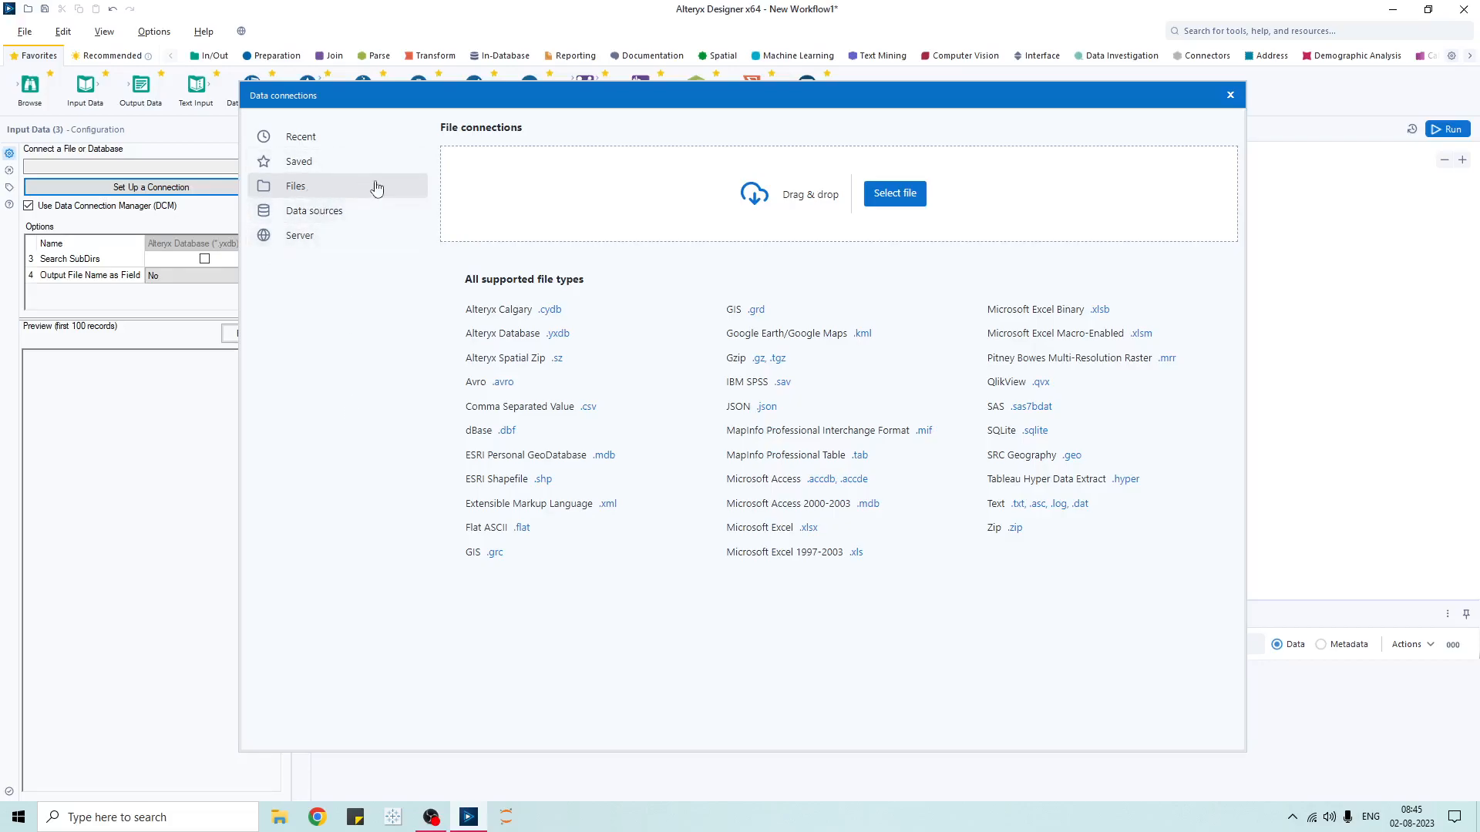
pyautogui.click(362, 162)
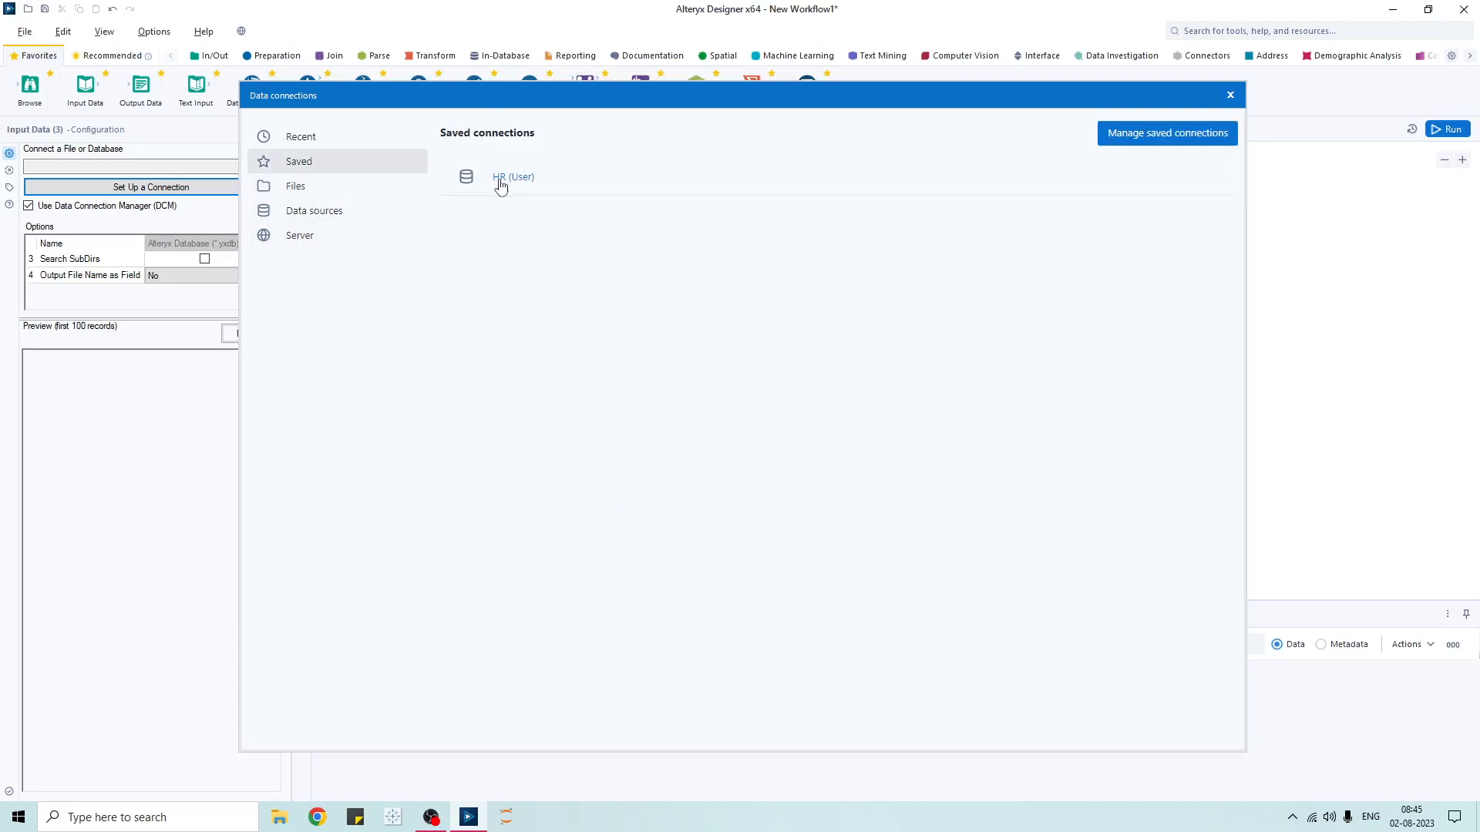
pyautogui.click(307, 139)
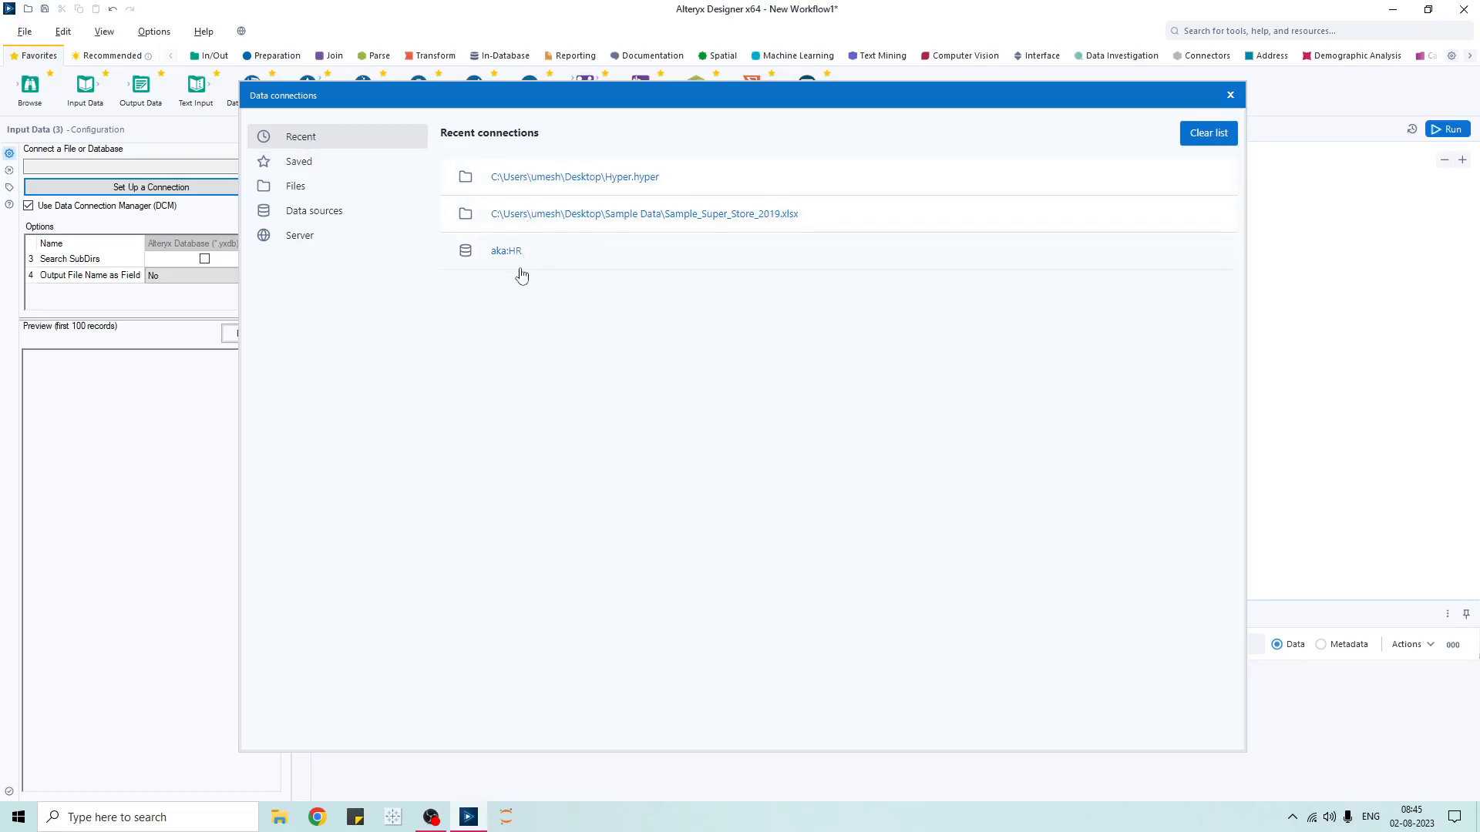
pyautogui.click(306, 187)
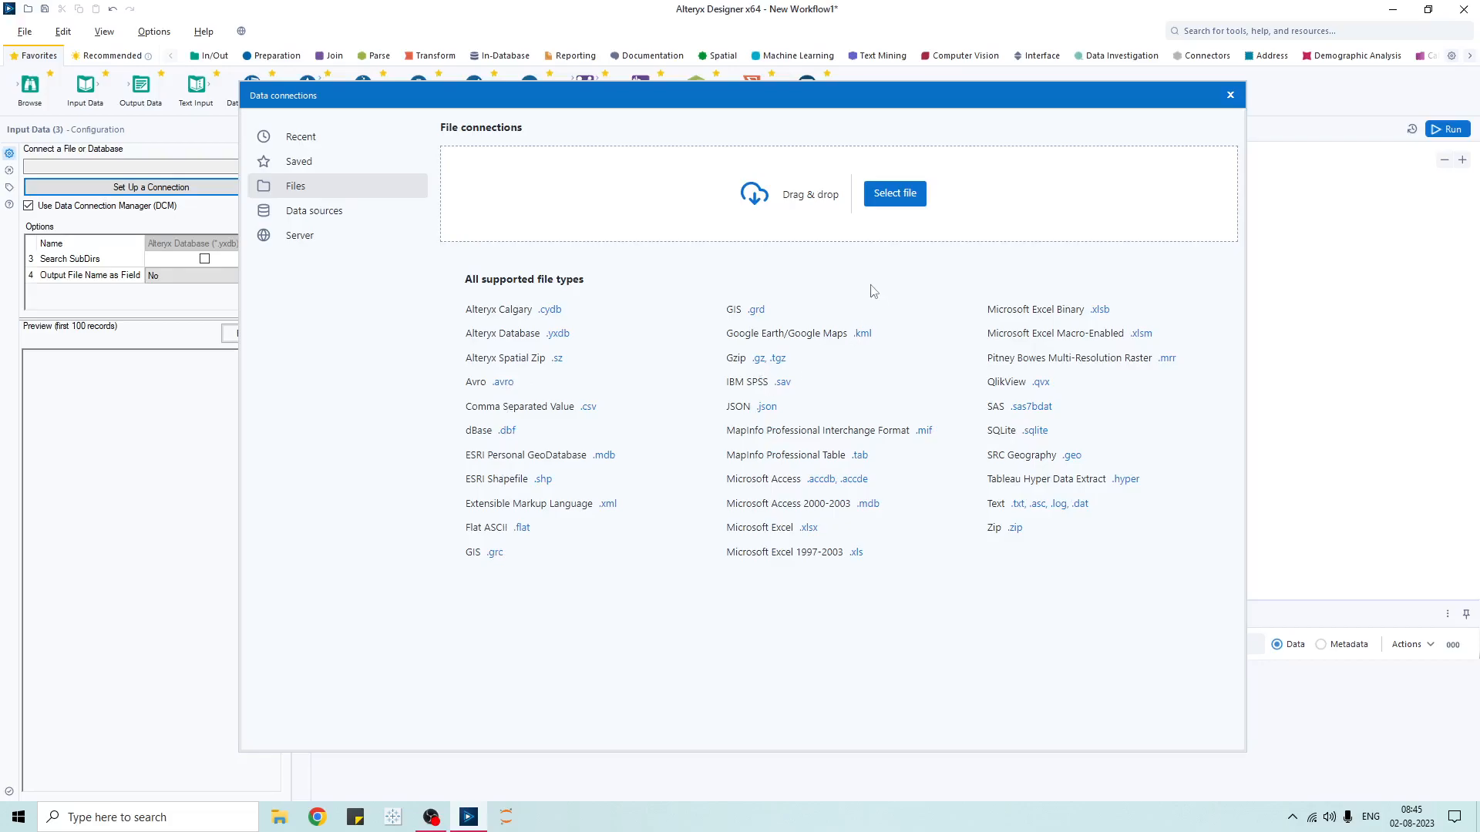
pyautogui.click(896, 194)
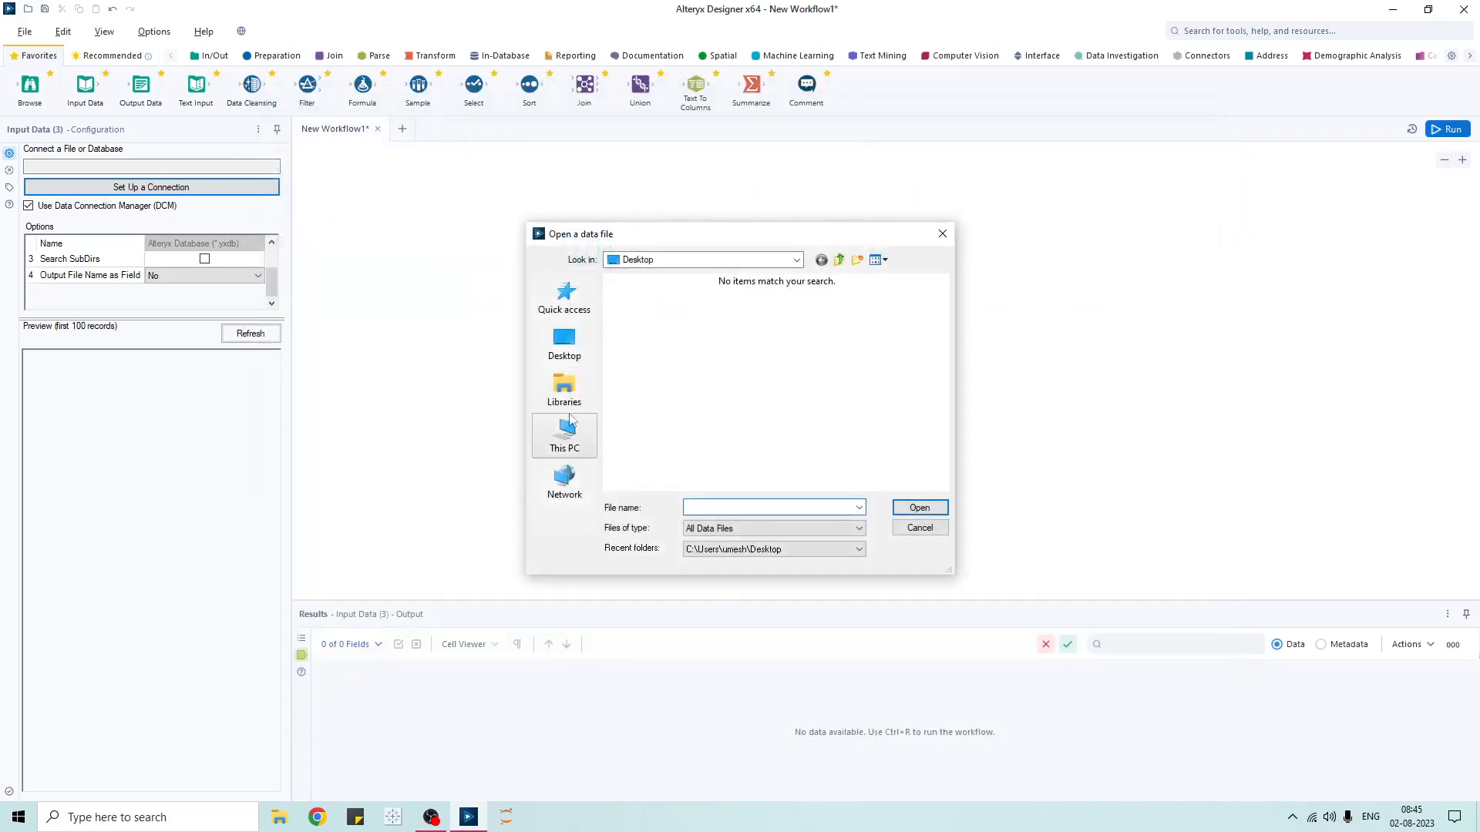
# - Open Sample - Superstore from Documents > My Tableau Repository > Datasources > 2023.2 > en_US-US
pyautogui.click(565, 390)
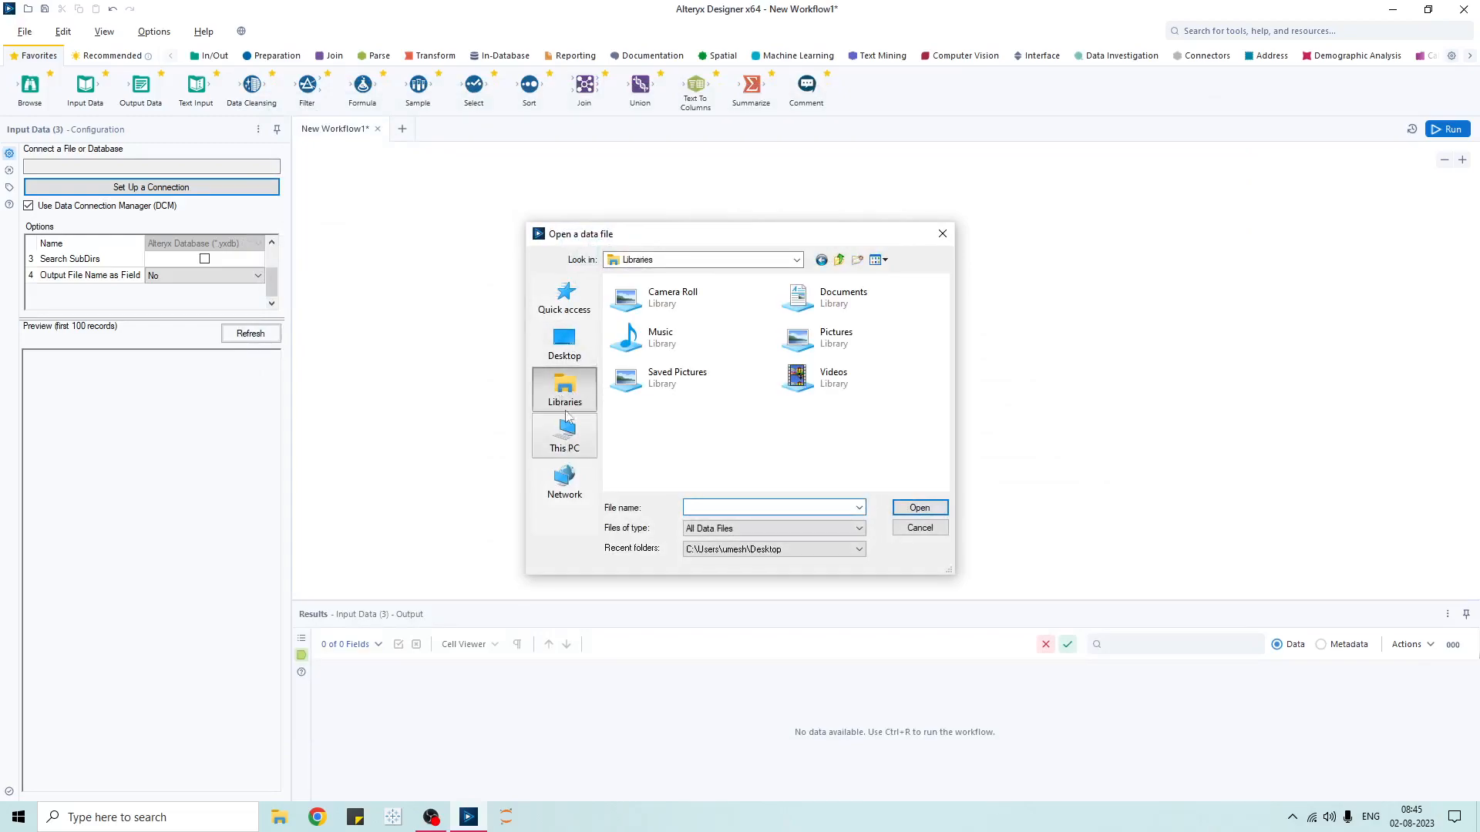
pyautogui.click(565, 436)
pyautogui.scroll(-3, 672, 405)
pyautogui.scroll(3, 672, 408)
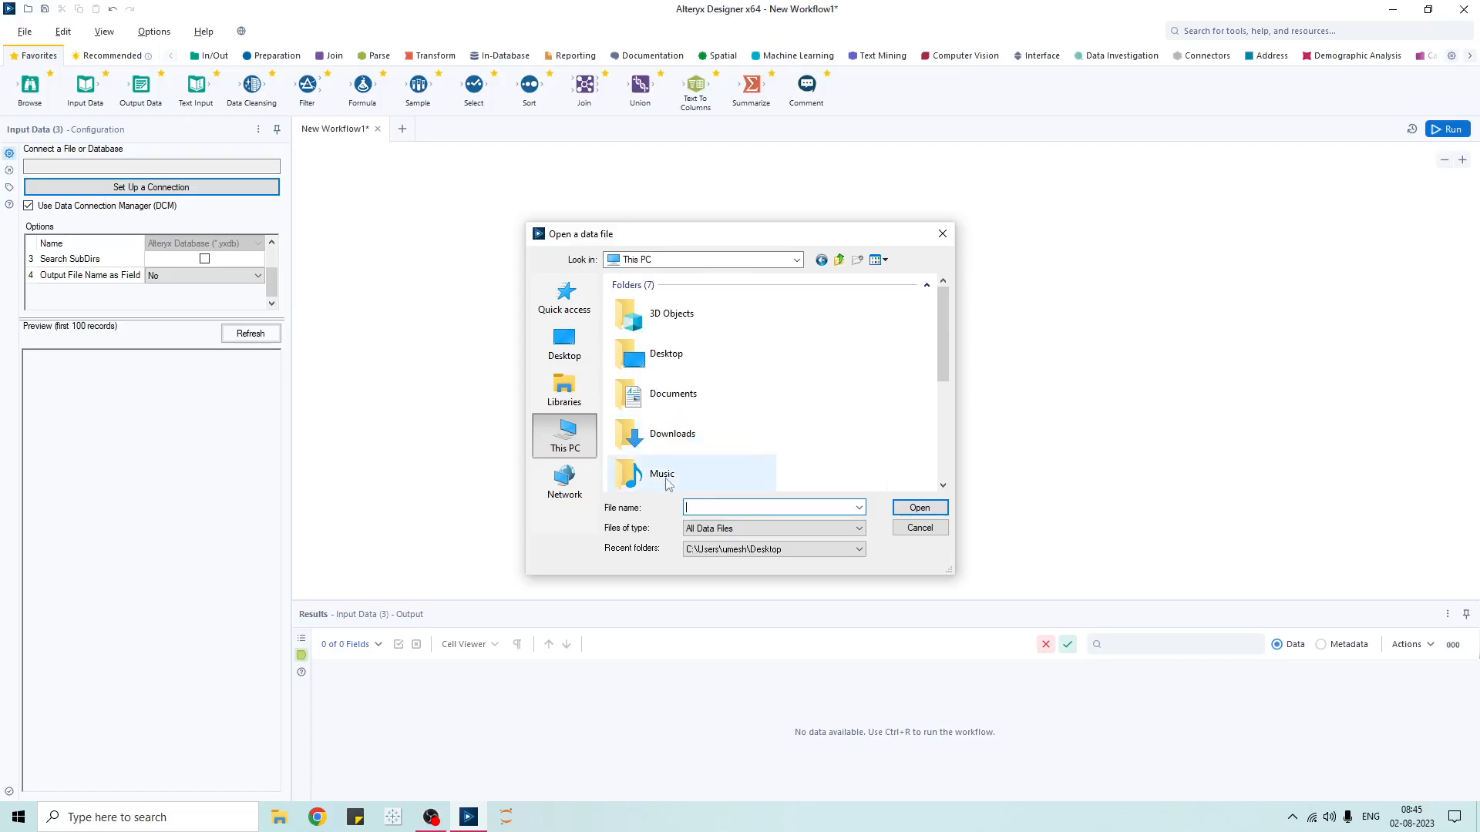
pyautogui.doubleClick(669, 395)
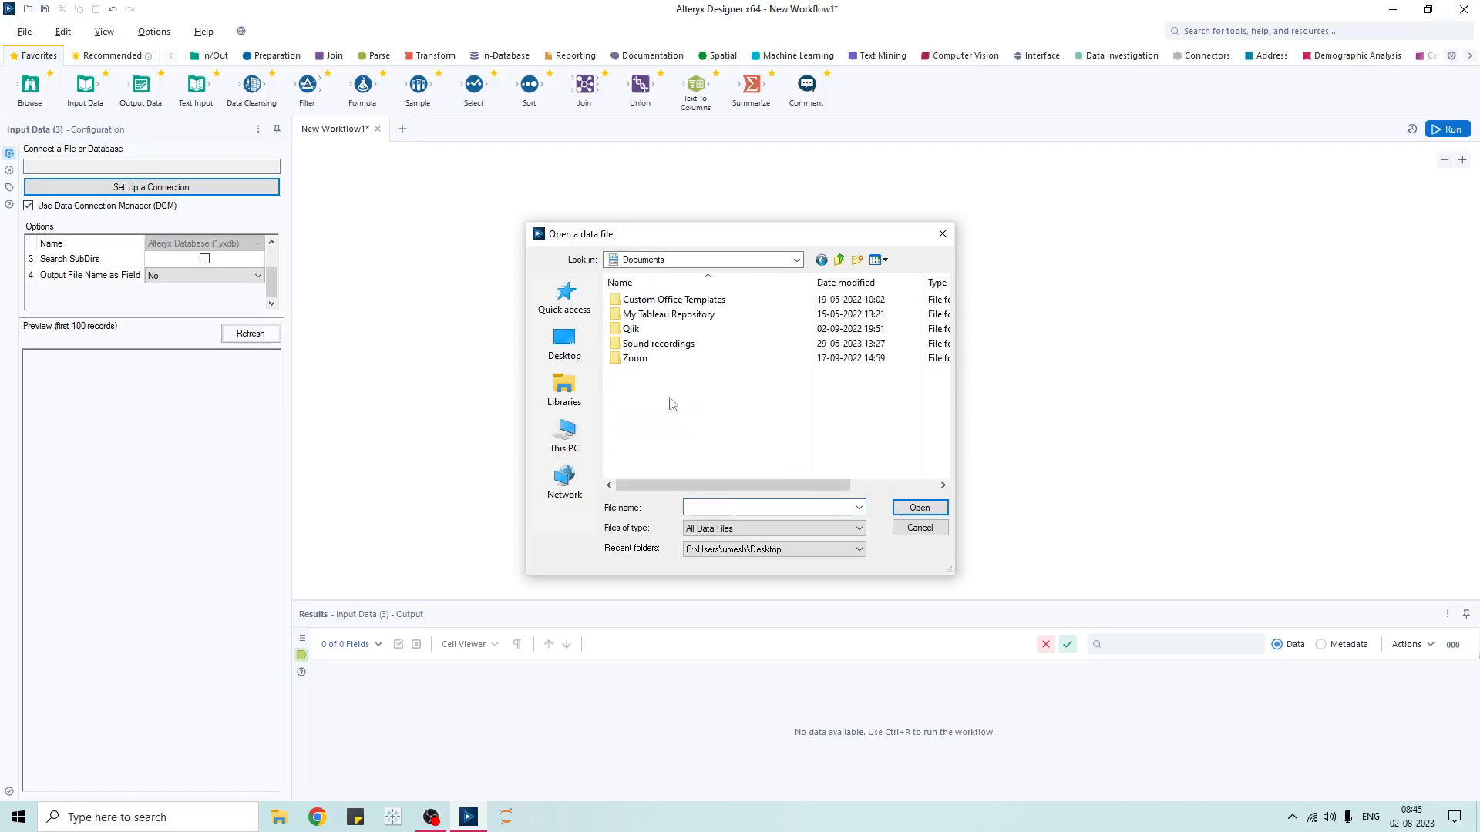
pyautogui.doubleClick(660, 316)
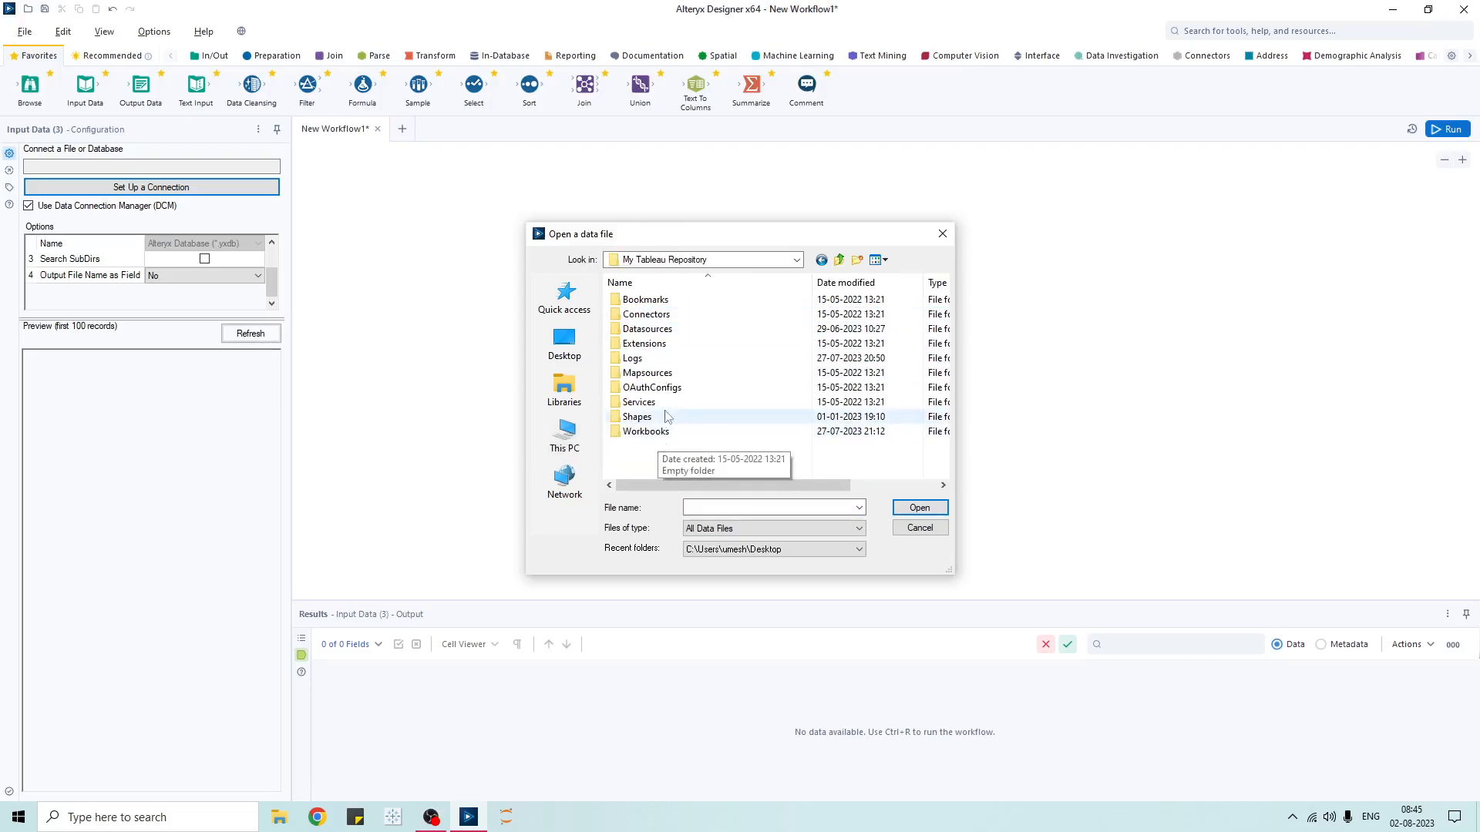
pyautogui.click(801, 263)
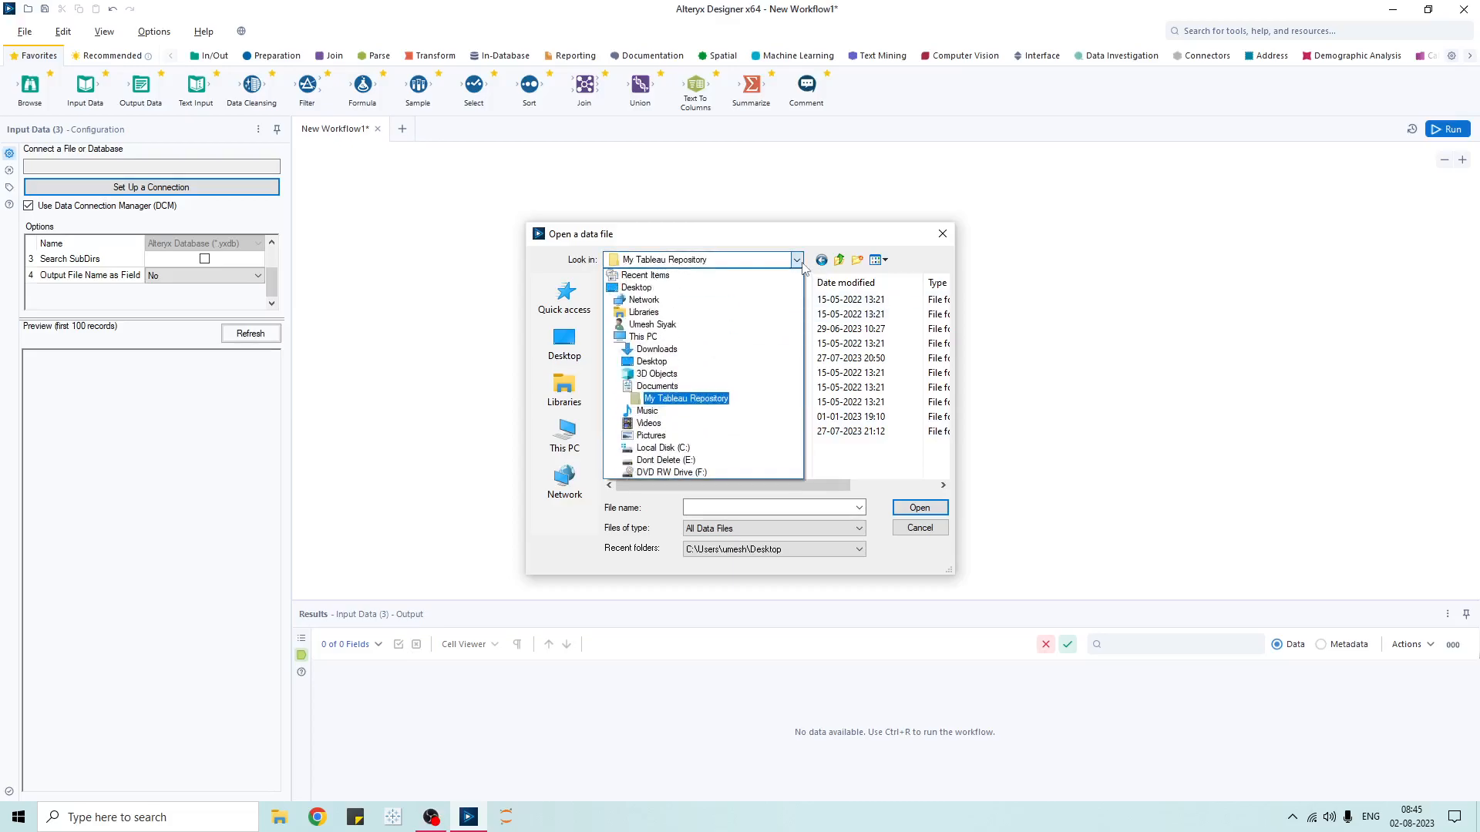
pyautogui.click(804, 268)
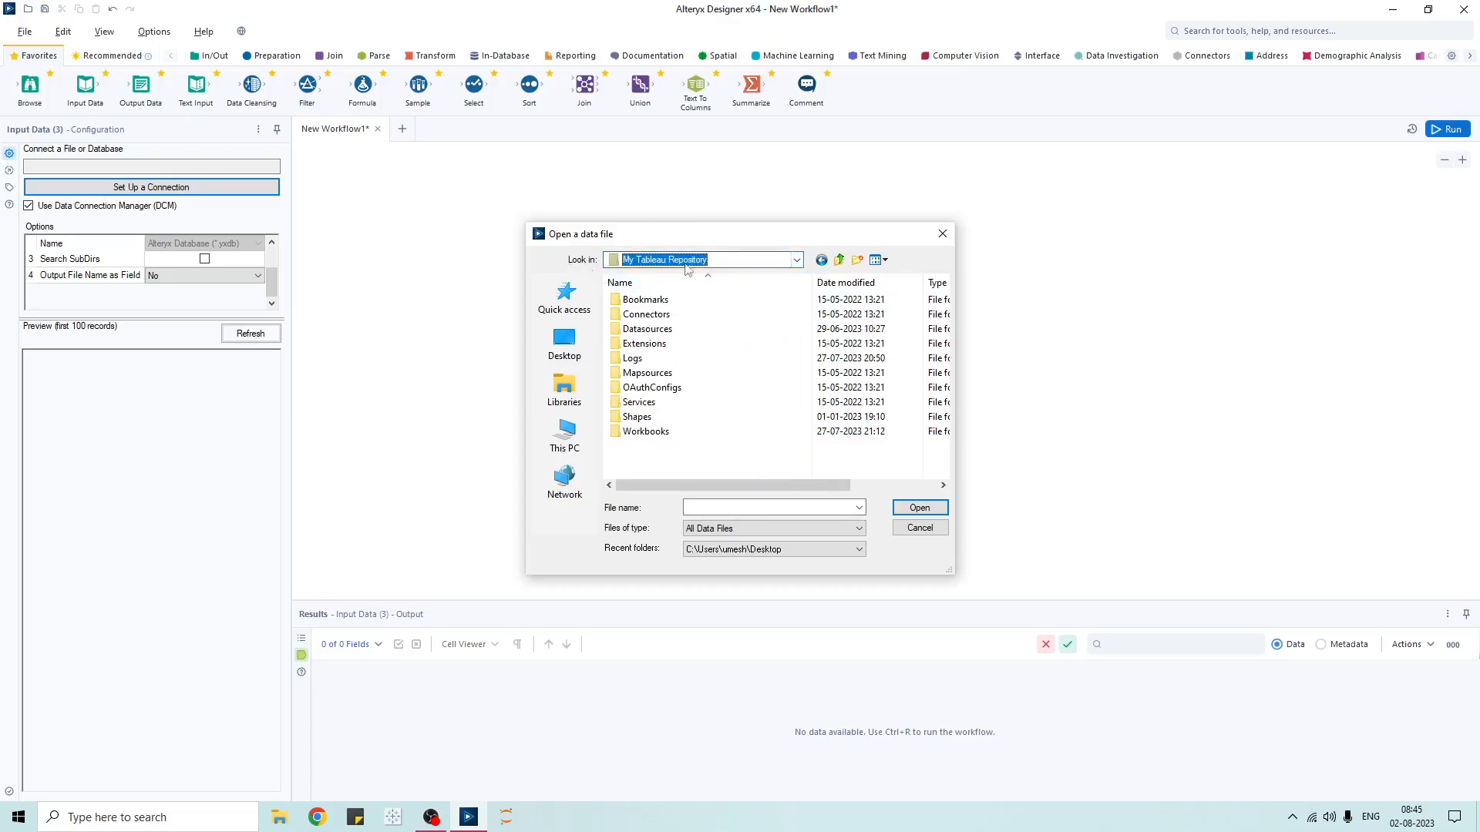
pyautogui.click(822, 261)
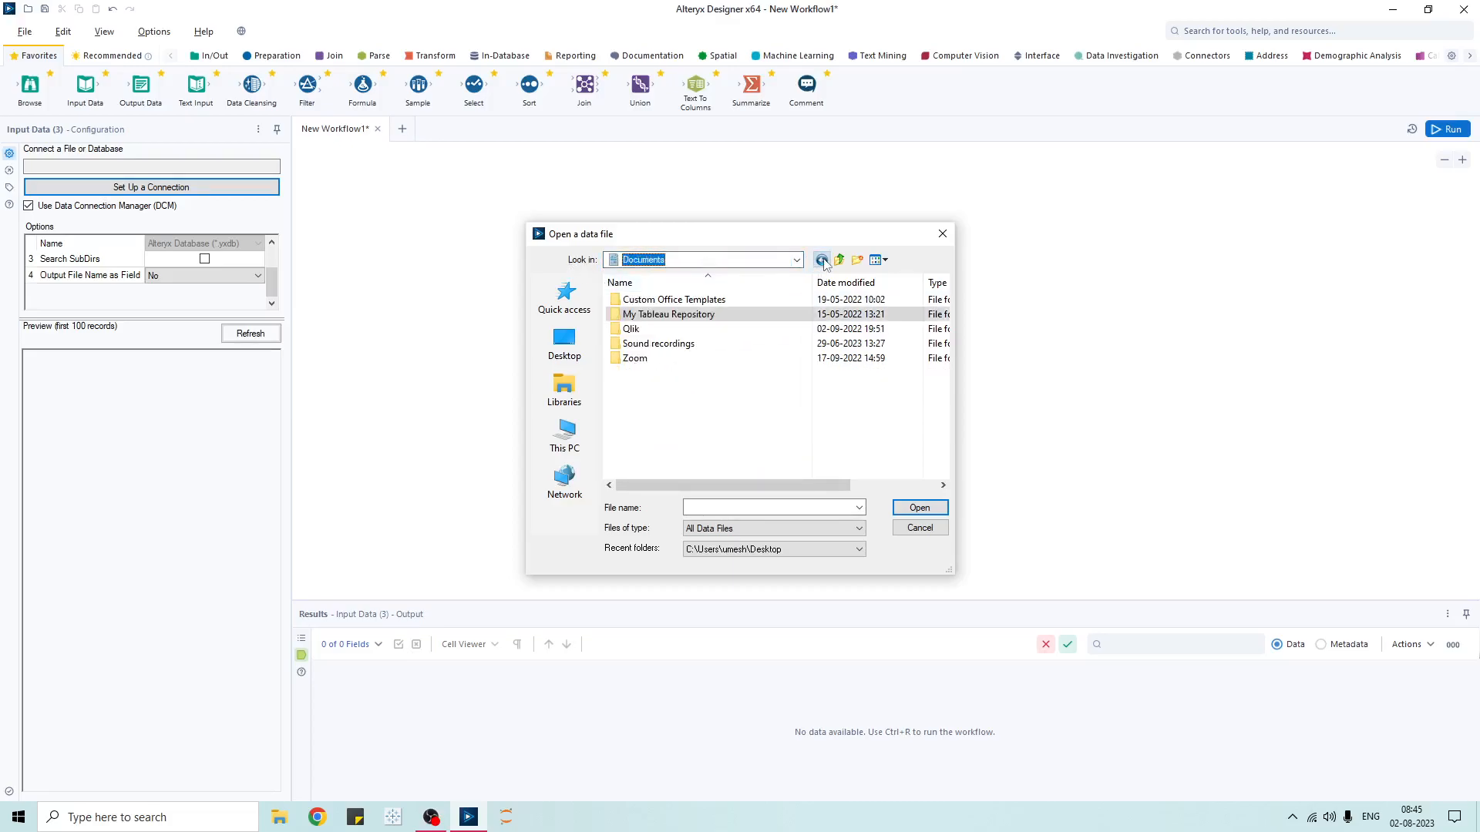
pyautogui.doubleClick(668, 316)
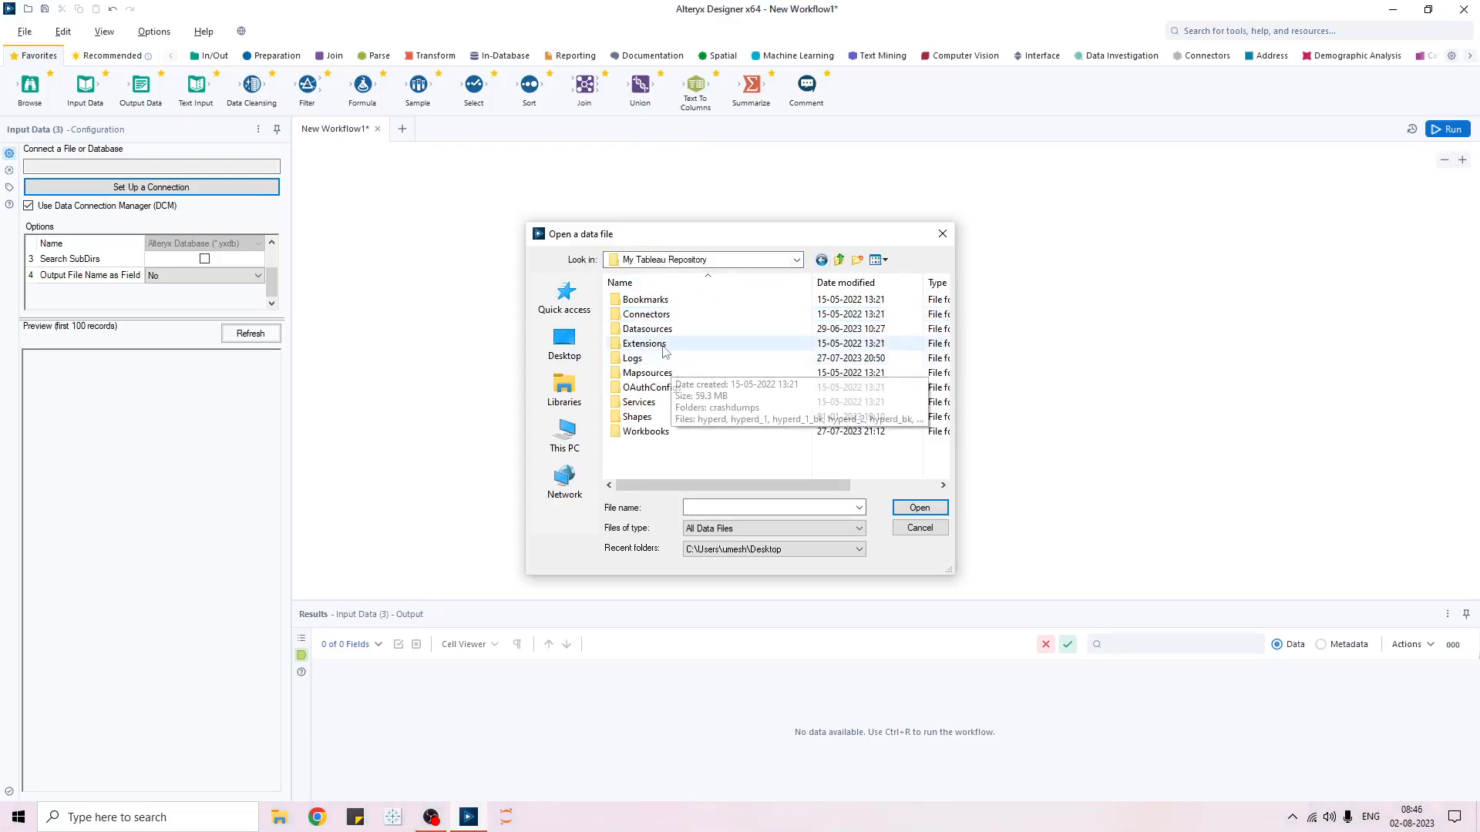
pyautogui.doubleClick(647, 330)
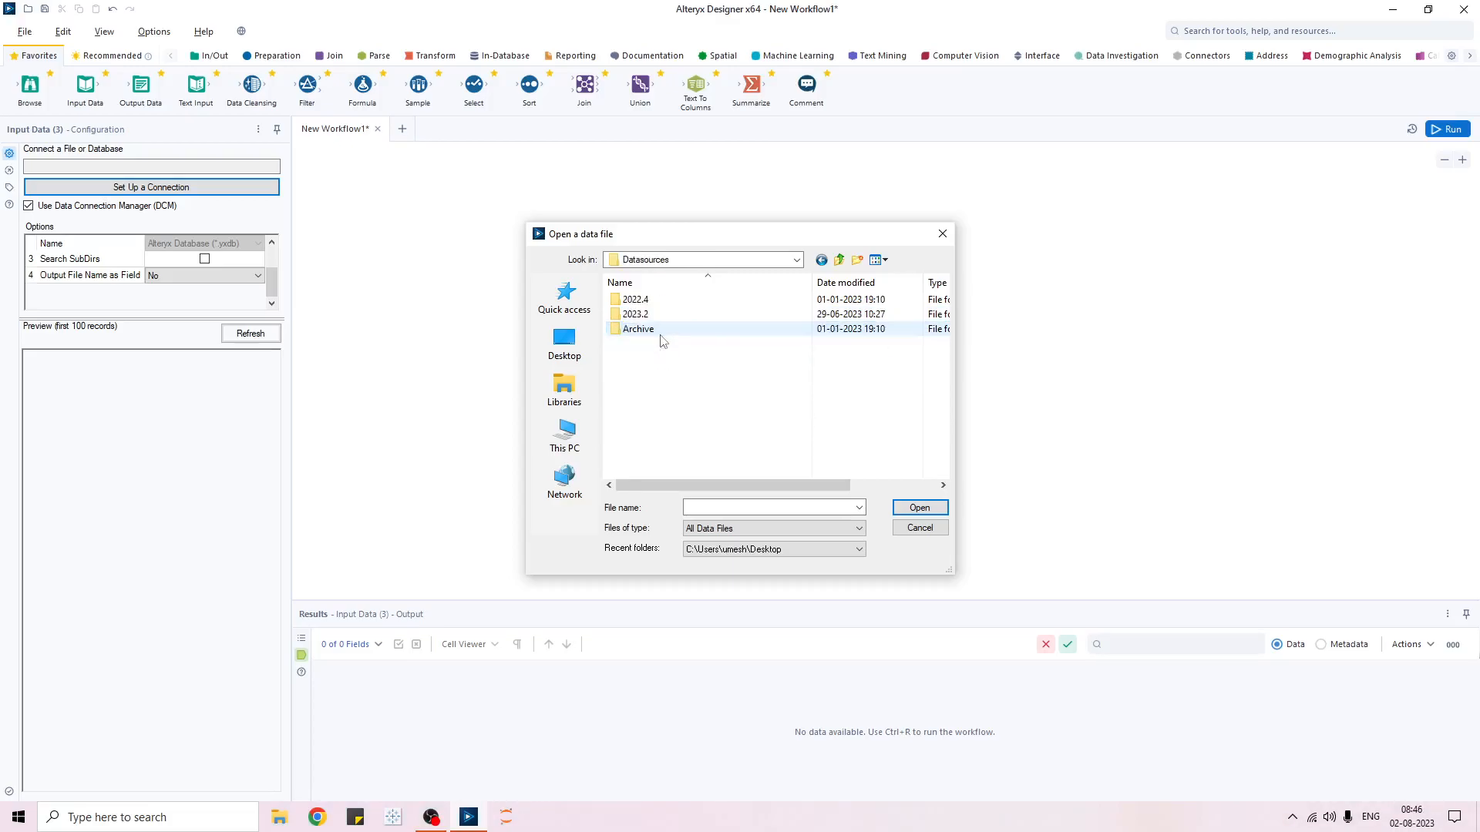
pyautogui.doubleClick(649, 314)
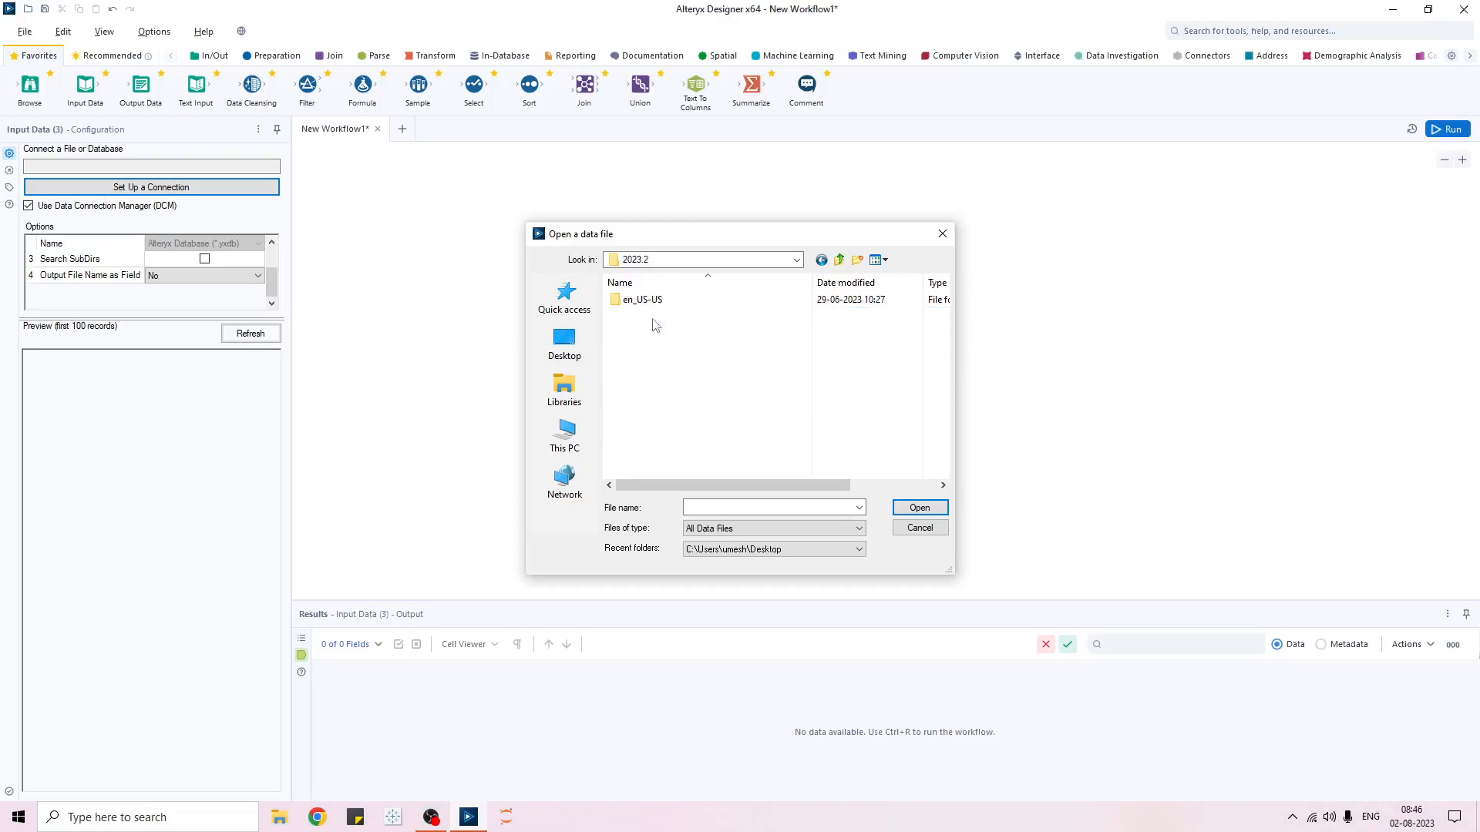
pyautogui.doubleClick(654, 307)
pyautogui.doubleClick(640, 299)
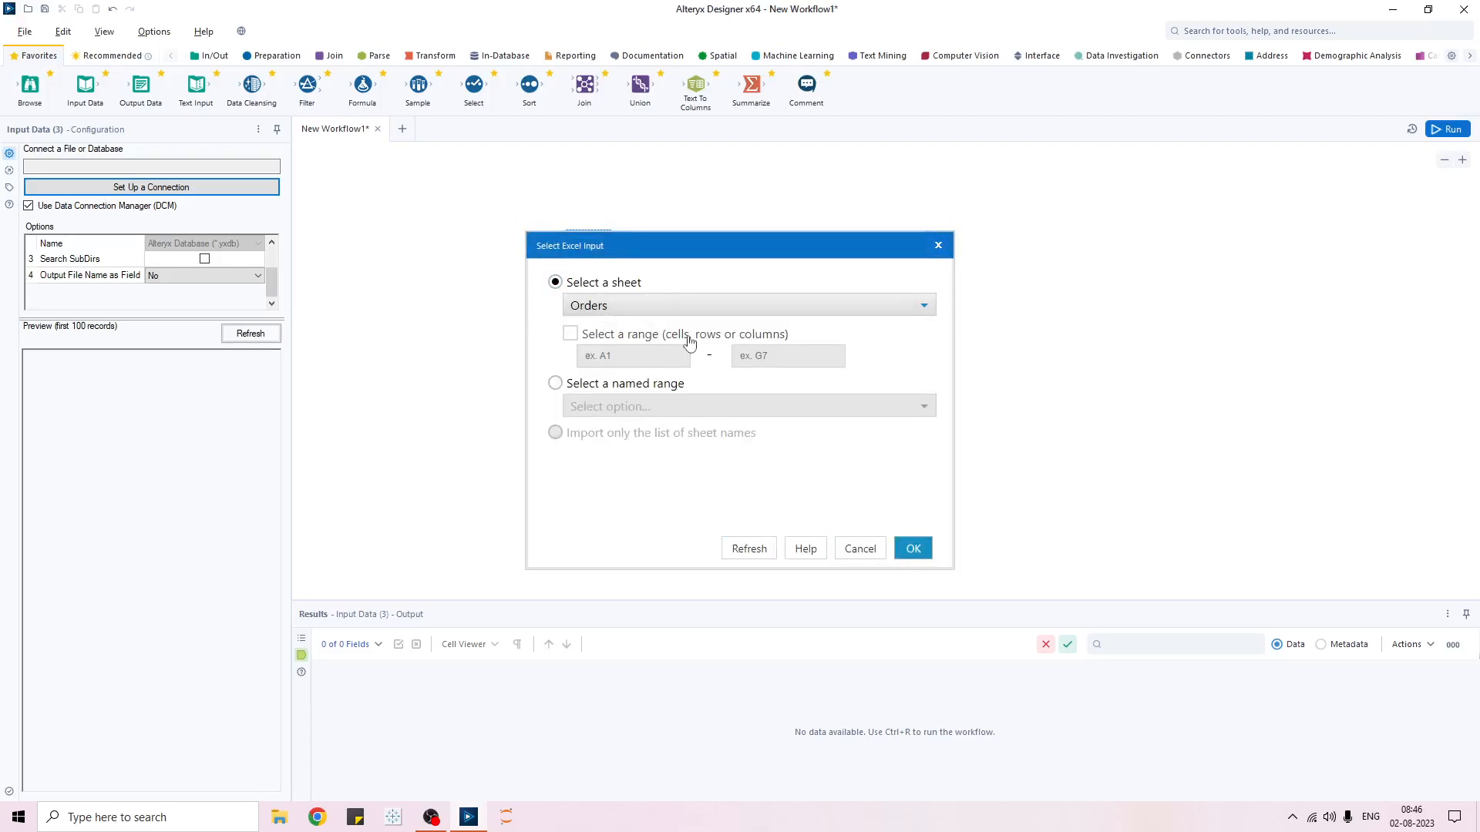
# - Choose the Orders sheet, after checking the Orders$_ named range option, and confirm it
pyautogui.click(648, 313)
pyautogui.click(648, 314)
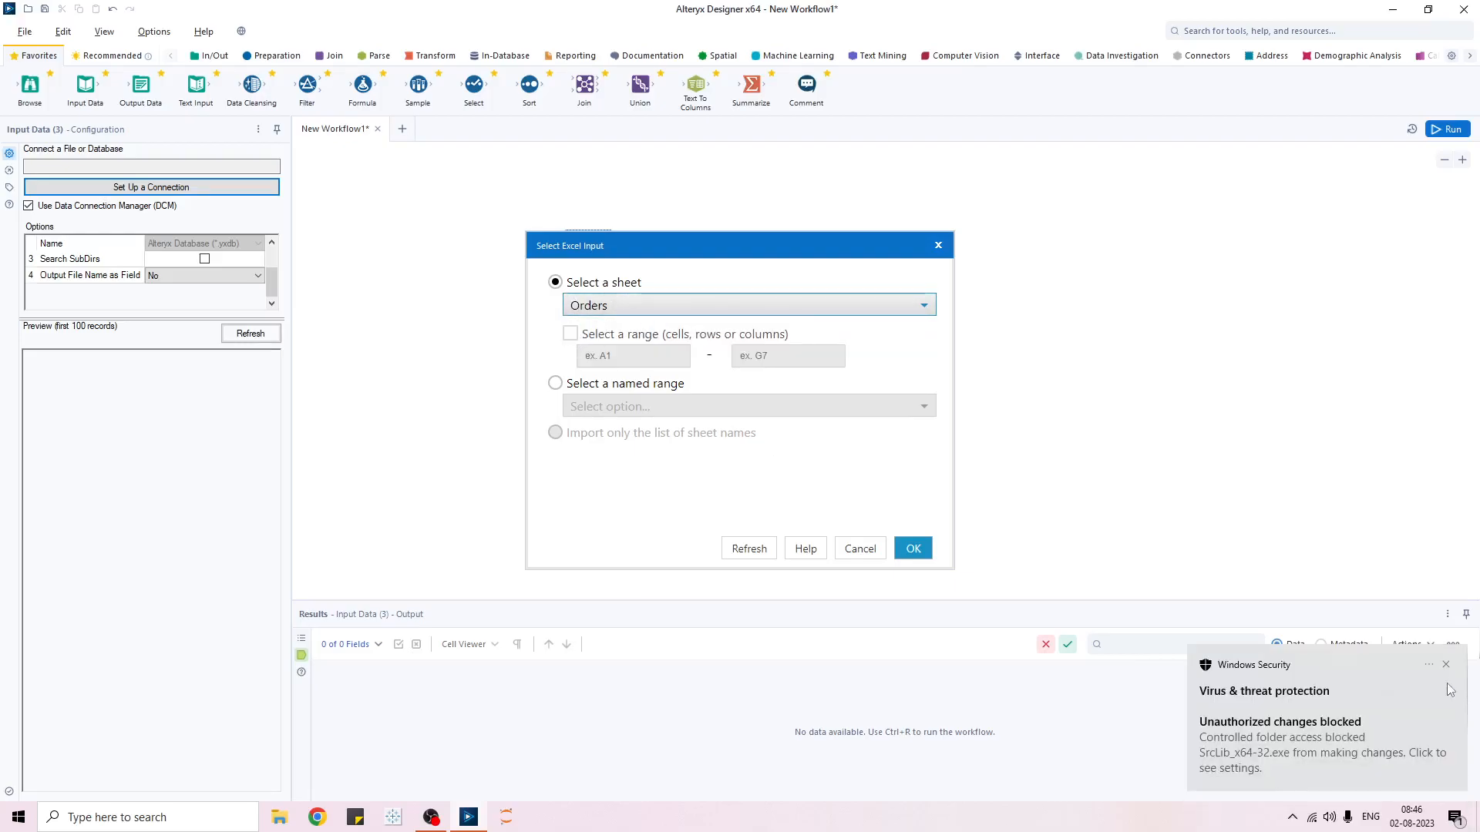
pyautogui.click(1446, 671)
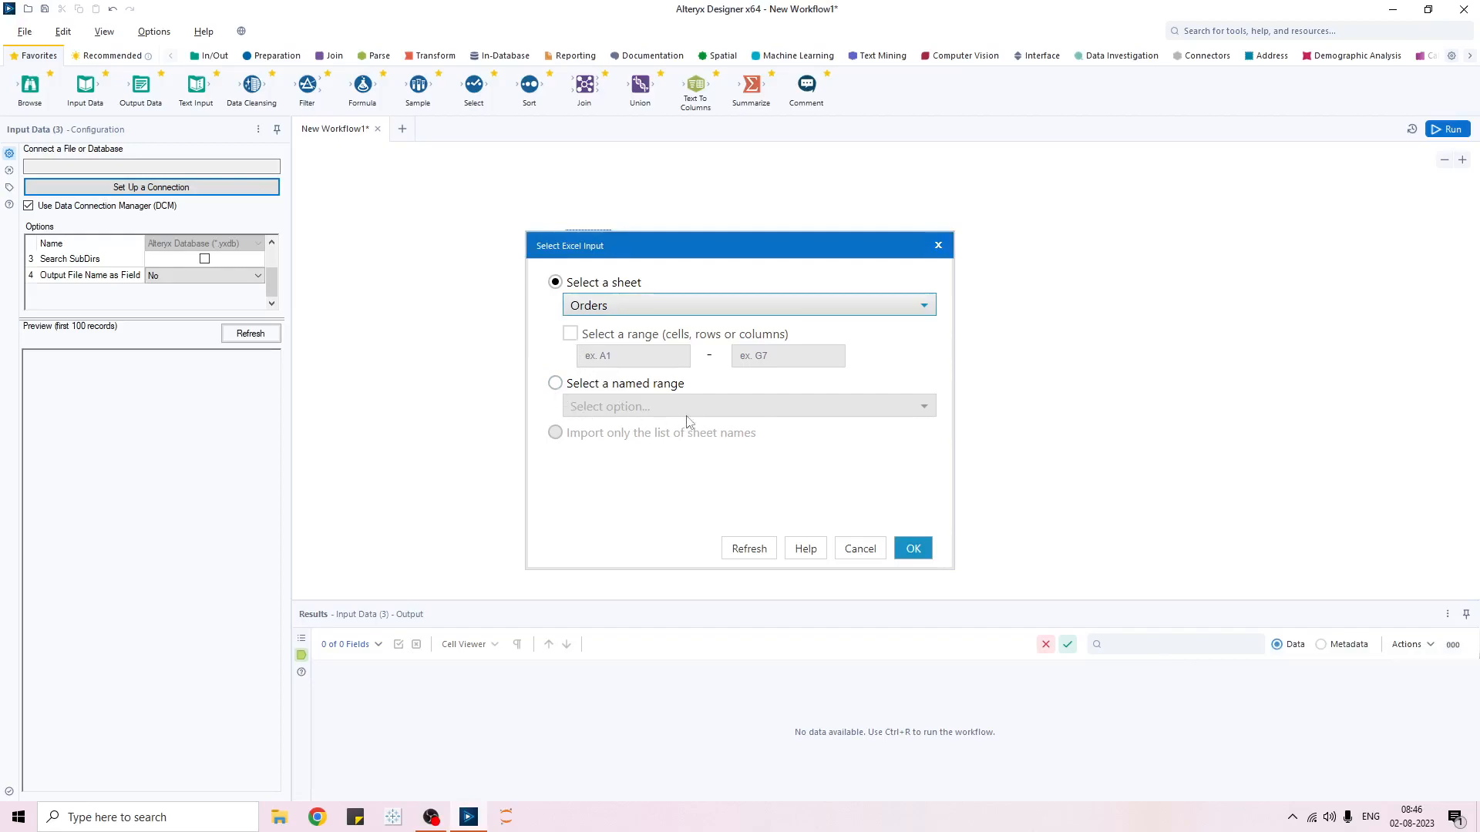
pyautogui.click(555, 383)
pyautogui.click(760, 409)
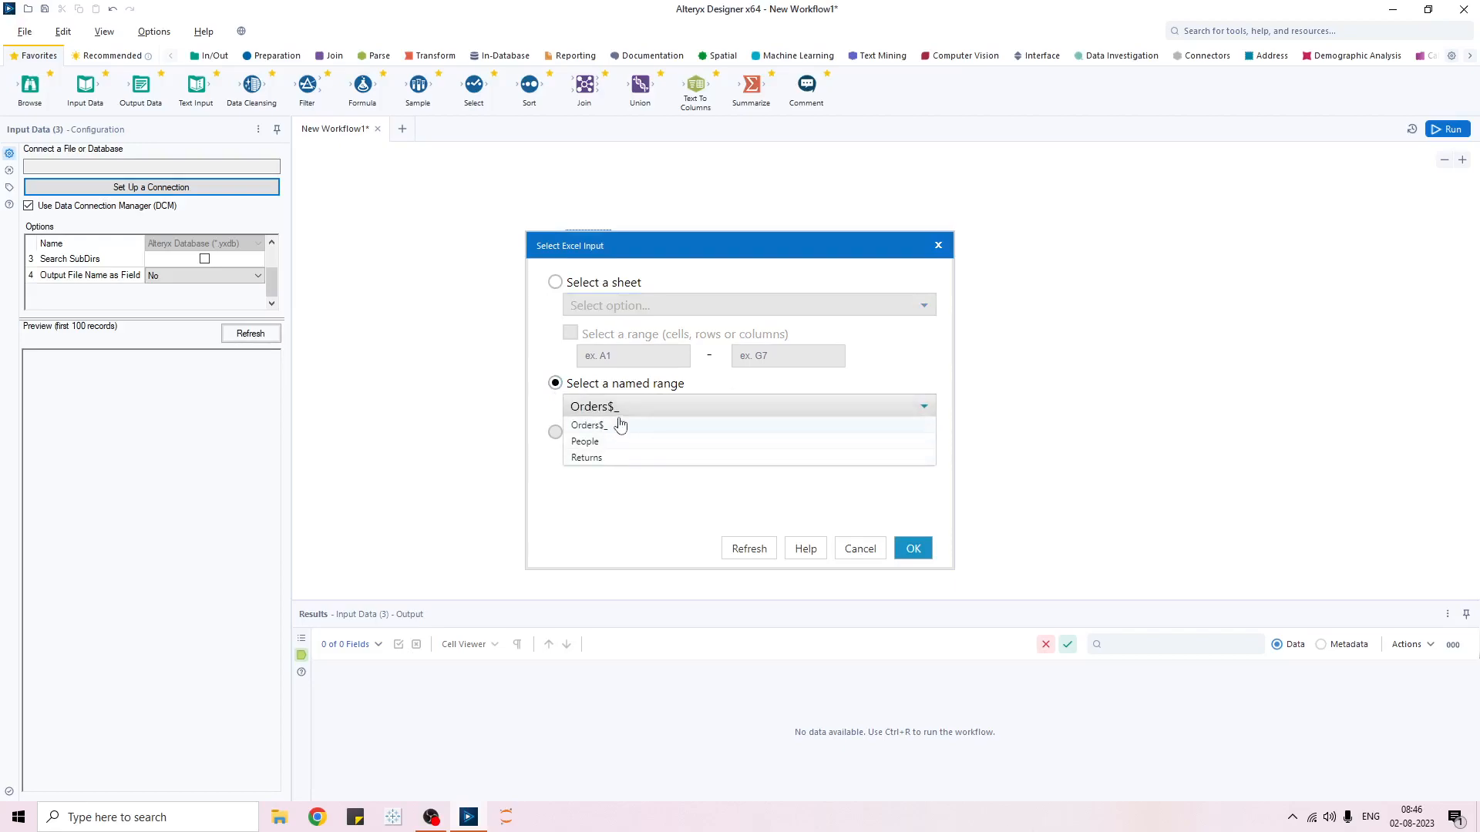
pyautogui.click(625, 498)
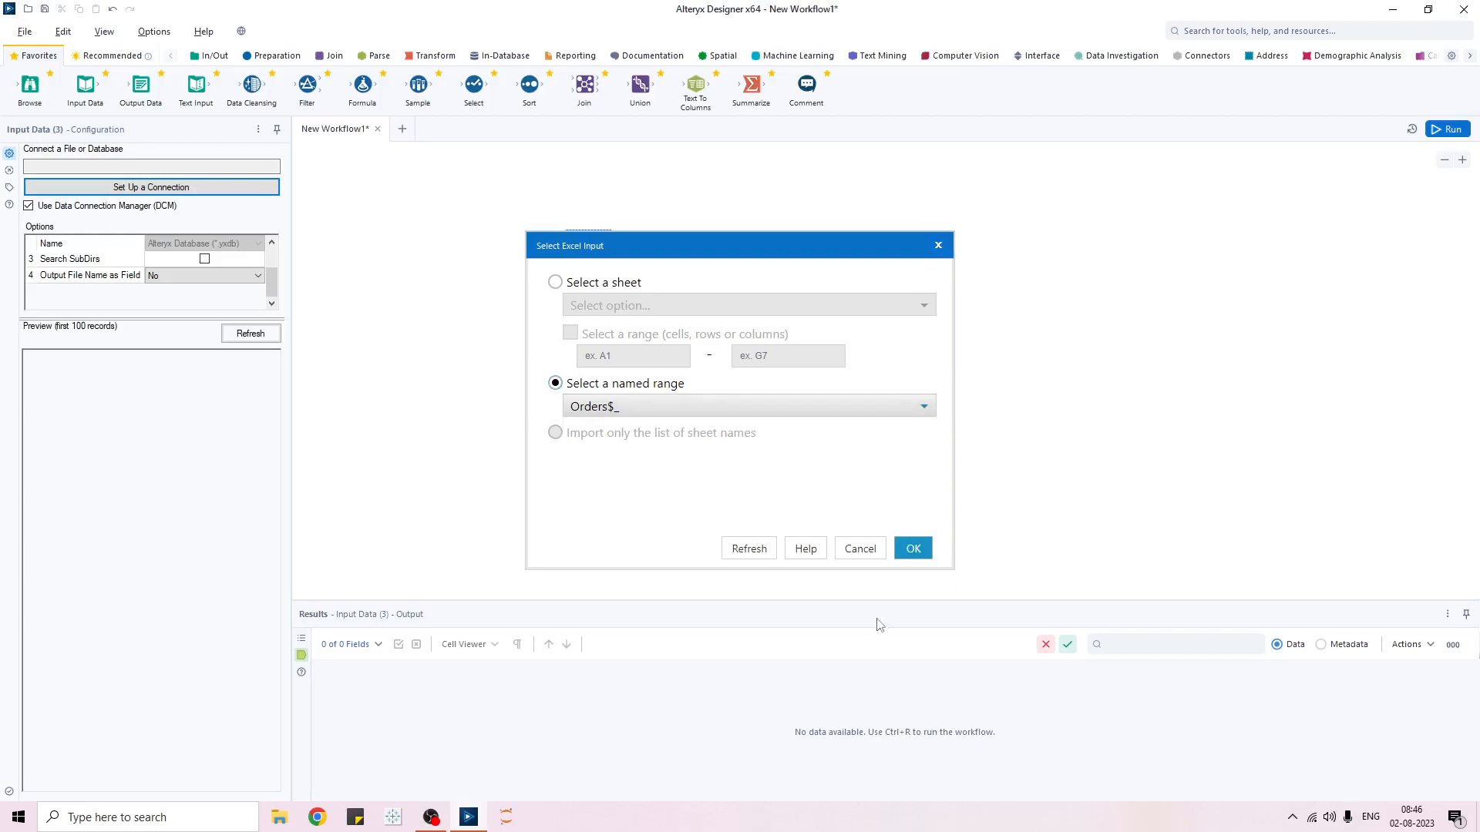
pyautogui.click(555, 282)
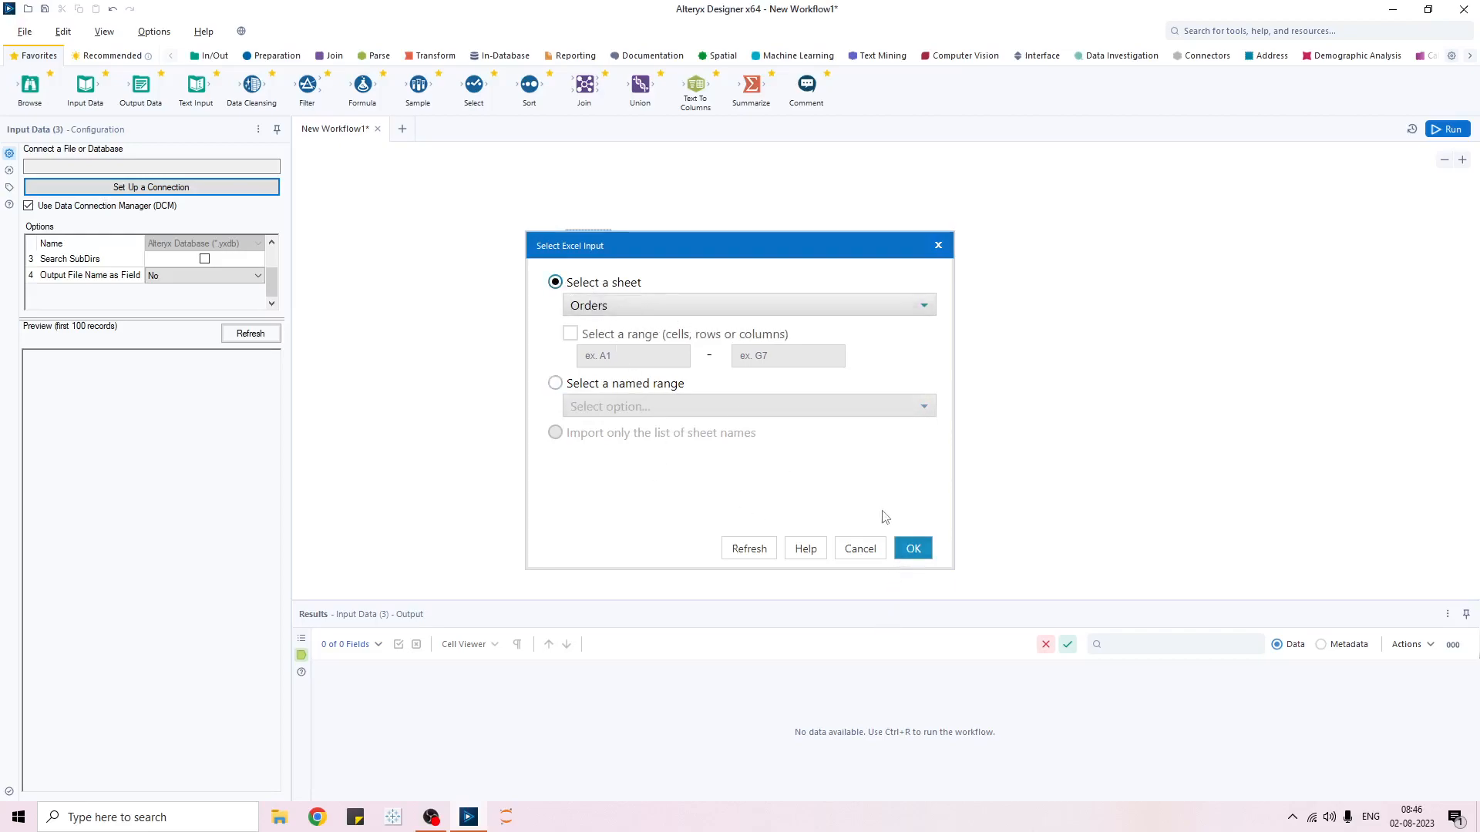
pyautogui.click(912, 549)
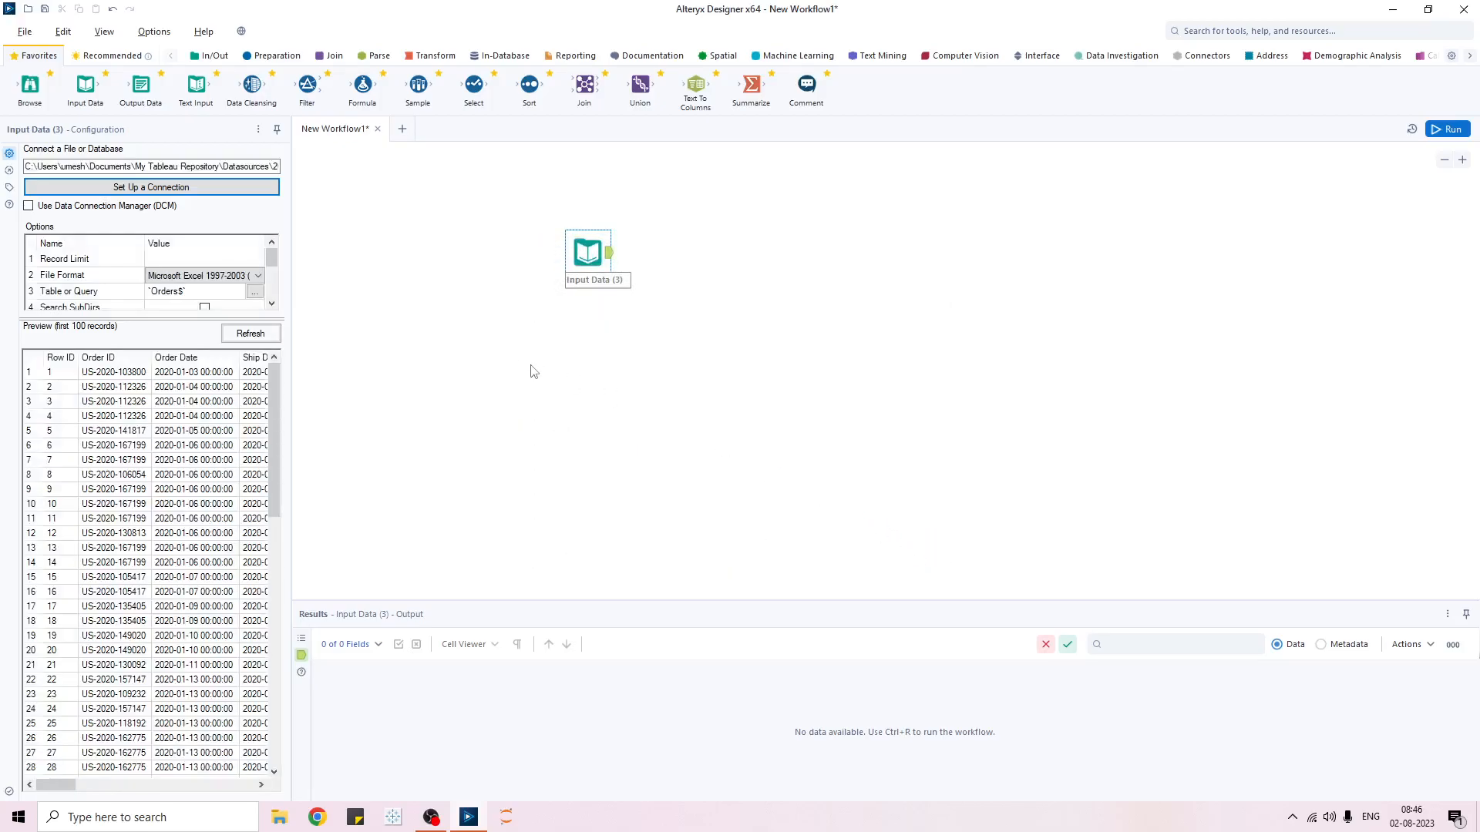
# - Add Output Data (4) after Input Data, writing Sheet1 of Desktop\Trail file.xlsx
pyautogui.moveTo(140, 85); pyautogui.dragTo(696, 249)
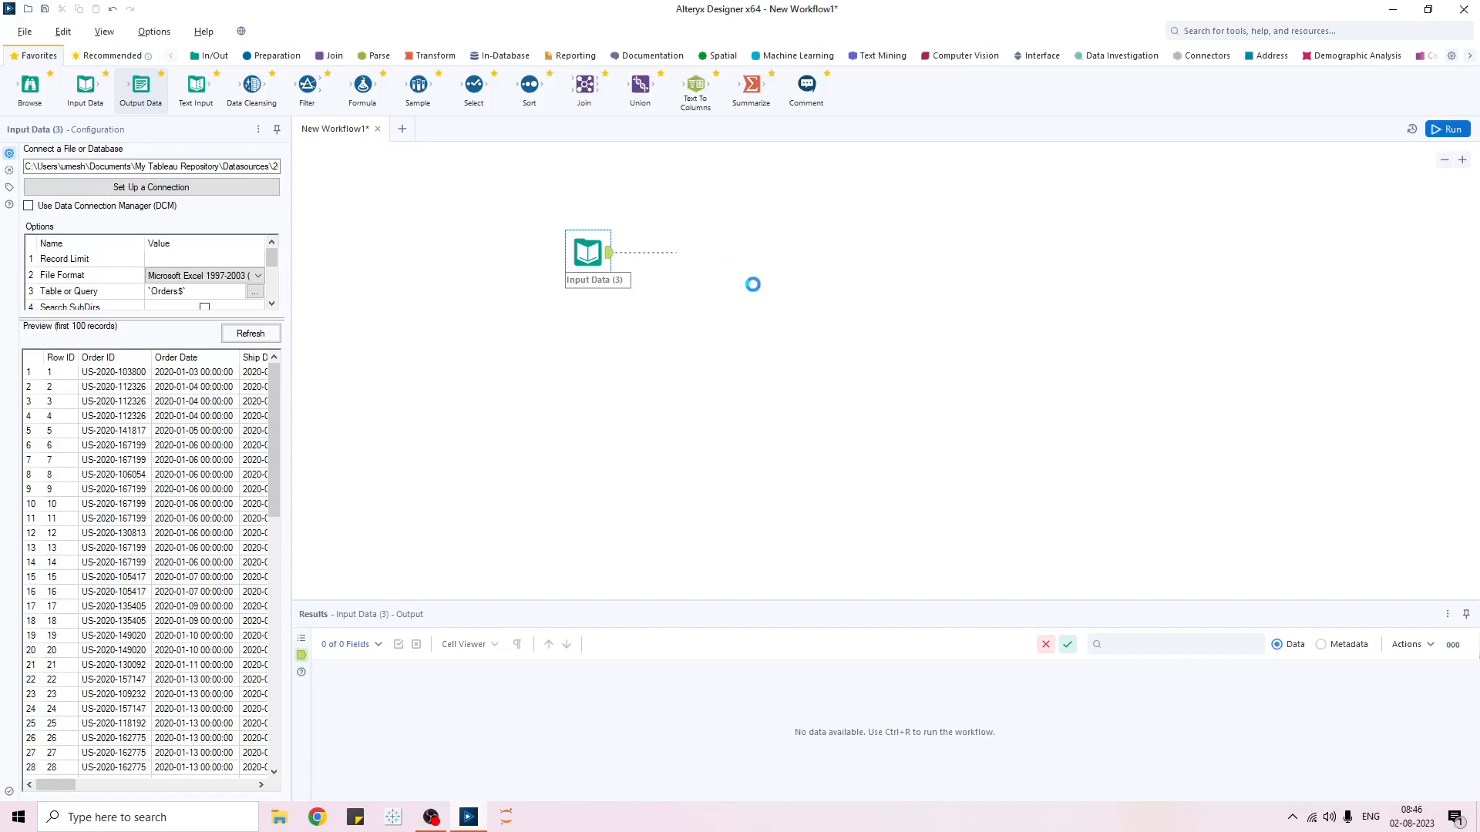
pyautogui.click(151, 189)
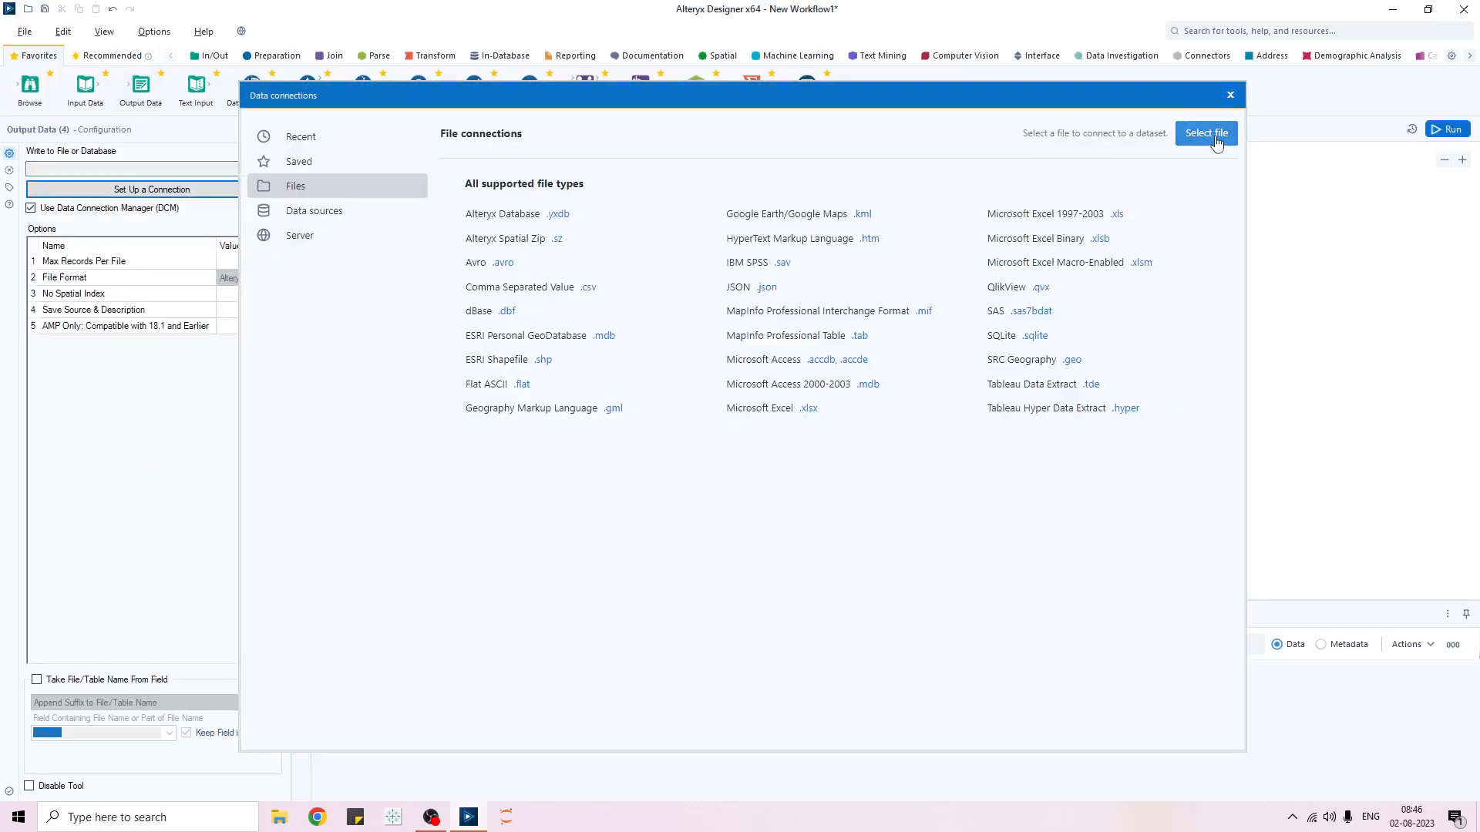
pyautogui.click(1216, 142)
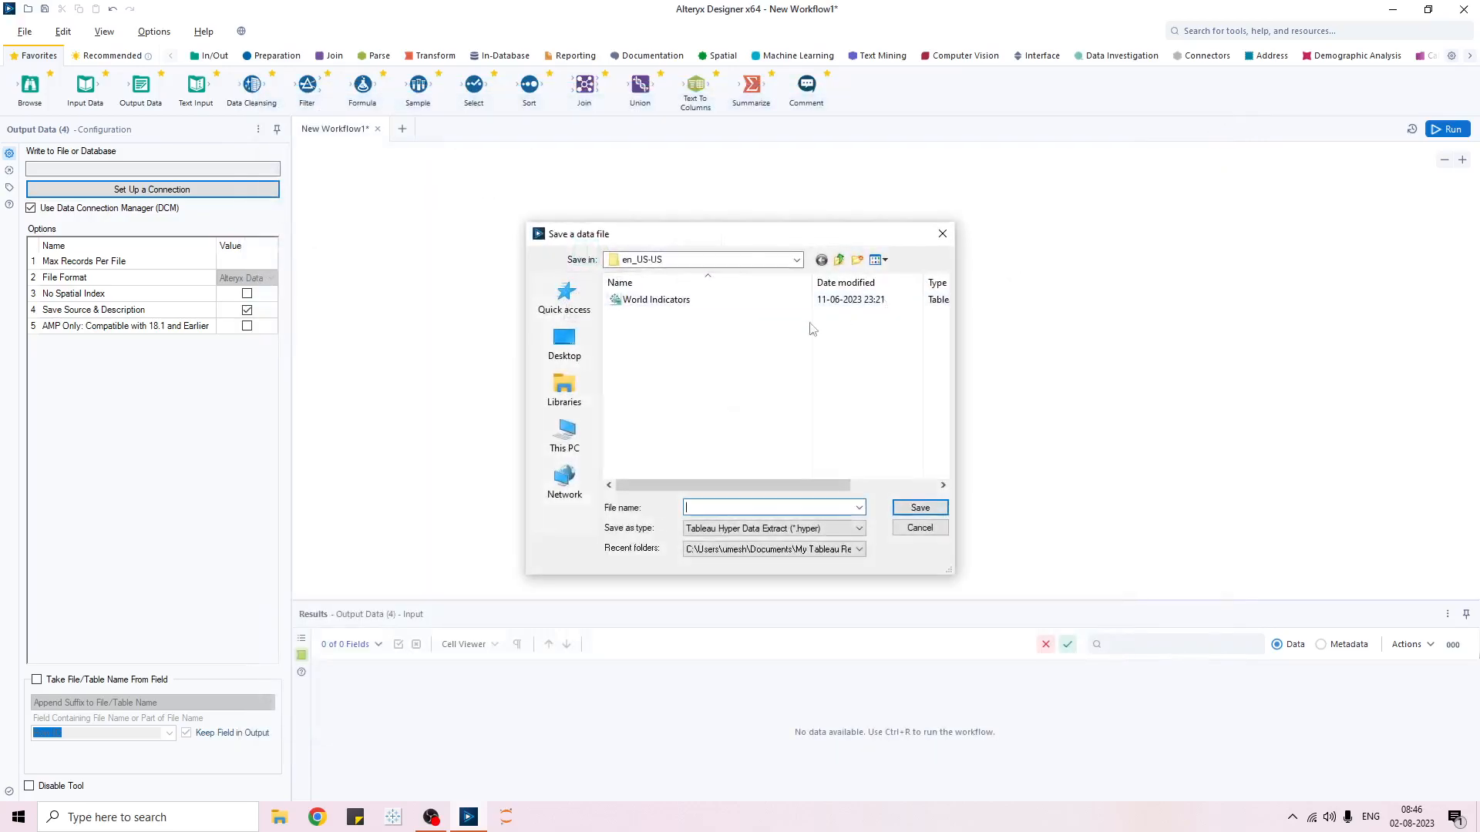
pyautogui.click(688, 263)
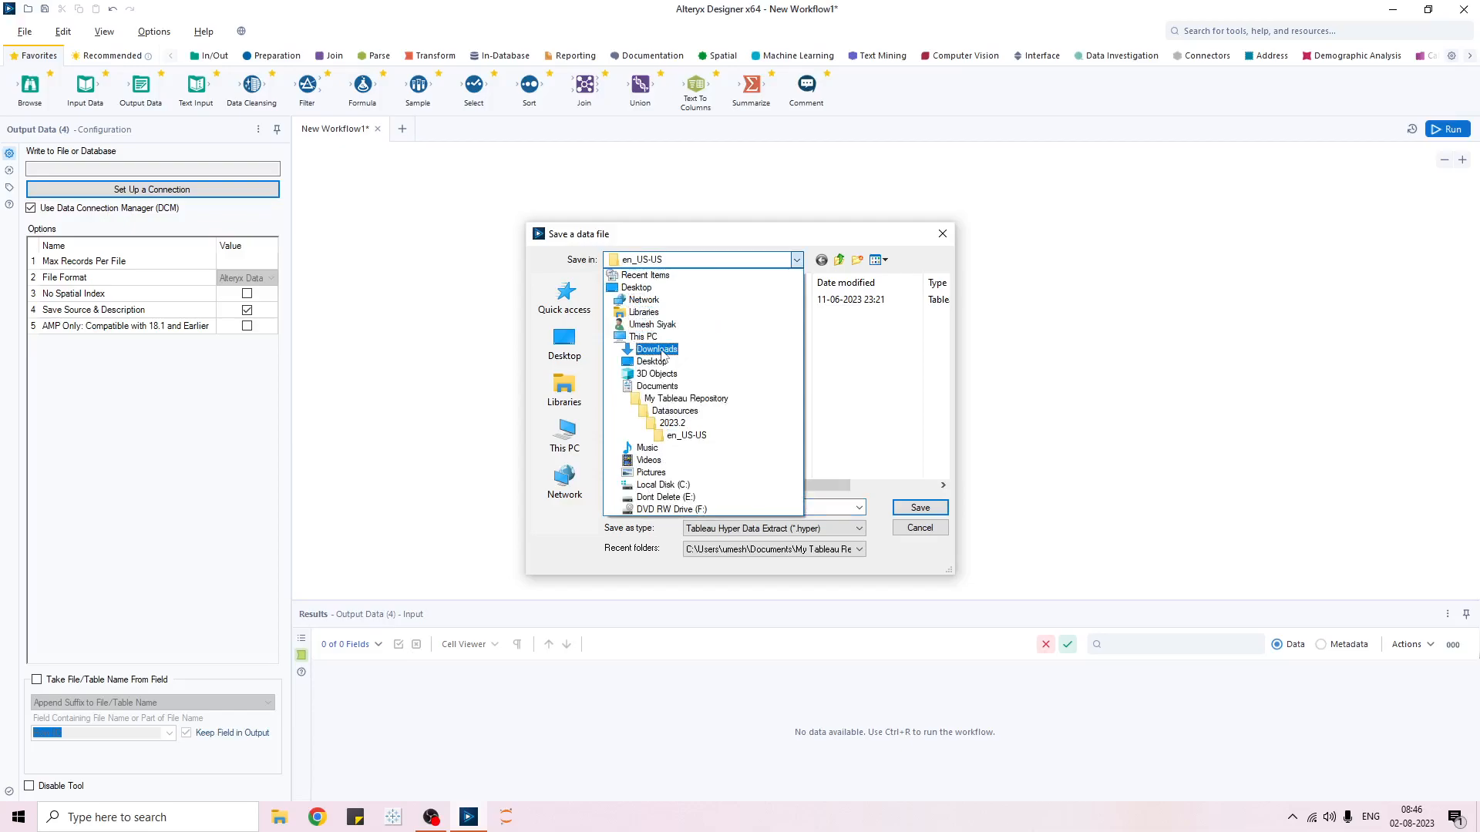
pyautogui.click(653, 362)
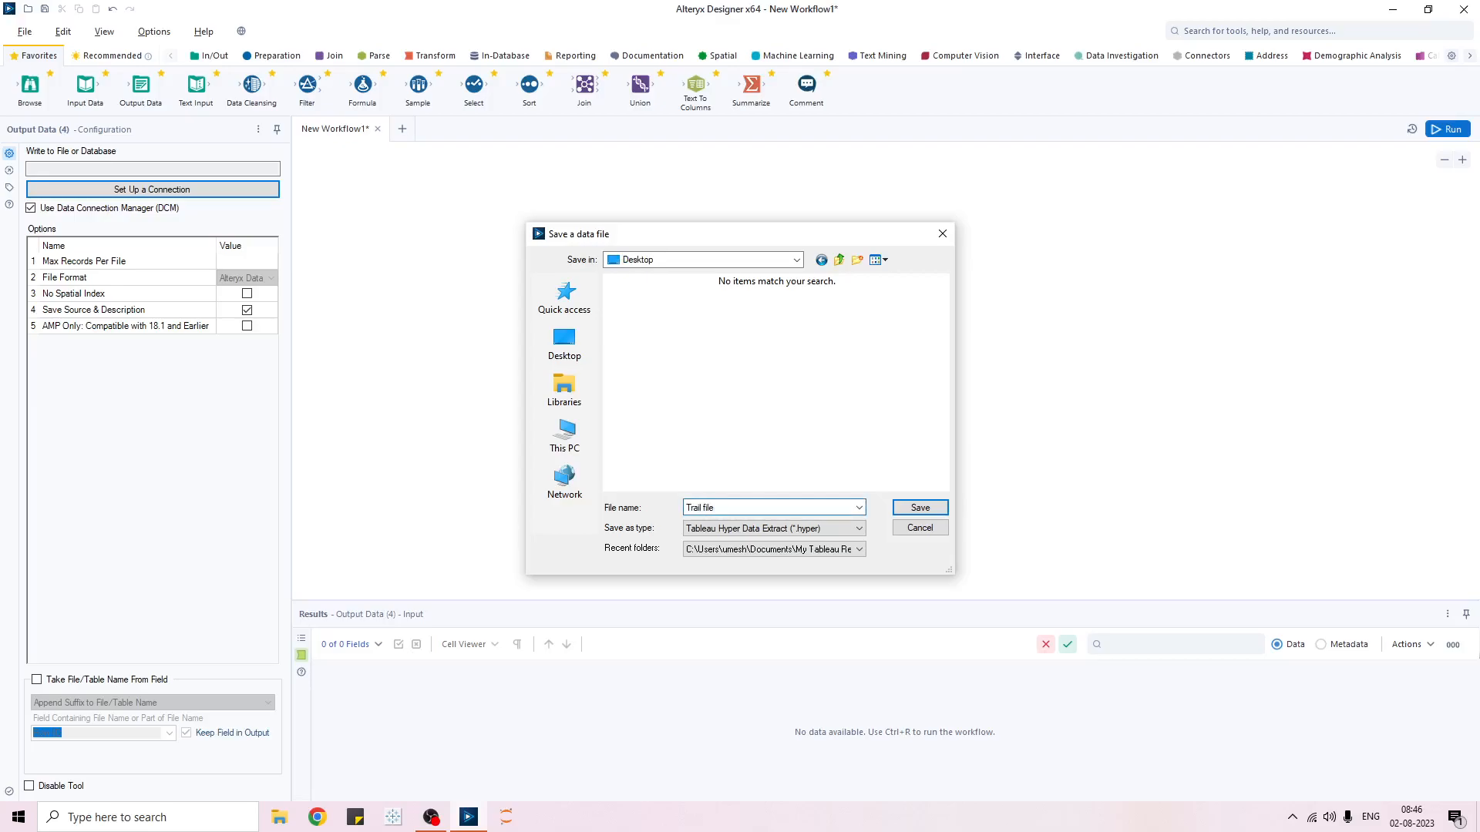
pyautogui.click(859, 530)
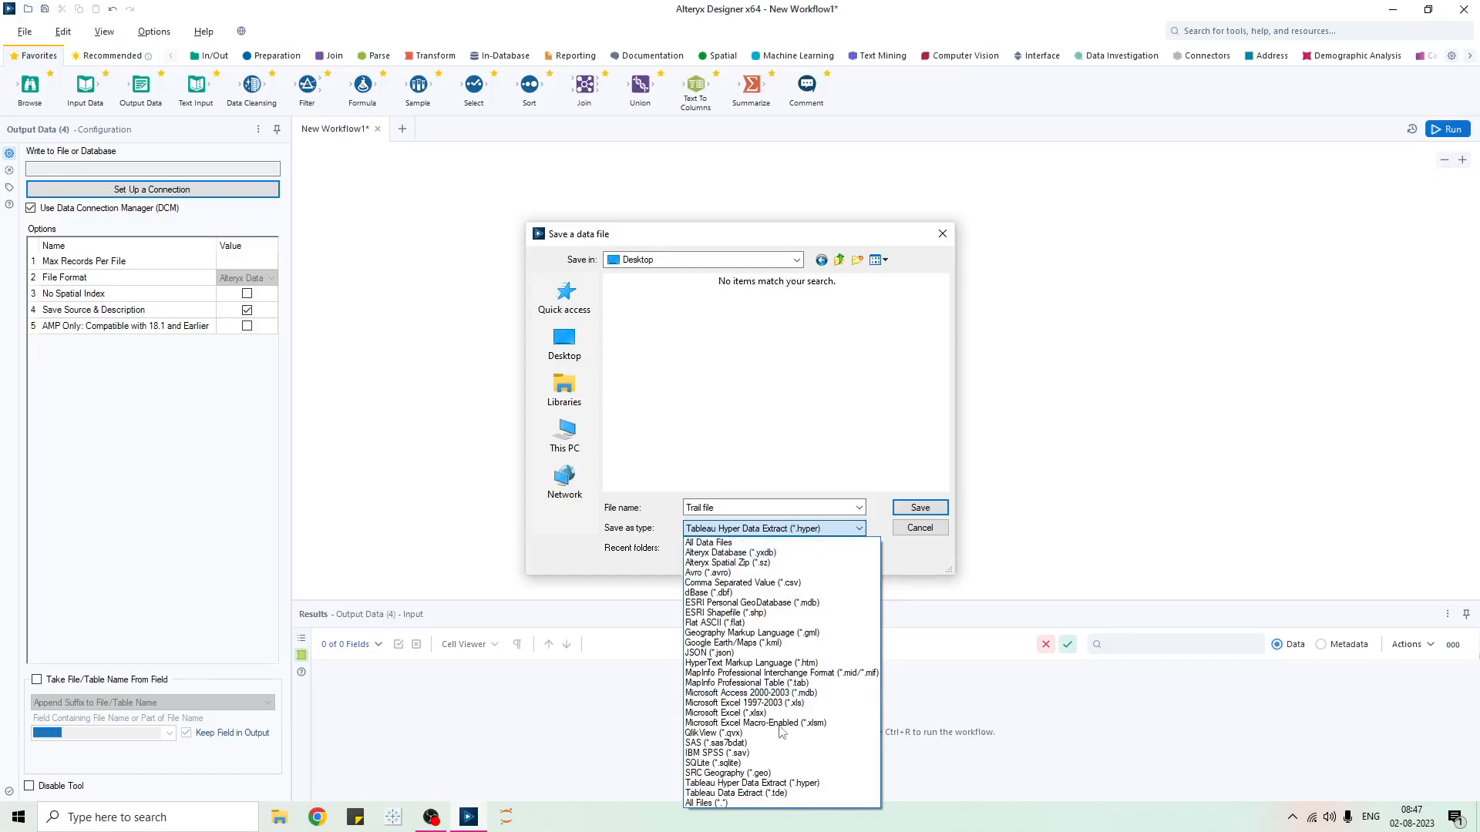
pyautogui.click(738, 713)
pyautogui.click(910, 510)
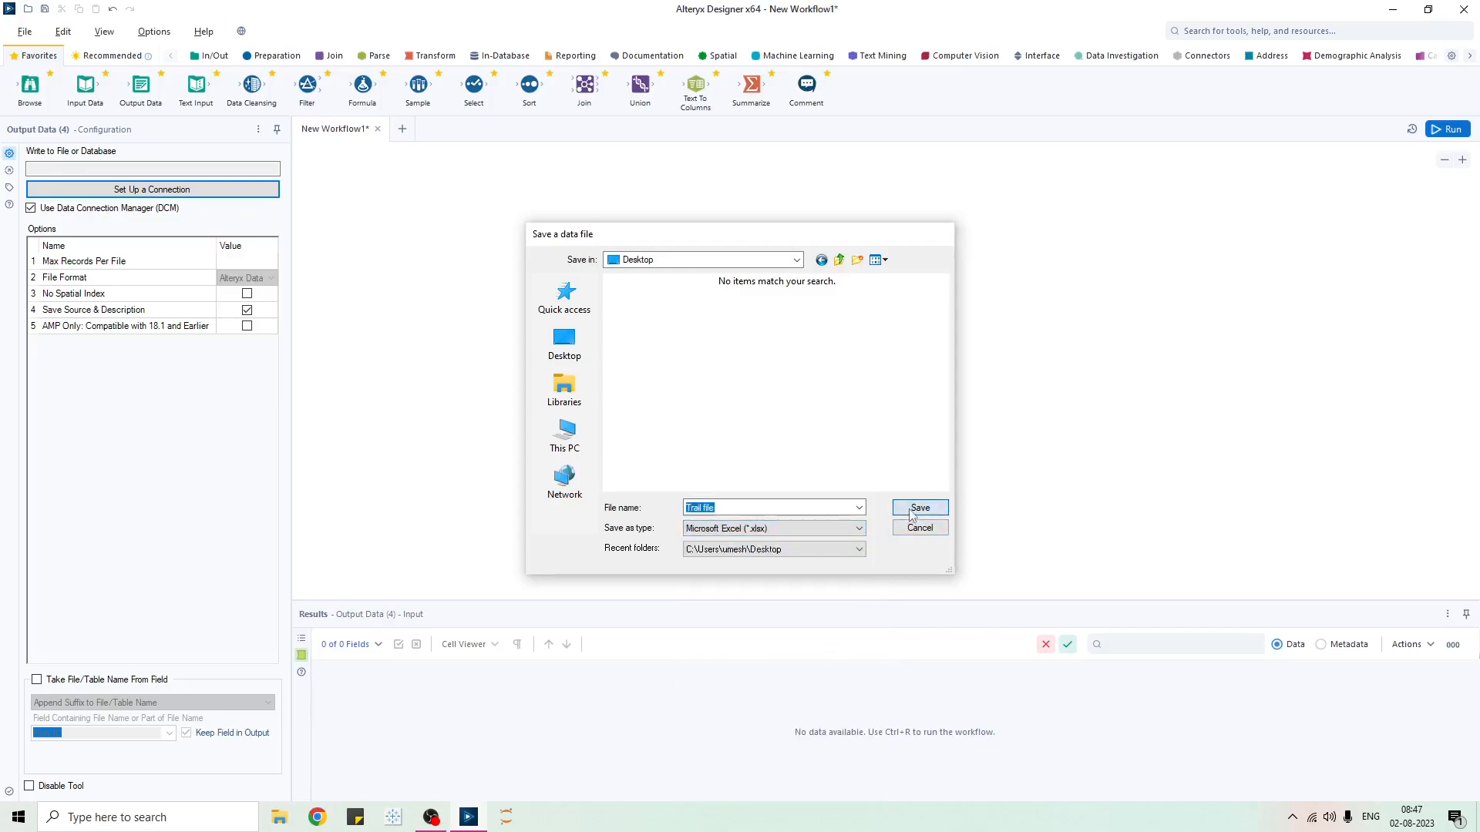
pyautogui.click(912, 501)
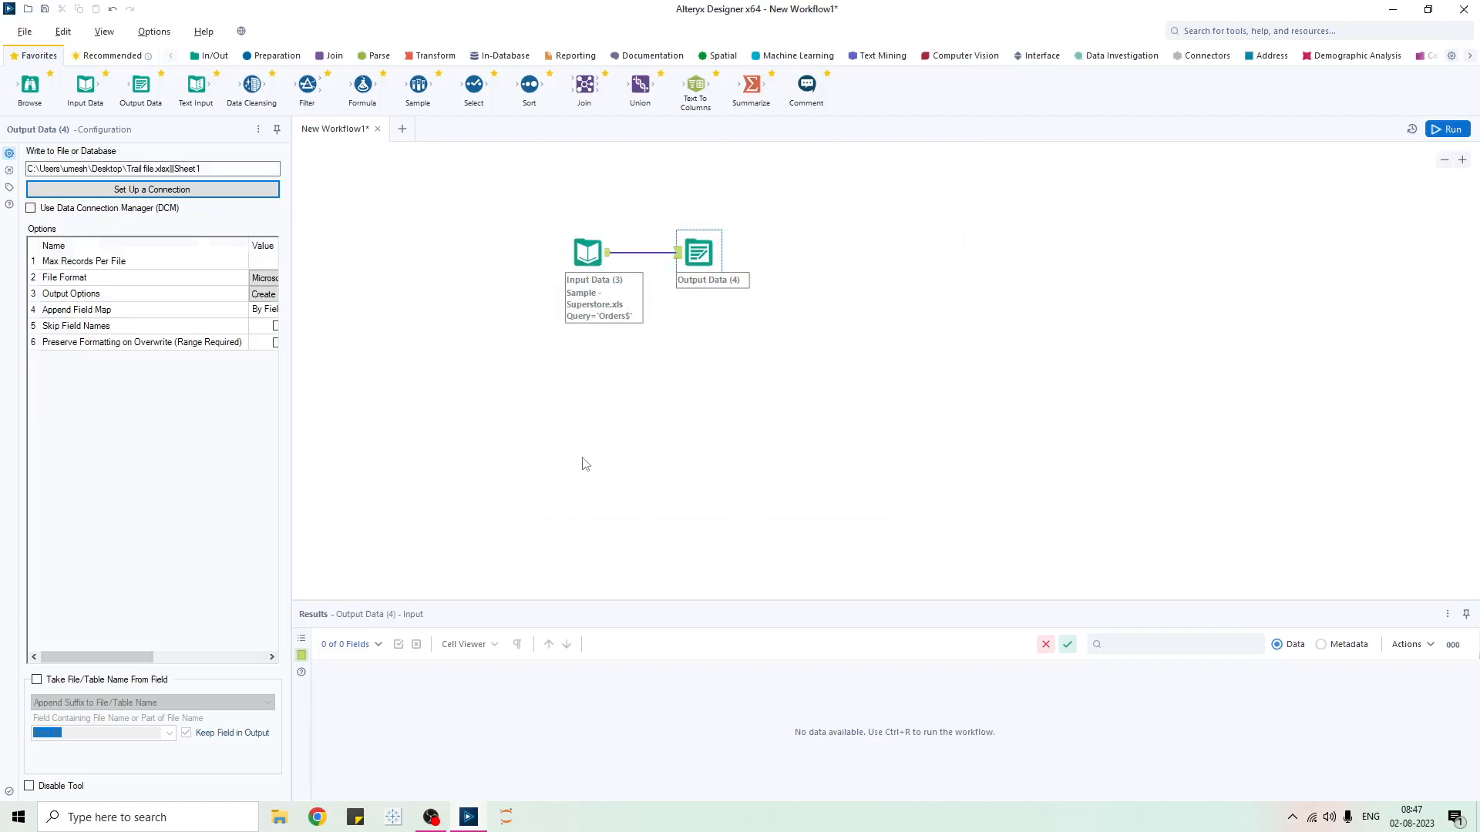
# - Set Connection Progress to Show in the workflow configuration
pyautogui.click(763, 409)
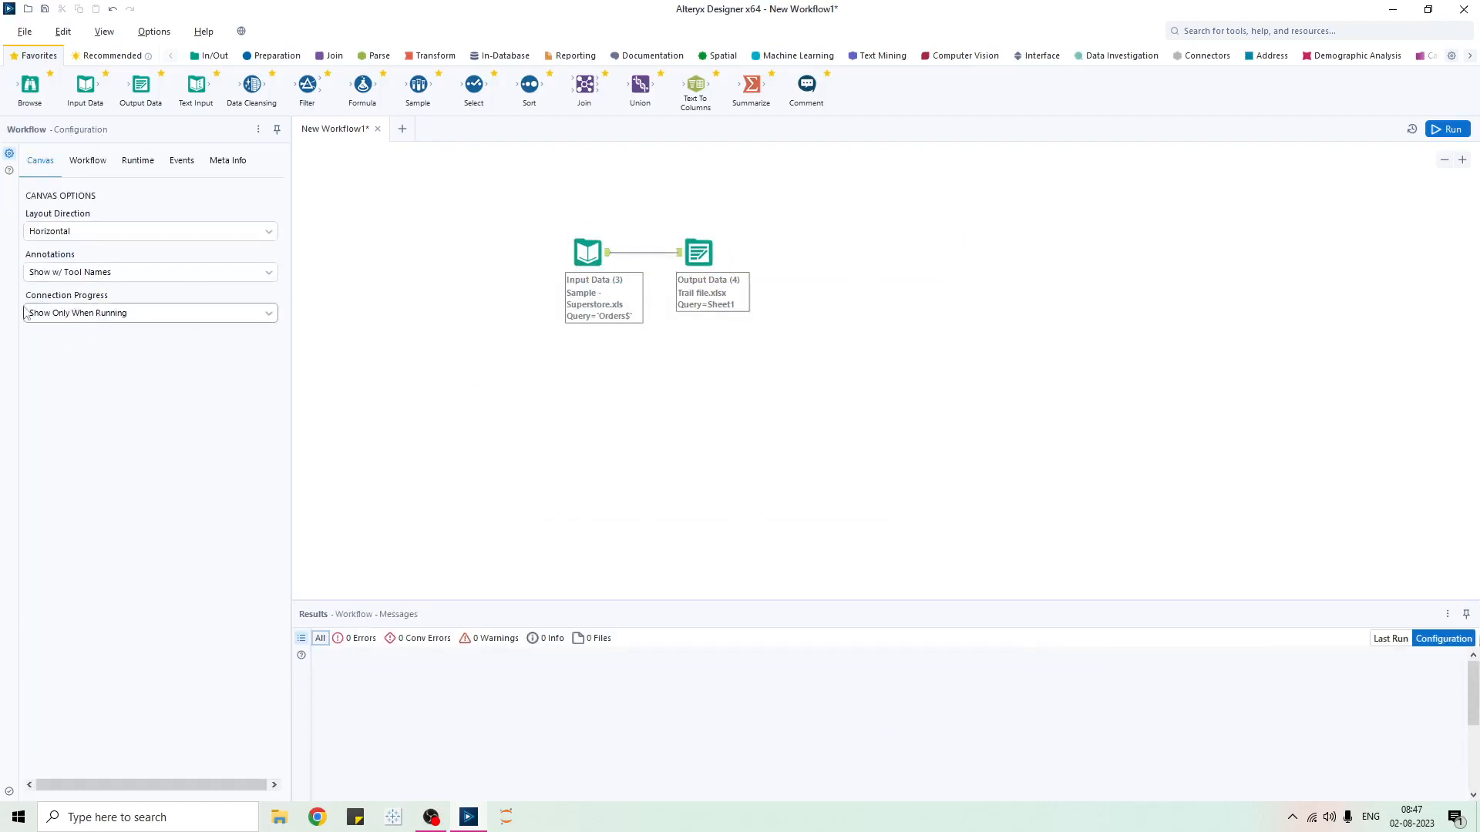
pyautogui.click(98, 313)
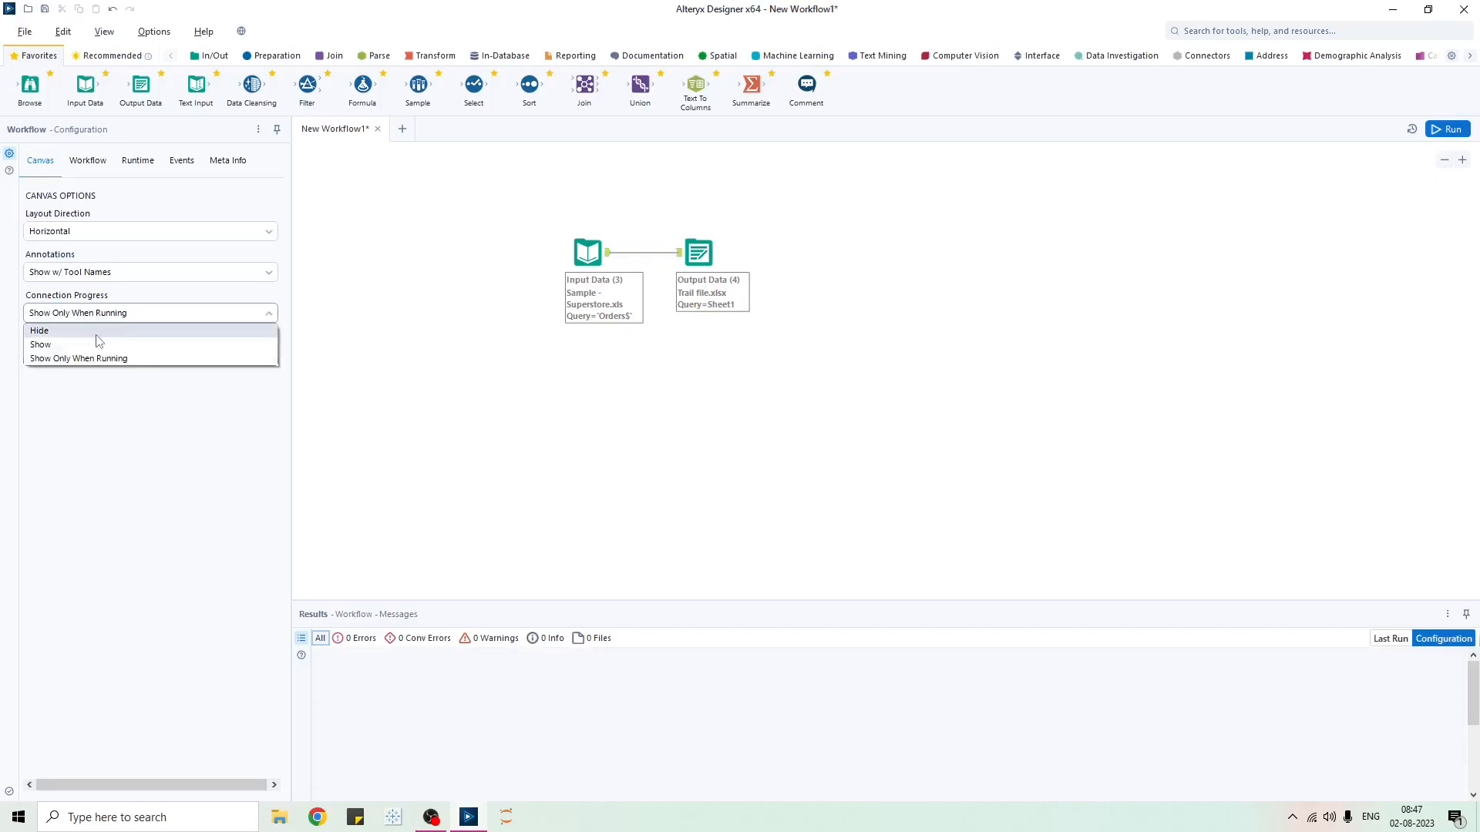
pyautogui.click(96, 334)
pyautogui.click(192, 313)
pyautogui.click(135, 344)
pyautogui.click(137, 312)
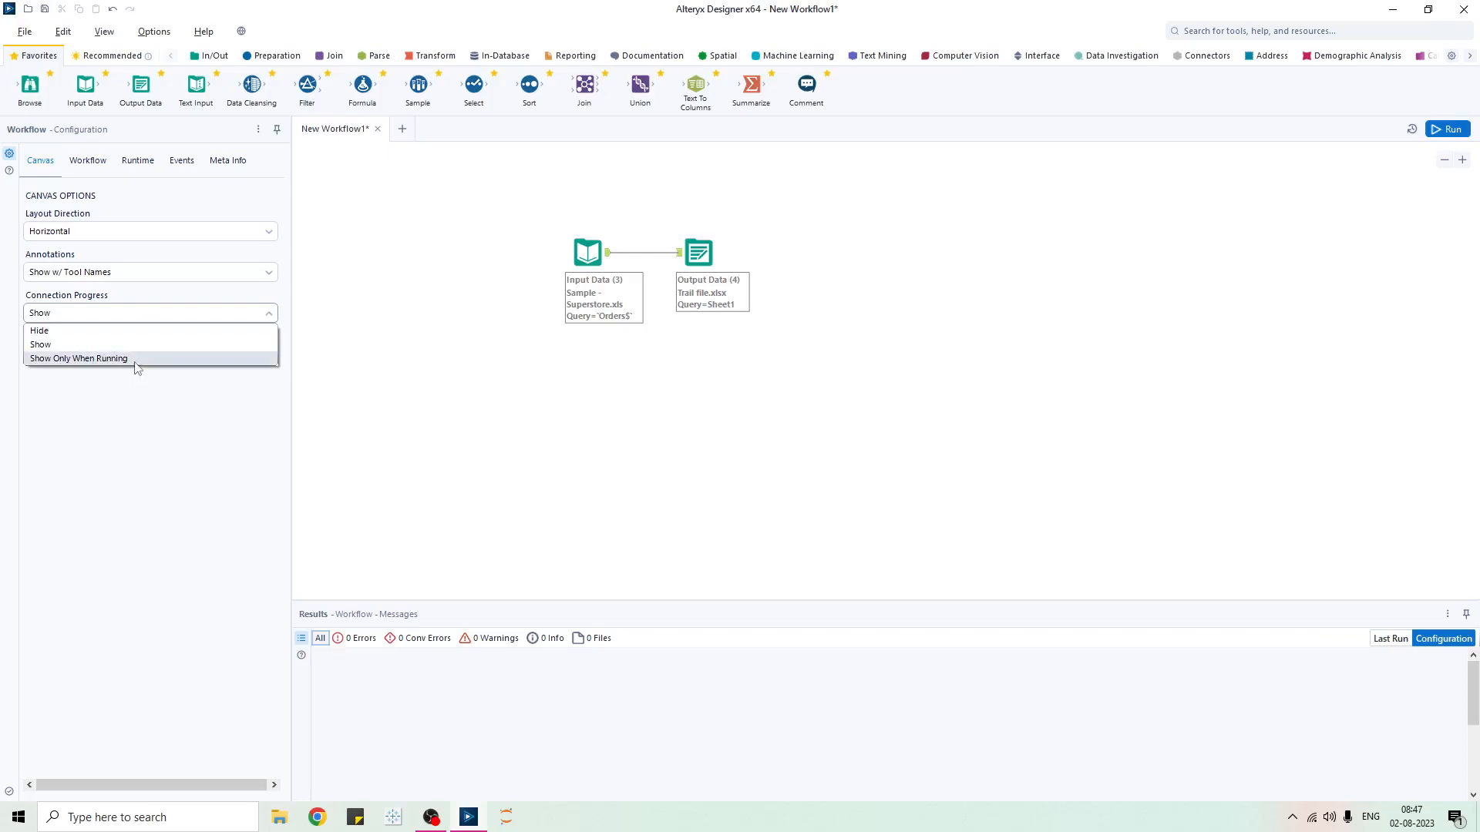
pyautogui.click(508, 417)
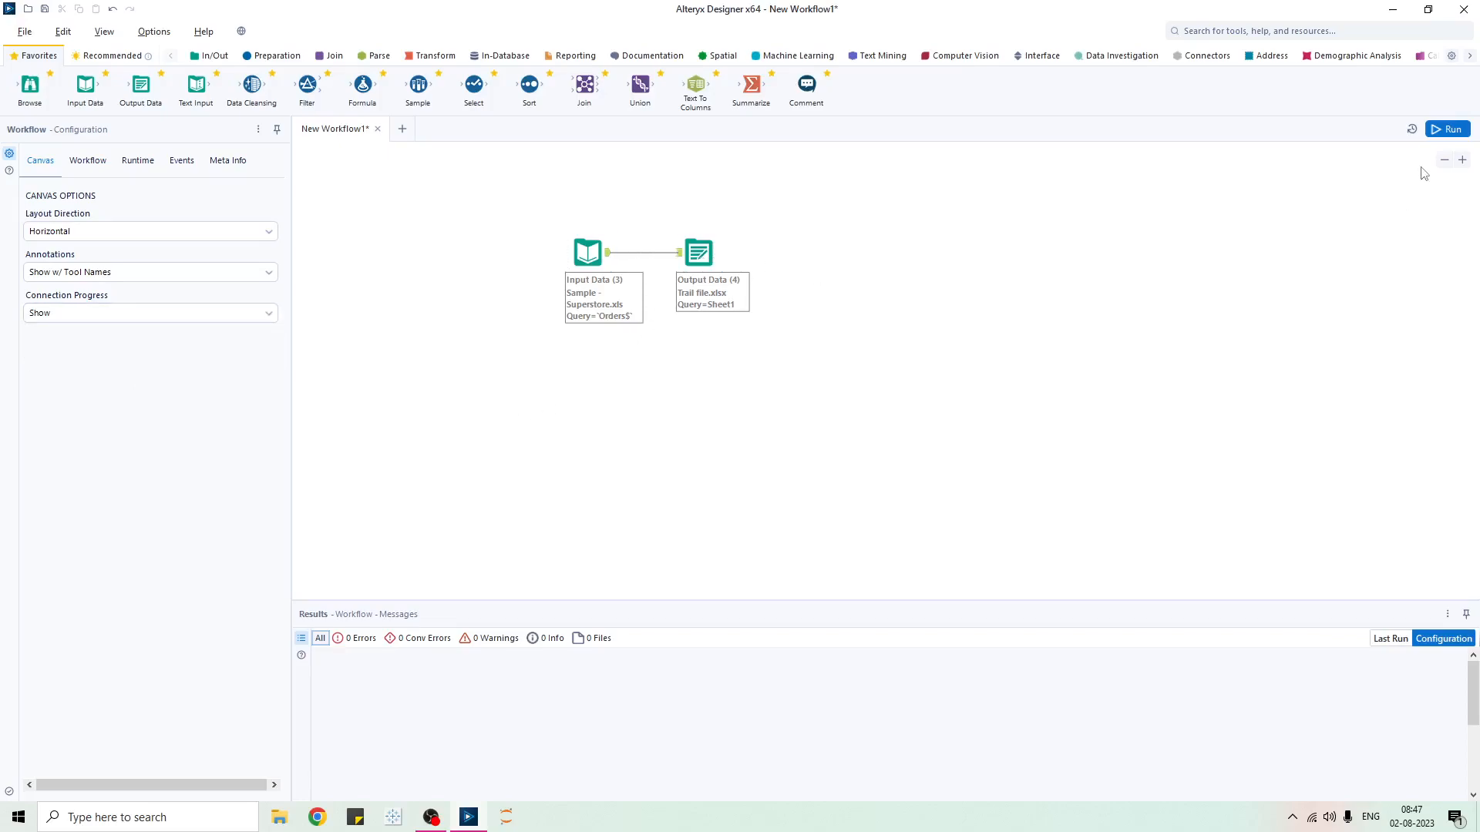
# - Run the workflow to write 10,194 records to Trail file.xlsx, then hide connection record counts
pyautogui.click(587, 258)
pyautogui.click(701, 266)
pyautogui.click(1218, 225)
pyautogui.click(1461, 130)
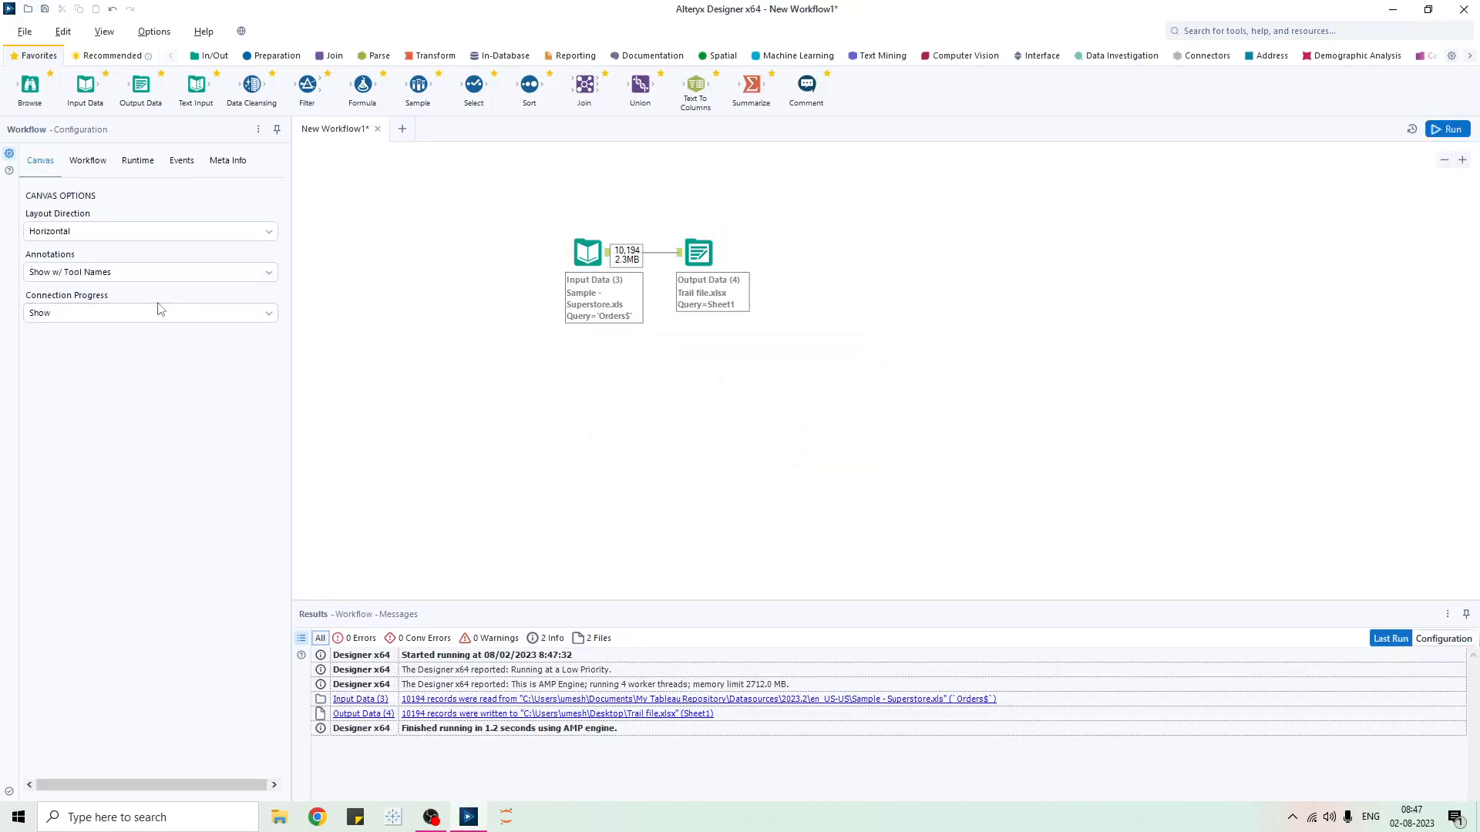
pyautogui.click(141, 314)
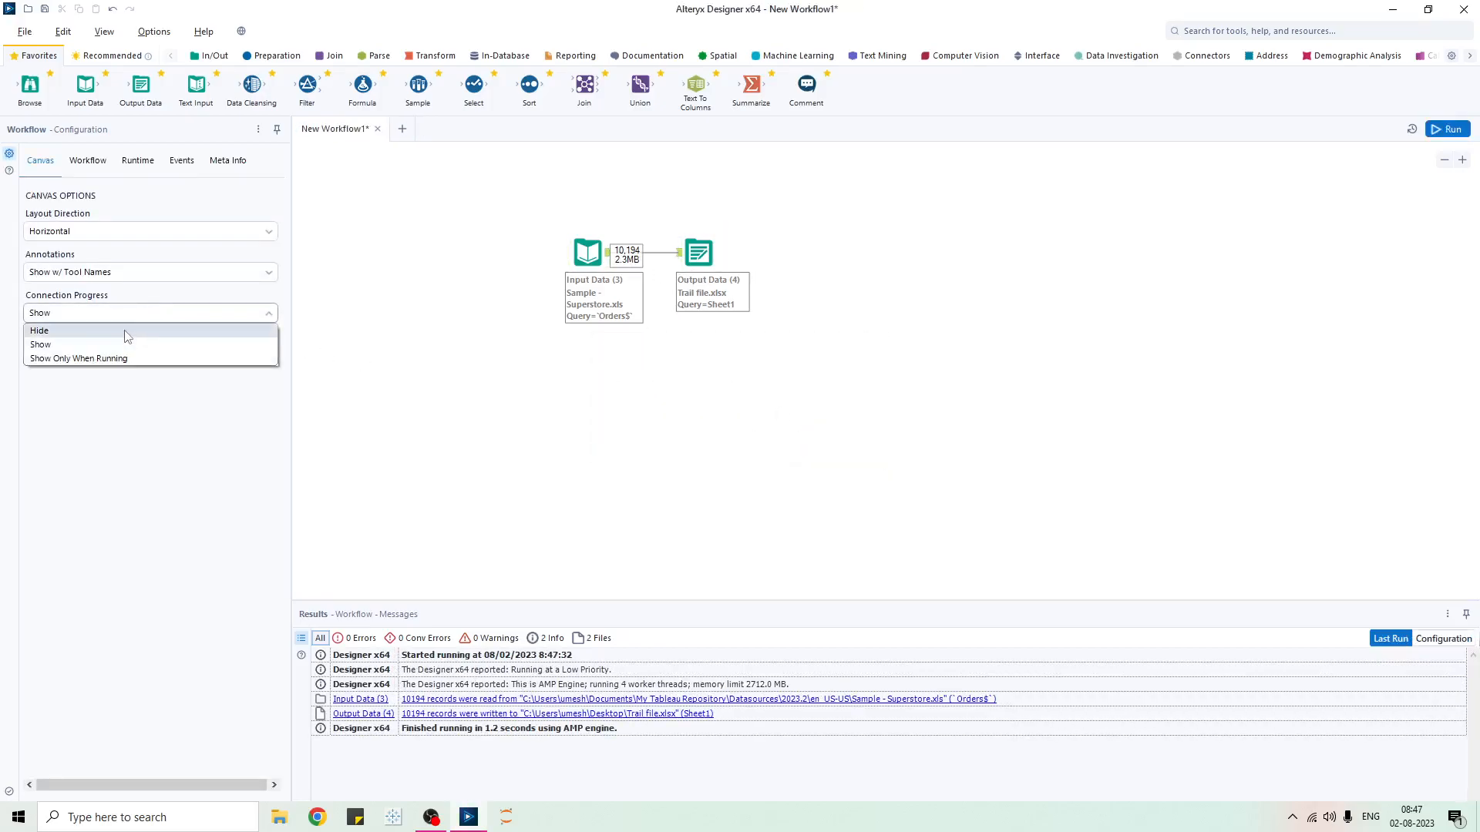
pyautogui.click(126, 331)
# - After a failed rerun, set Output Data's Output Options to Overwrite Sheet or Range
pyautogui.click(1448, 131)
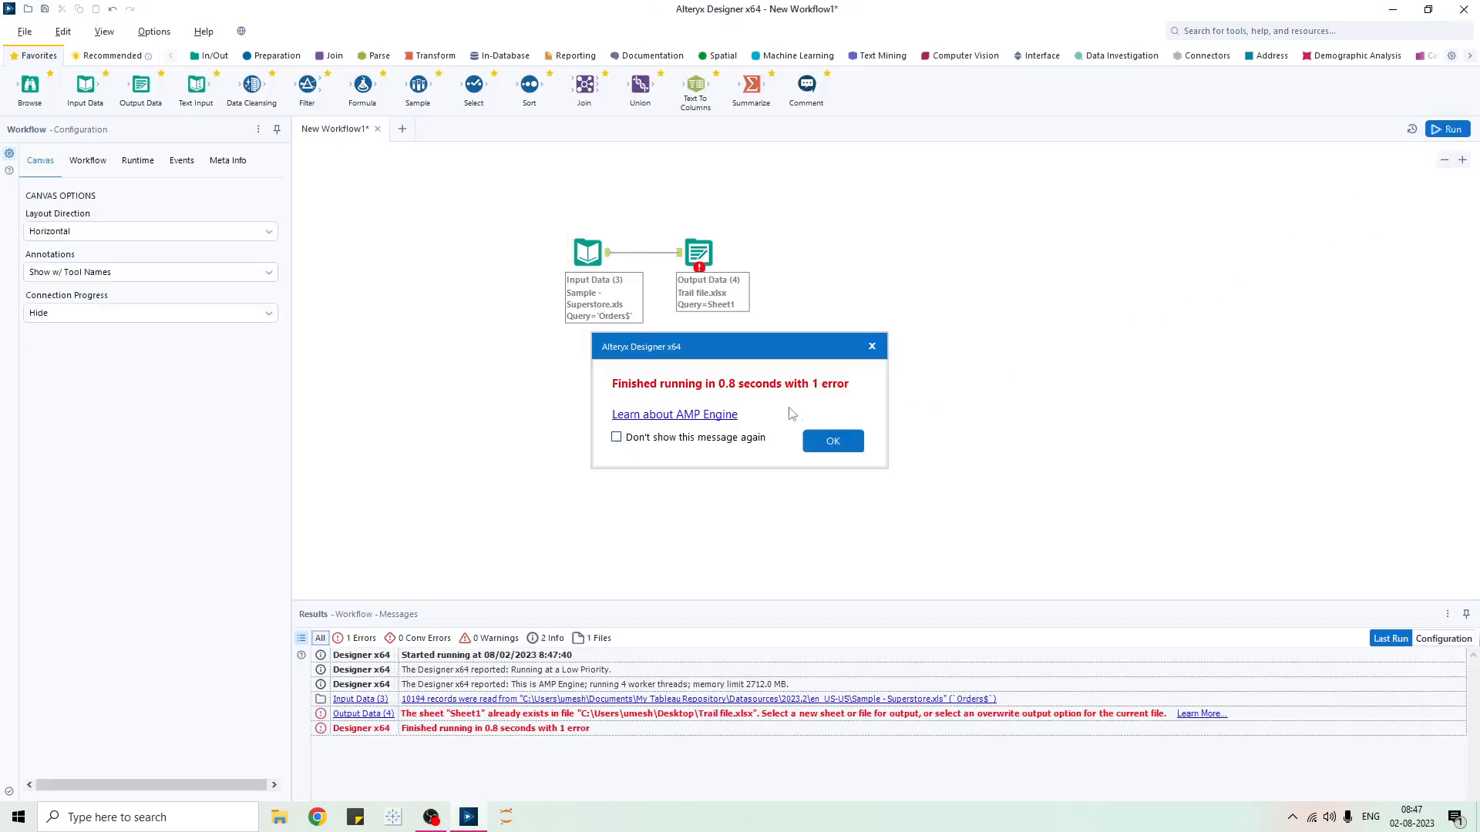
pyautogui.click(848, 440)
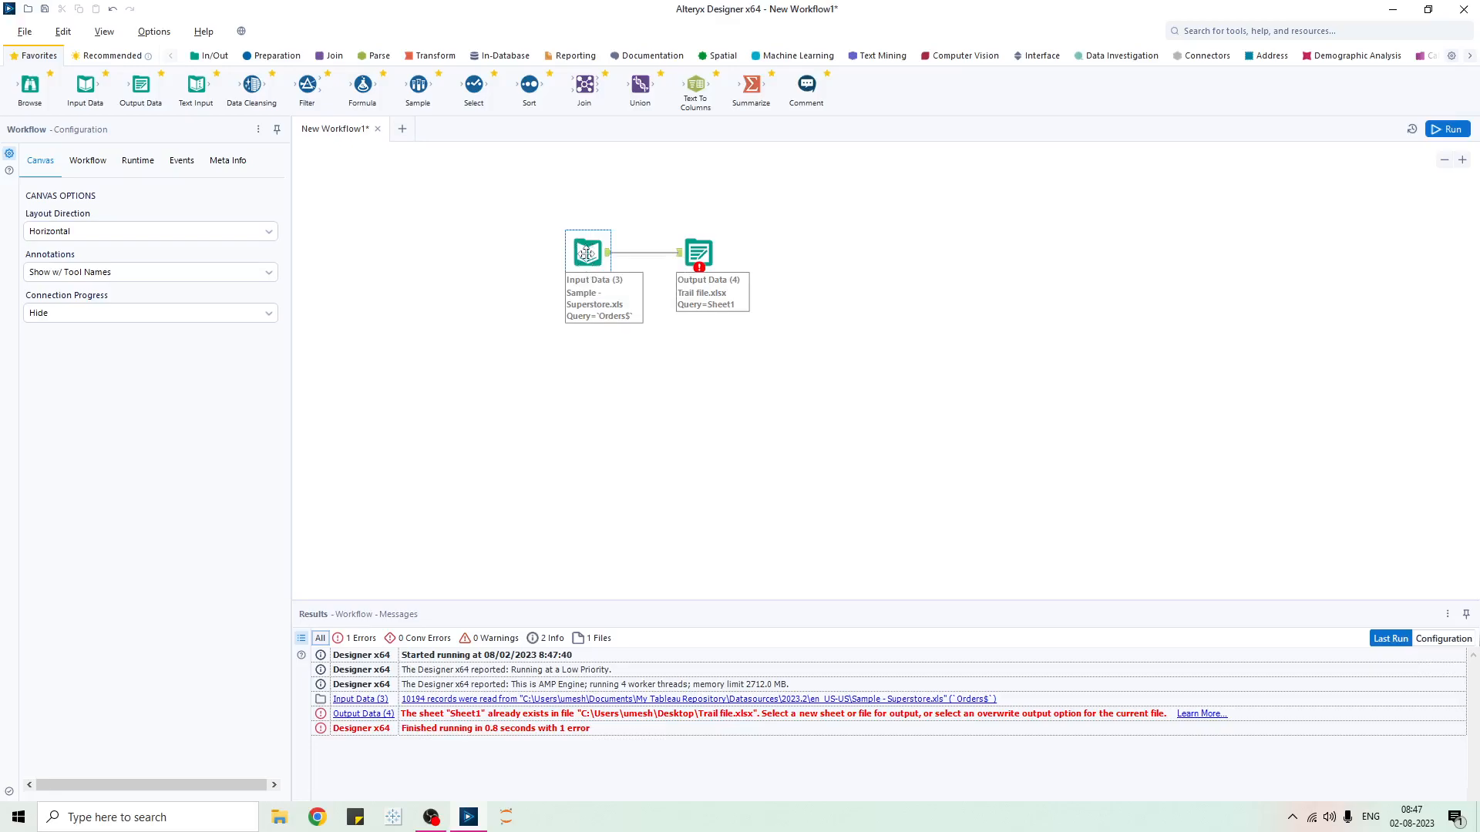
pyautogui.click(693, 251)
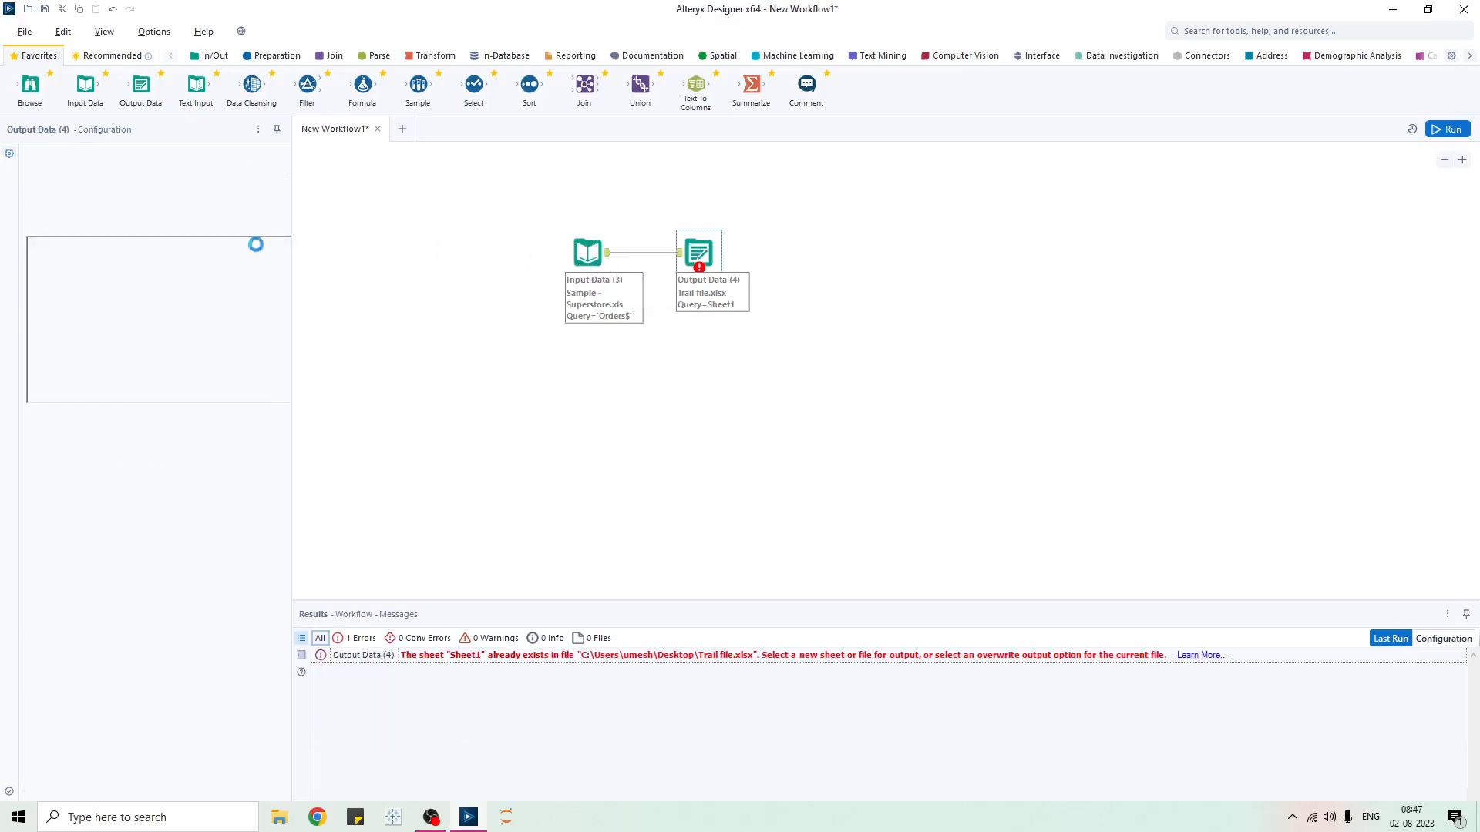
pyautogui.moveTo(393, 386); pyautogui.dragTo(491, 383)
pyautogui.click(333, 296)
pyautogui.click(333, 295)
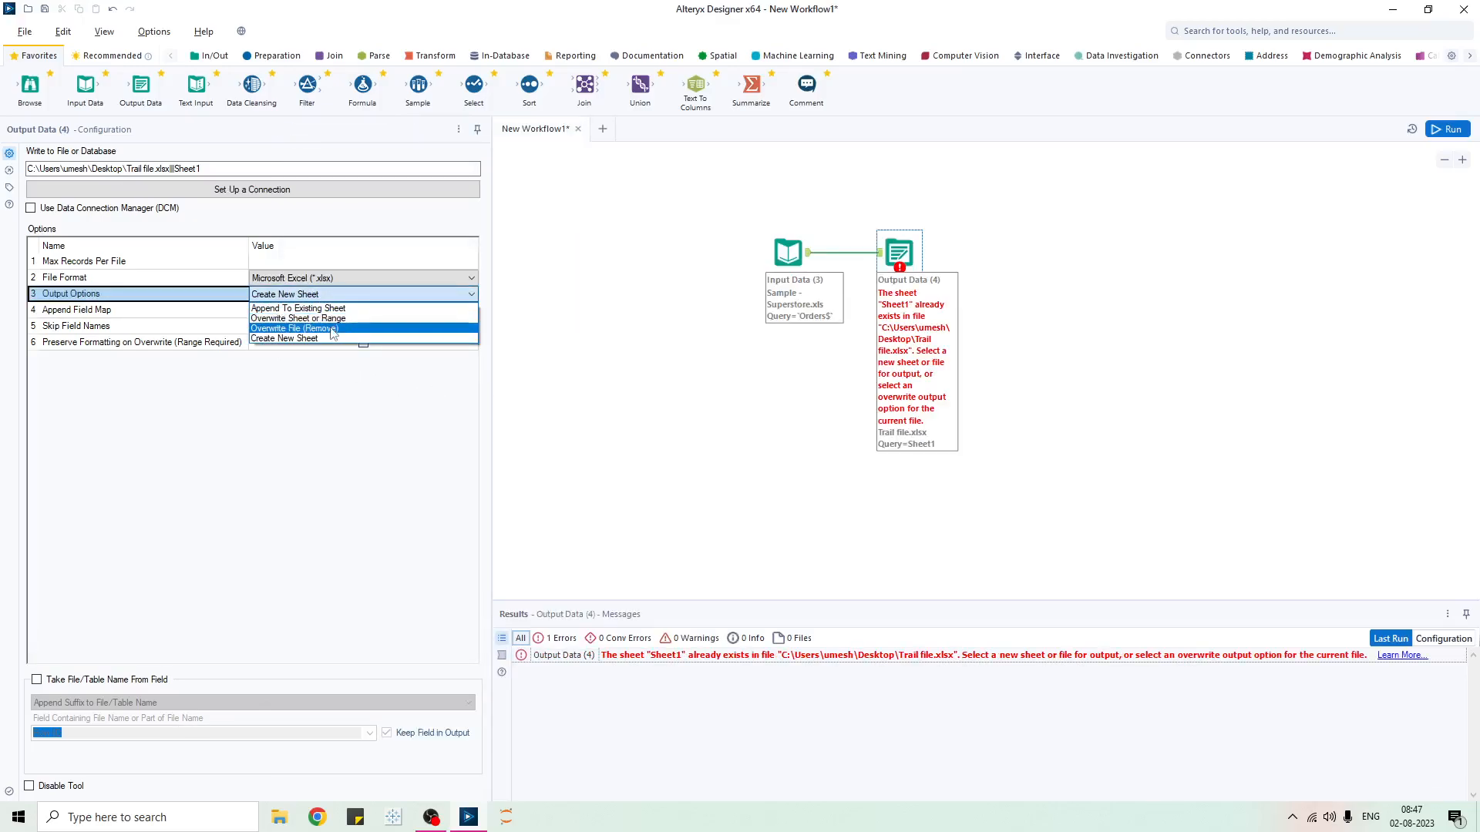
pyautogui.click(331, 318)
pyautogui.click(592, 444)
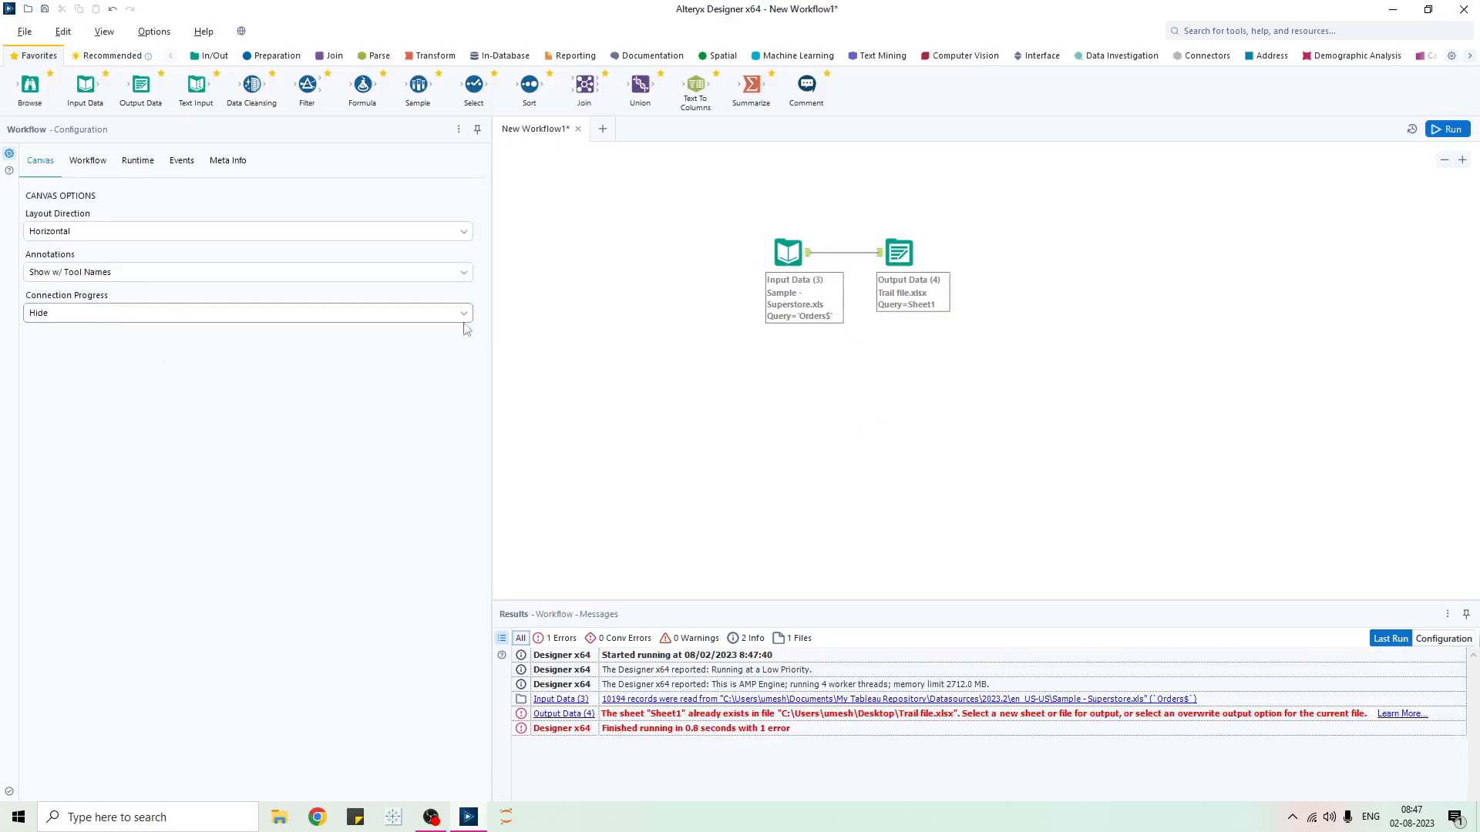
# - Rerun the workflow without errors and set Connection Progress to Show
pyautogui.click(779, 259)
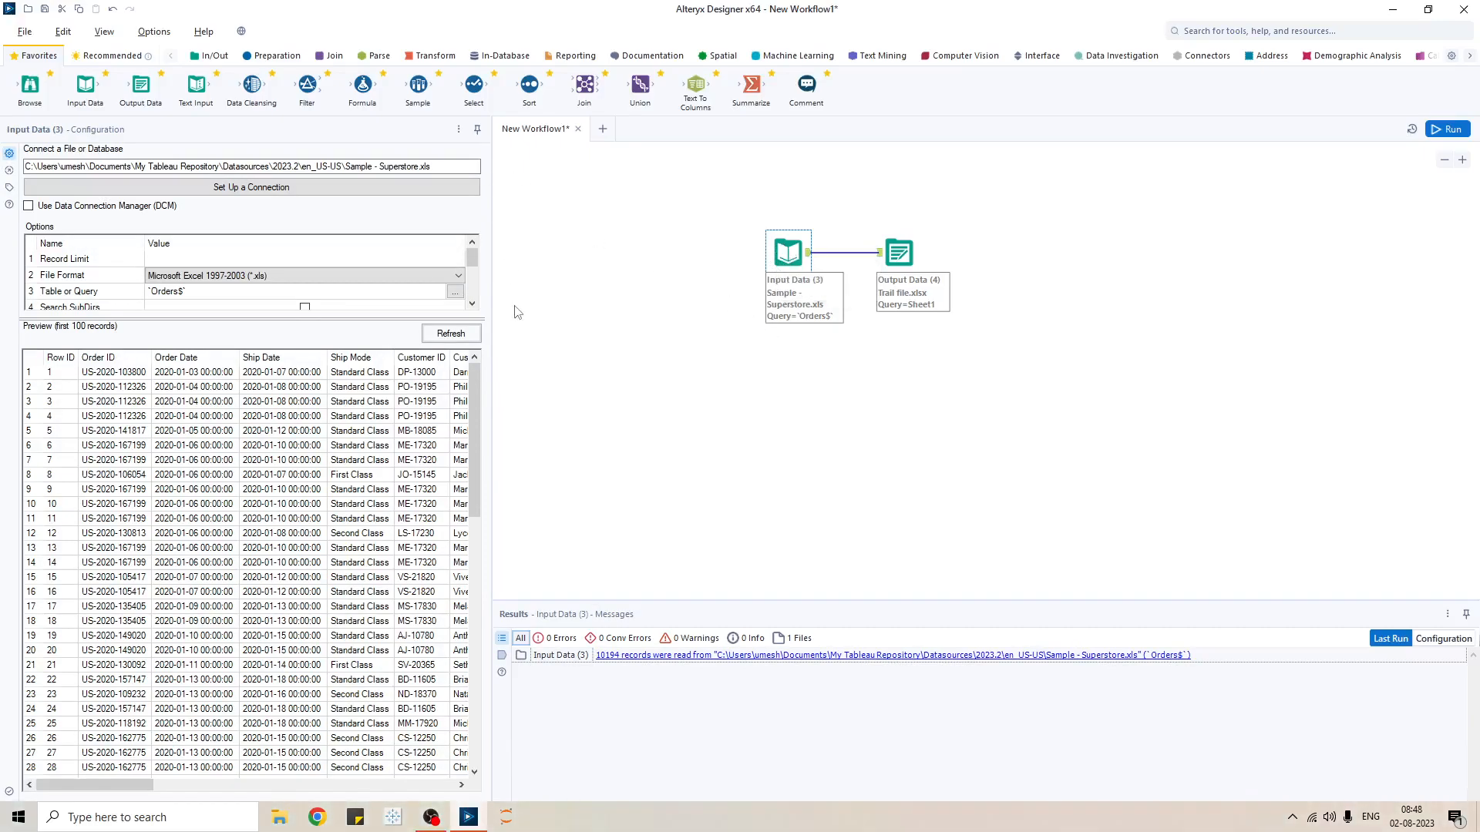
pyautogui.click(626, 271)
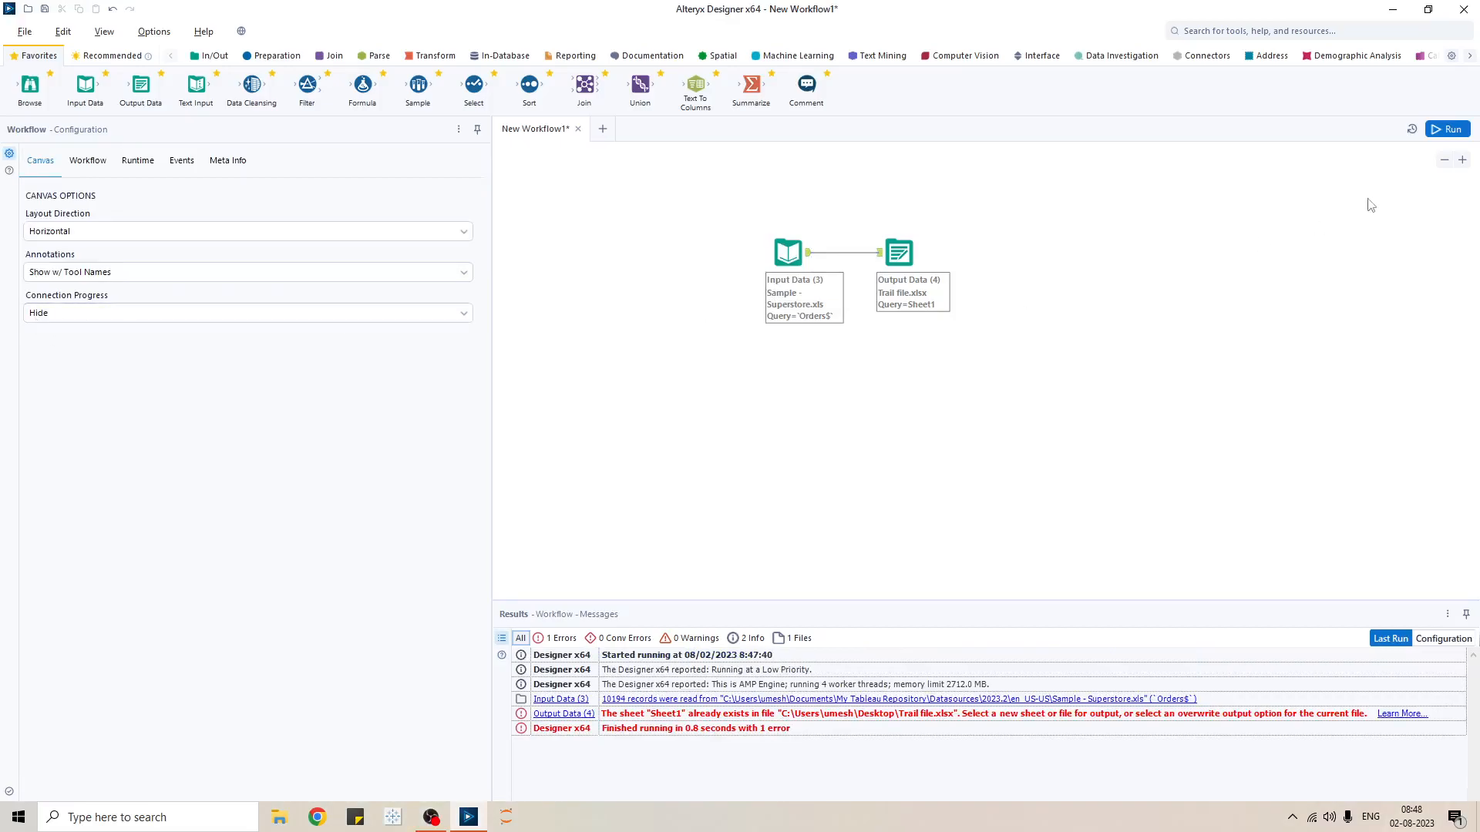
pyautogui.click(1447, 129)
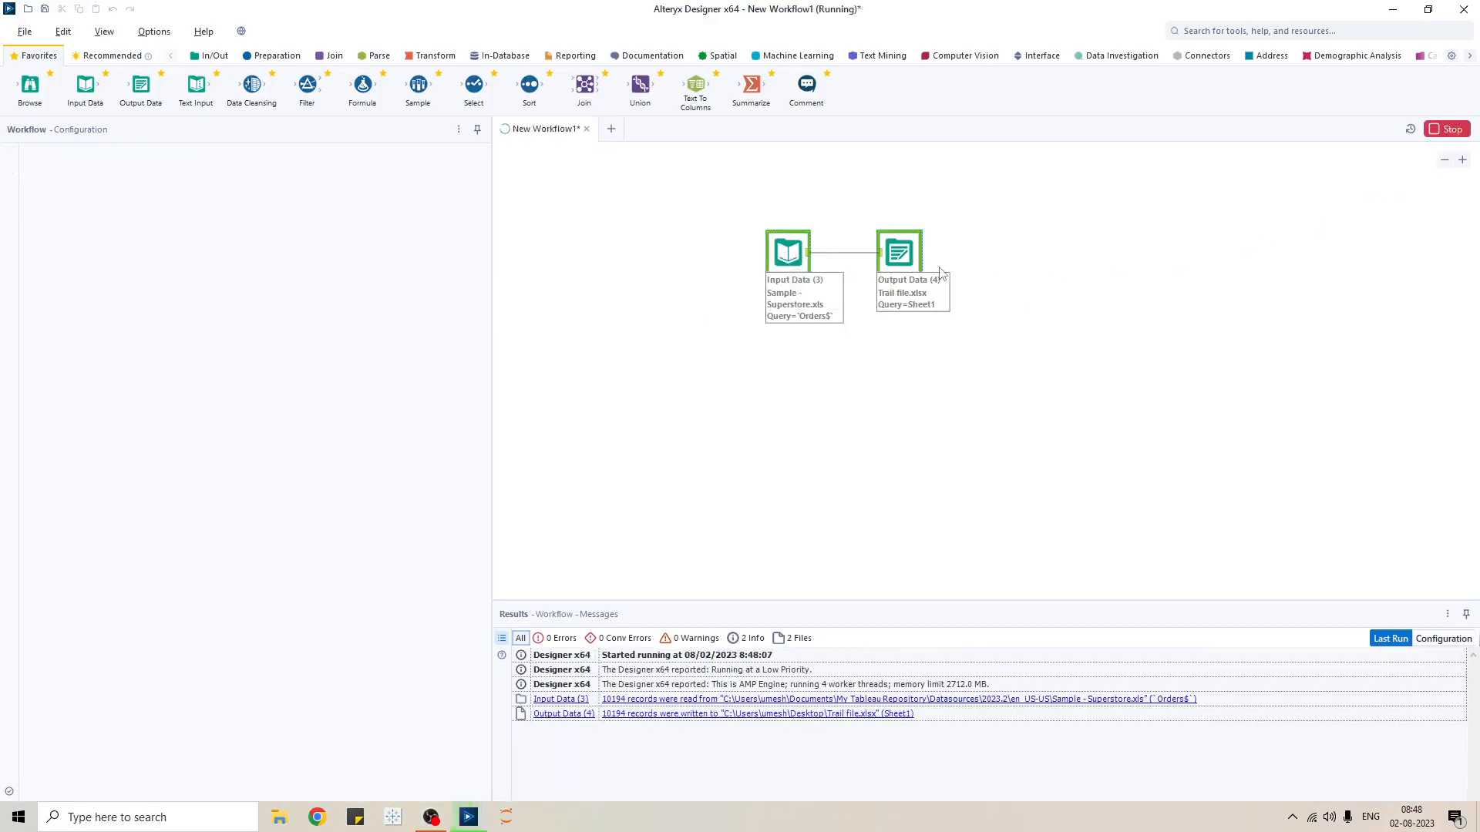
pyautogui.click(839, 441)
pyautogui.click(225, 313)
pyautogui.click(194, 344)
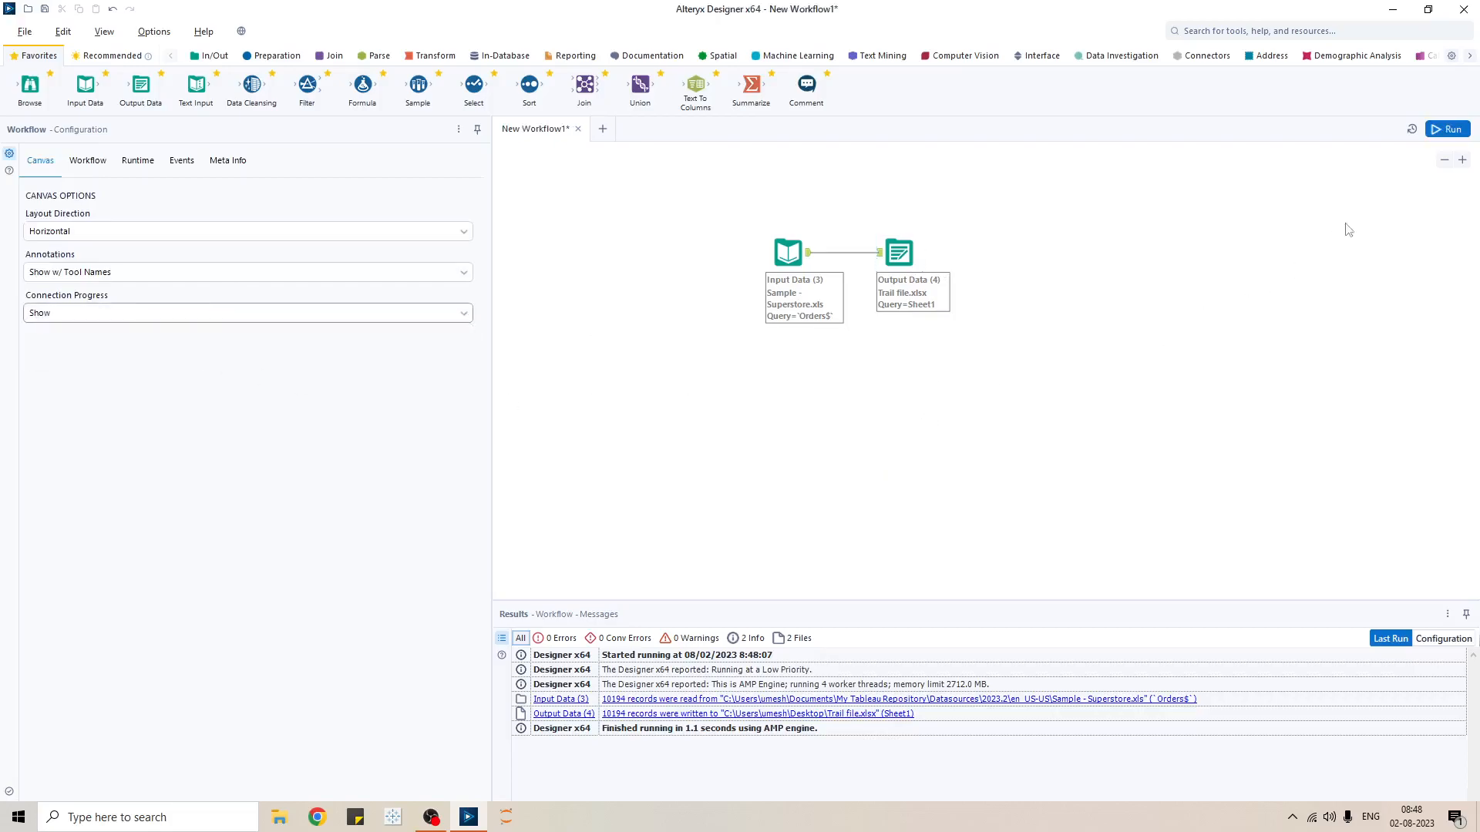
# - Rerun, set Connection Progress to Show Only When Running, rerun, and view Workflow type settings
pyautogui.click(1448, 129)
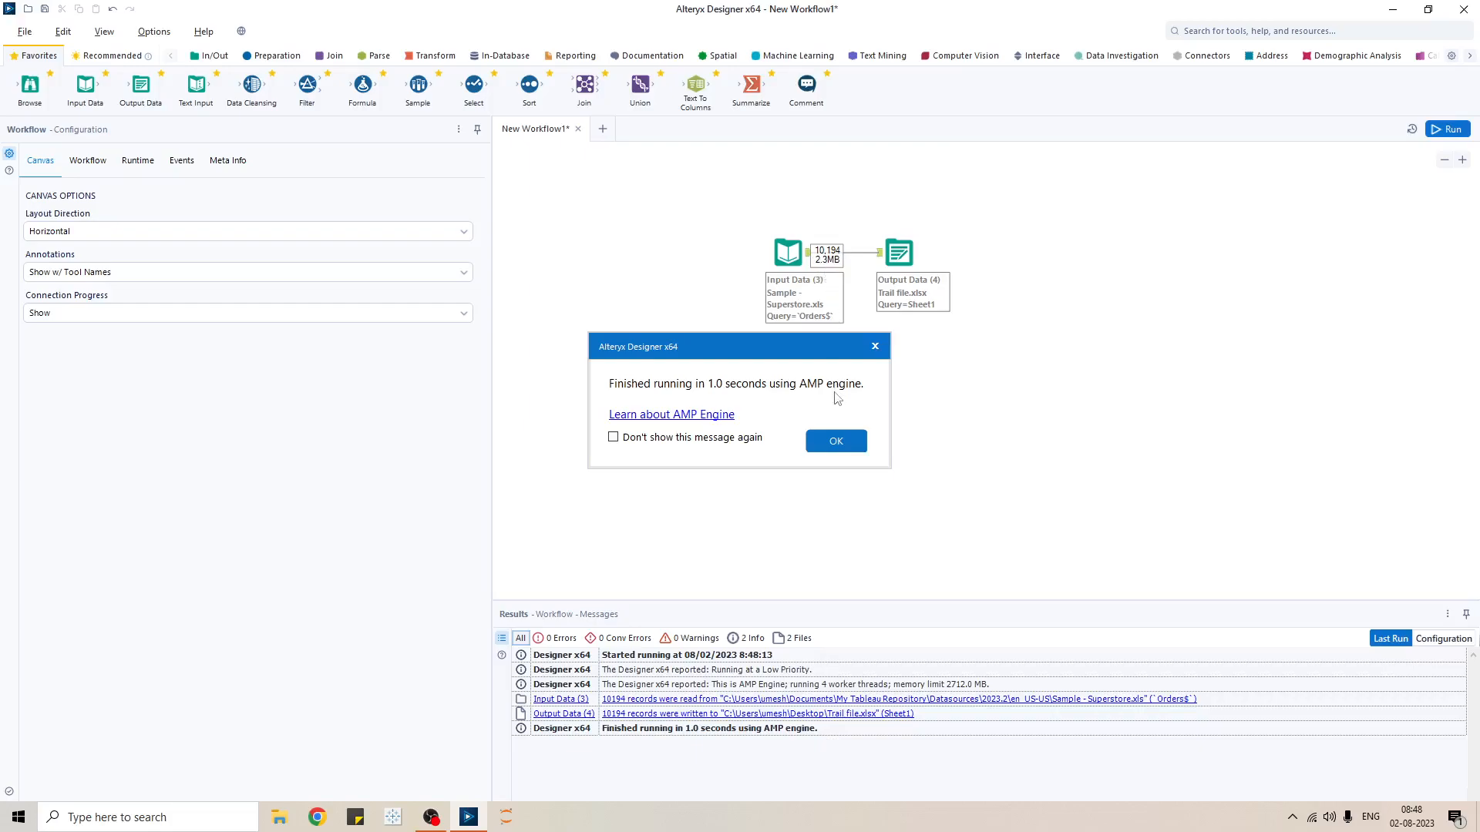
pyautogui.click(835, 440)
pyautogui.click(339, 313)
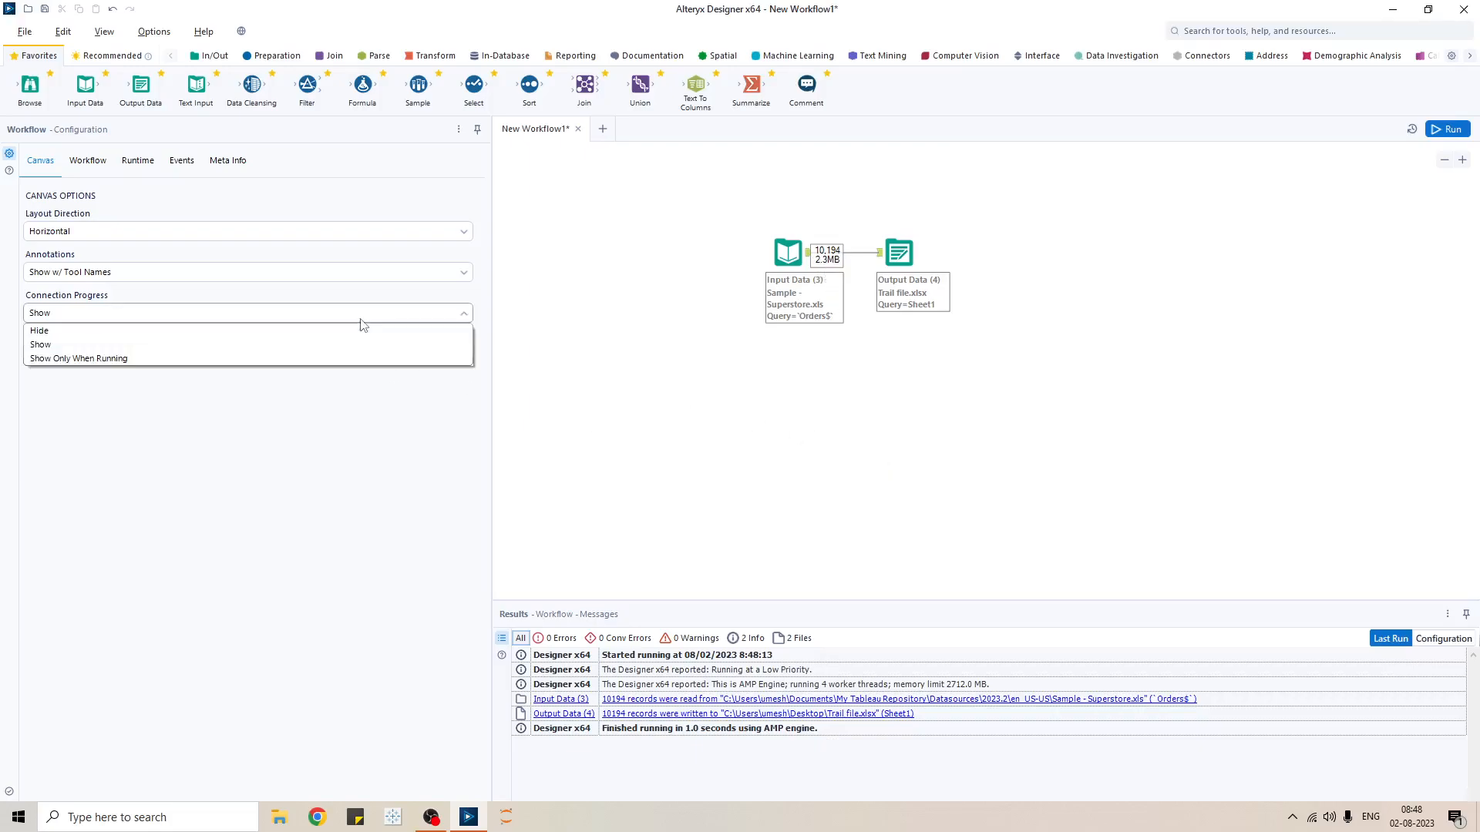
pyautogui.click(255, 359)
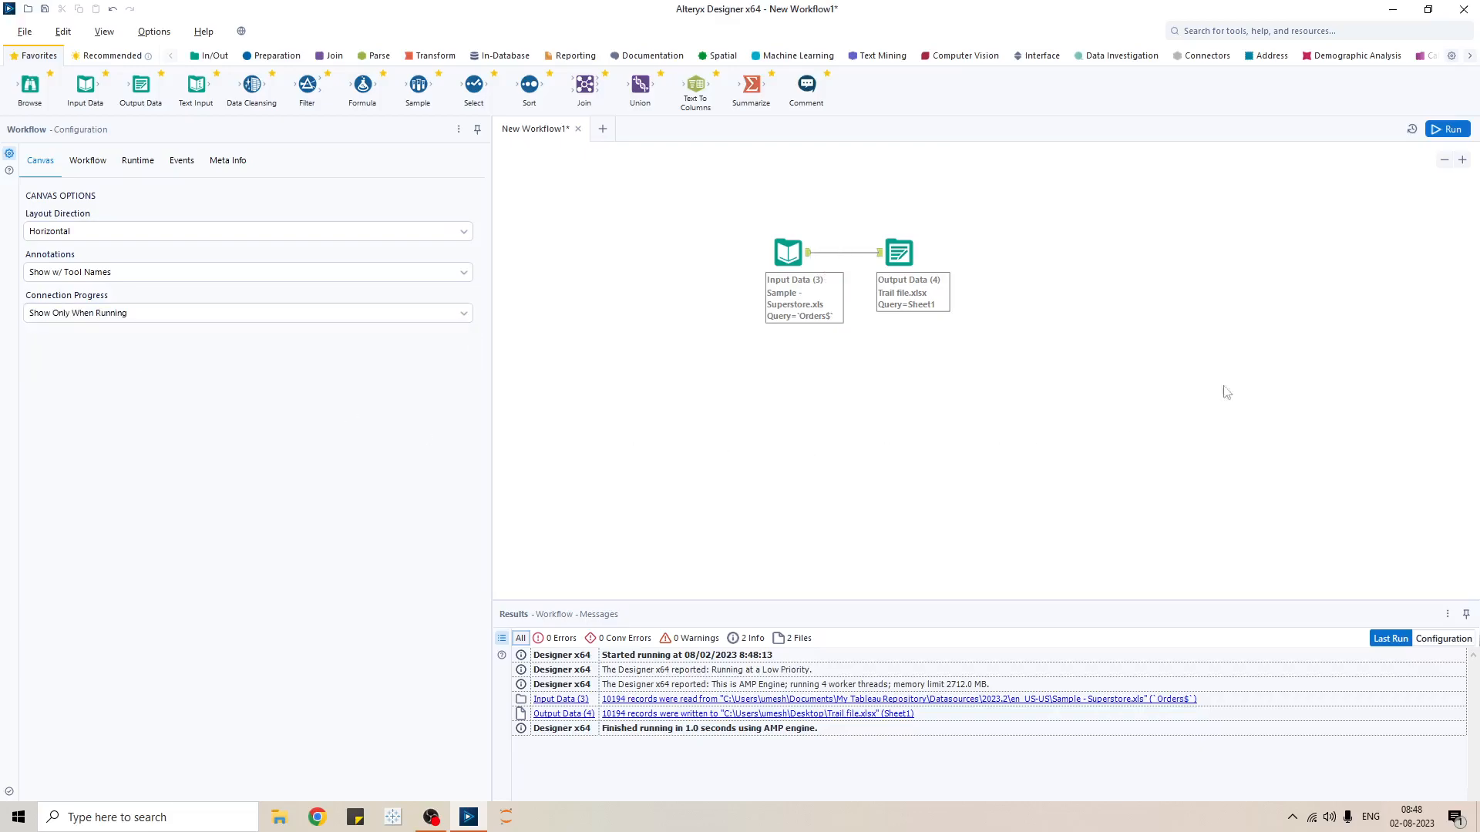
pyautogui.click(1446, 131)
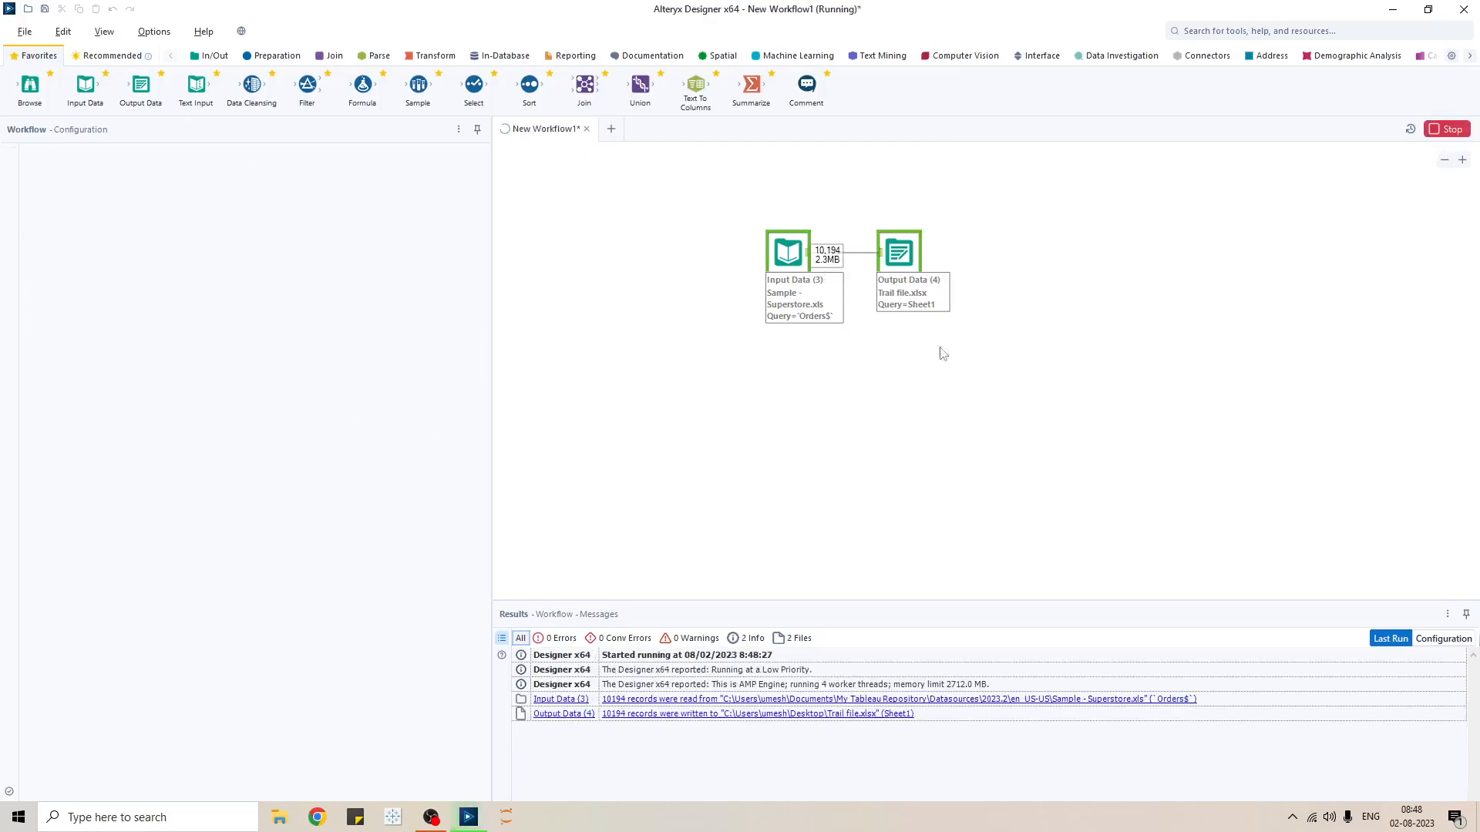
pyautogui.click(857, 443)
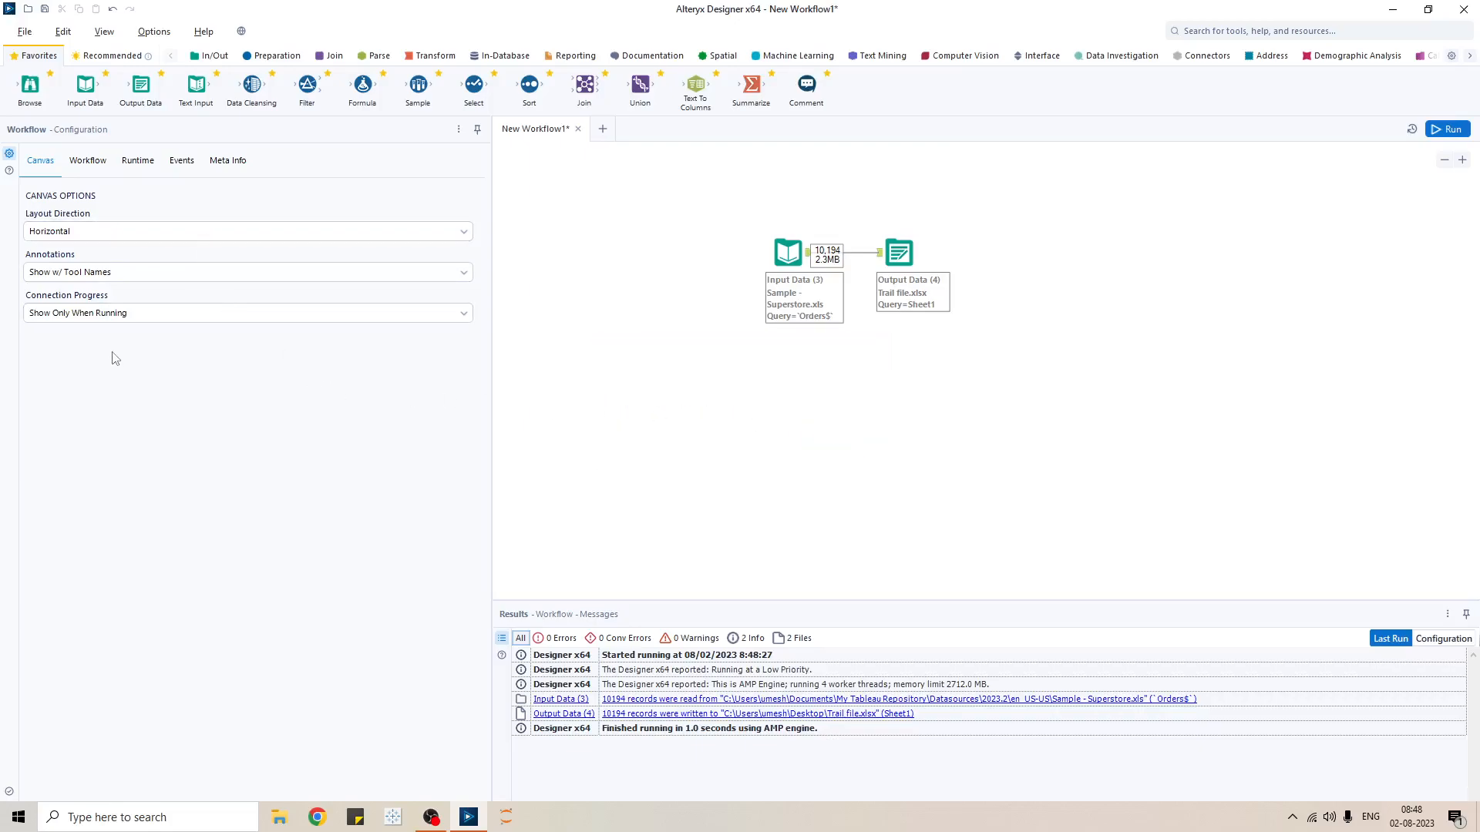
pyautogui.click(96, 164)
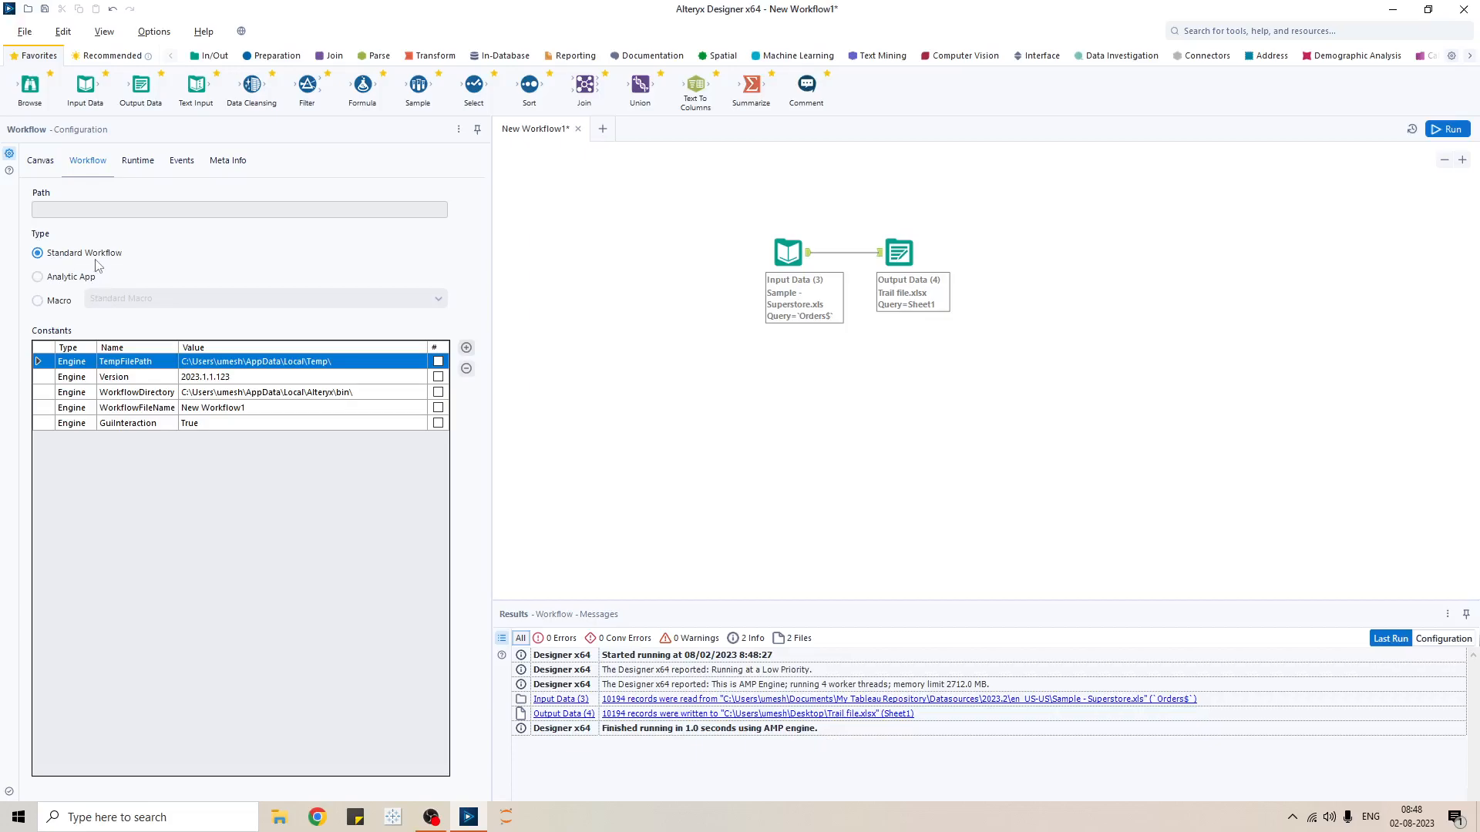
# - Make the workflow an Analytic App and run it to preview the app window
pyautogui.moveTo(1046, 419); pyautogui.dragTo(724, 201)
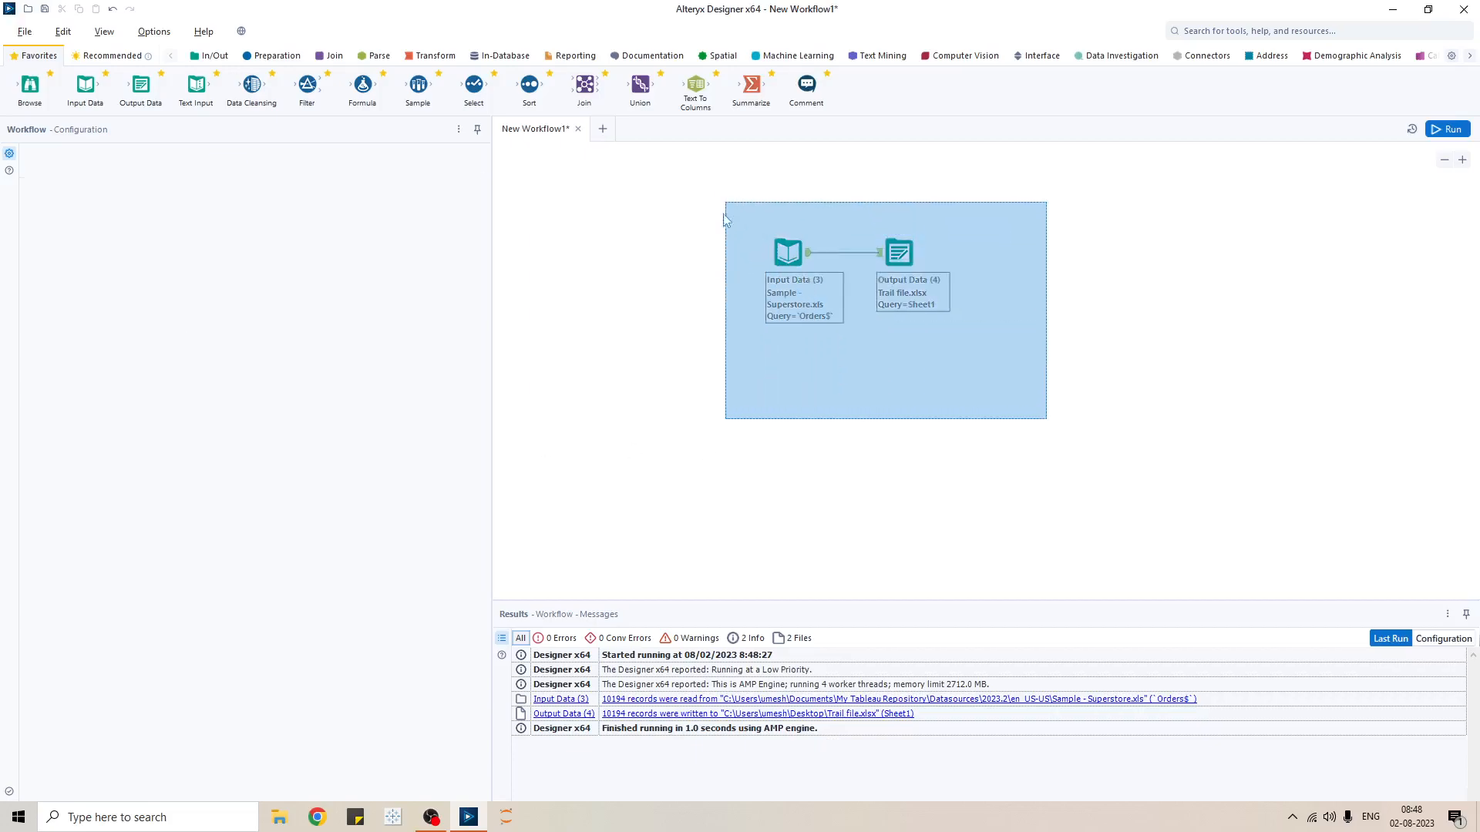
pyautogui.press('Escape')
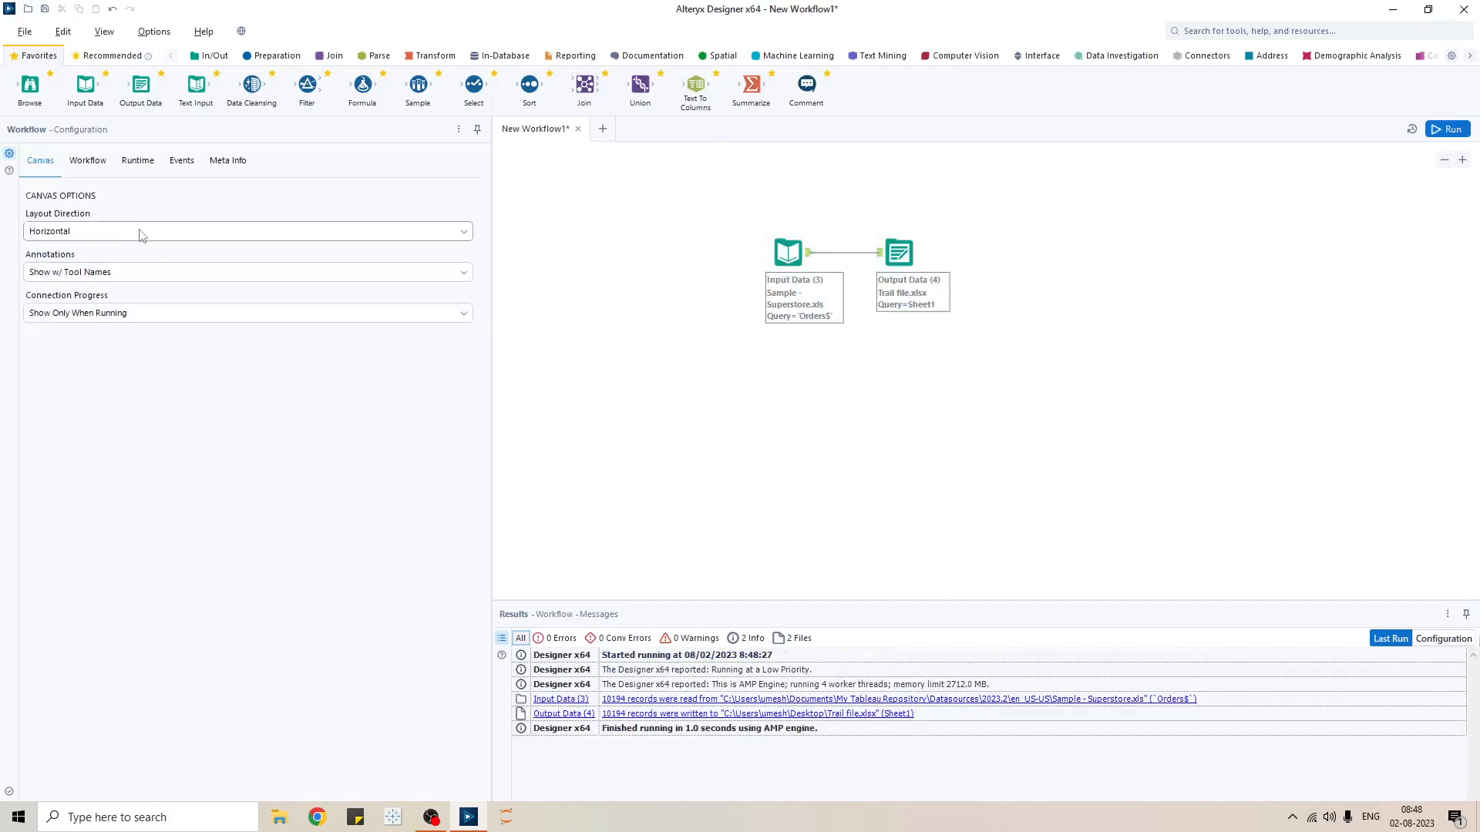
pyautogui.click(88, 160)
pyautogui.click(39, 278)
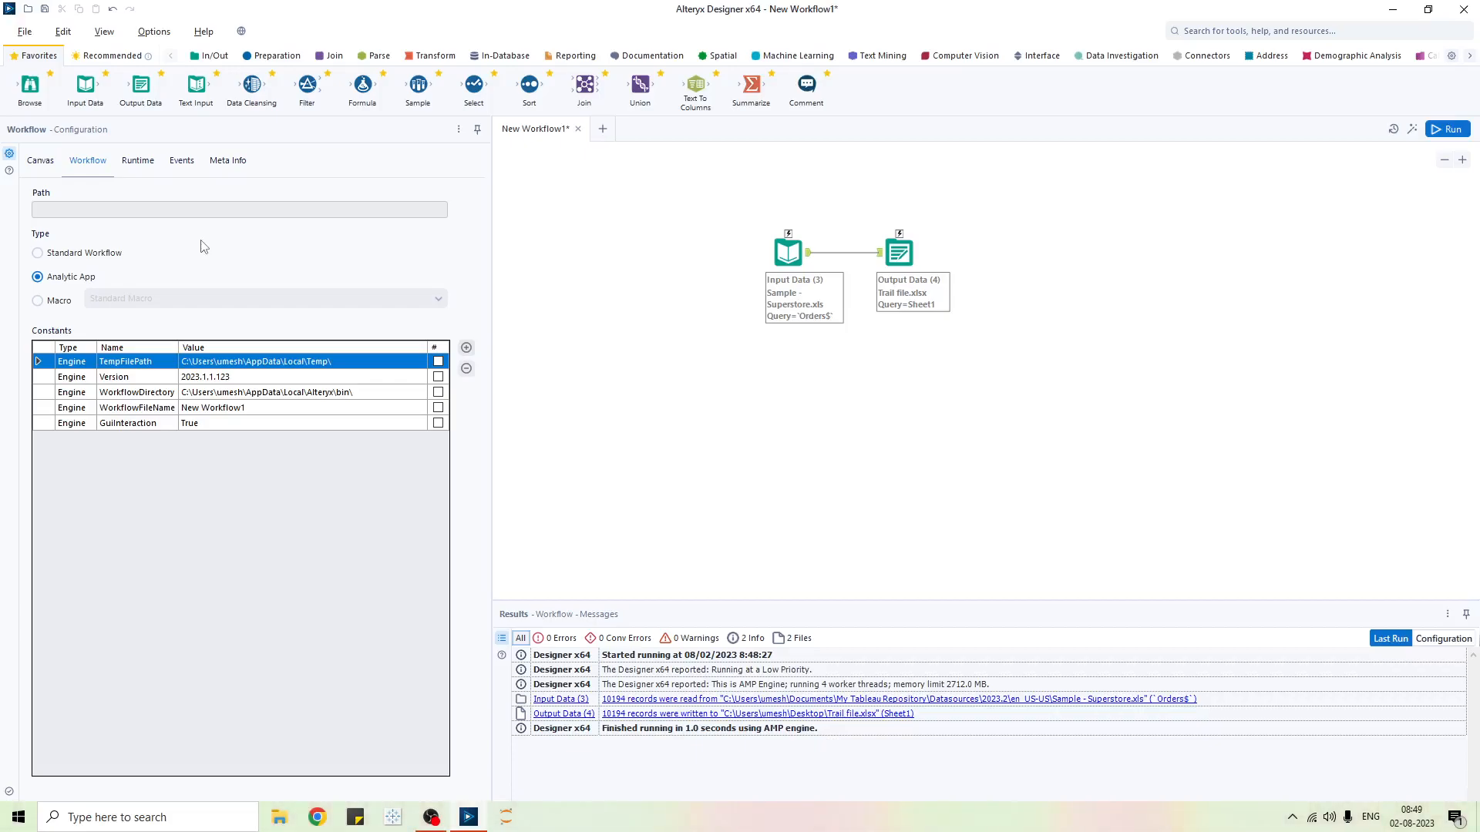
pyautogui.click(37, 253)
pyautogui.click(71, 278)
pyautogui.click(1412, 130)
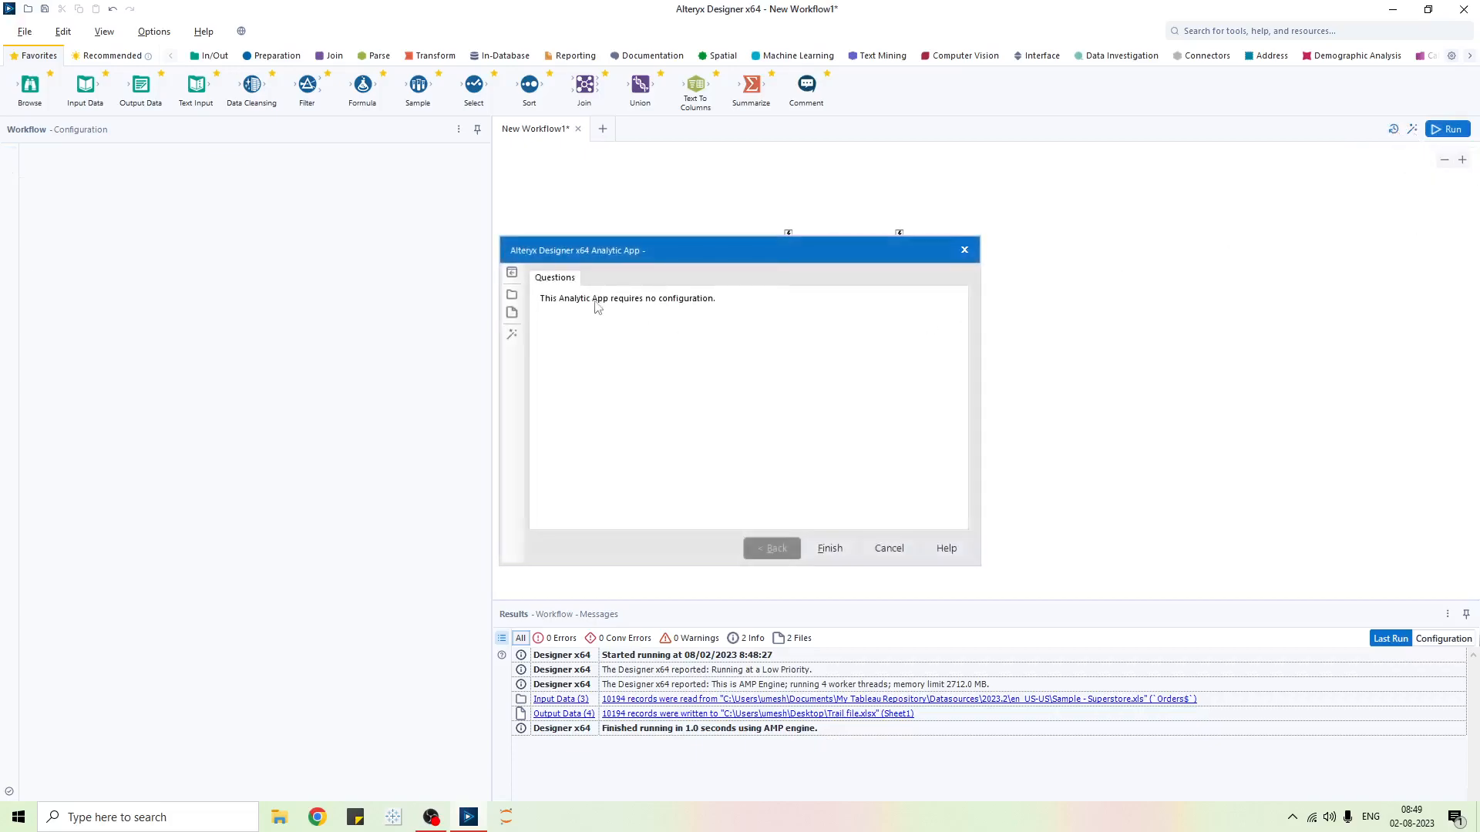
pyautogui.click(964, 251)
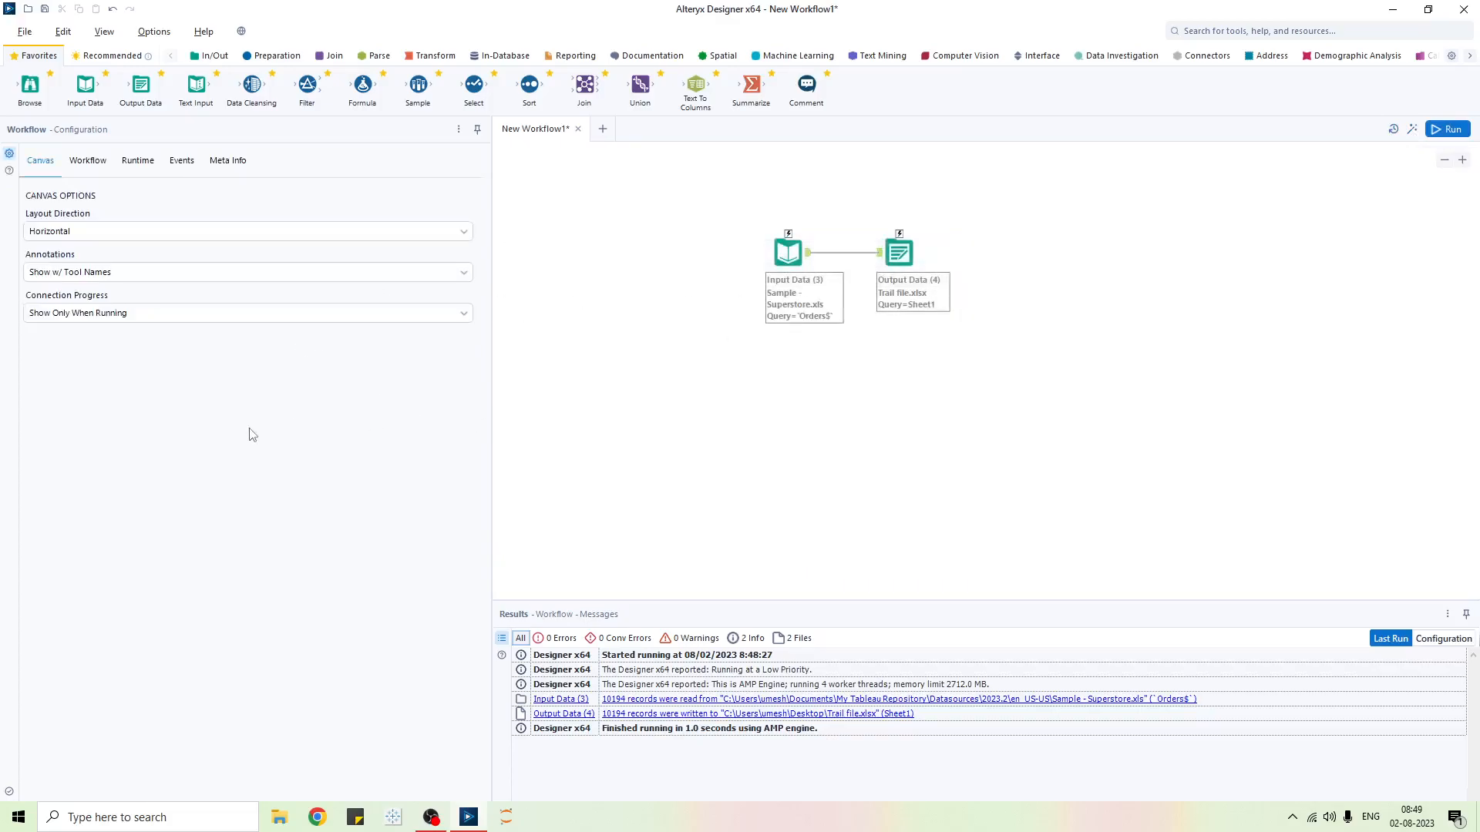
# - Try the Macro type, revert to Standard Workflow, and show the Runtime settings
pyautogui.click(87, 161)
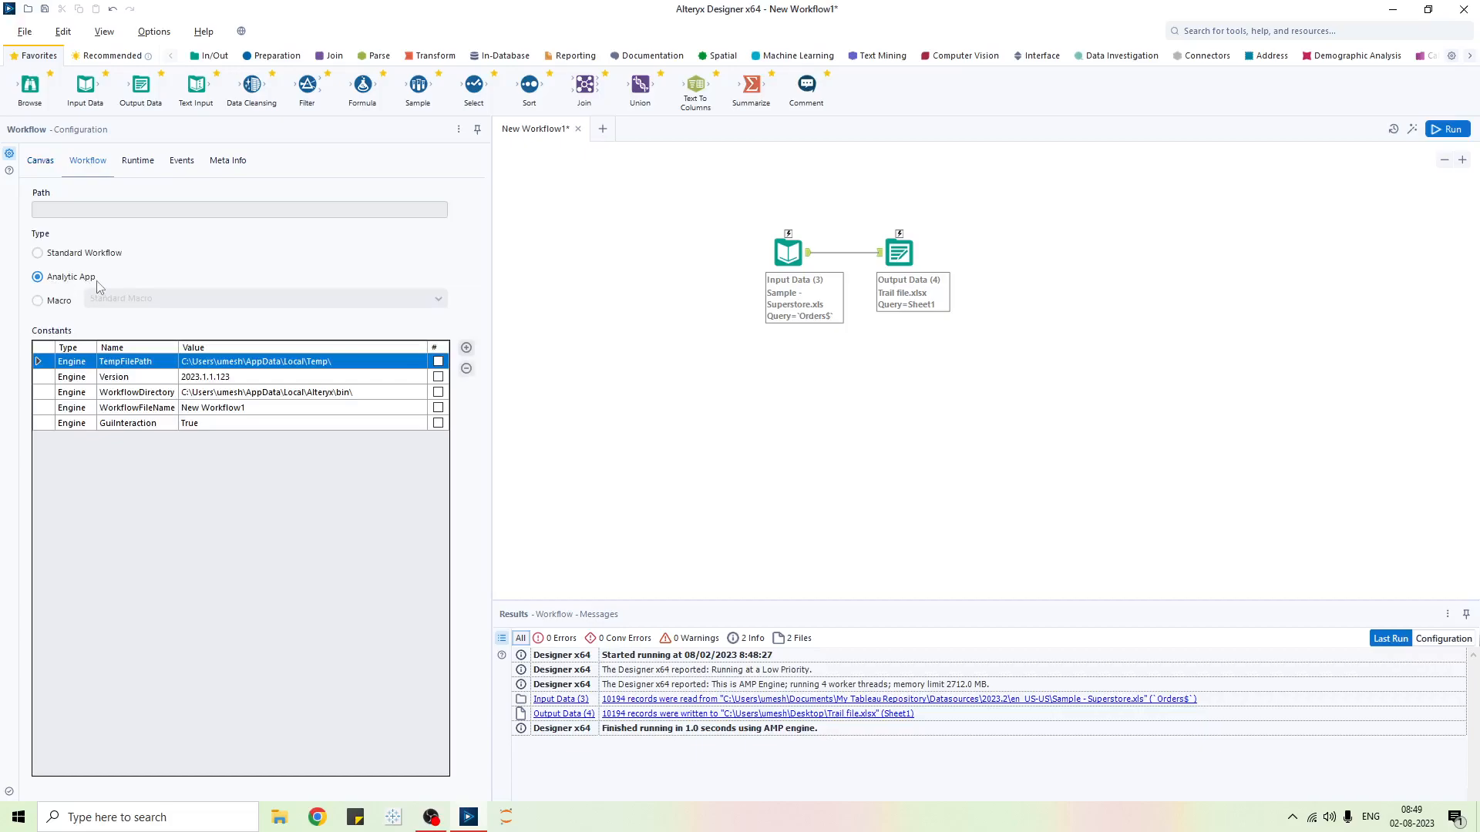
pyautogui.click(37, 301)
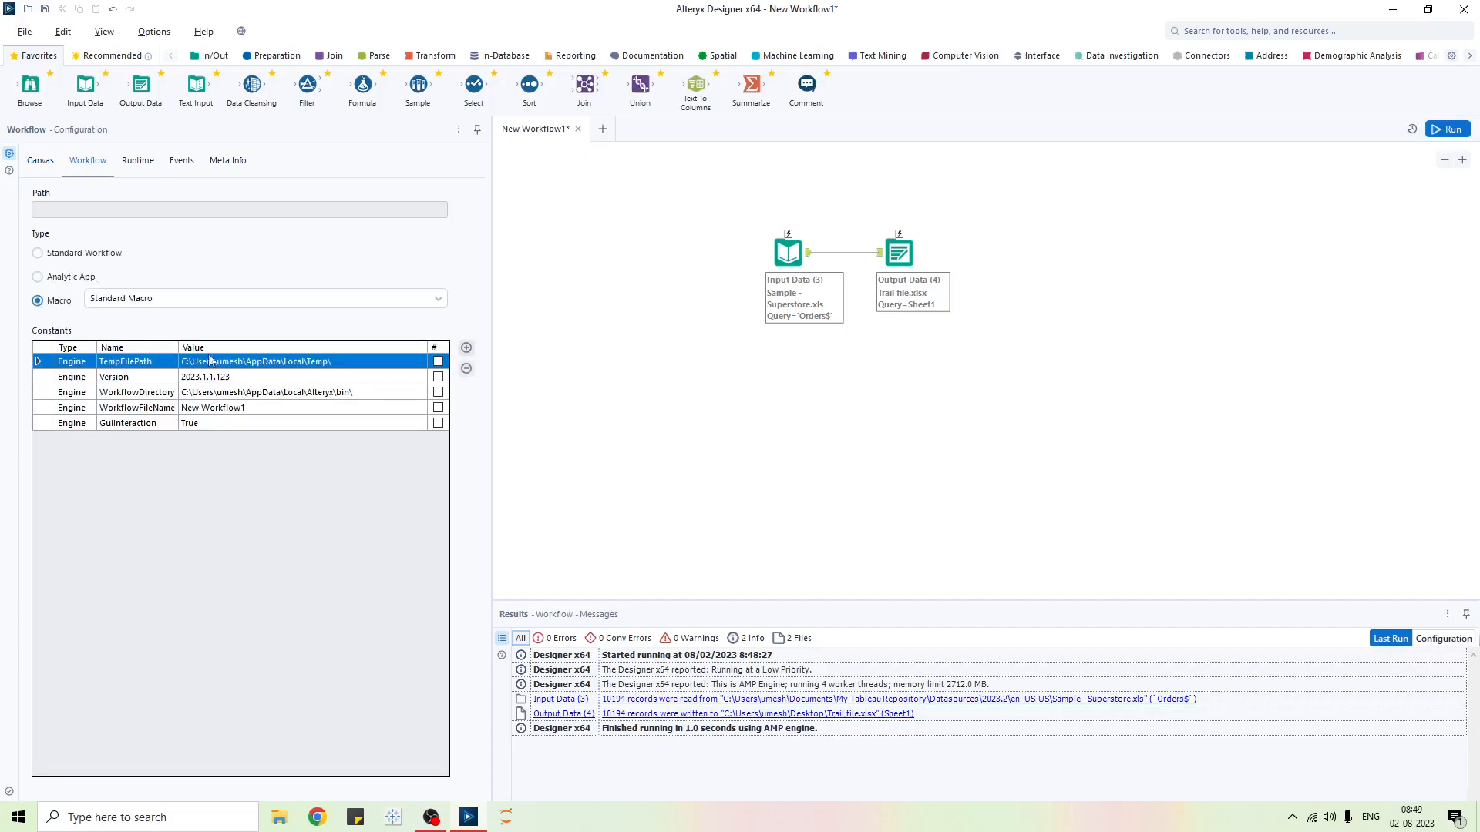
pyautogui.click(438, 300)
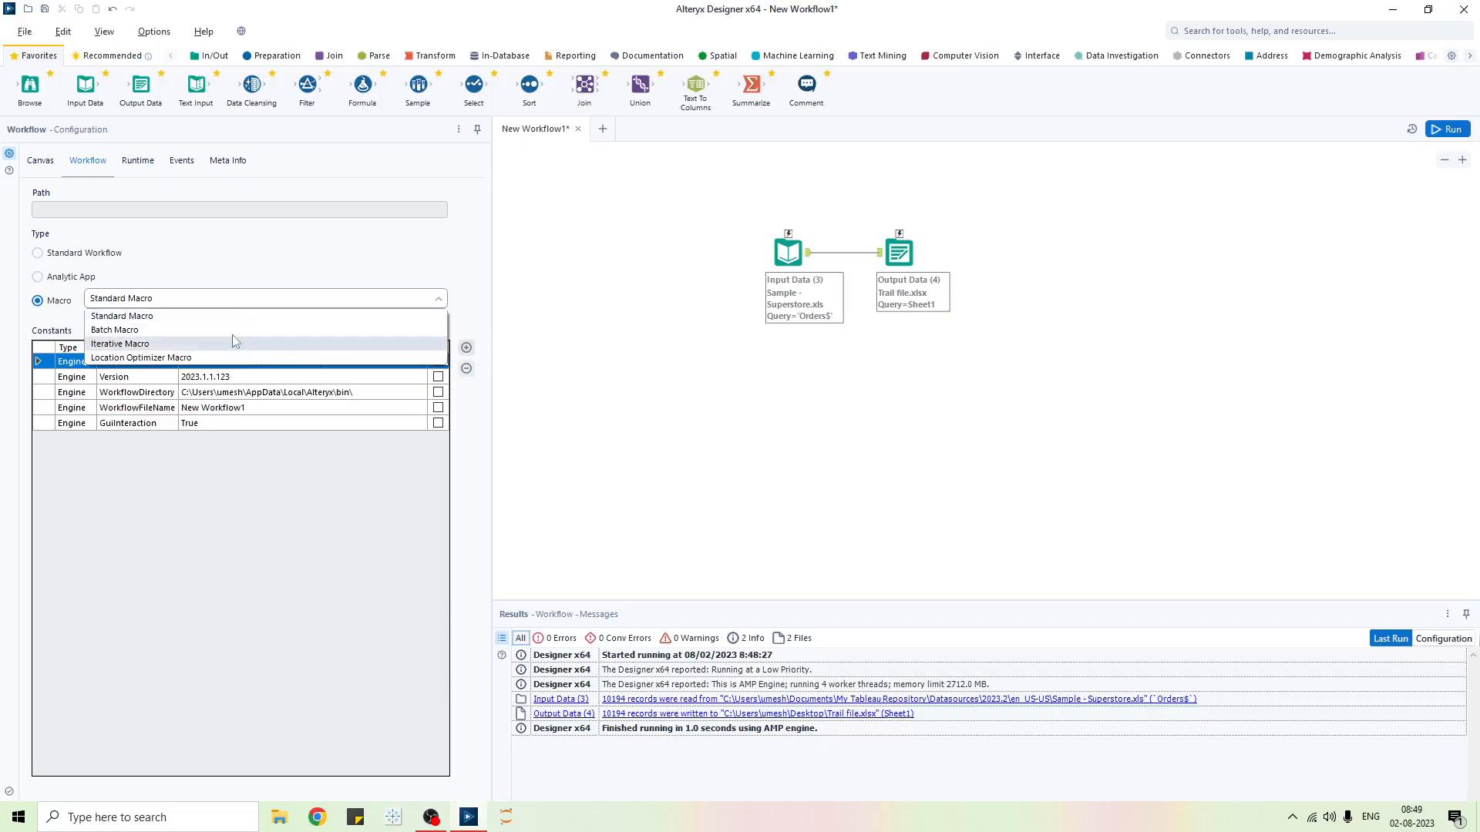
pyautogui.click(223, 521)
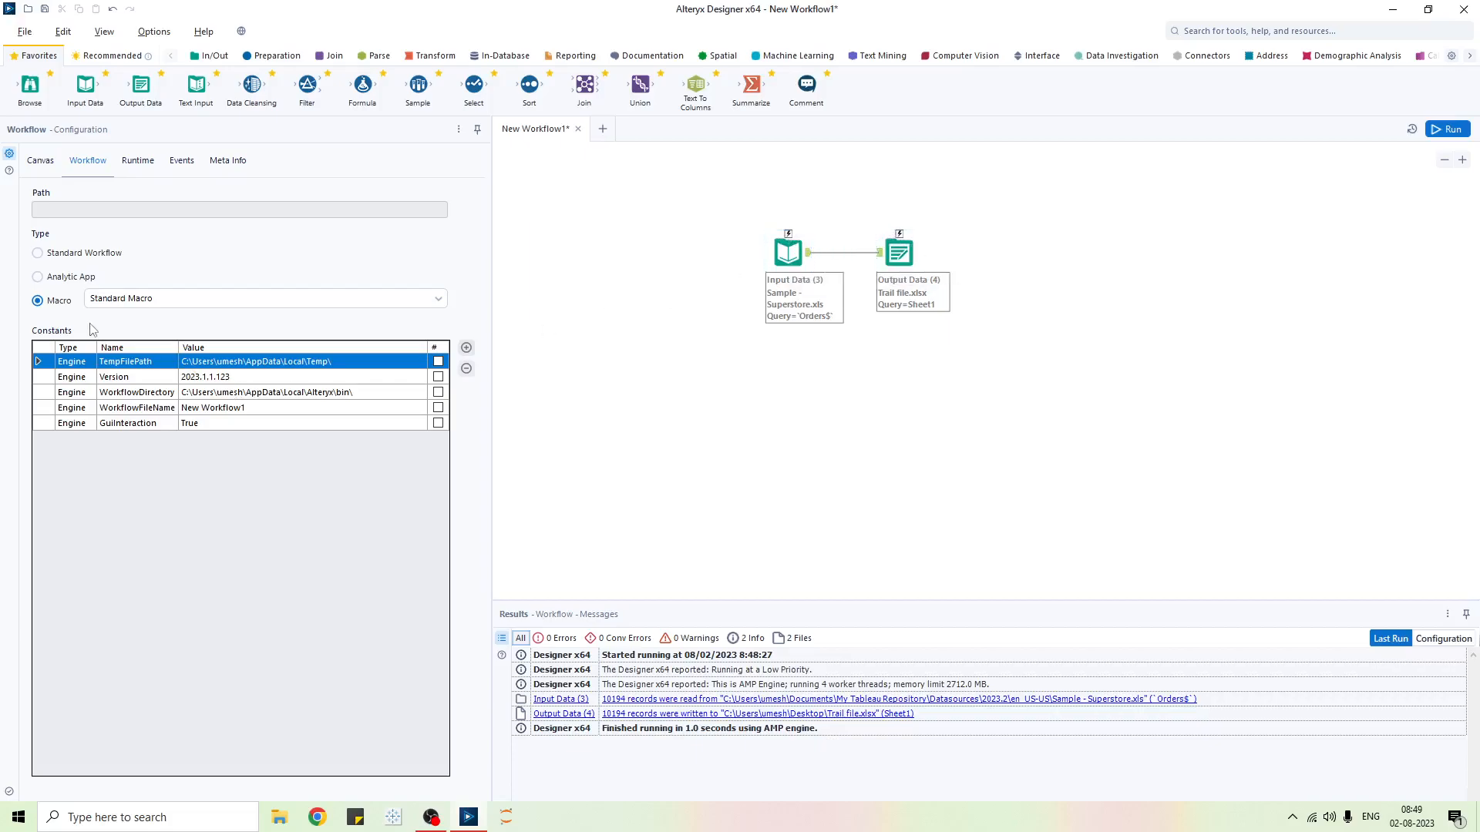
pyautogui.click(38, 254)
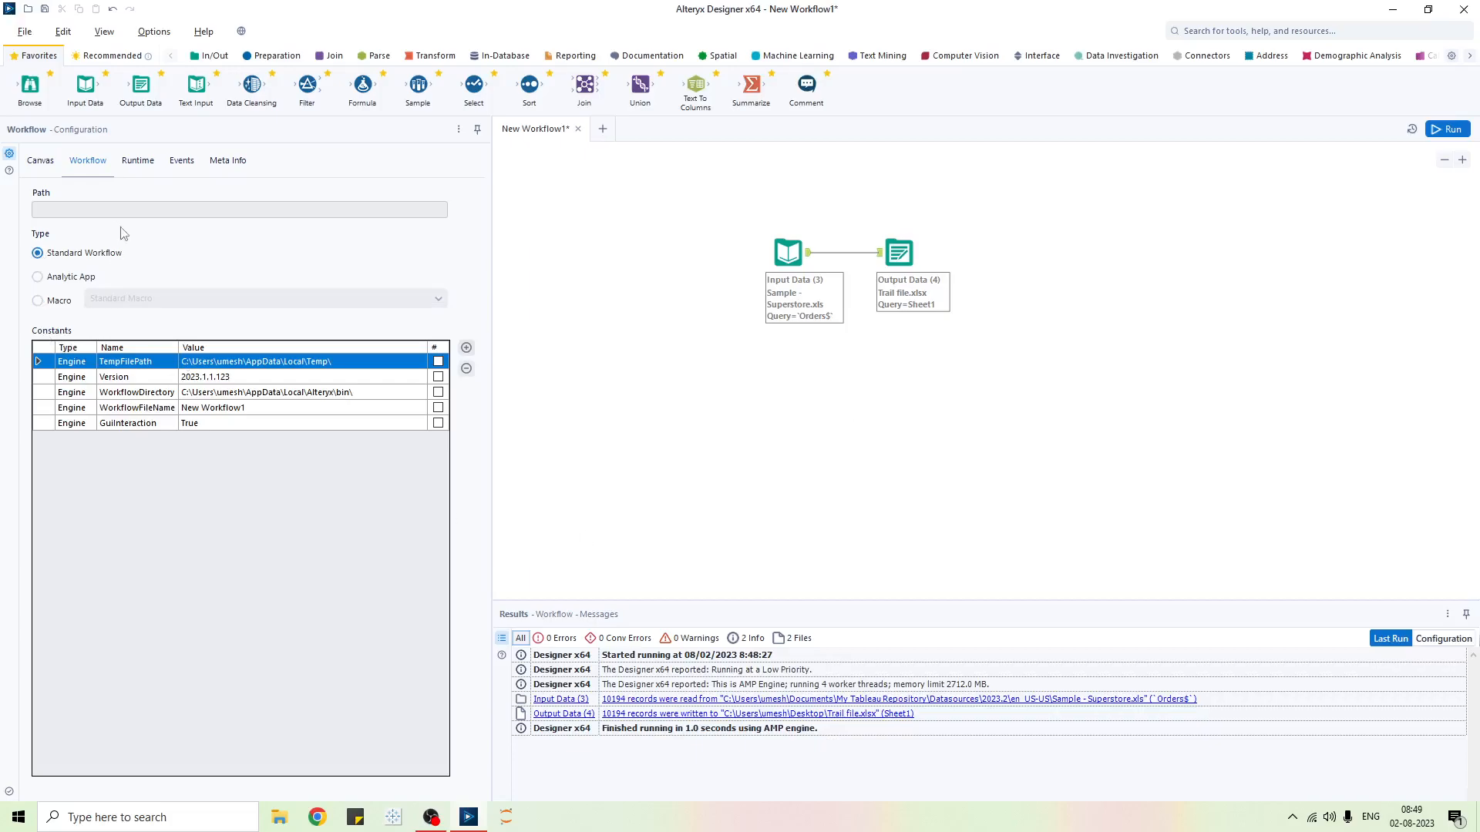
pyautogui.click(145, 163)
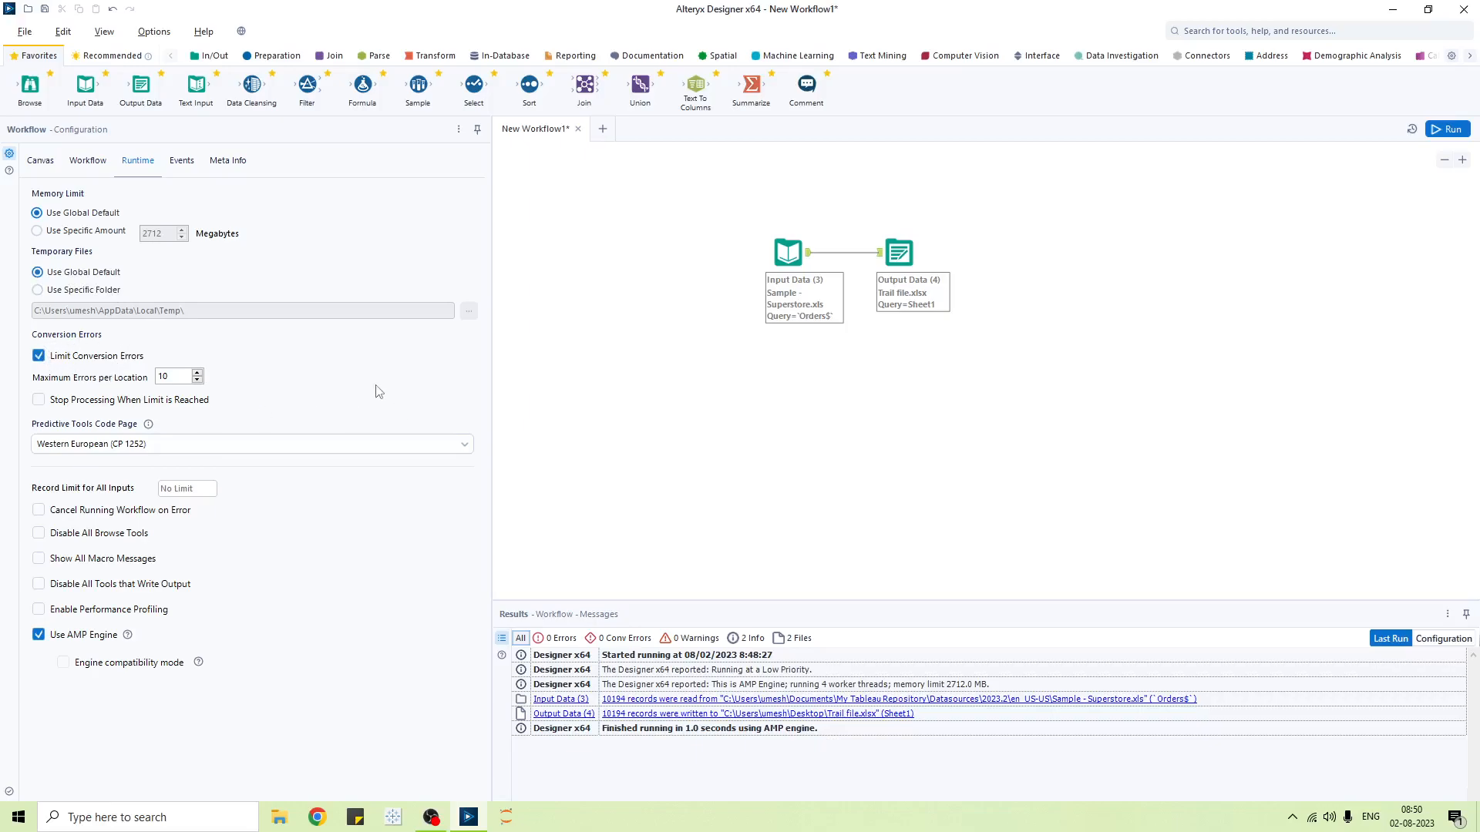
# - Insert a Select tool into the Input Data–Output Data connection and enlarge the results grid
pyautogui.moveTo(474, 85); pyautogui.dragTo(853, 254)
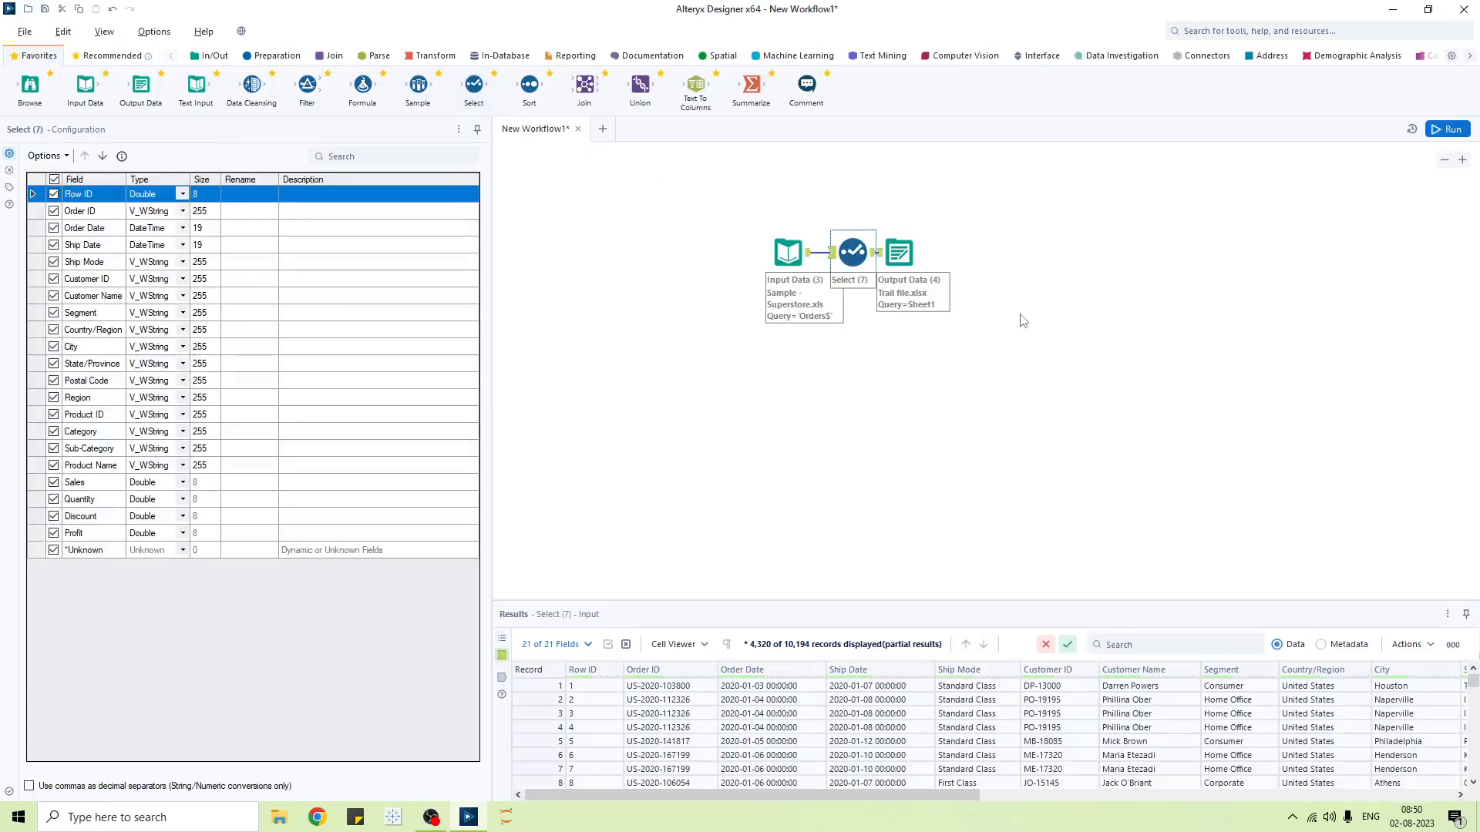
pyautogui.click(895, 262)
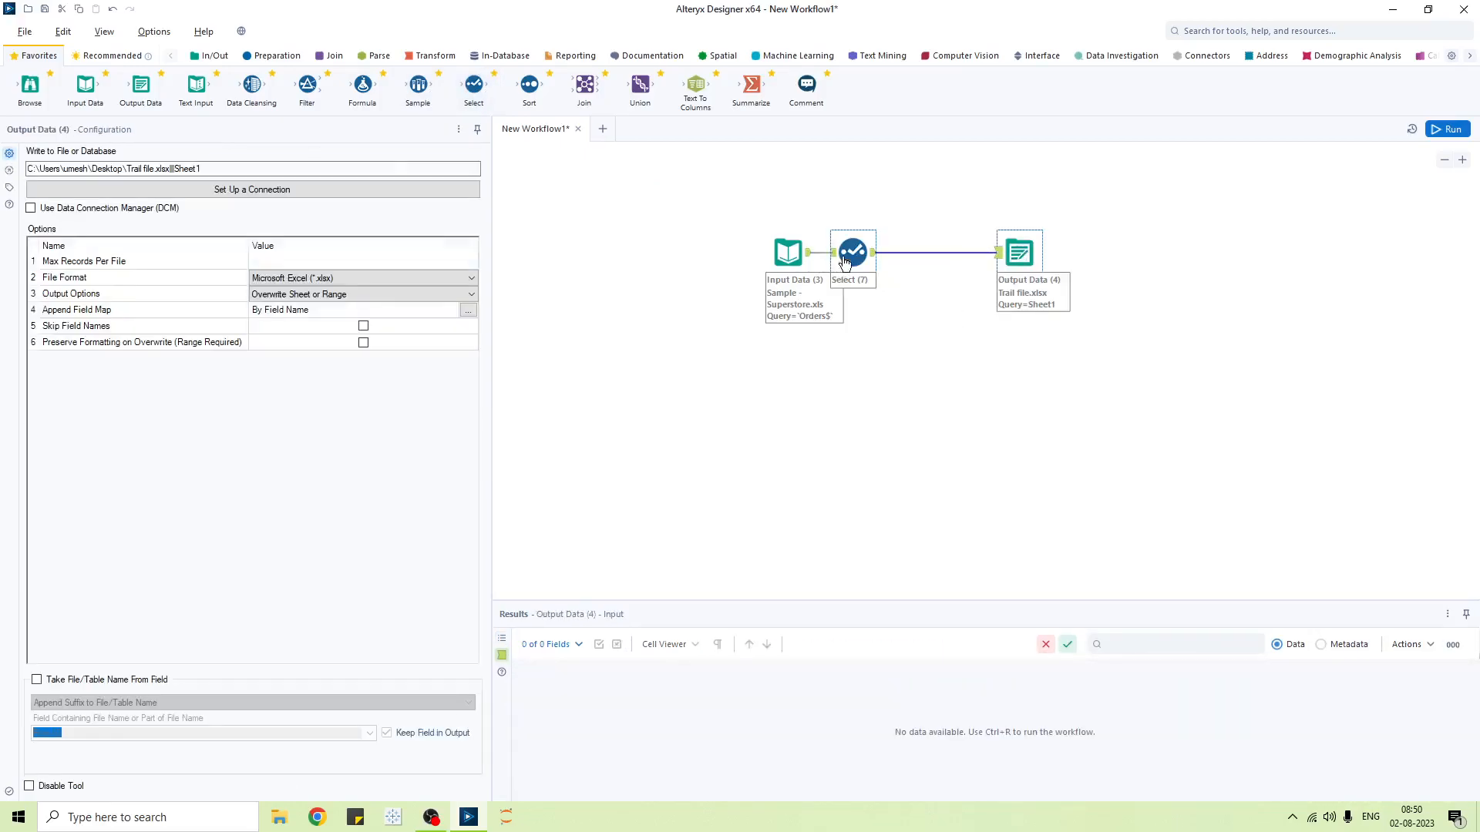
pyautogui.moveTo(853, 253); pyautogui.dragTo(889, 253)
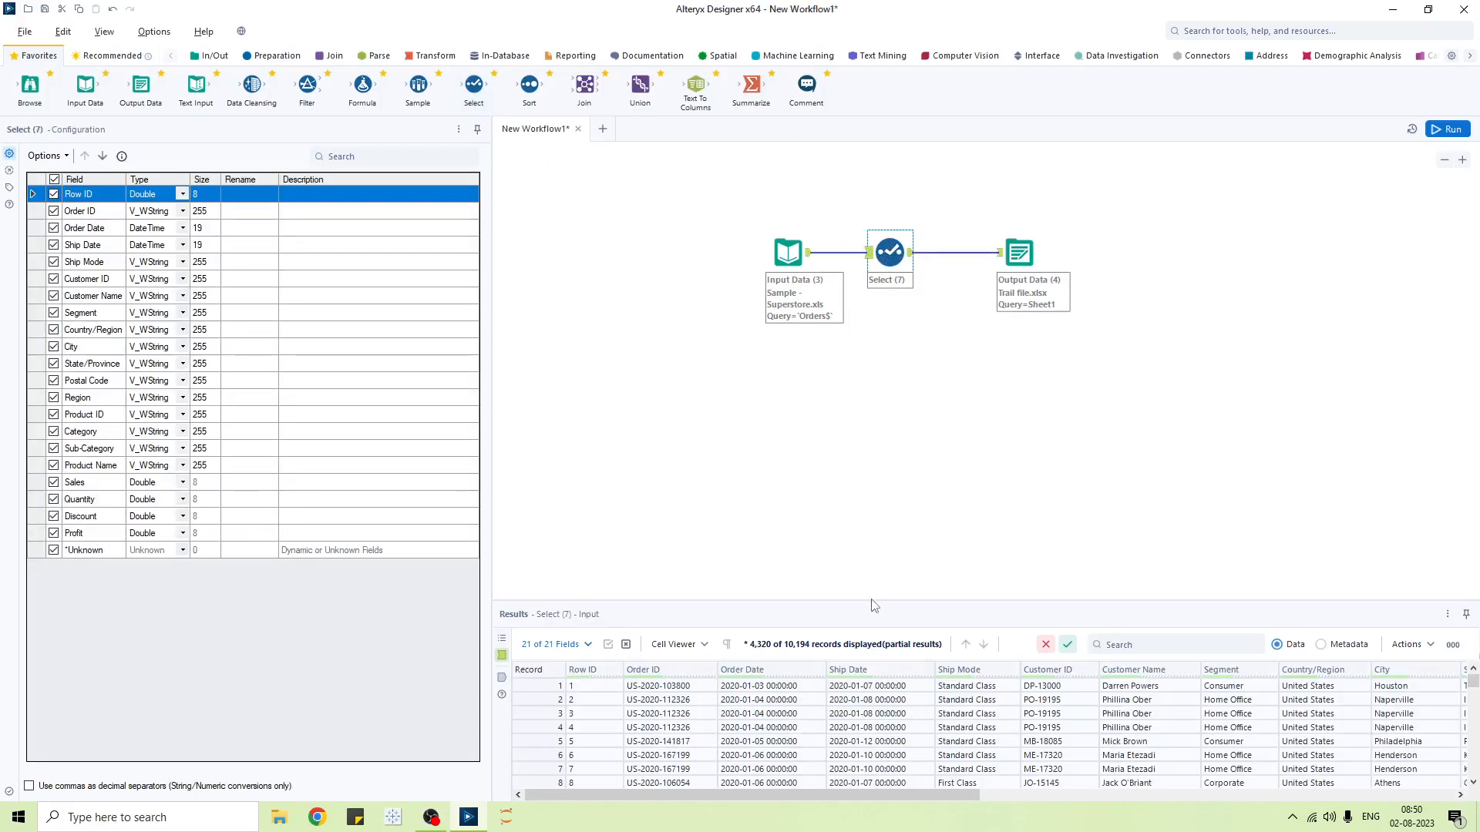
pyautogui.moveTo(871, 587); pyautogui.dragTo(858, 416)
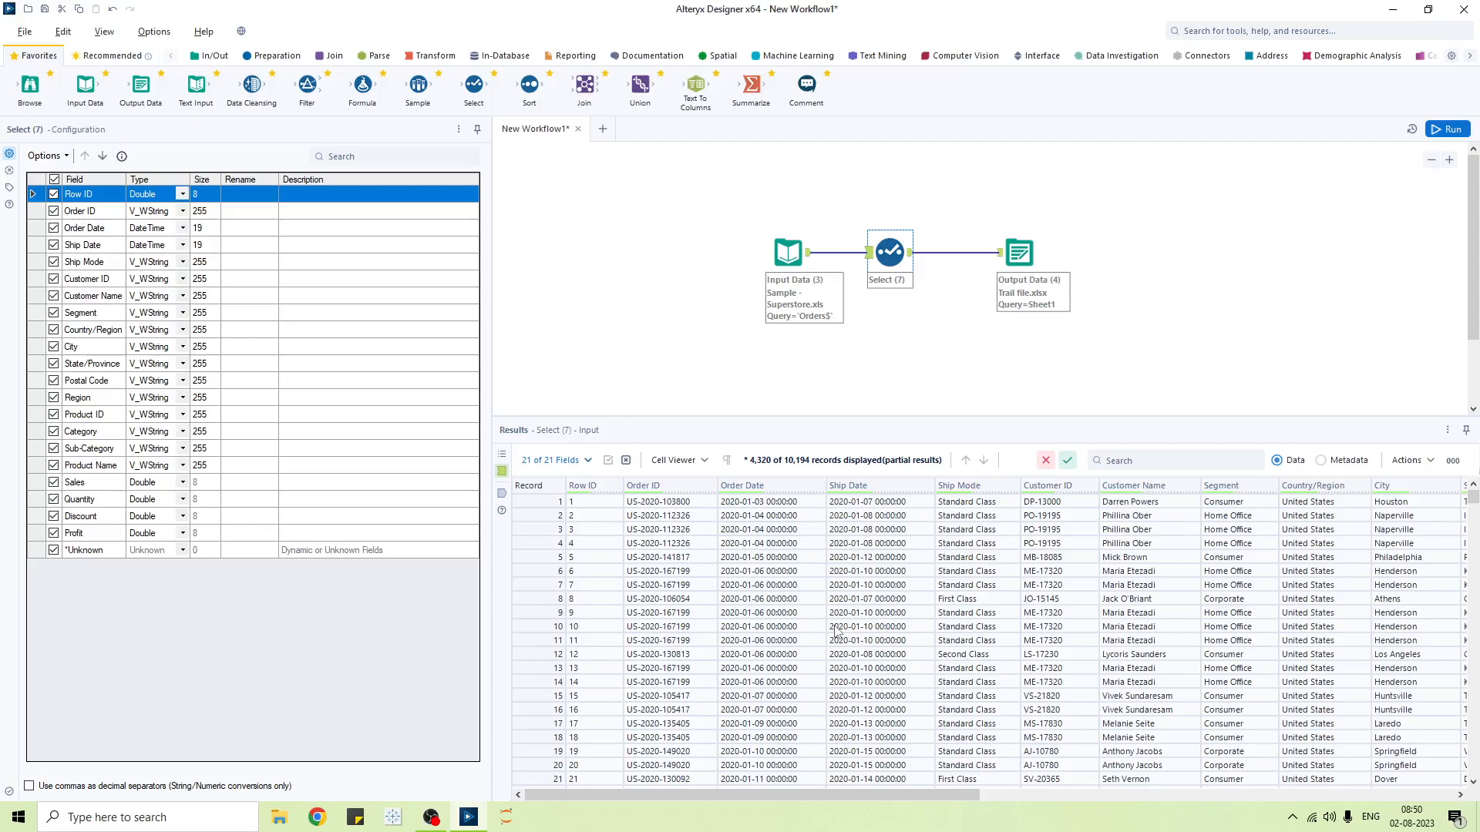
# - In the Select tool, change Customer Name's type to Double, size 8
pyautogui.click(1135, 504)
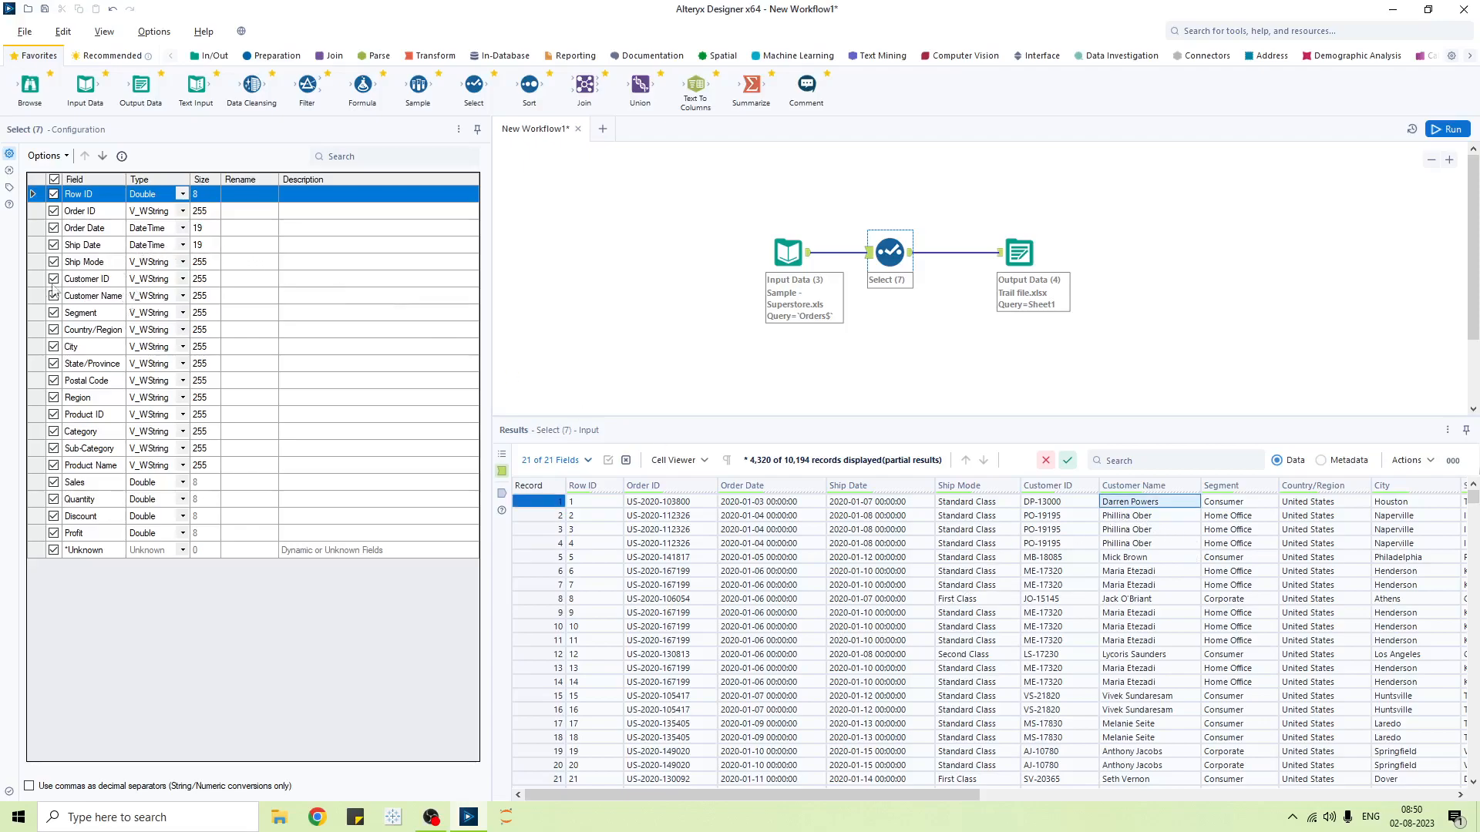
pyautogui.click(180, 297)
pyautogui.click(182, 299)
pyautogui.click(182, 299)
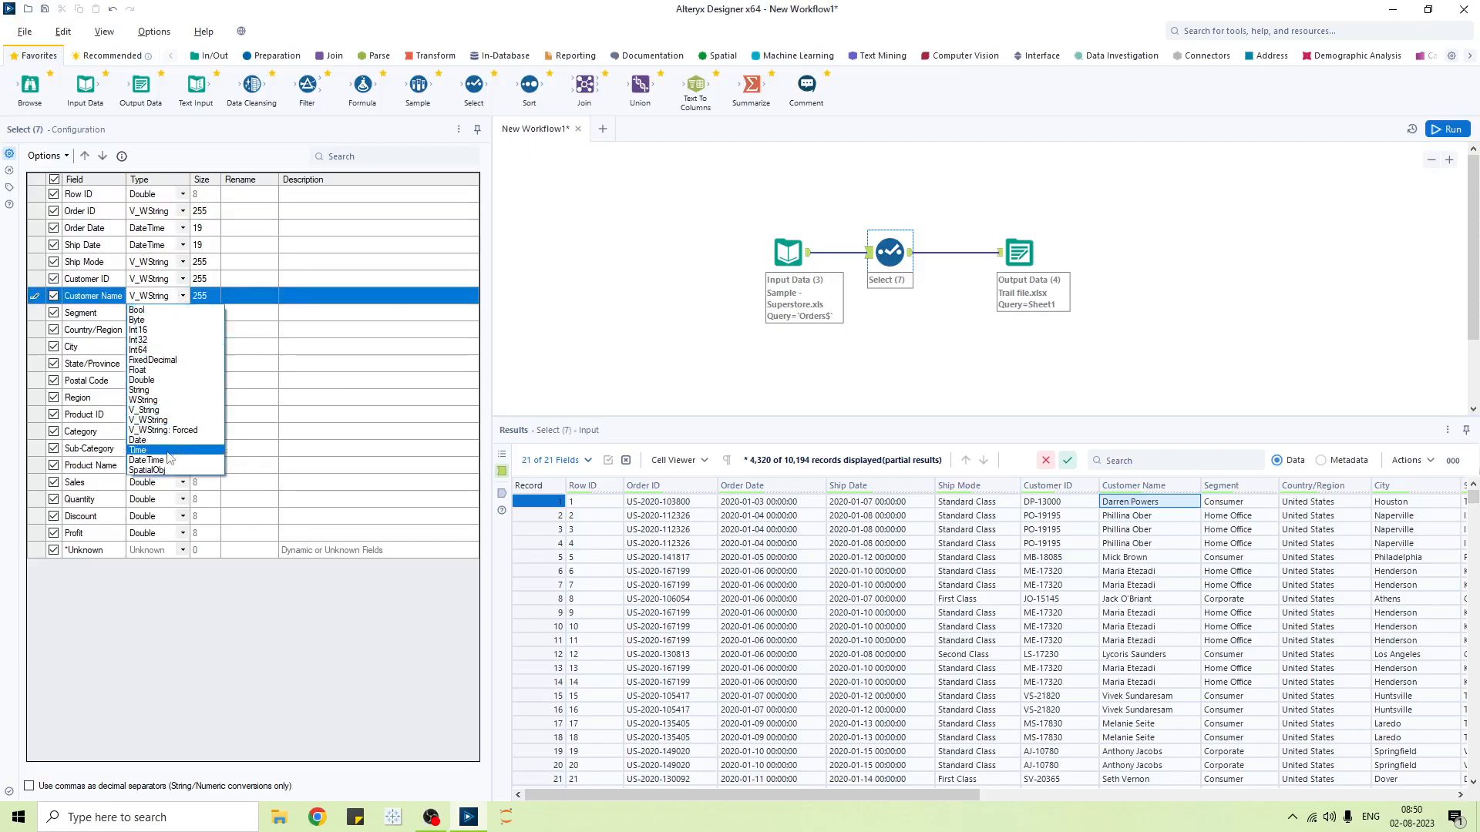
pyautogui.click(174, 381)
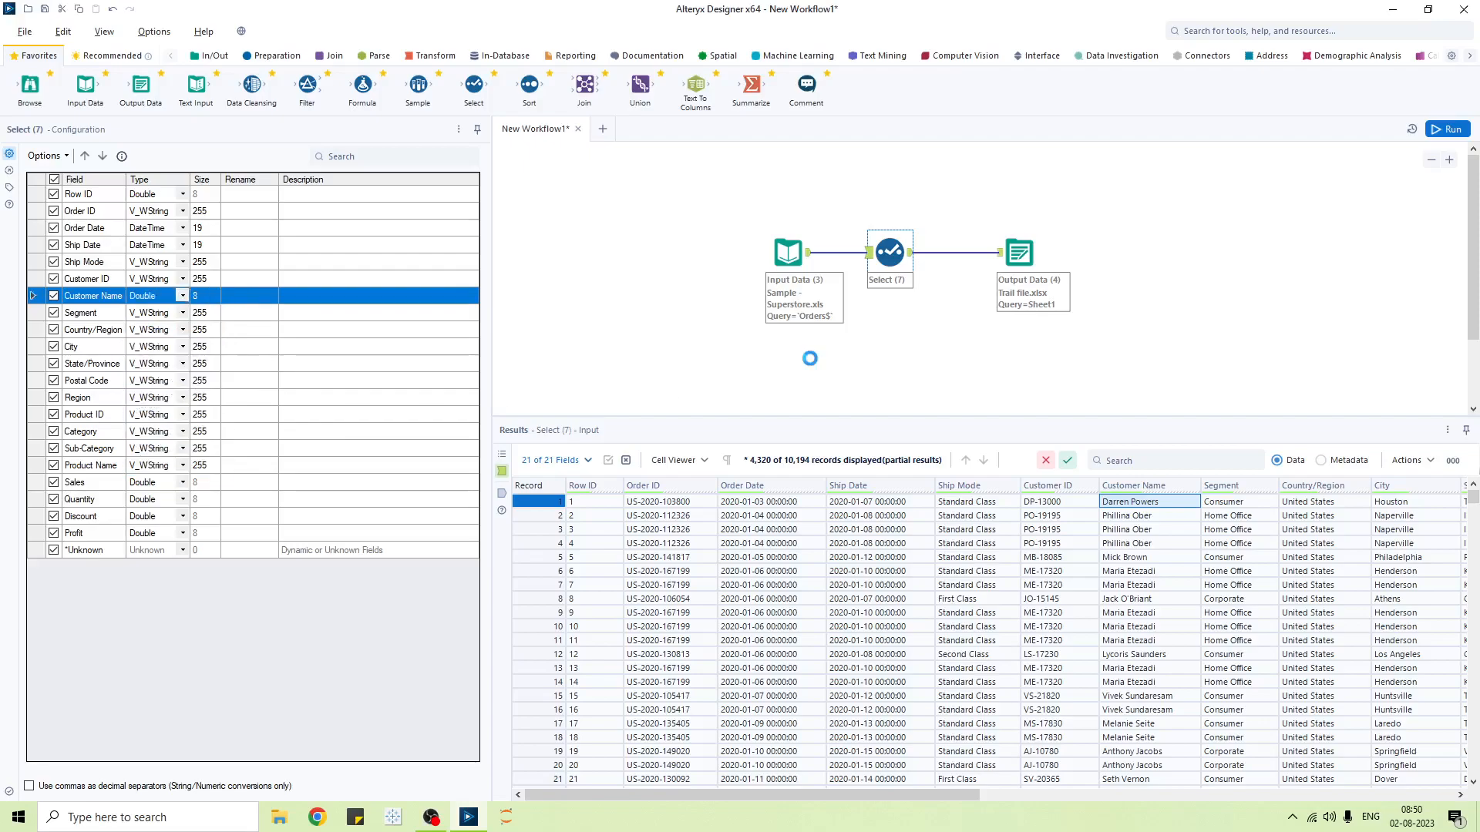
pyautogui.click(813, 366)
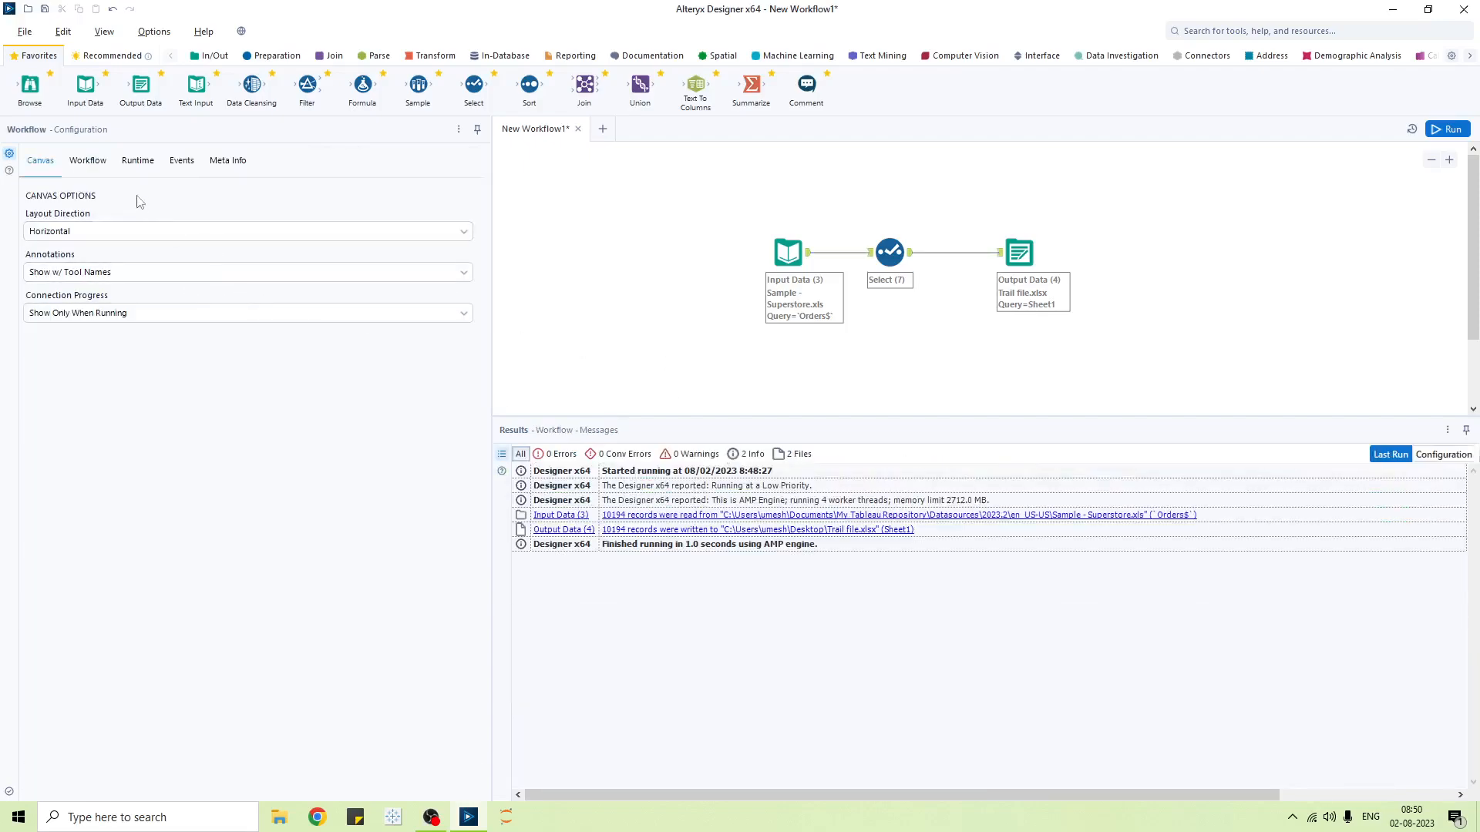
# - In Runtime settings, enable Stop Processing When Limit is Reached and edit Maximum Errors per Location
pyautogui.click(136, 162)
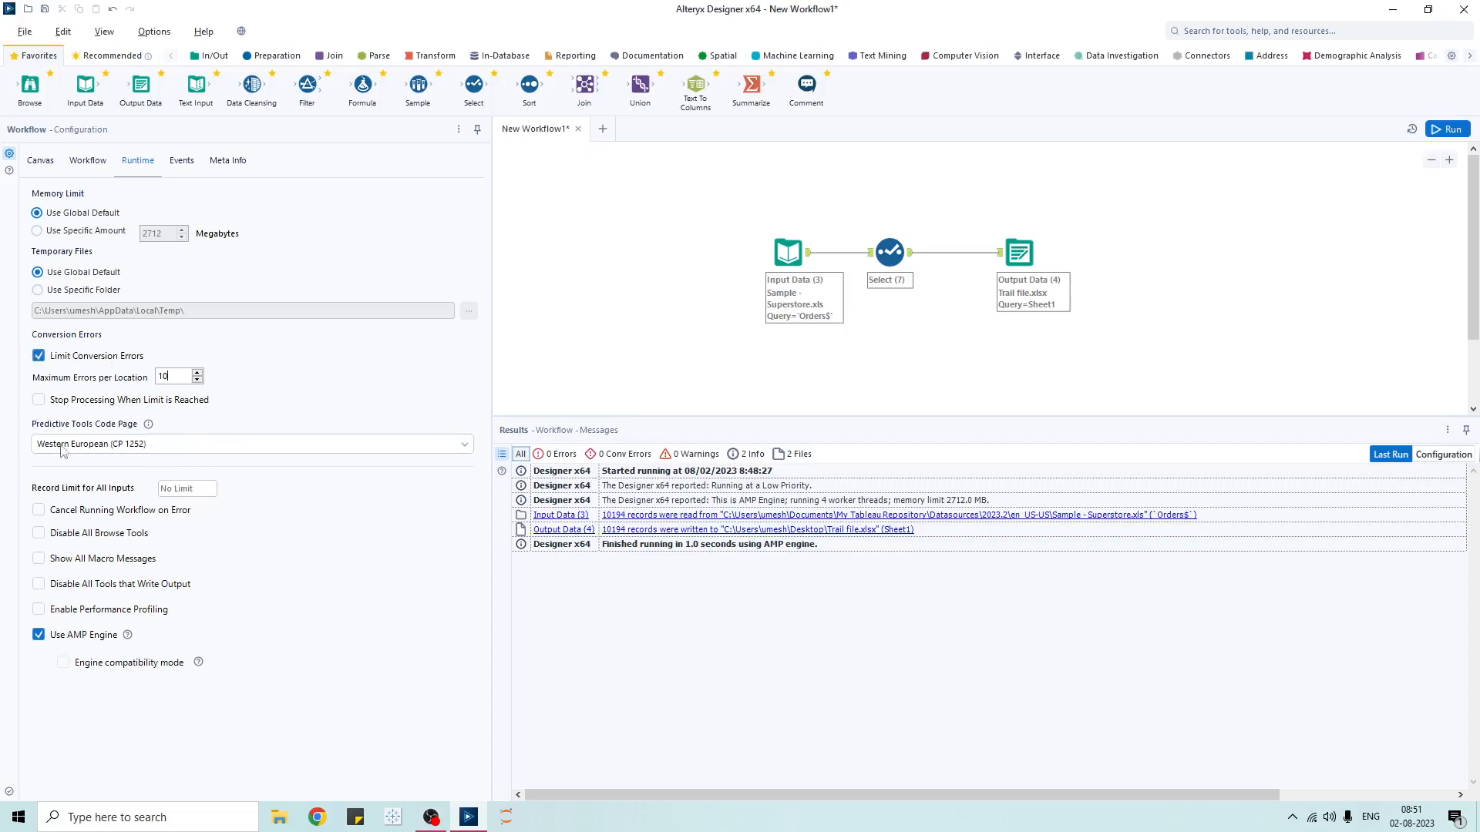
pyautogui.click(38, 400)
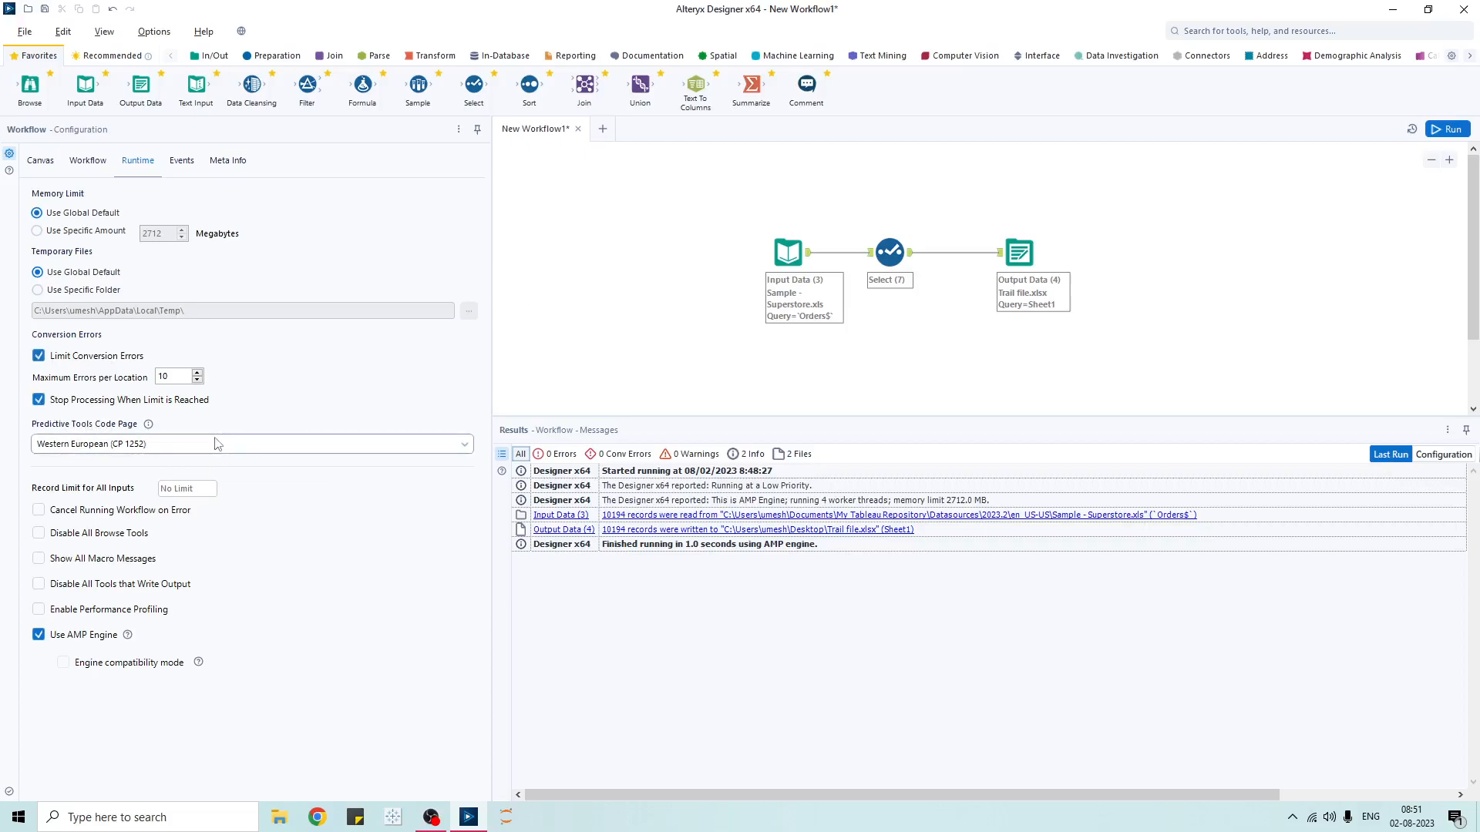
pyautogui.click(177, 374)
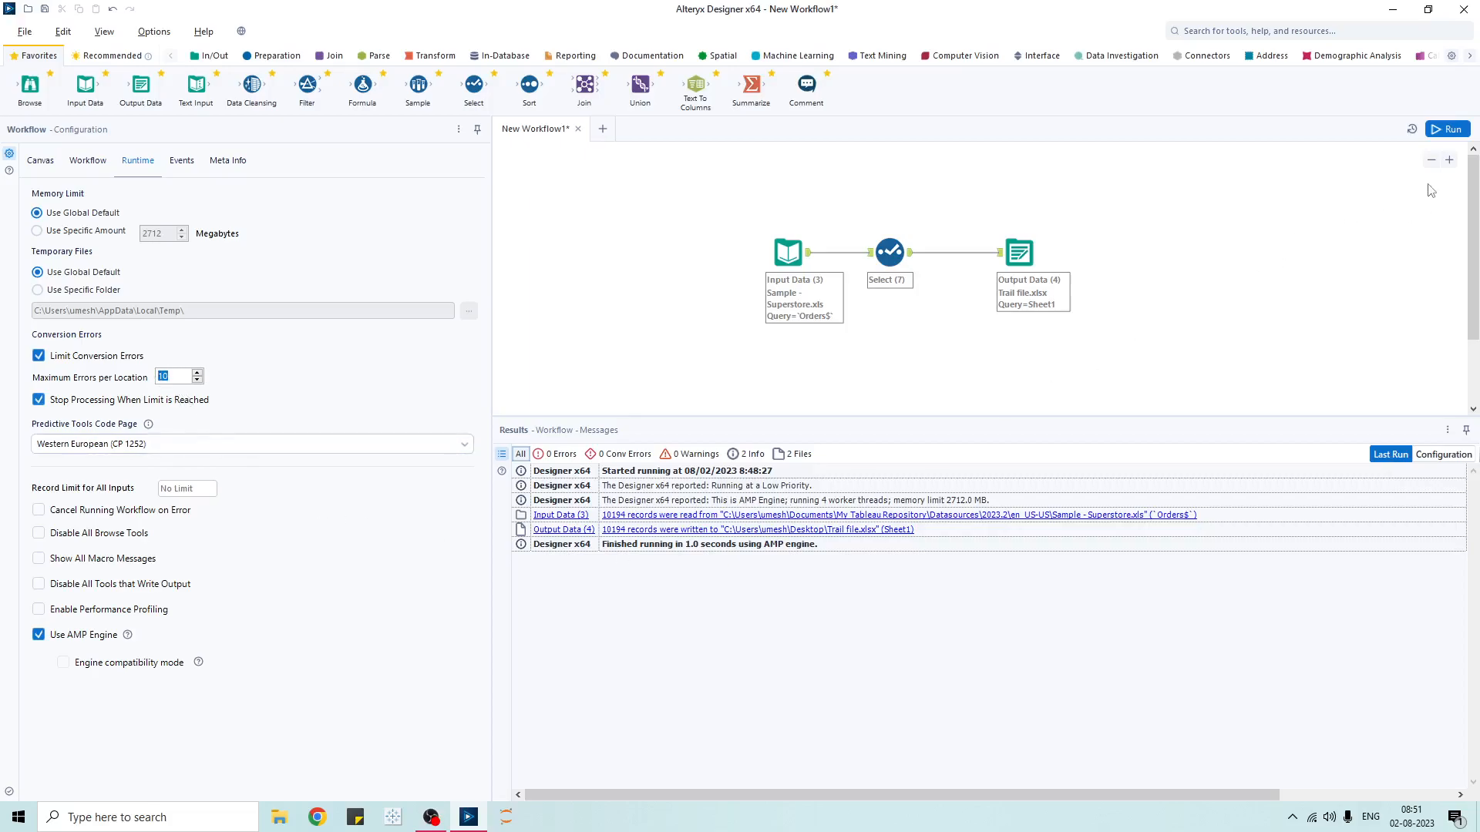
# - Run the workflow, which stops after 10 Customer Name conversion errors, then reopen Runtime settings
pyautogui.click(1448, 130)
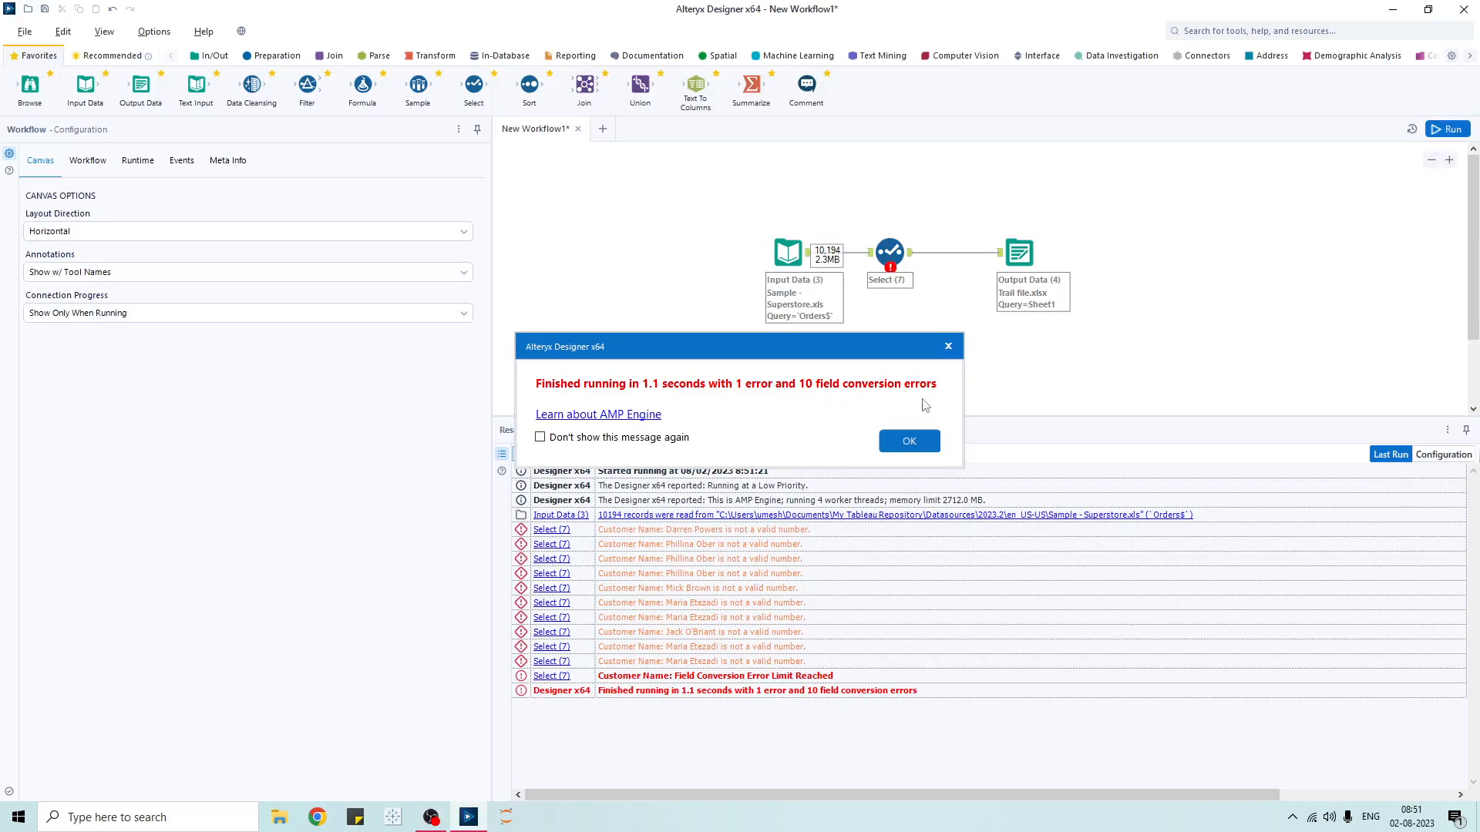
pyautogui.click(909, 441)
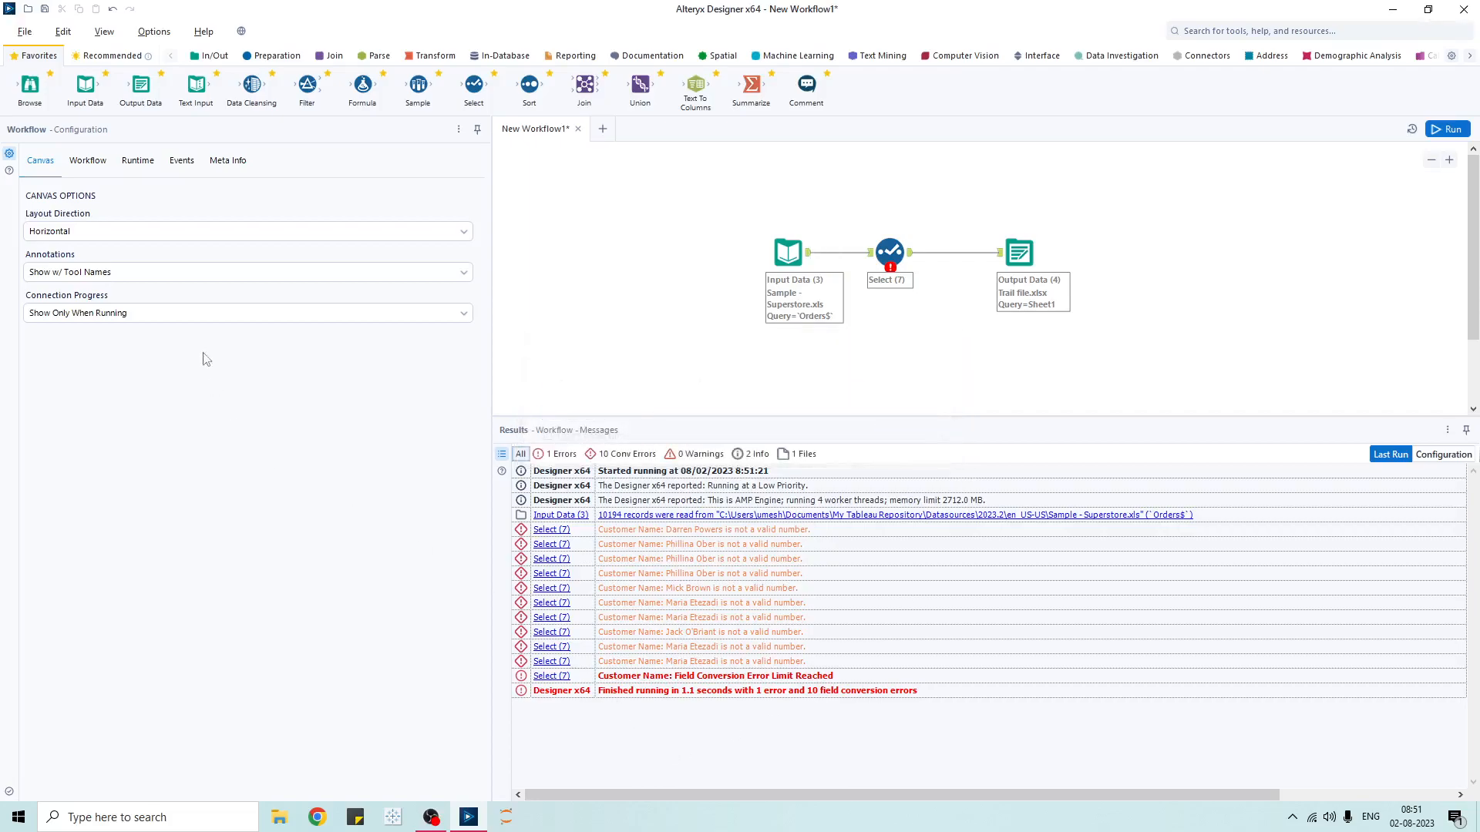
pyautogui.click(137, 162)
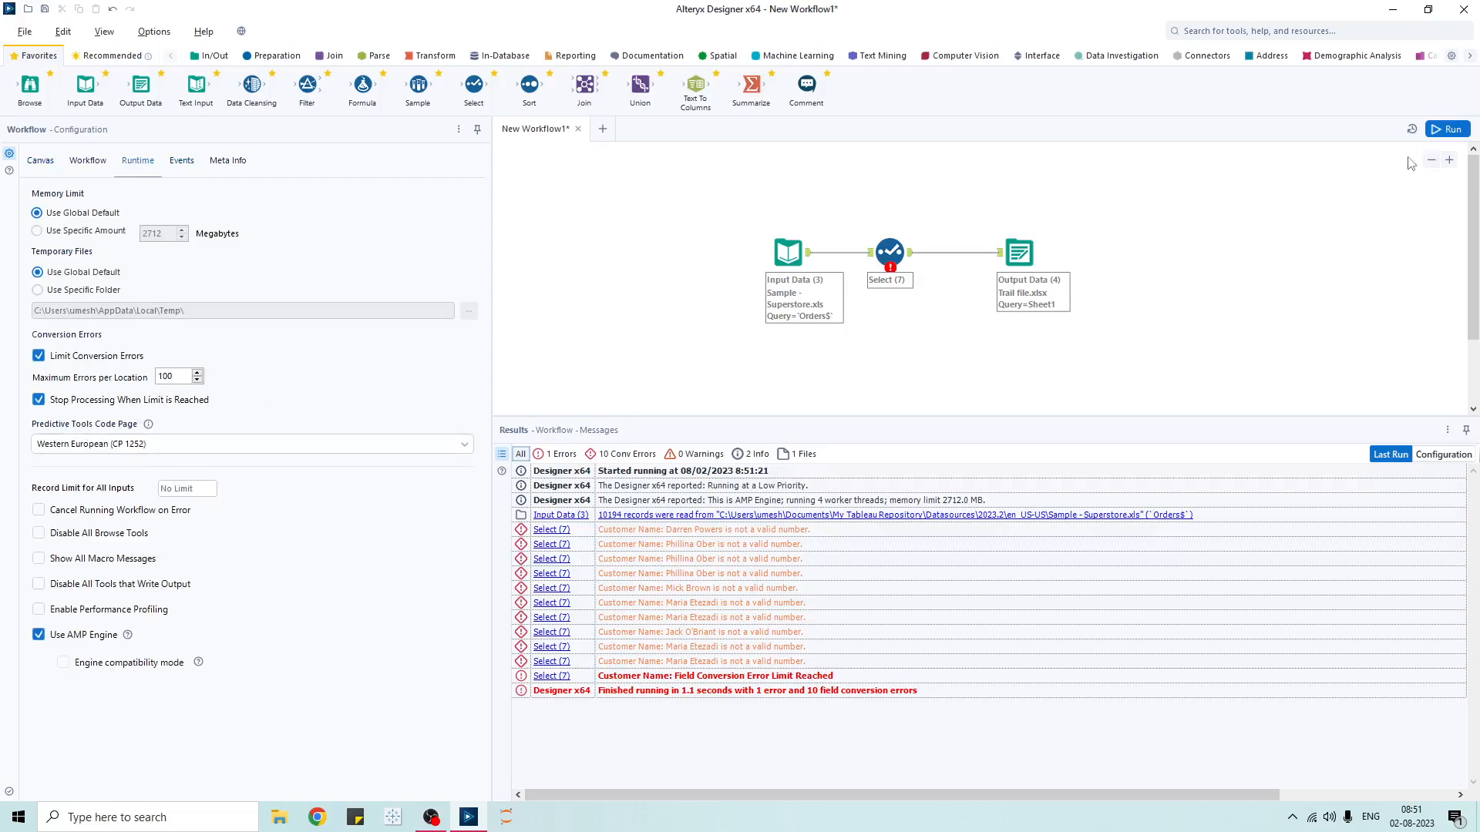
# - Rerun the workflow, stopping at 100 Customer Name conversion errors in 1.0 seconds, then reopen Runtime
pyautogui.click(1436, 132)
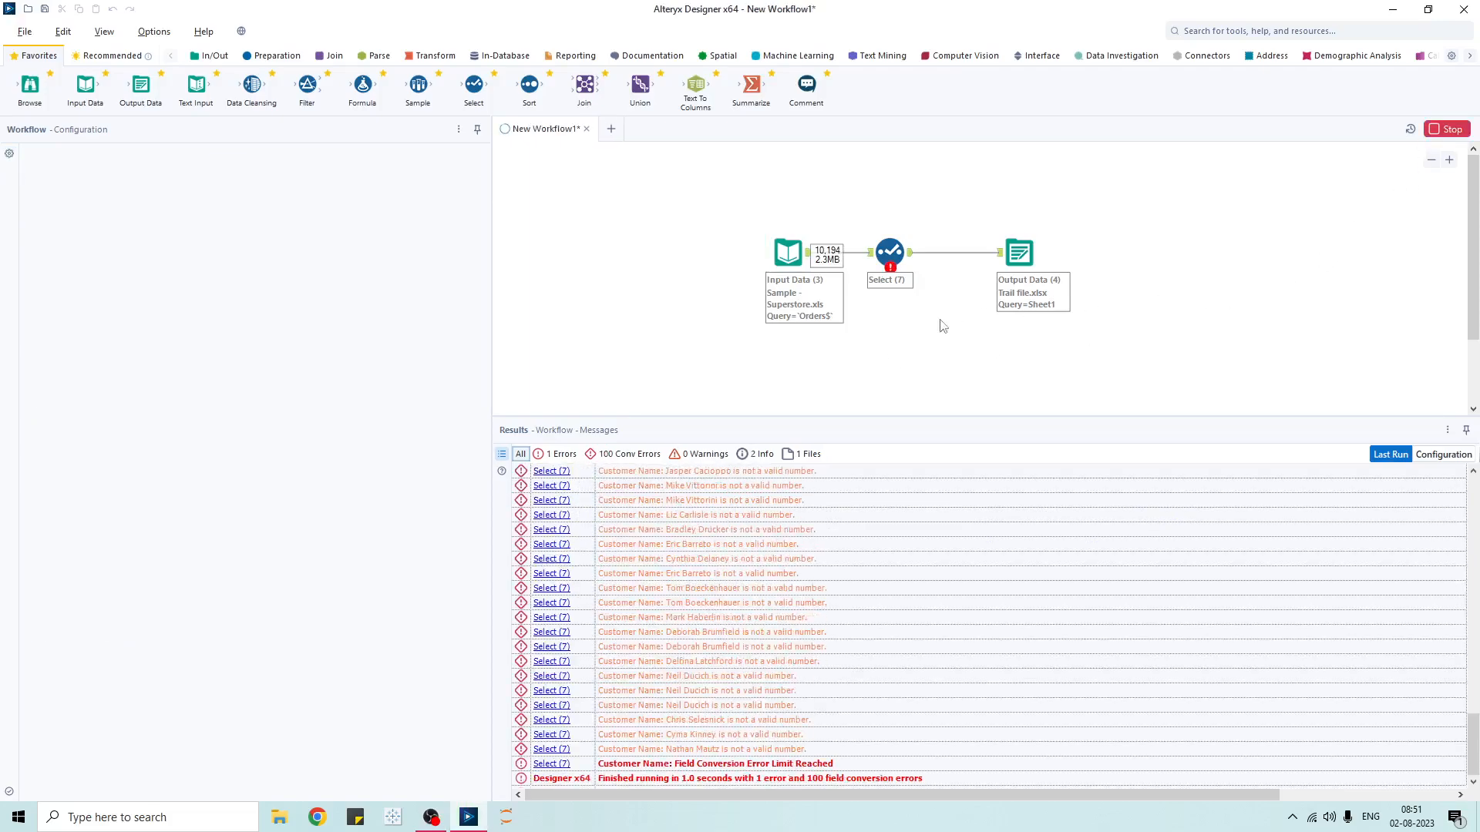
pyautogui.click(912, 438)
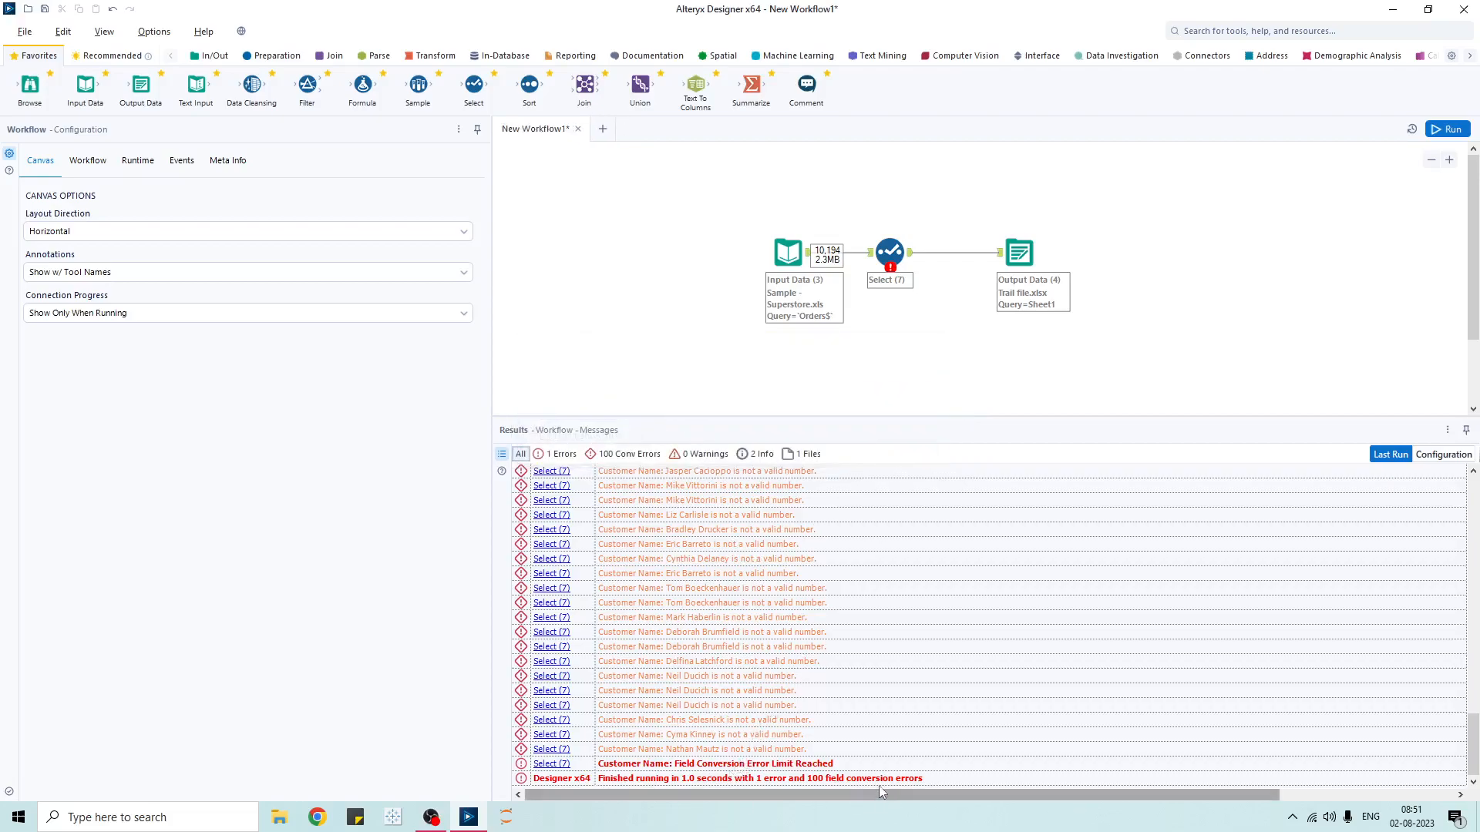
pyautogui.click(137, 164)
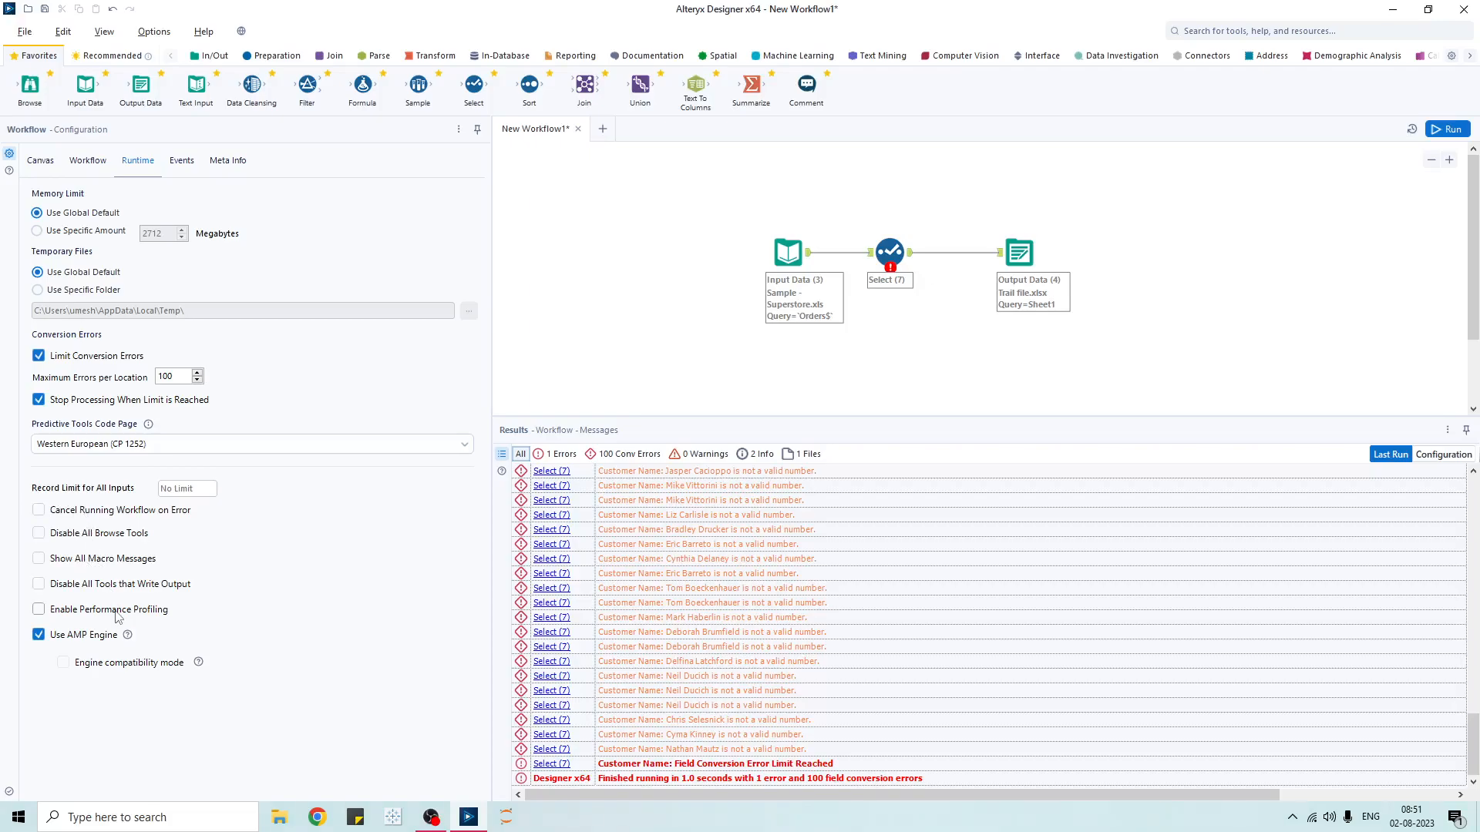
# - In Select (7), change Customer Name's type from Double to V_WString
pyautogui.moveTo(604, 202); pyautogui.dragTo(1157, 361)
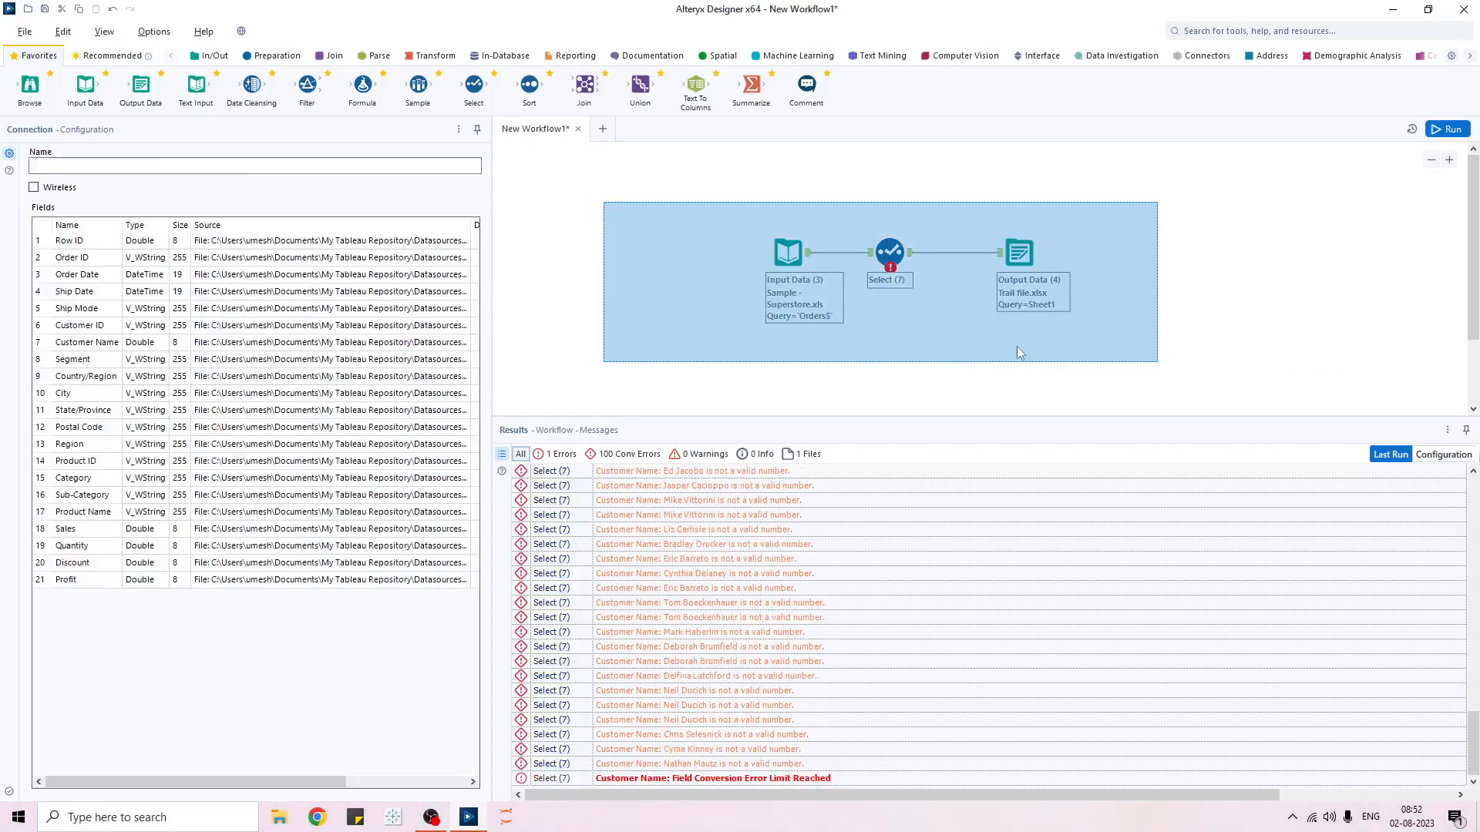
pyautogui.click(889, 252)
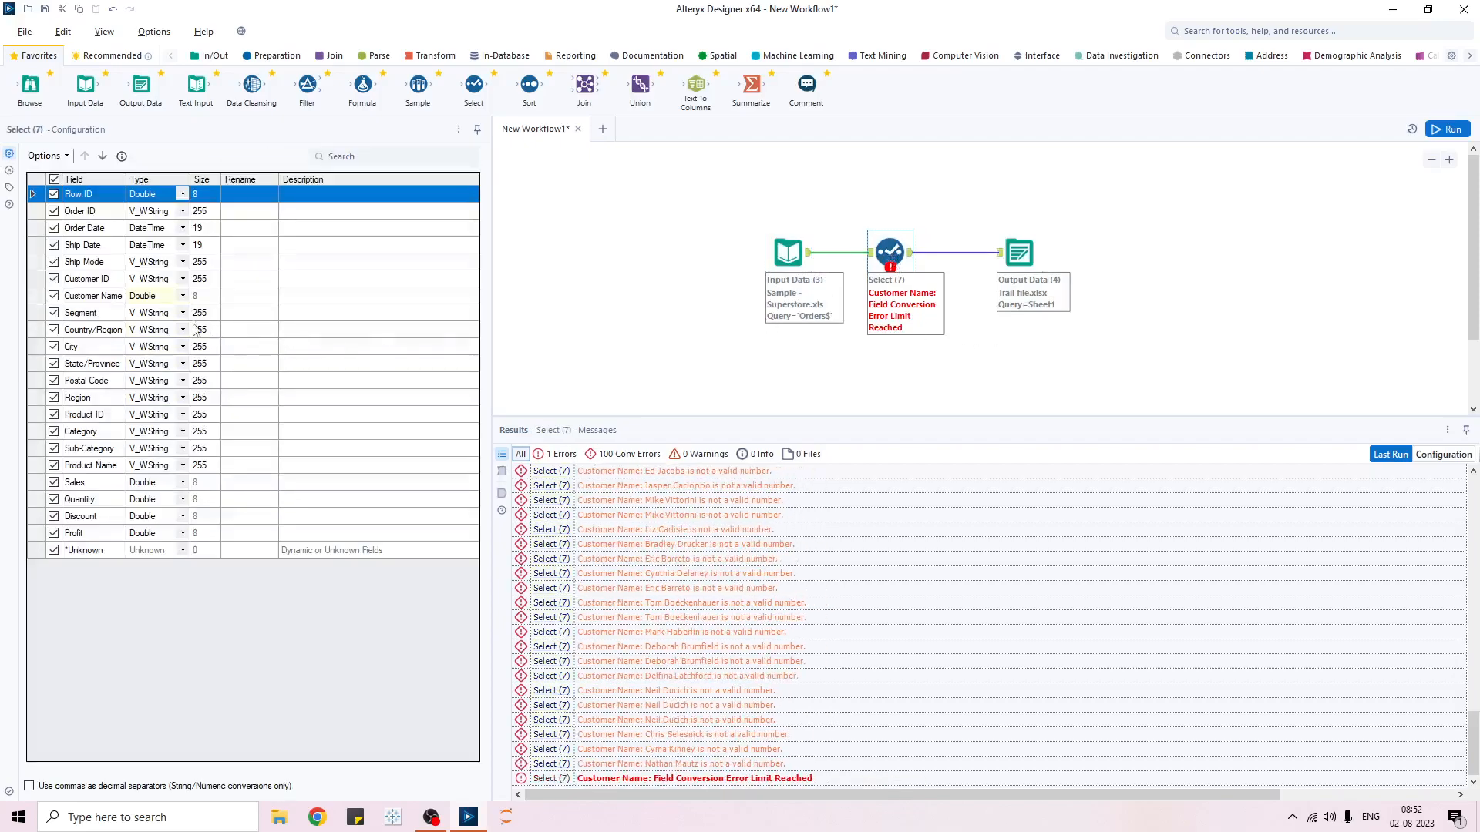
pyautogui.click(182, 298)
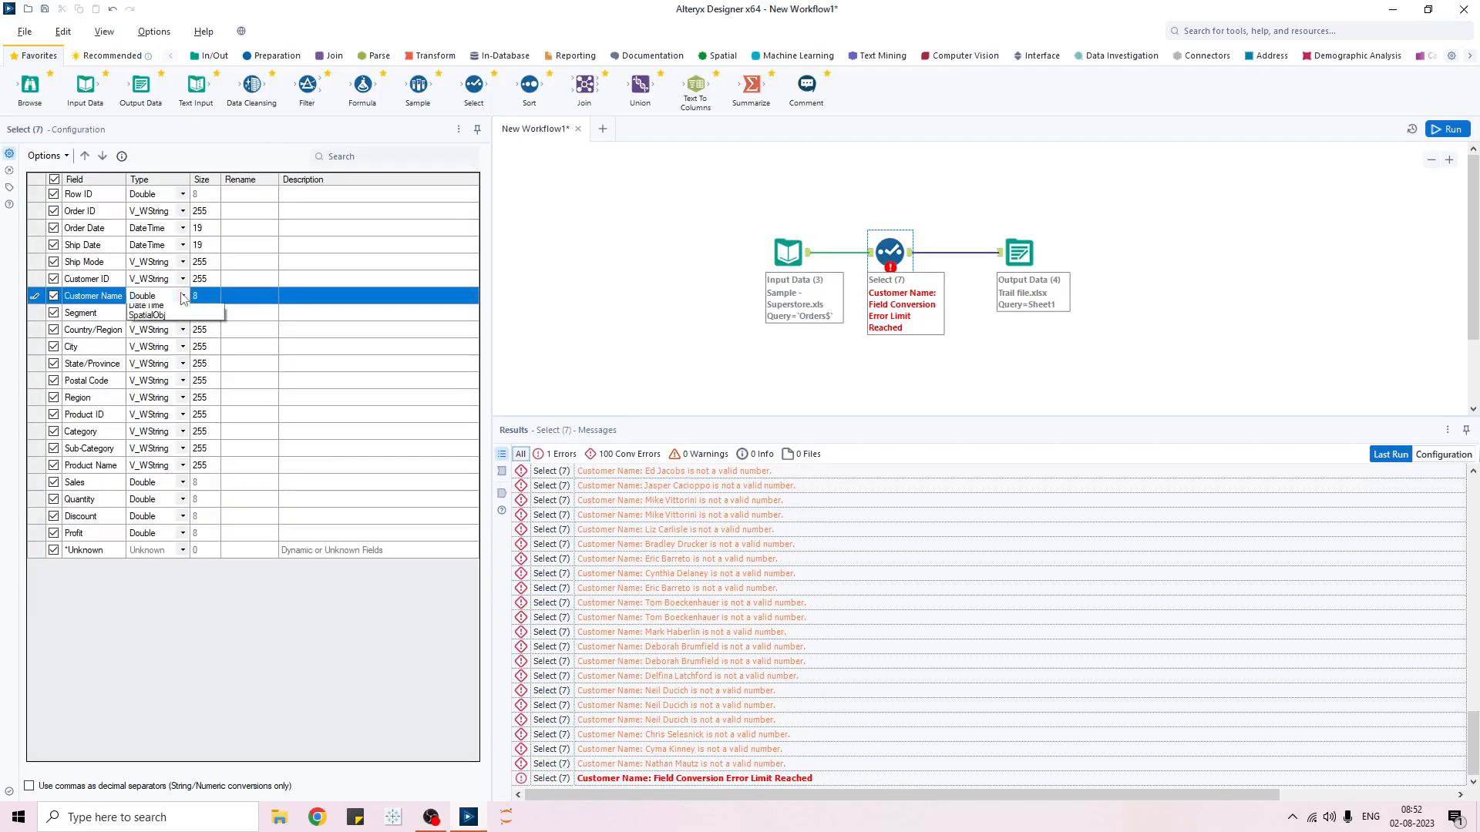
pyautogui.click(182, 297)
pyautogui.click(171, 410)
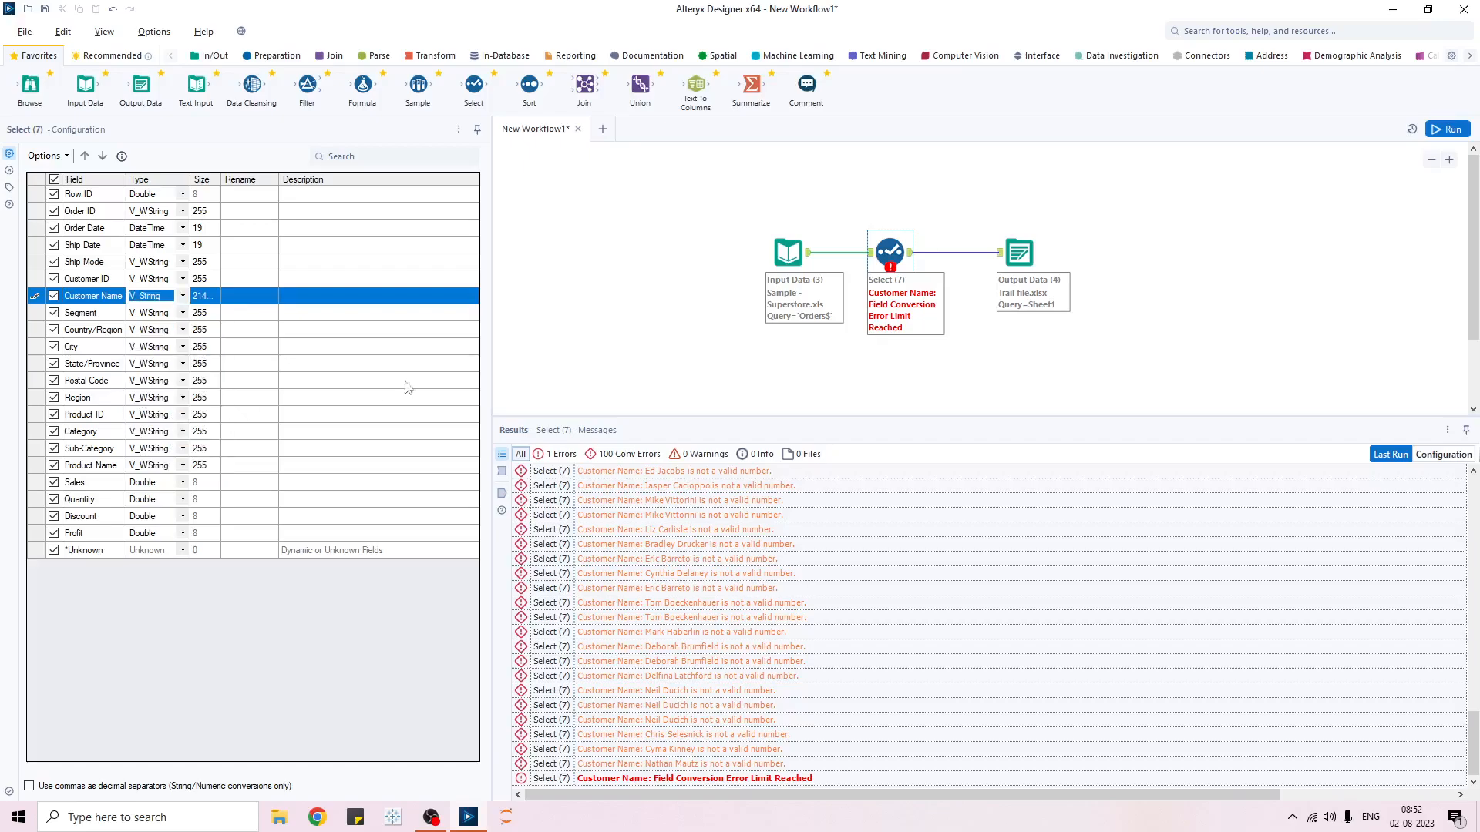
pyautogui.click(183, 299)
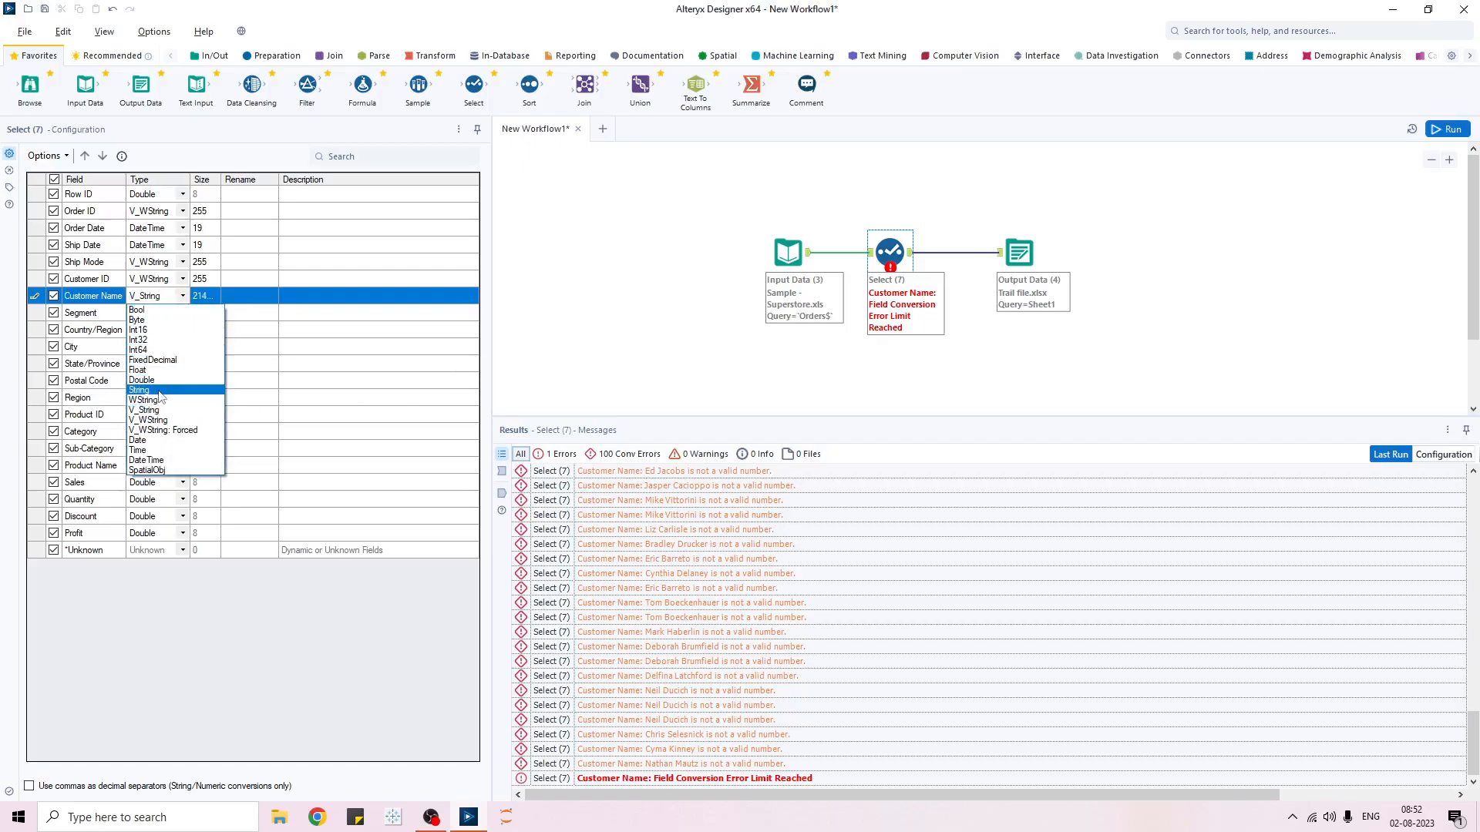
pyautogui.click(171, 420)
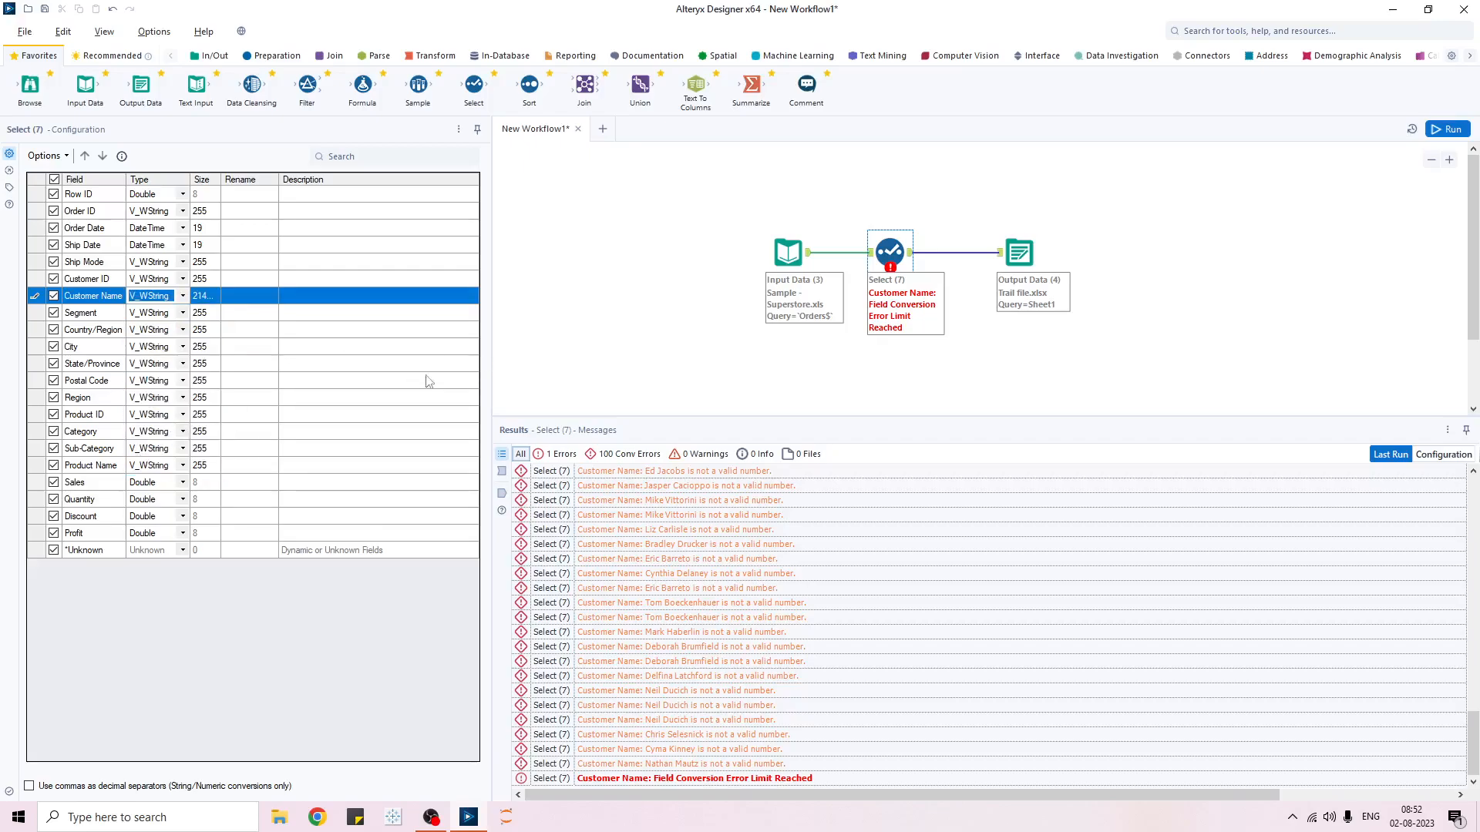
pyautogui.click(568, 351)
pyautogui.click(890, 258)
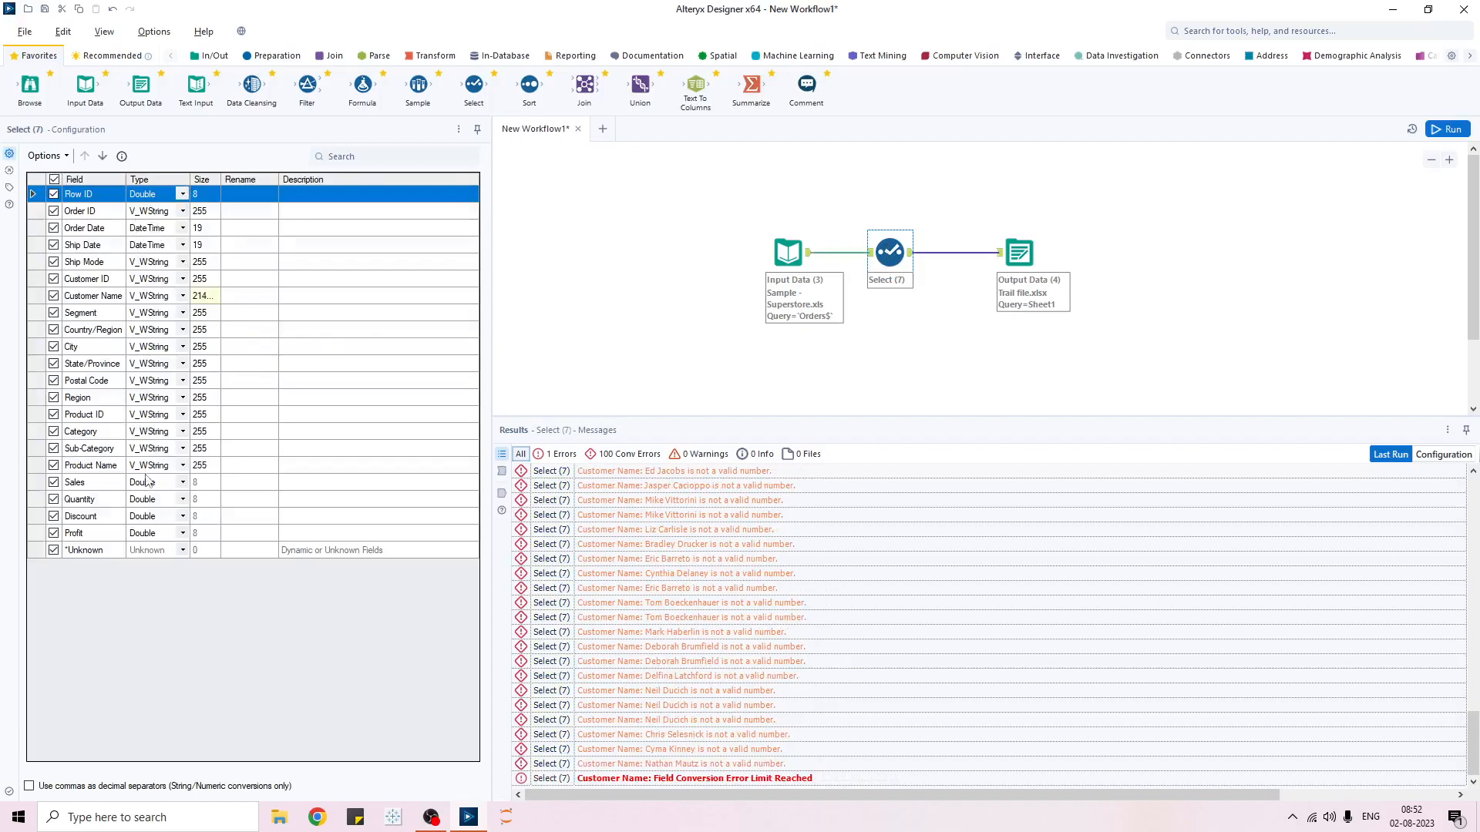
pyautogui.click(1190, 292)
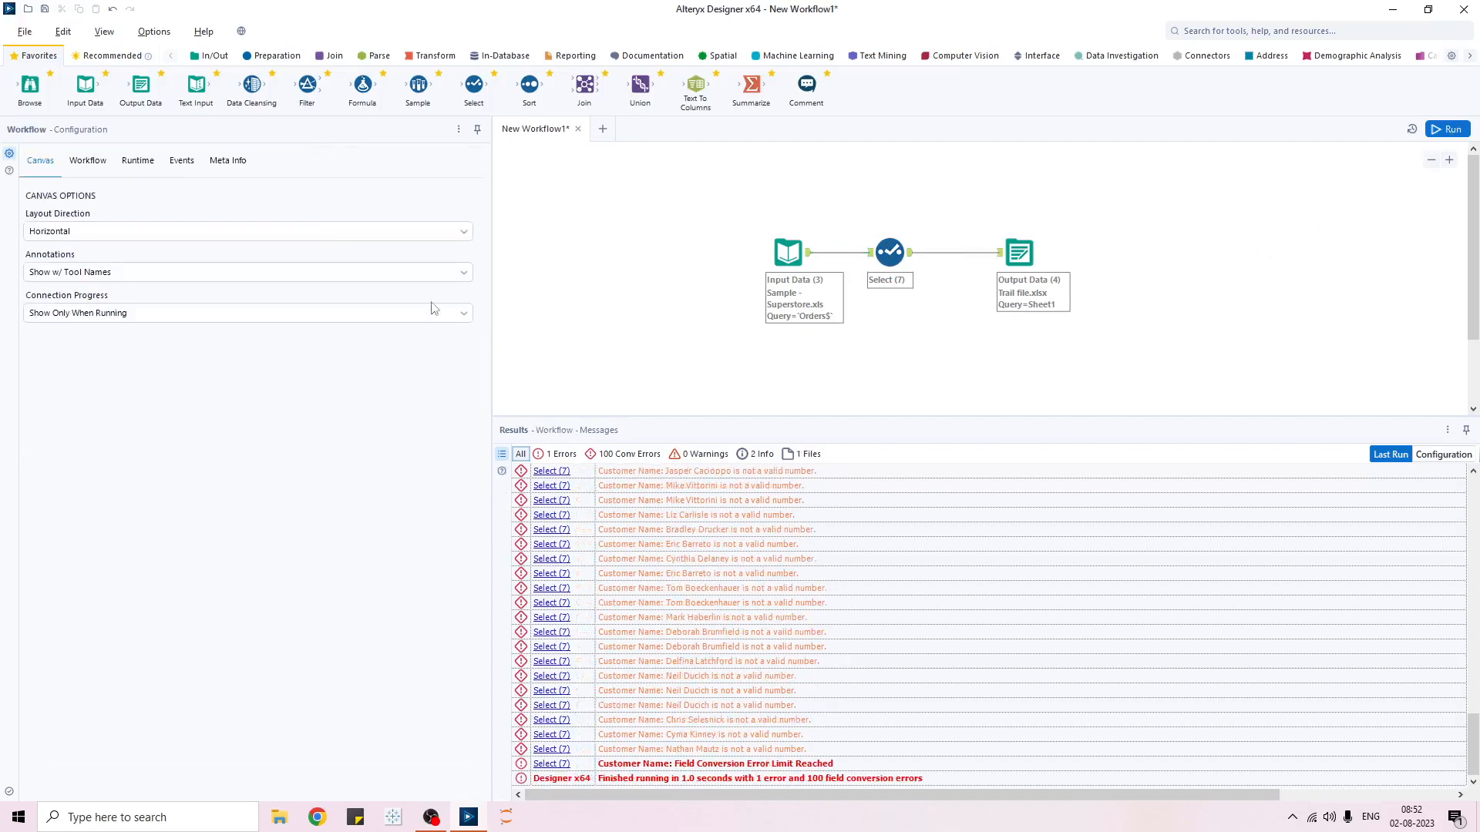
# - Set a 500-record limit for all inputs, enable cancel on error, and uncheck Limit Conversion Errors
pyautogui.click(135, 160)
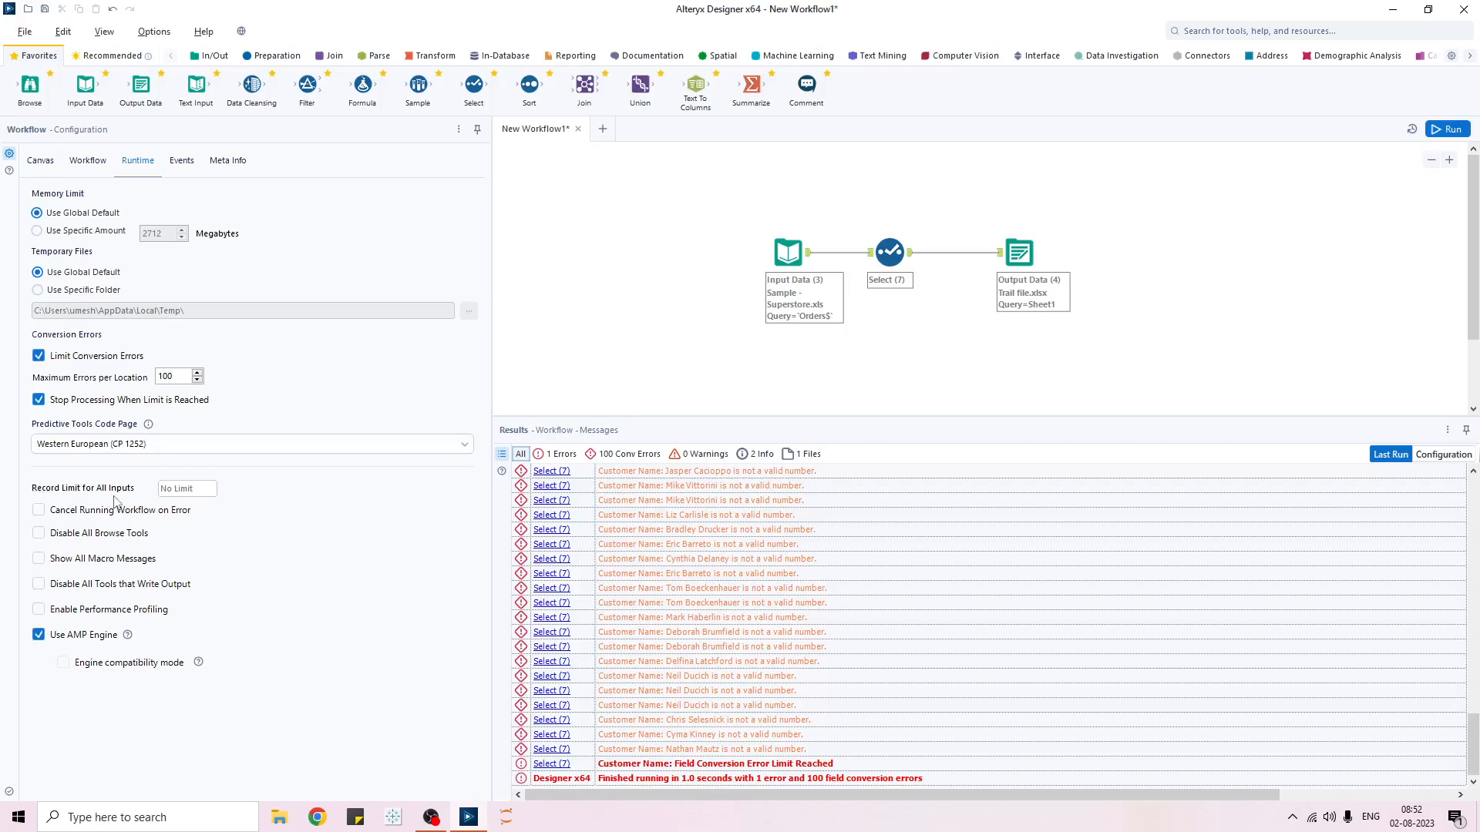
pyautogui.click(168, 488)
pyautogui.click(38, 356)
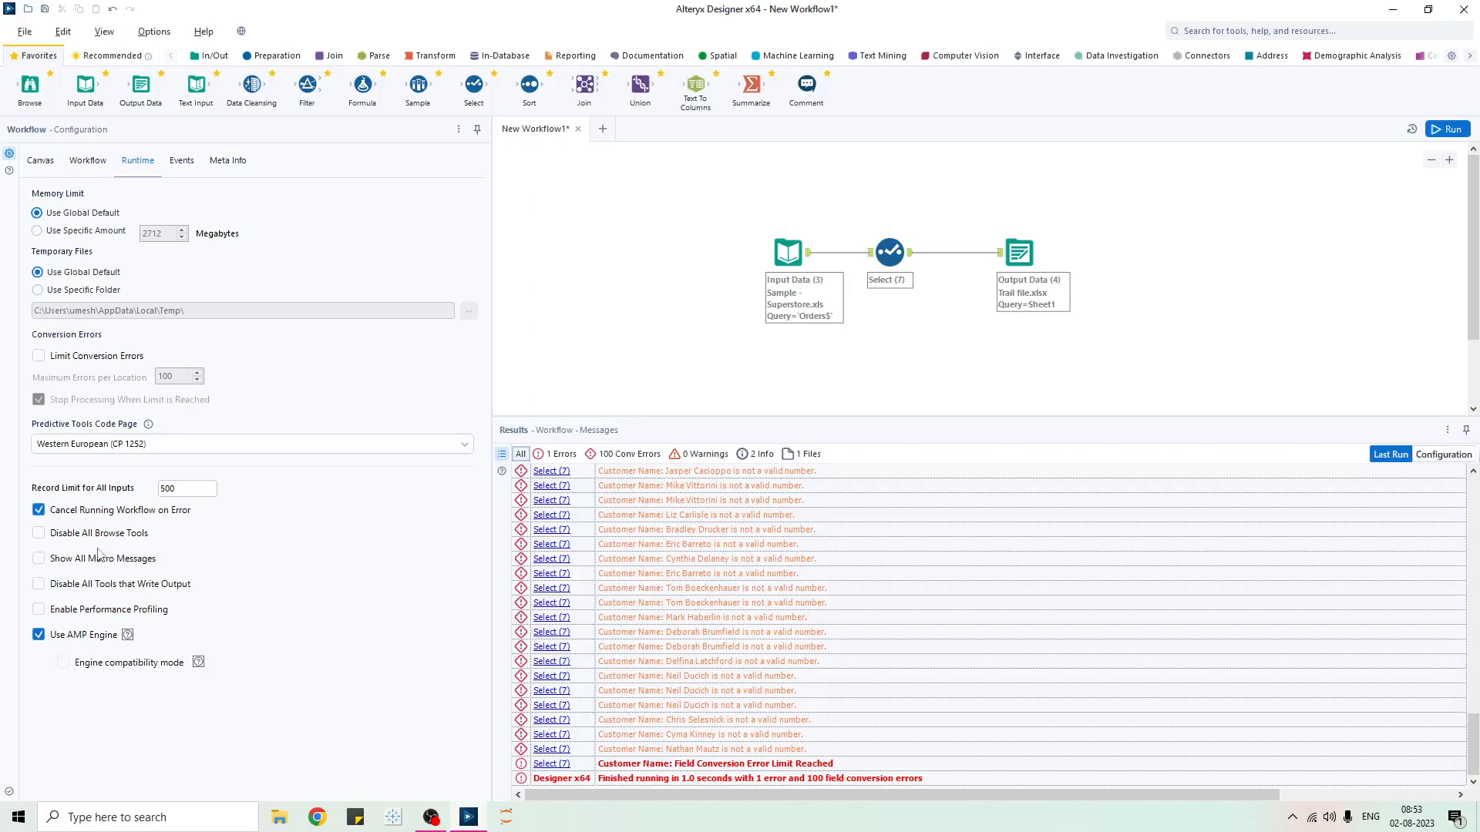
# - Attach a Browse tool to Select (7)'s output and run the workflow without errors
pyautogui.moveTo(29, 87); pyautogui.dragTo(954, 217)
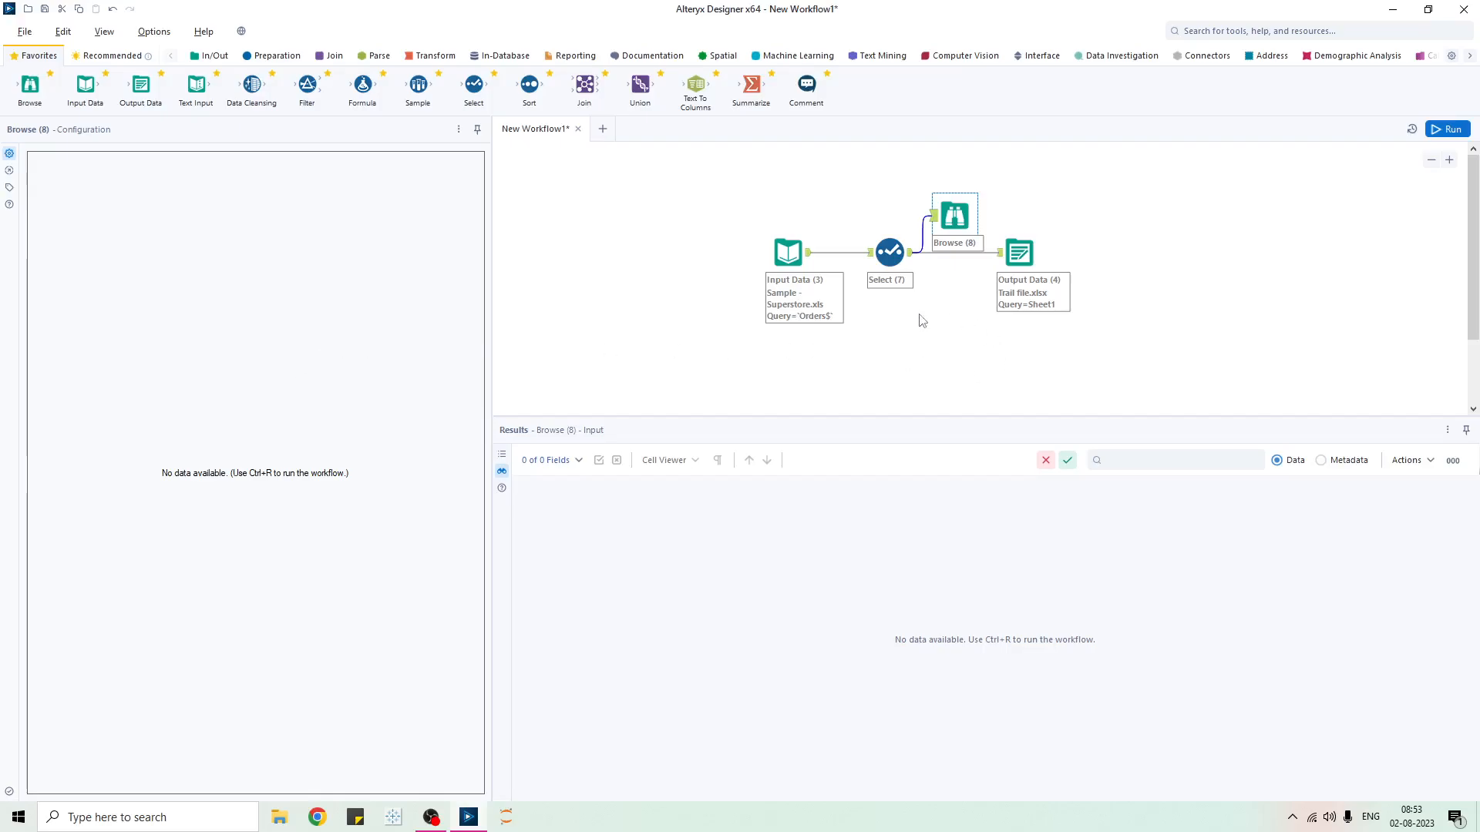
pyautogui.hotkey('ctrl', 'r')
pyautogui.click(628, 334)
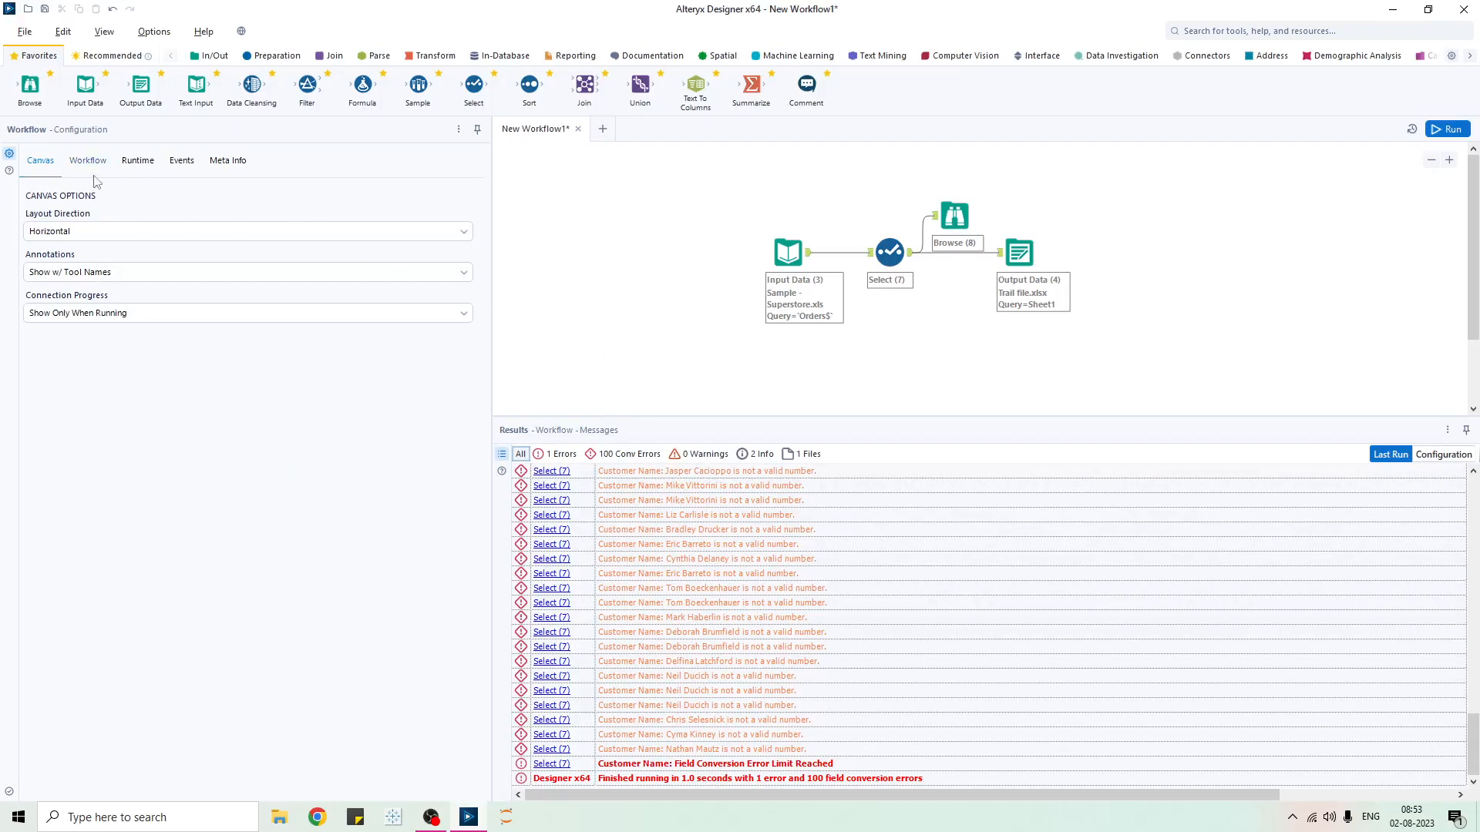
pyautogui.click(138, 160)
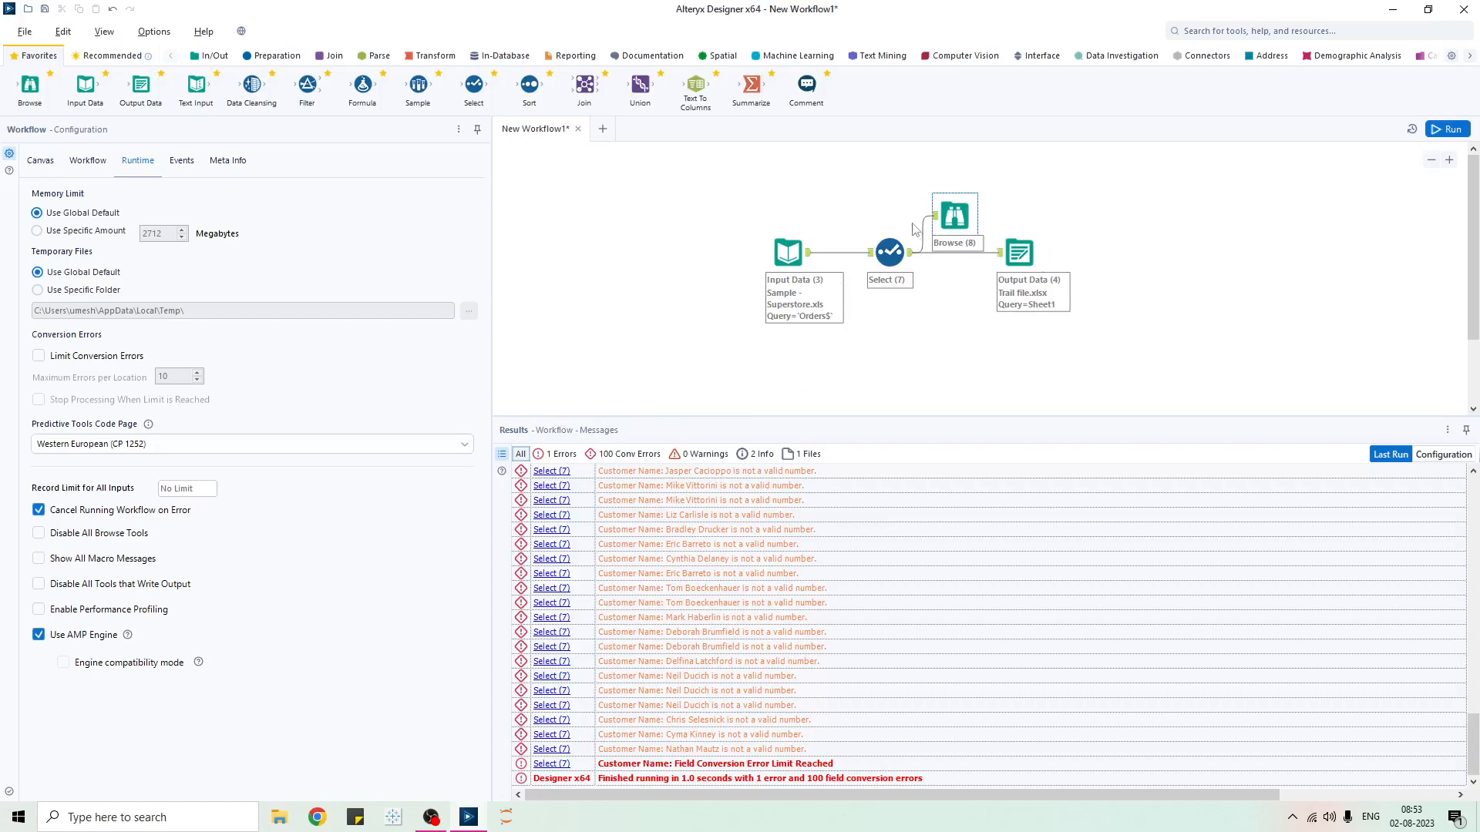
pyautogui.click(1446, 130)
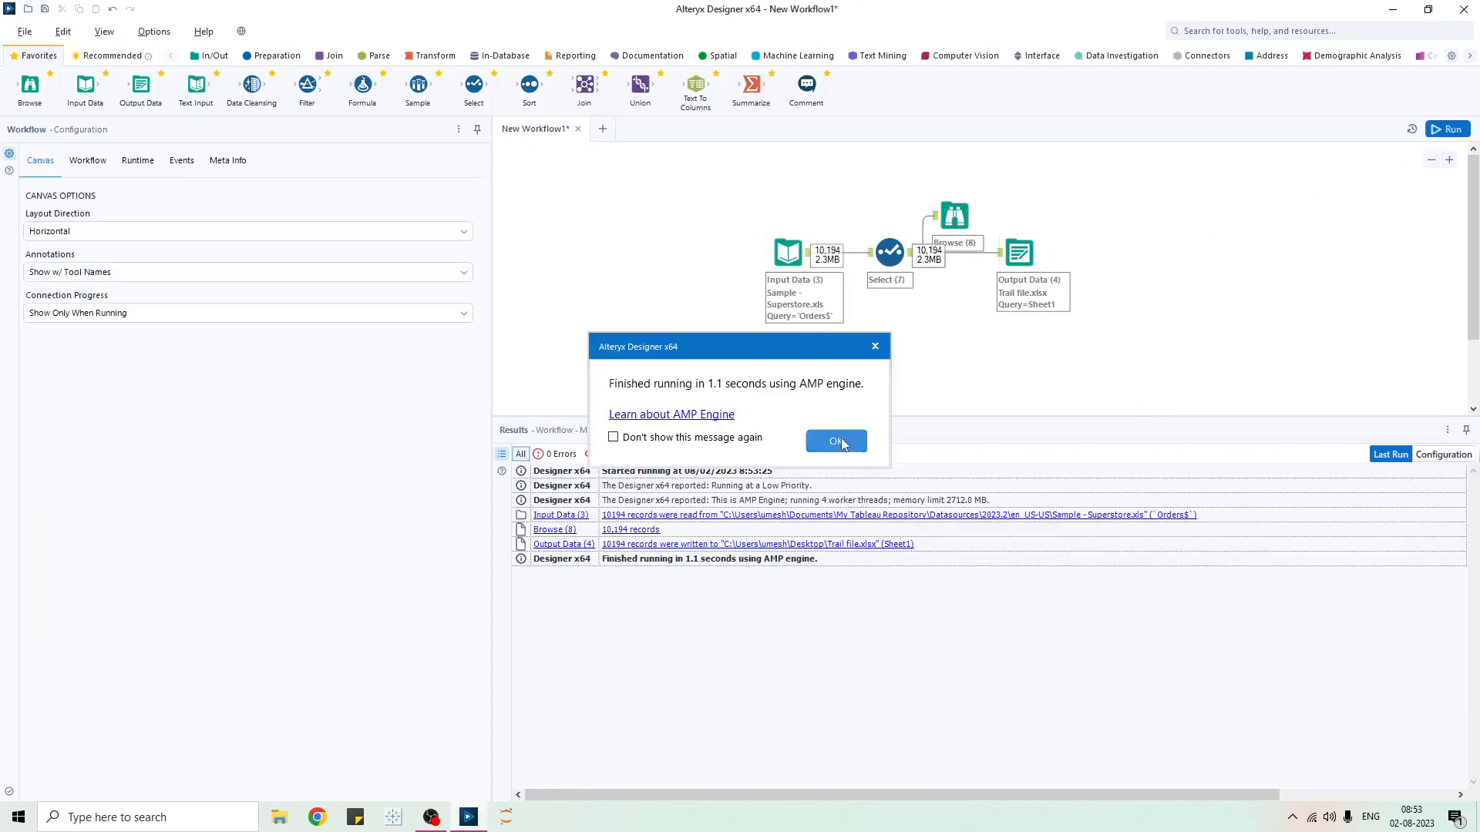
pyautogui.click(837, 442)
# - Inspect Select (7)'s records, then Browse (8)'s profile of 10,194 records across 21 fields
pyautogui.click(868, 260)
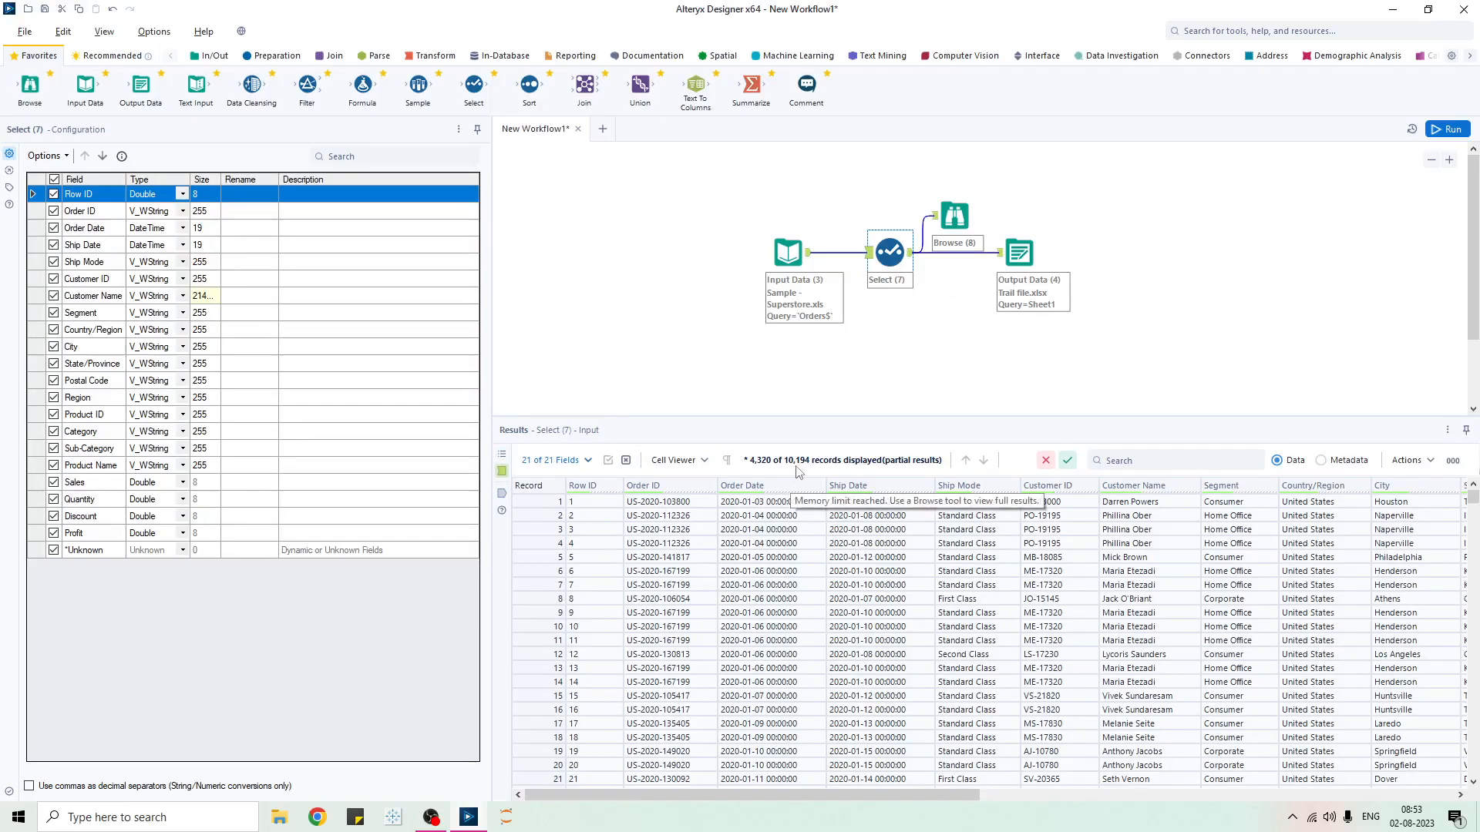
pyautogui.click(911, 252)
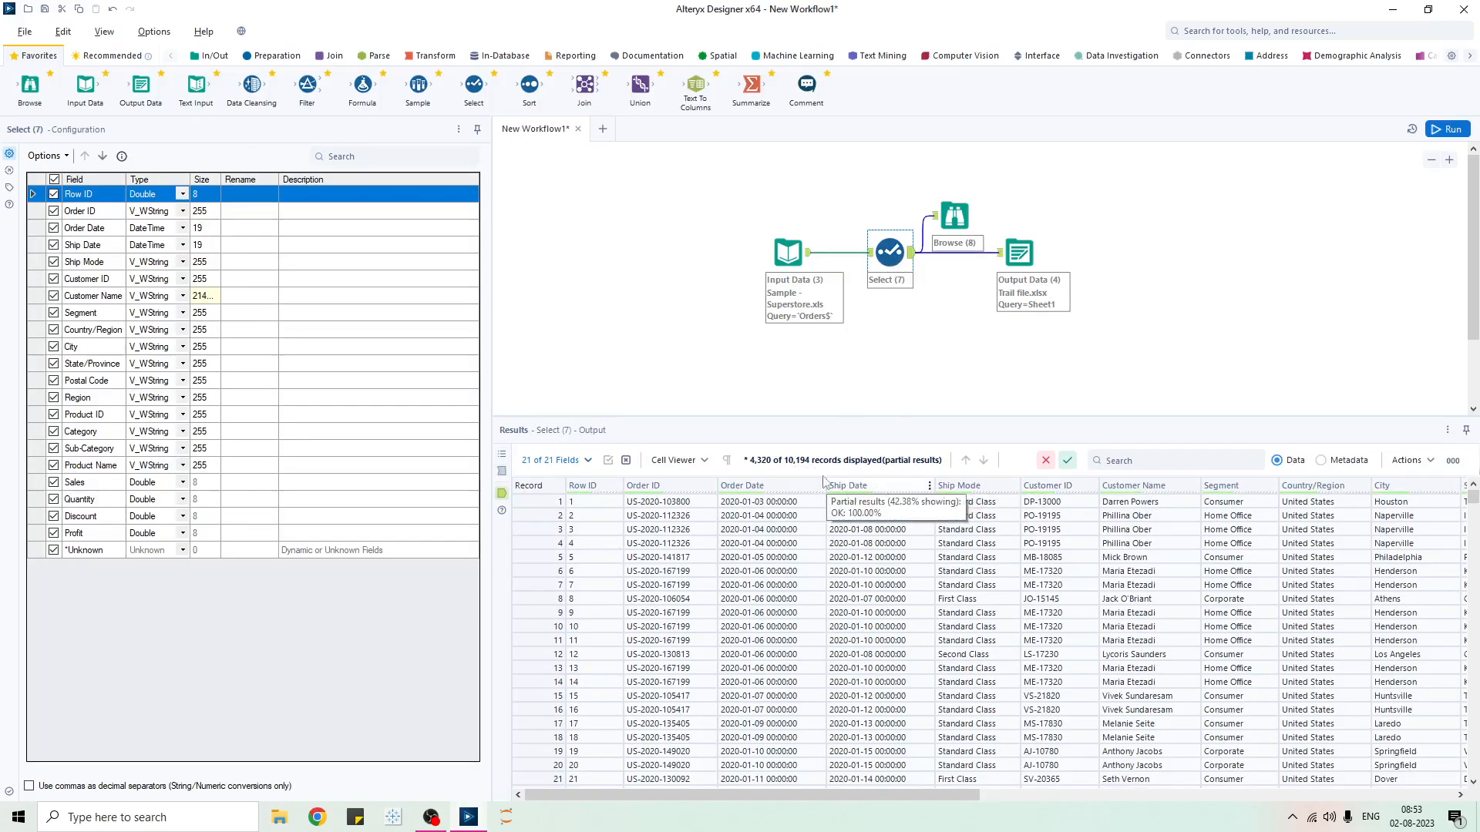
pyautogui.click(956, 220)
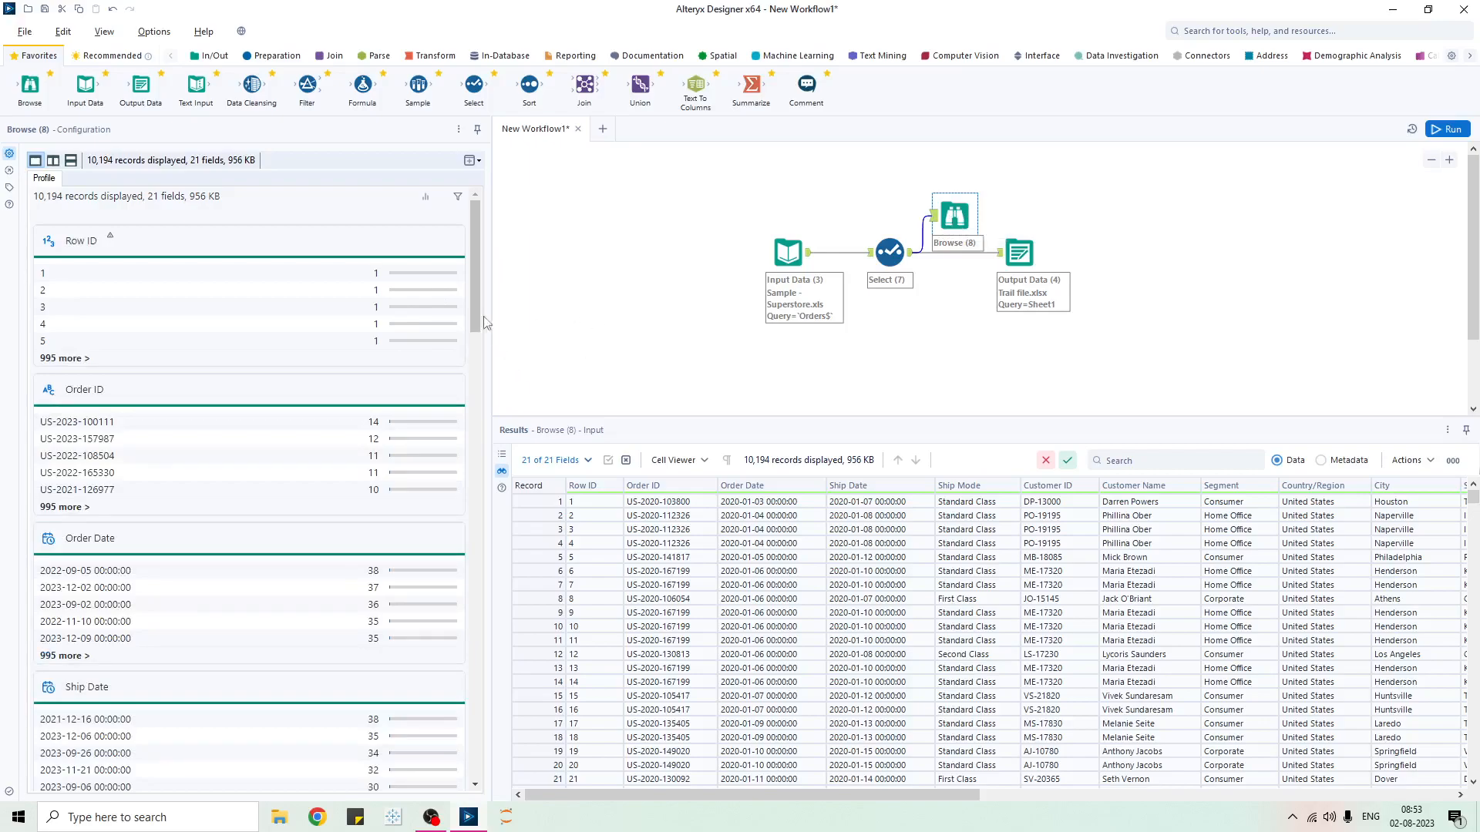
# - Review Browse (8)'s Region counts (West 3,253, East 2,986, Central 2,335, South 1,620), then return to Workflow Configuration
pyautogui.moveTo(471, 264); pyautogui.dragTo(433, 679)
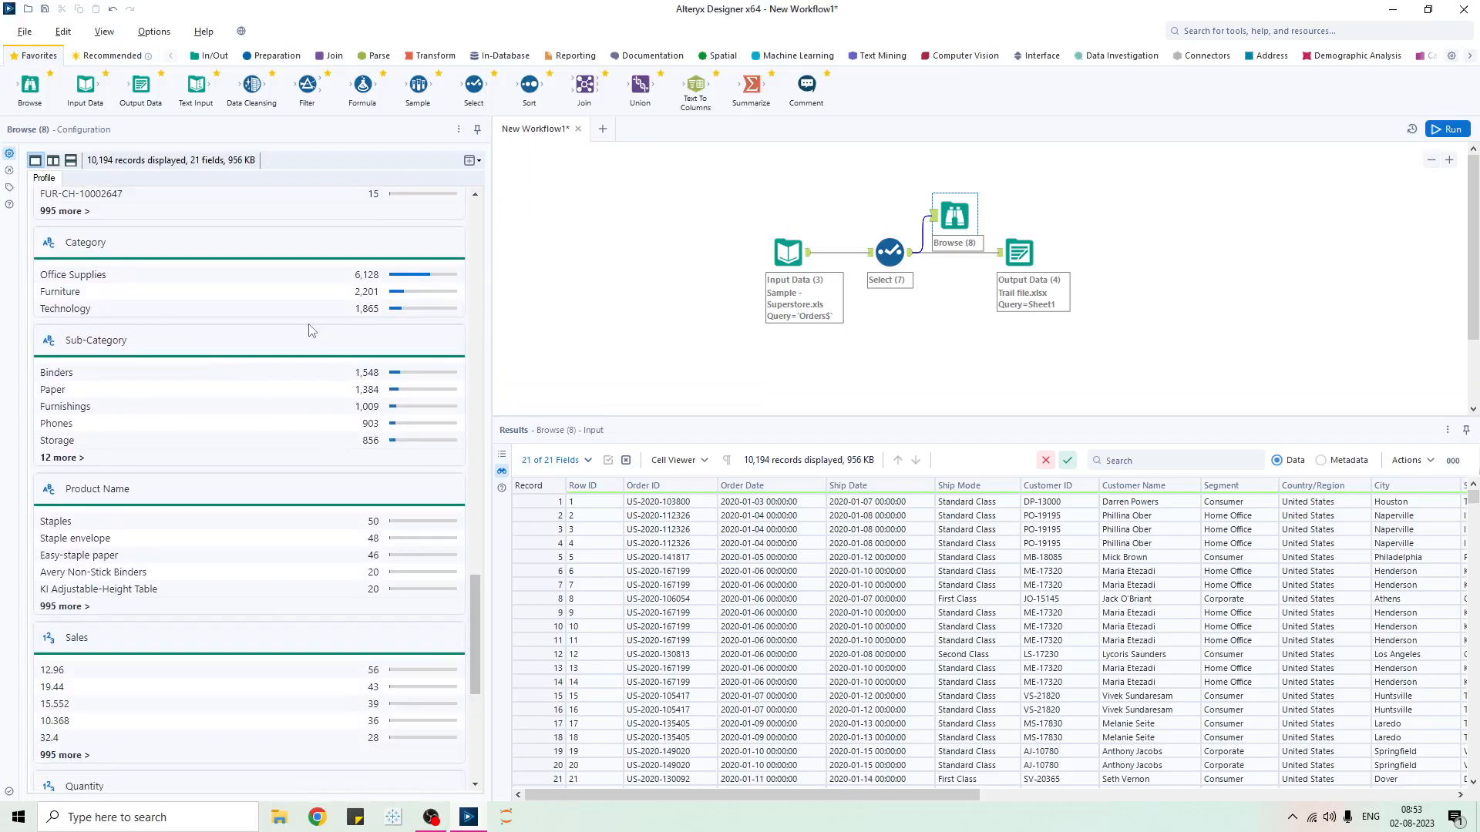
pyautogui.scroll(5, 307, 479)
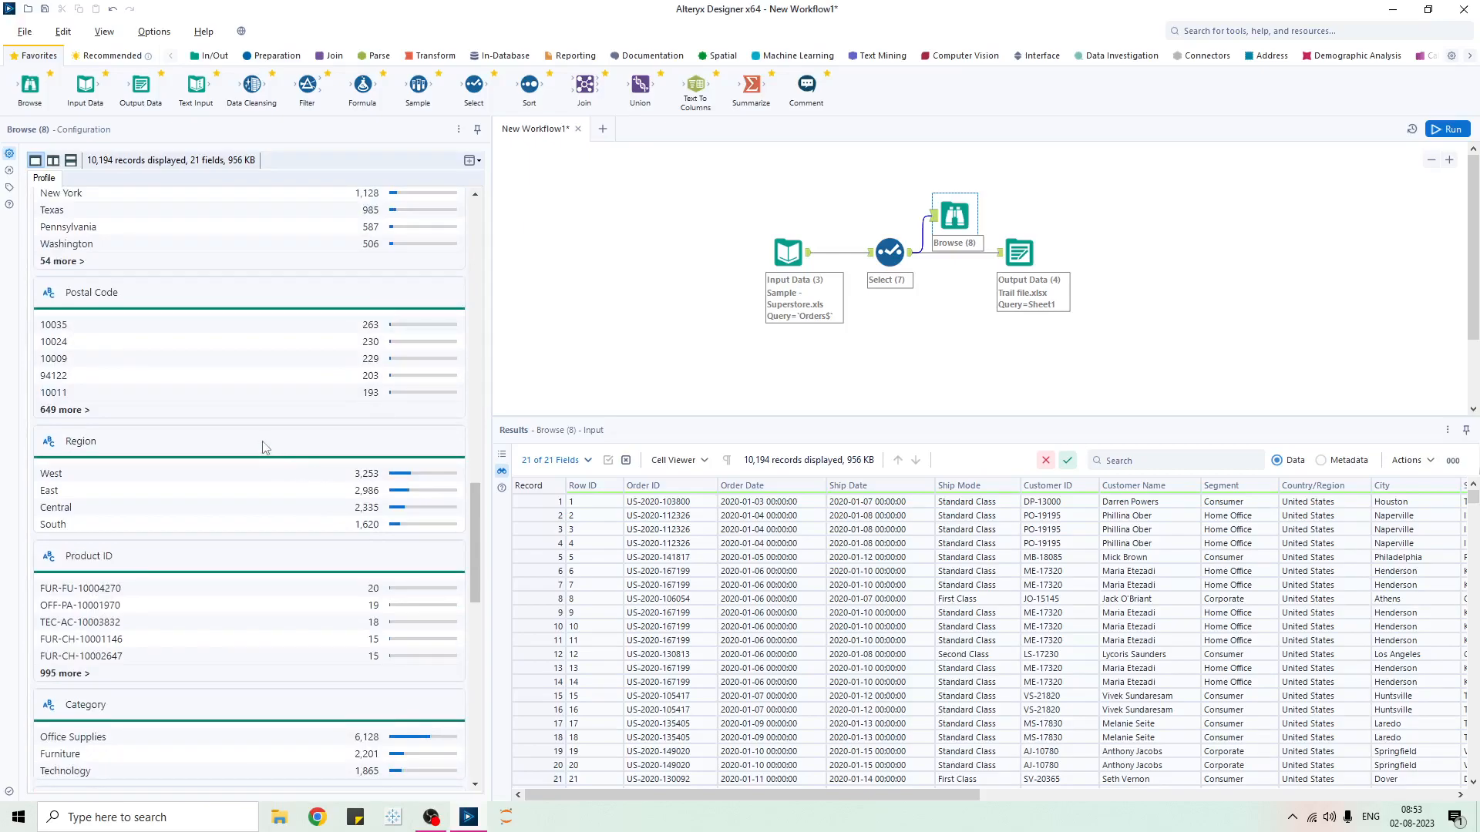
pyautogui.scroll(-3, 265, 448)
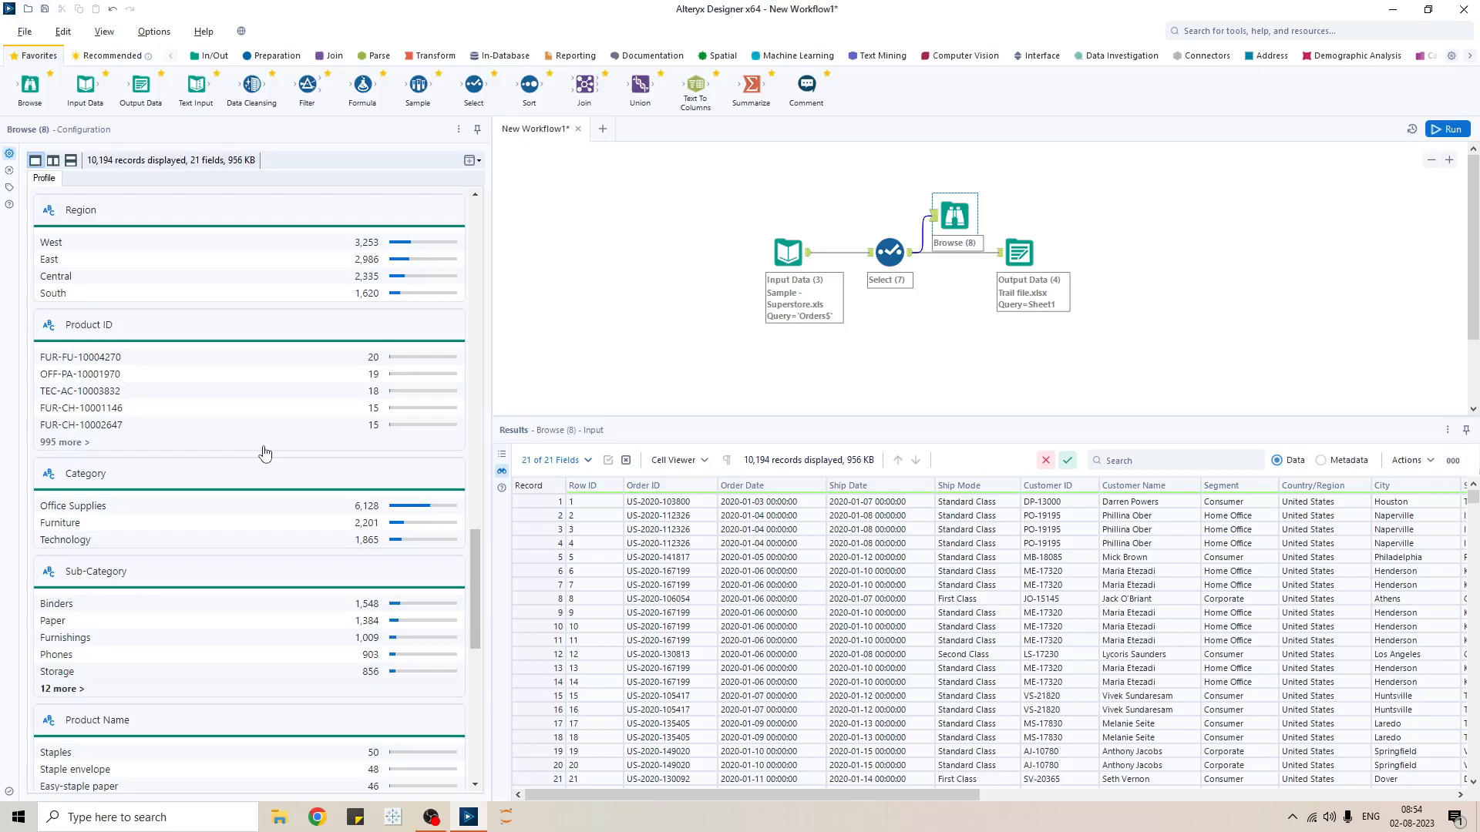
pyautogui.scroll(-4, 276, 470)
pyautogui.scroll(8, 441, 372)
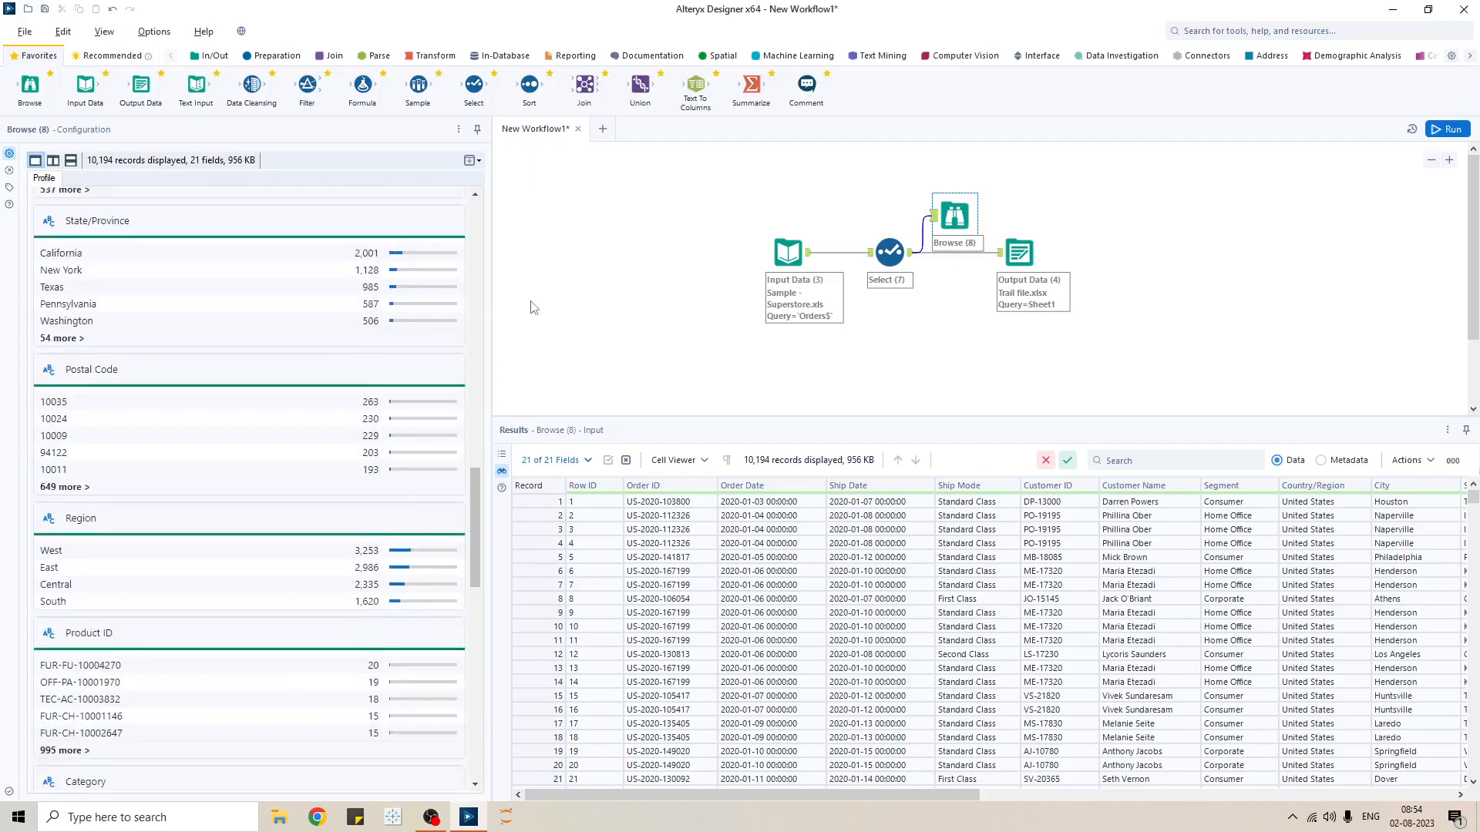
pyautogui.click(543, 281)
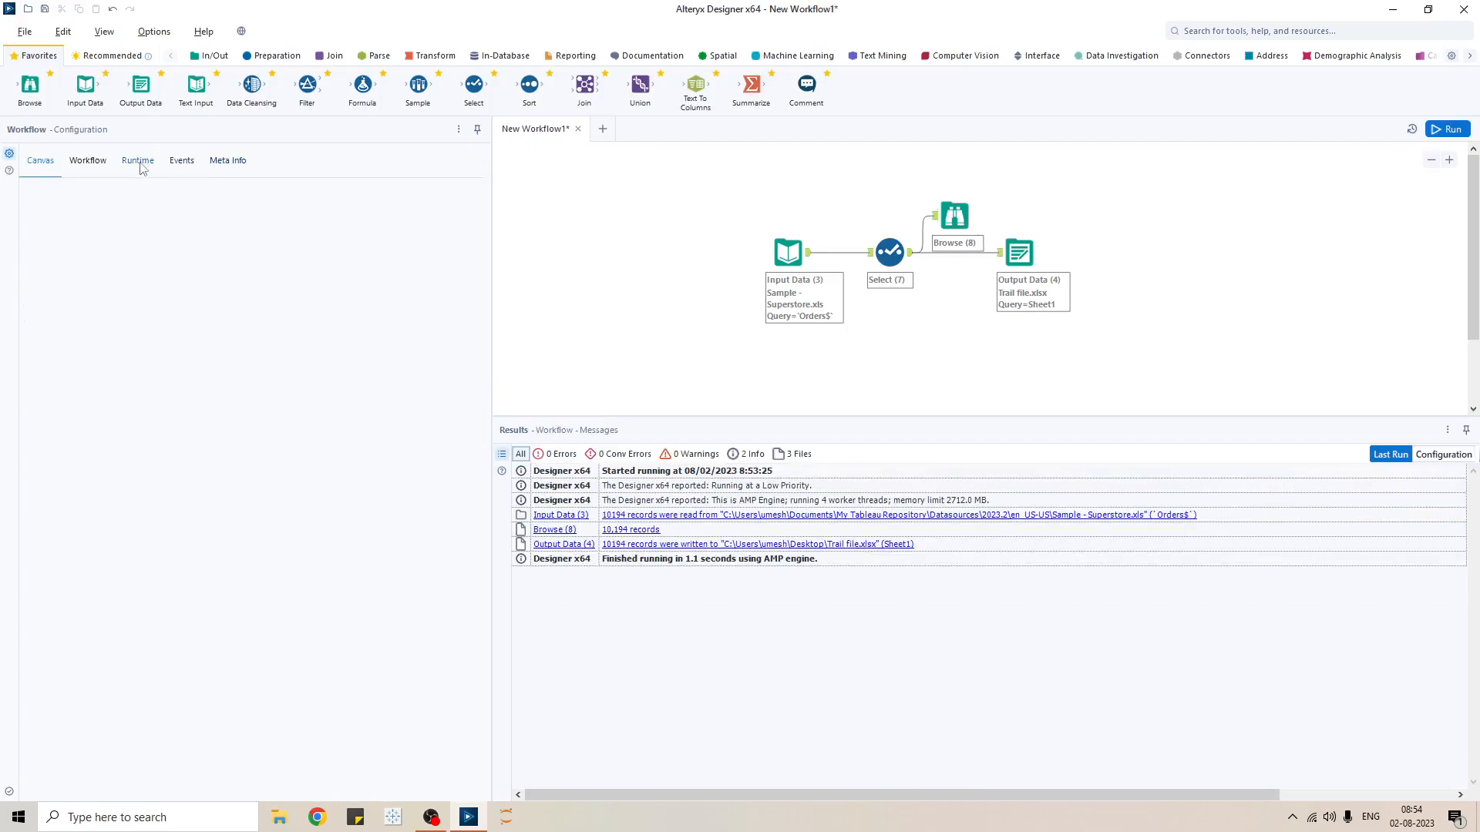
# - Check Disable All Browse Tools, rerun, and confirm Browse (8) reports being disabled with no data
pyautogui.click(139, 162)
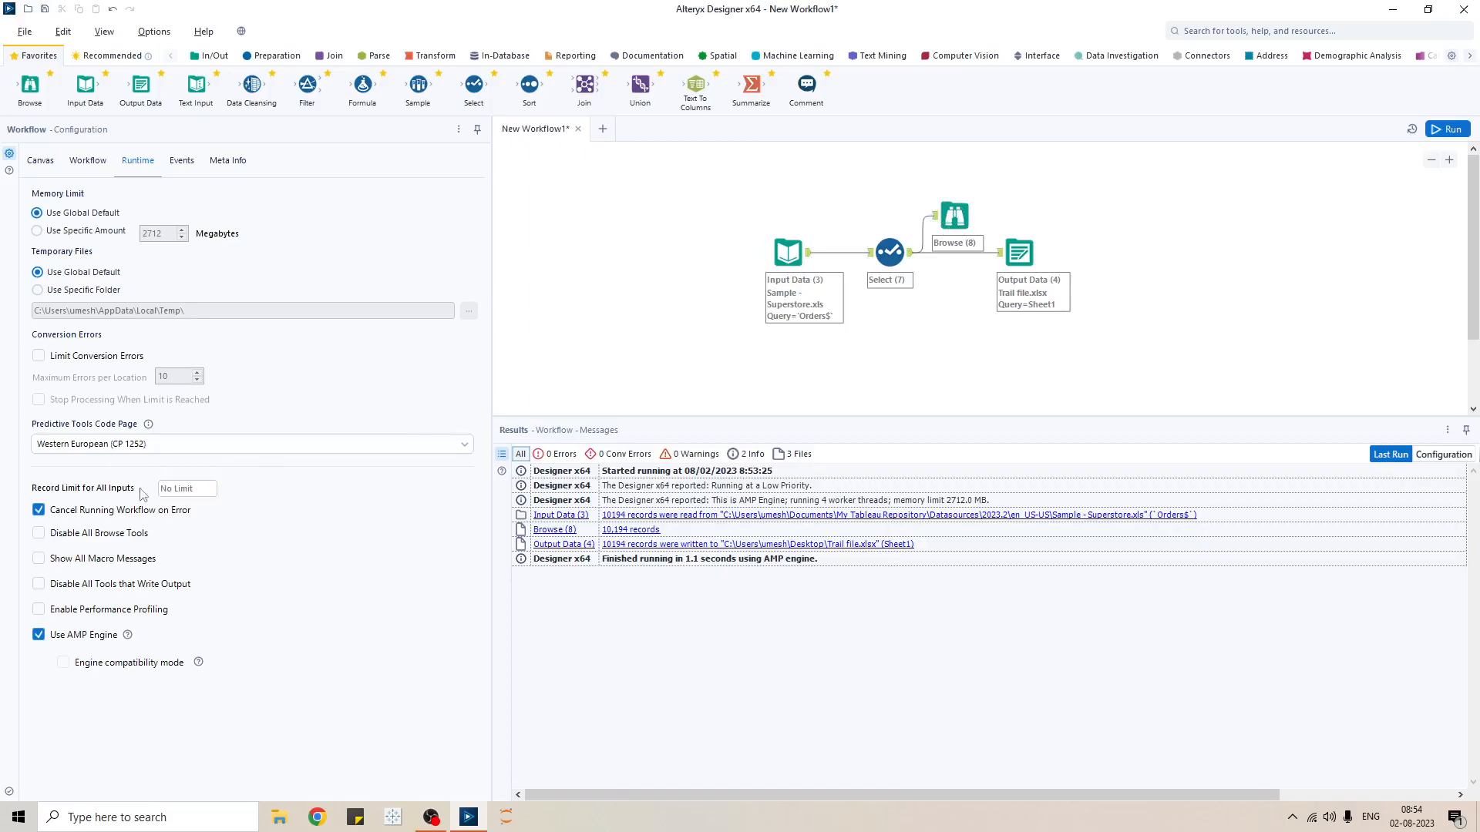
pyautogui.click(38, 533)
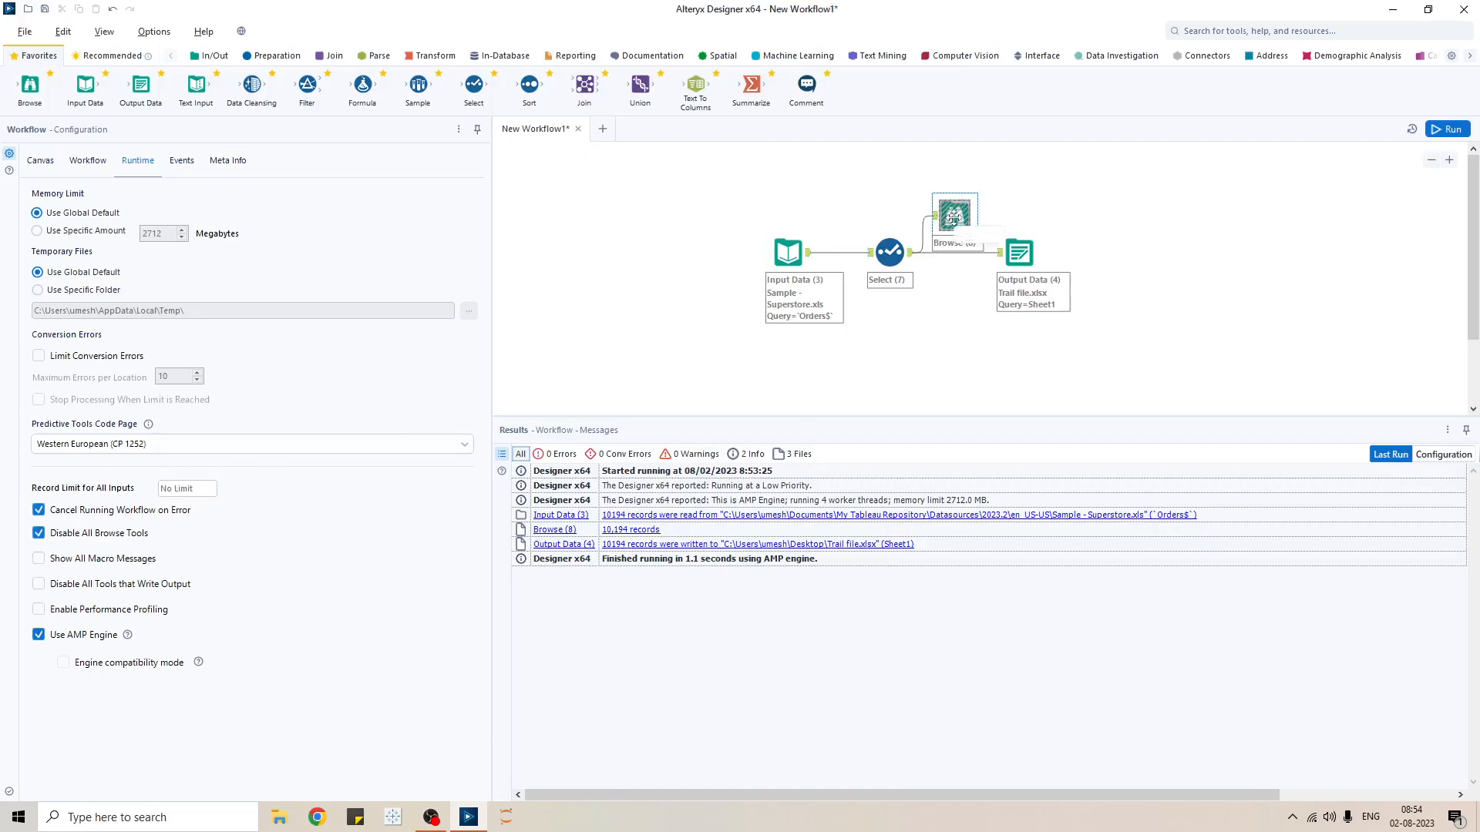
pyautogui.click(1452, 130)
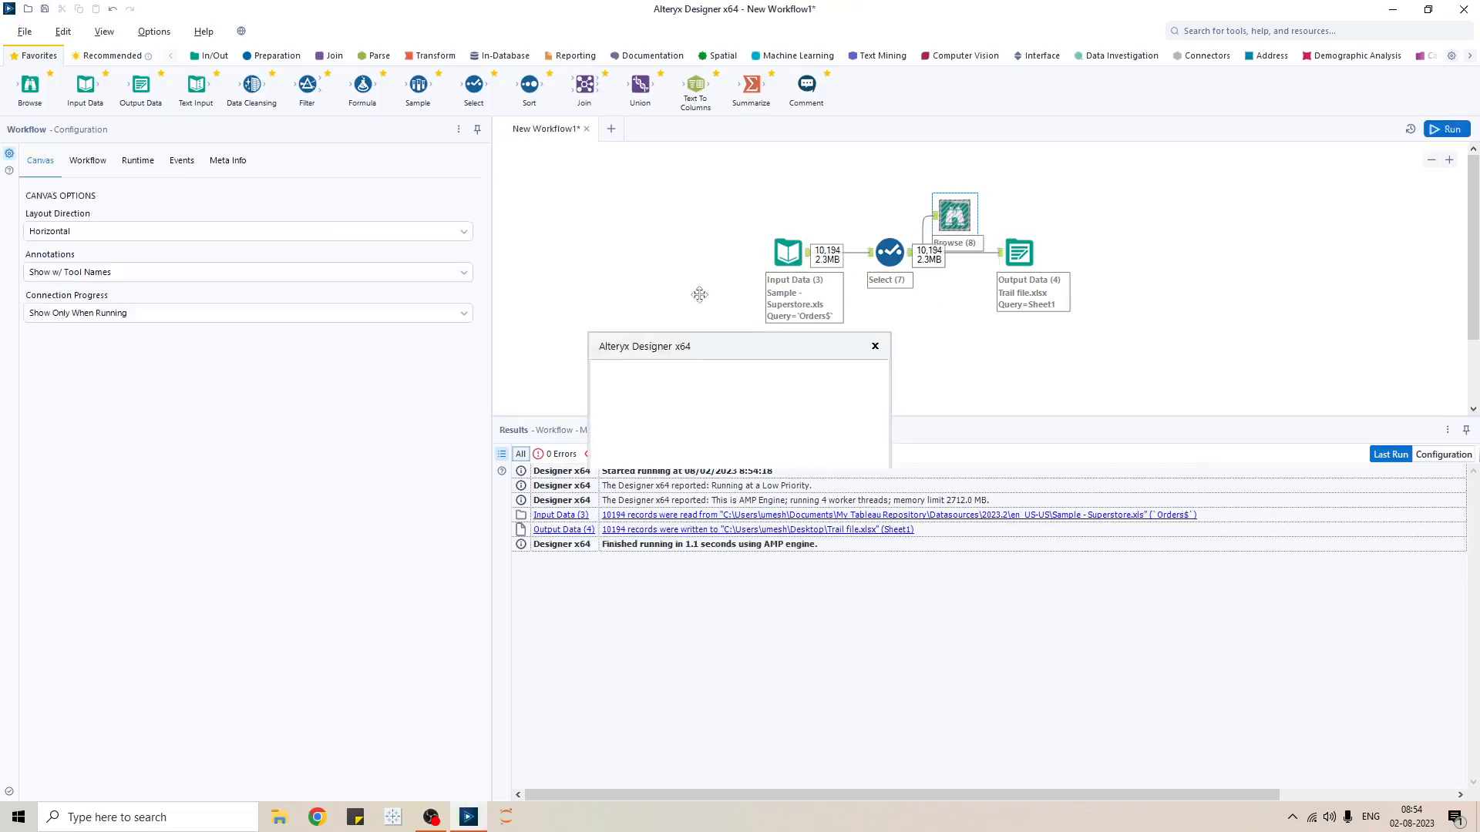
pyautogui.click(833, 440)
pyautogui.click(958, 215)
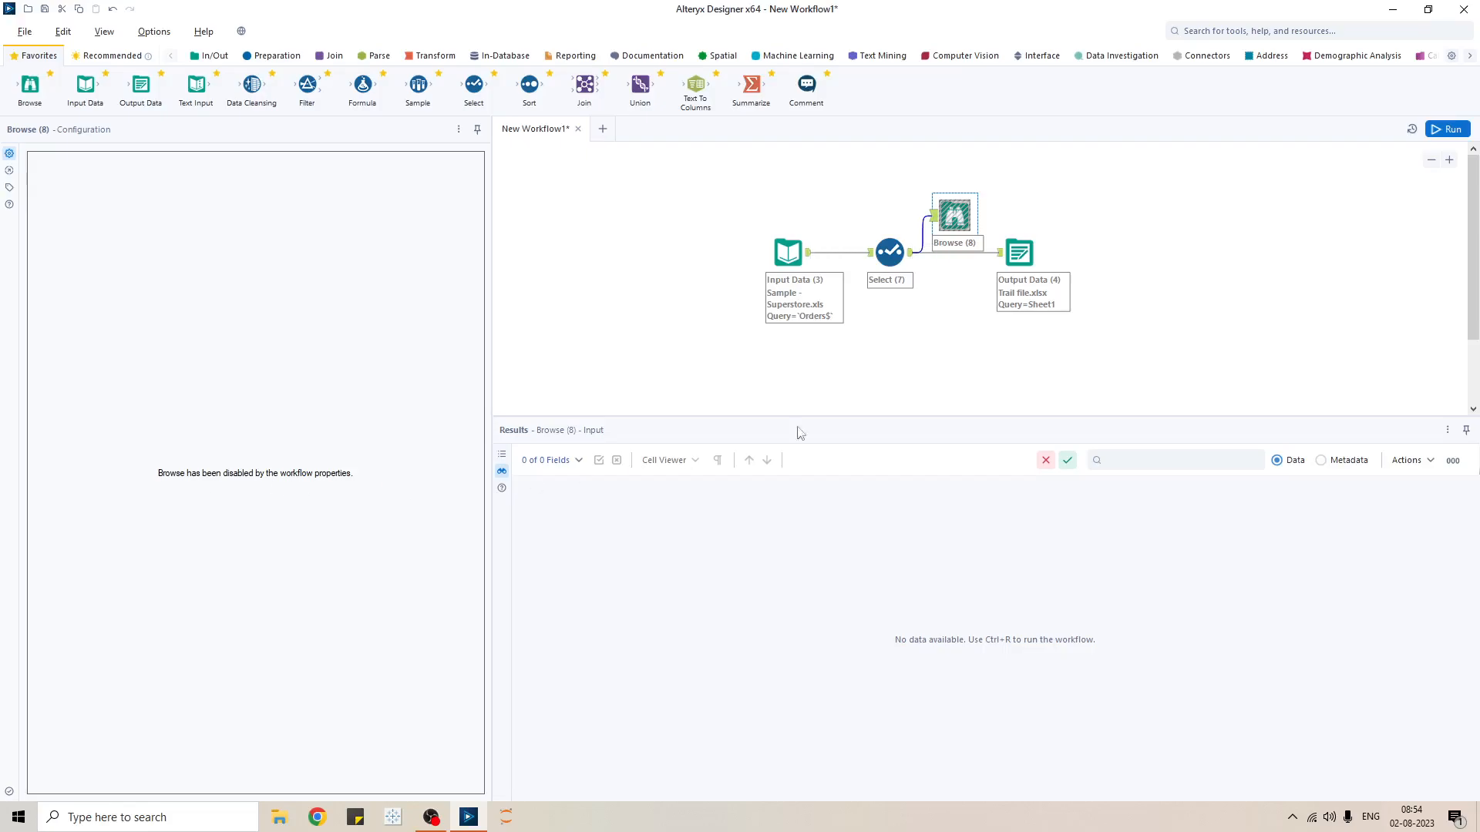
# - Switch the workflow type to Macro, back to Standard Workflow, and return to Runtime settings
pyautogui.click(930, 377)
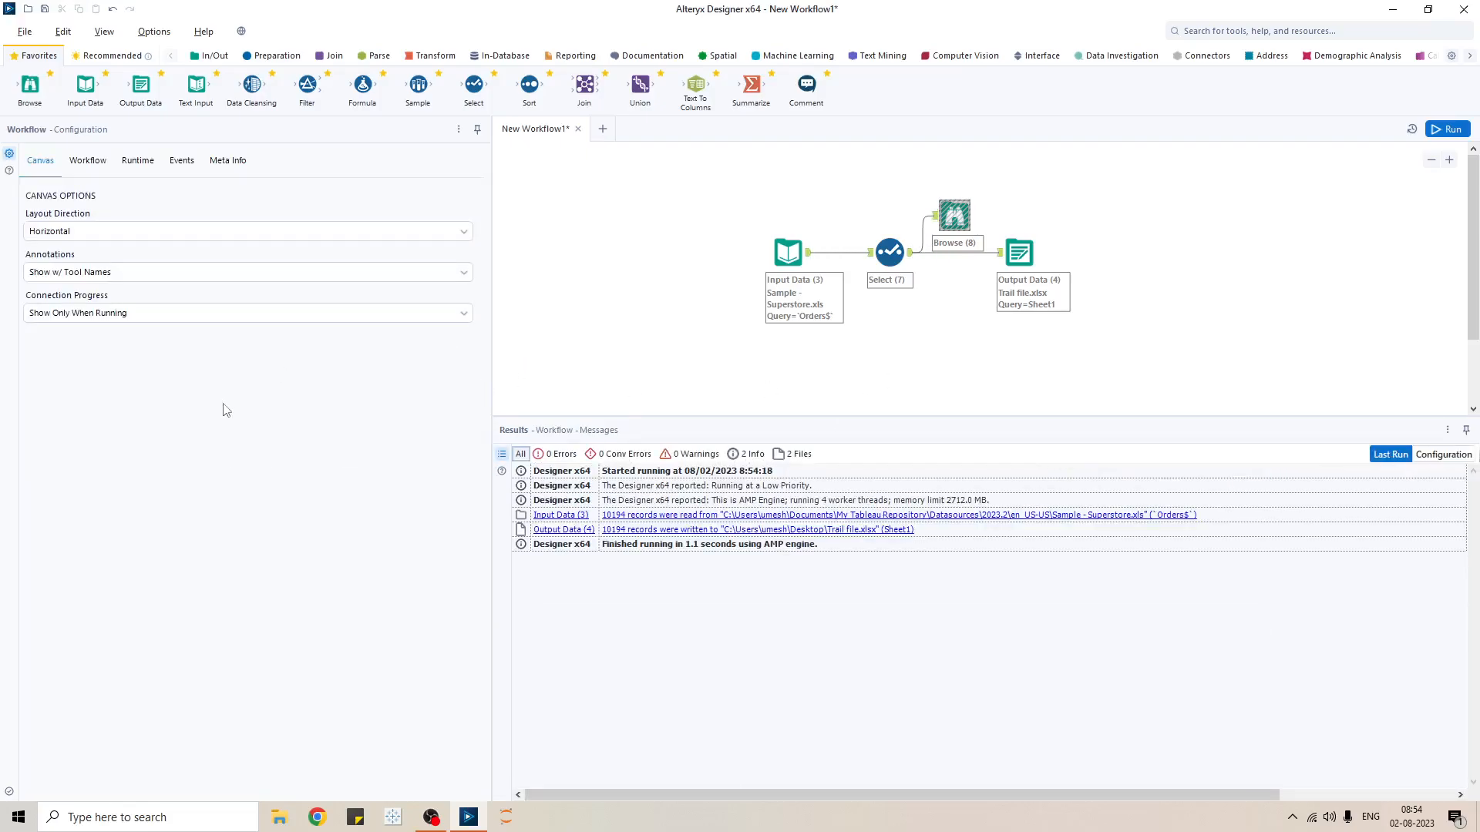
pyautogui.click(141, 161)
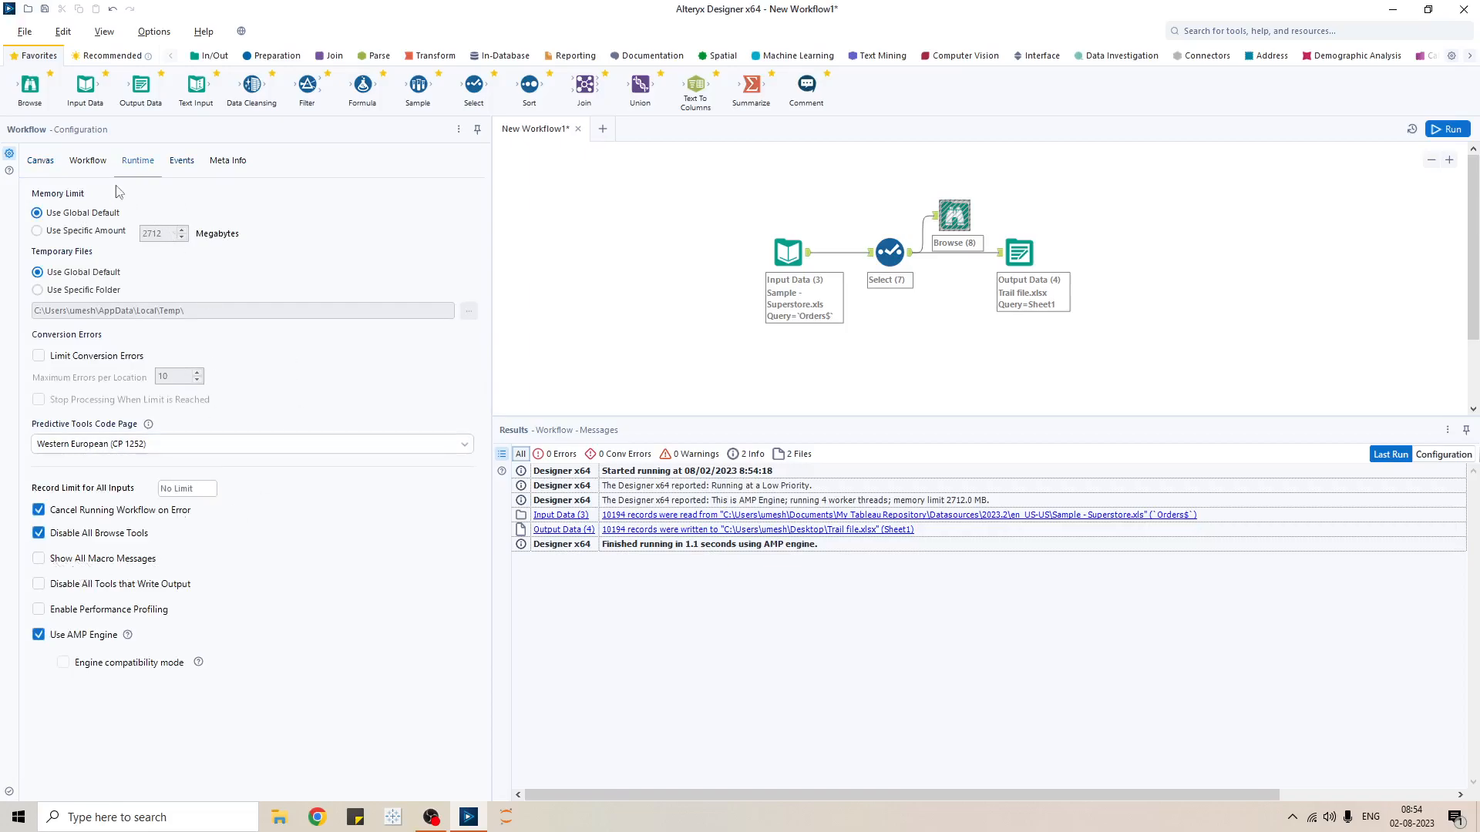
pyautogui.click(88, 160)
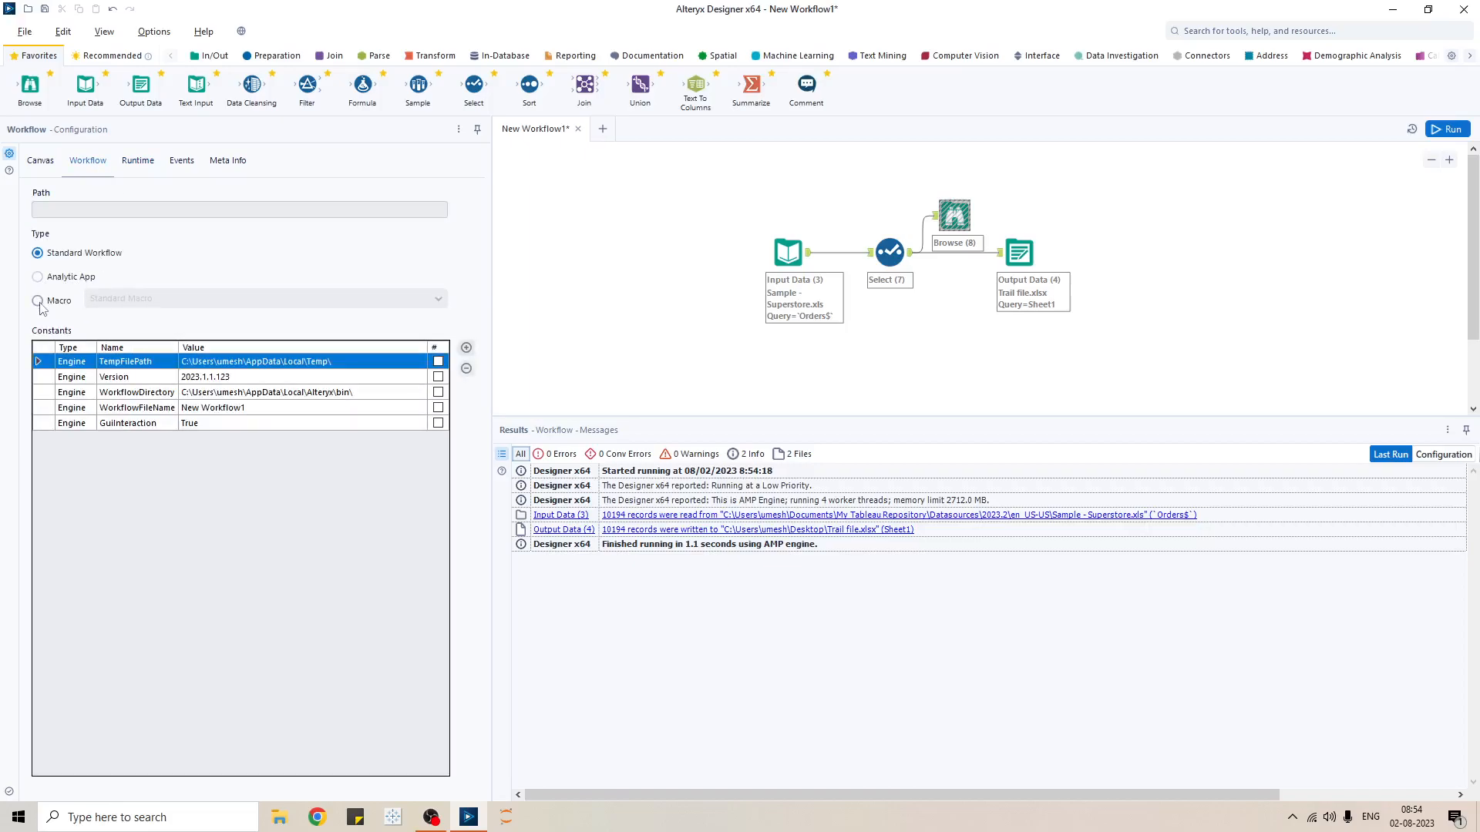
pyautogui.click(39, 303)
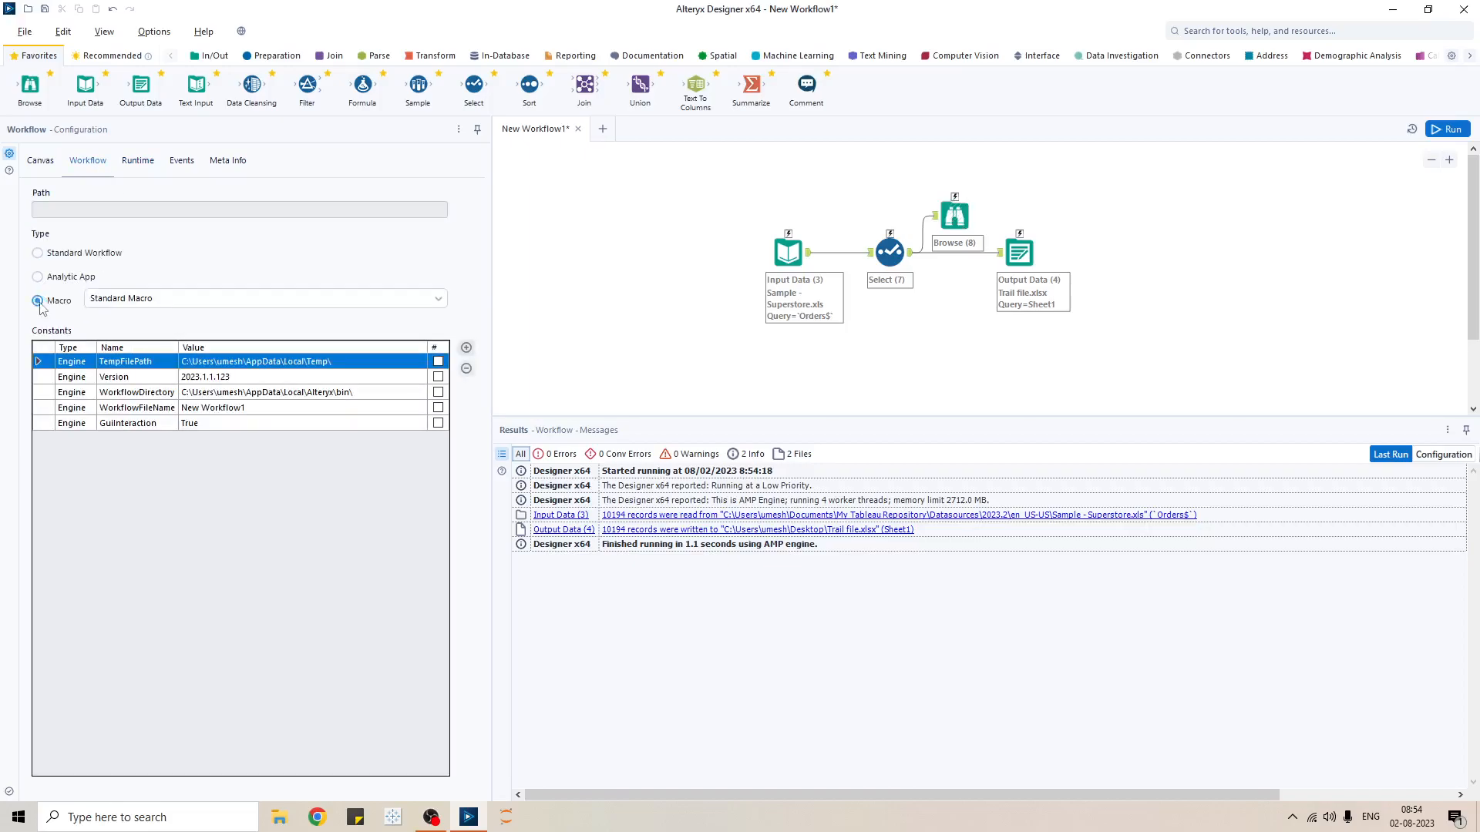
pyautogui.click(38, 254)
pyautogui.click(139, 160)
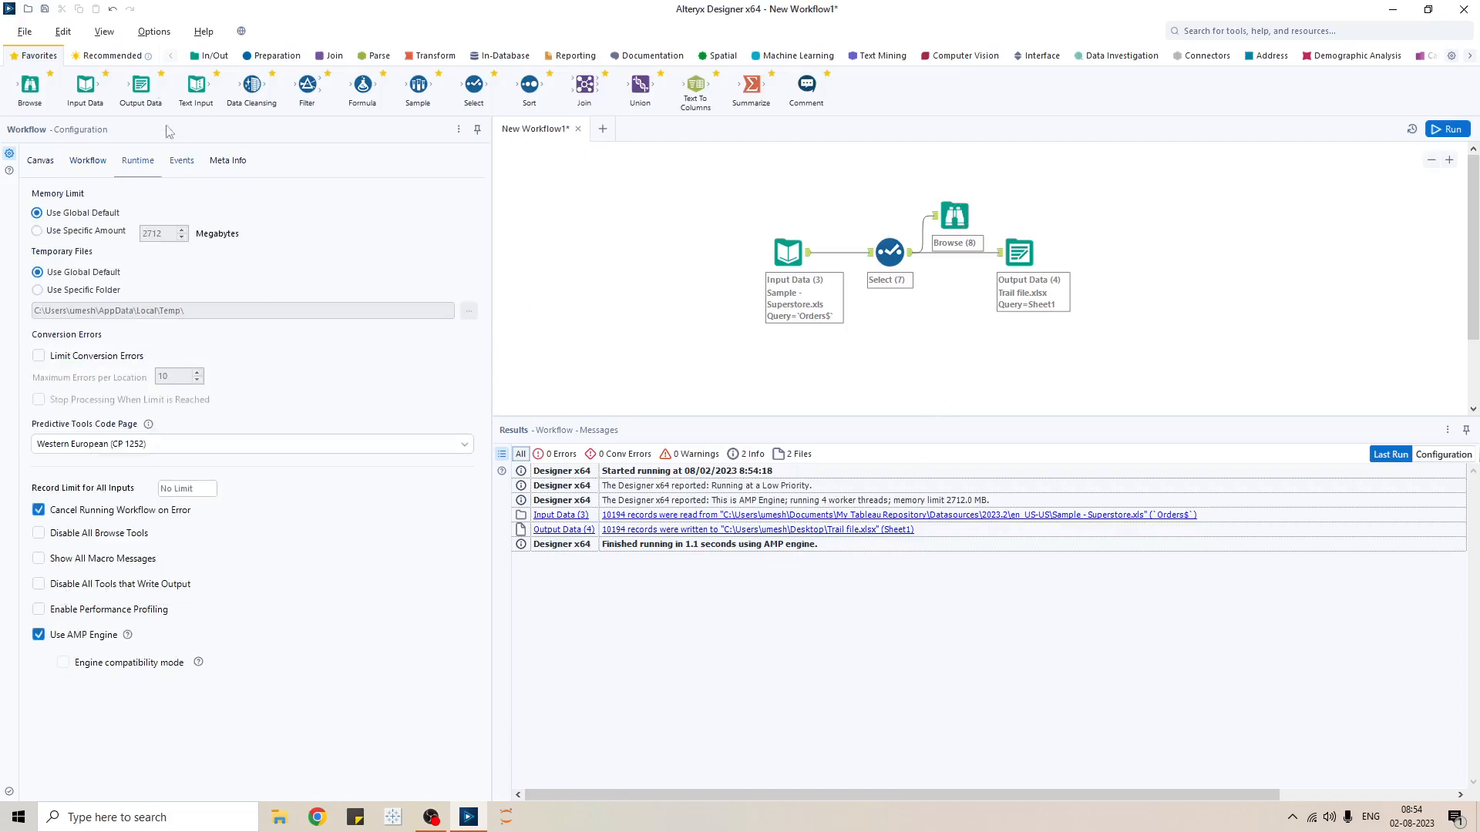
# - Review Output Data (4)'s Trail file.xlsx destination, rerun writing 10,194 records, and reopen Runtime
pyautogui.click(1027, 255)
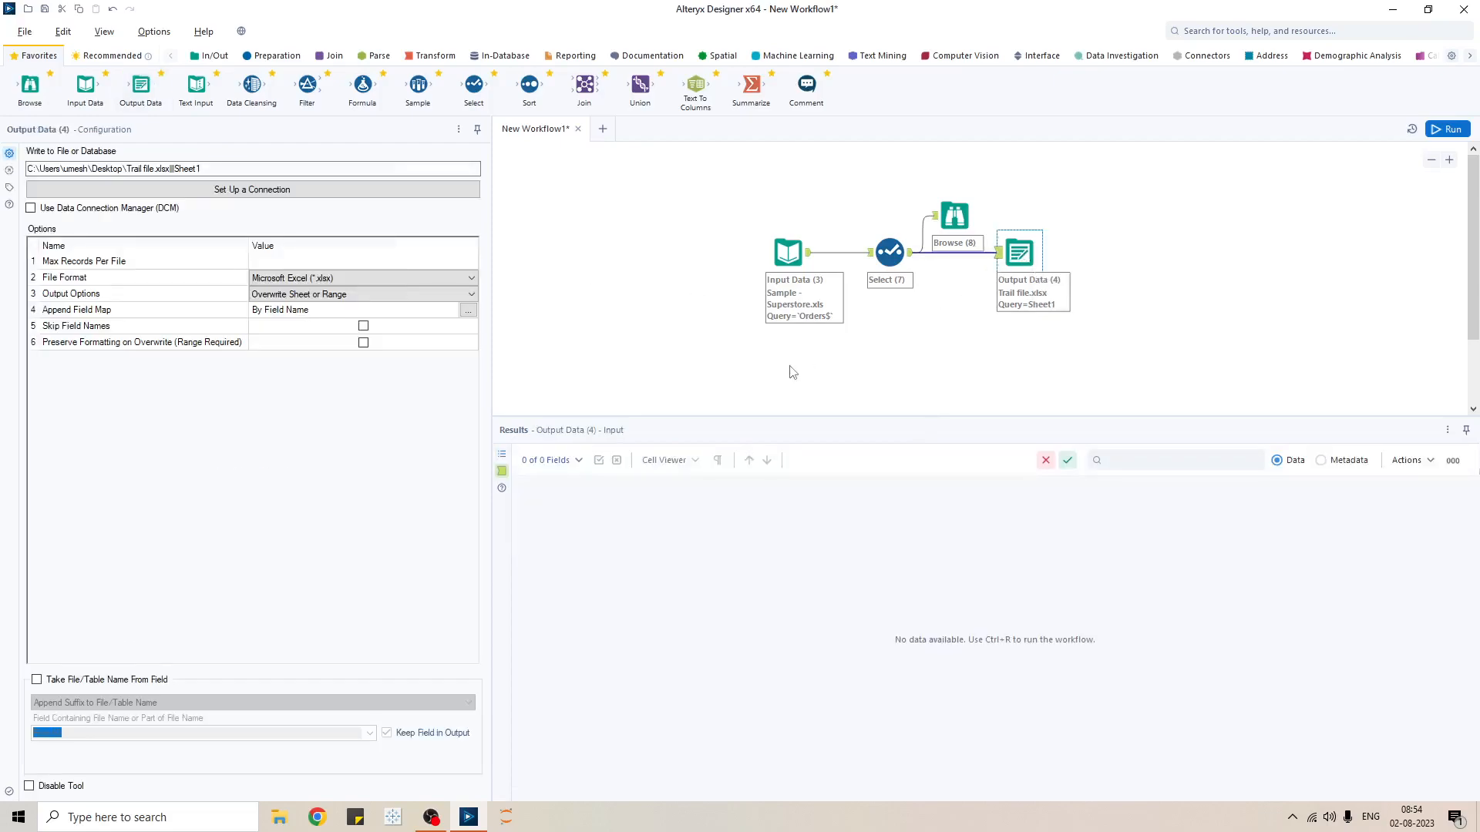
pyautogui.click(1392, 12)
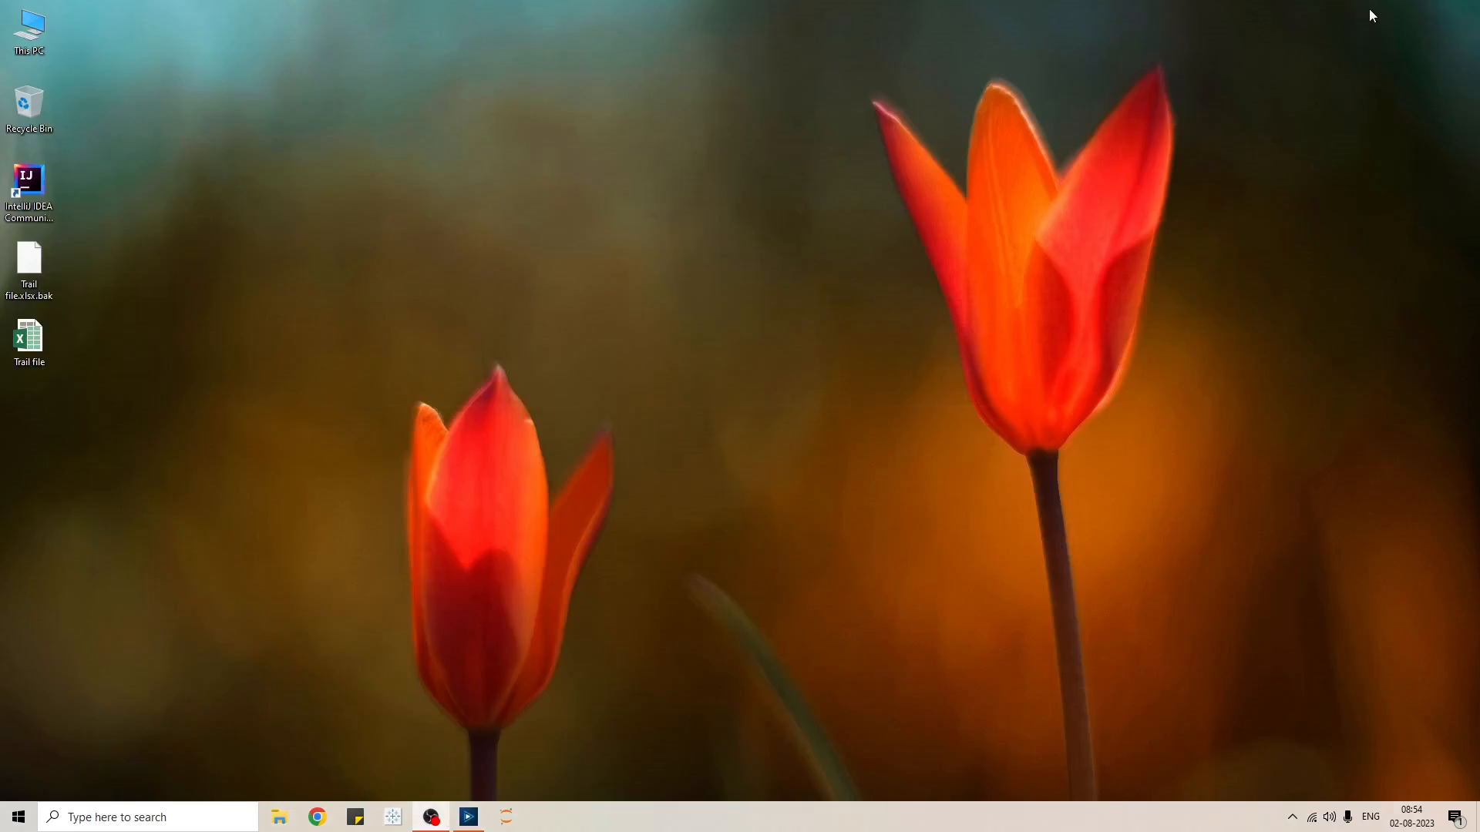
pyautogui.hotkey('alt', 'Tab')
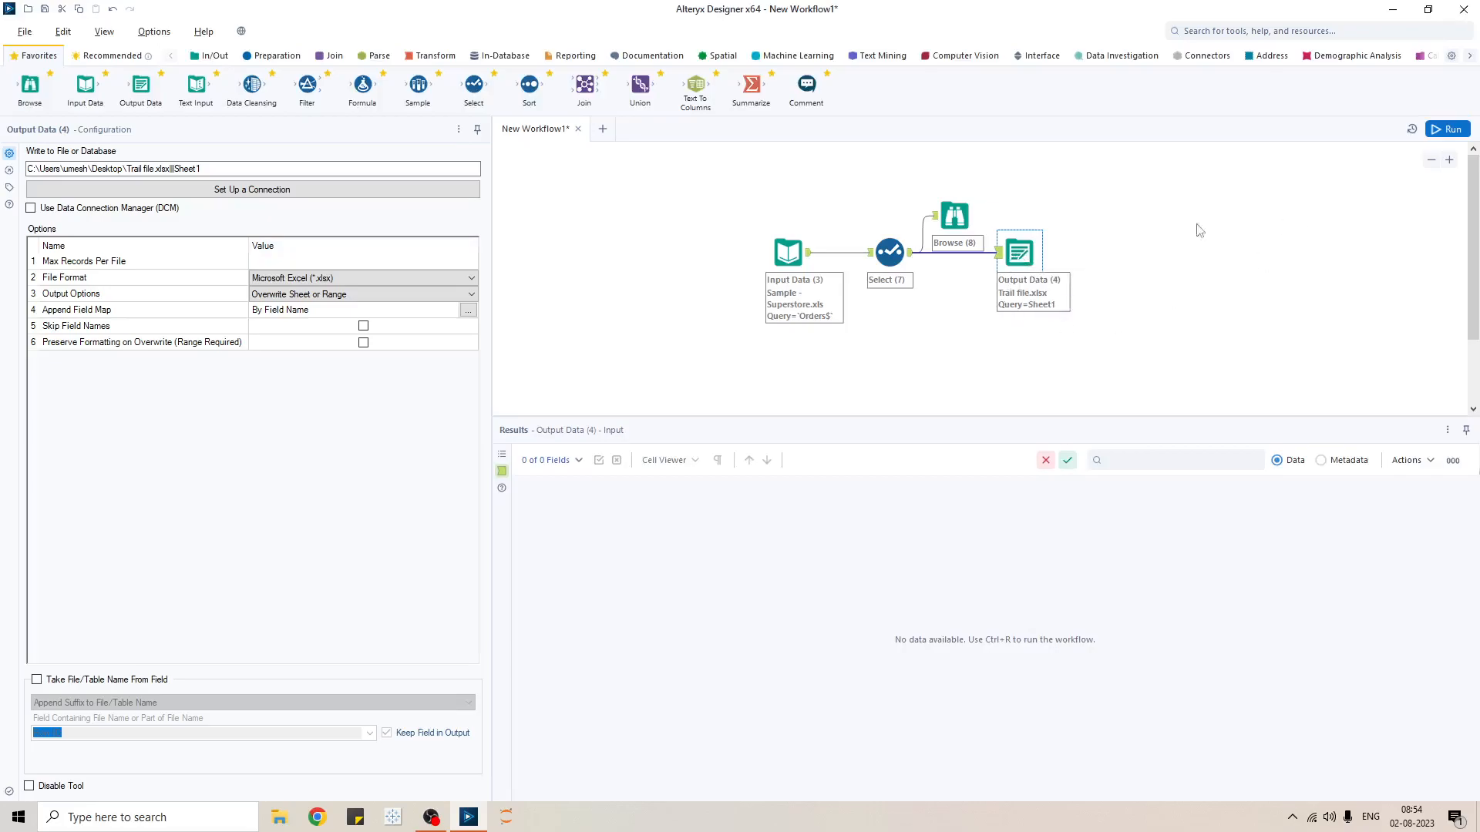
pyautogui.click(638, 255)
pyautogui.hotkey('ctrl', 'r')
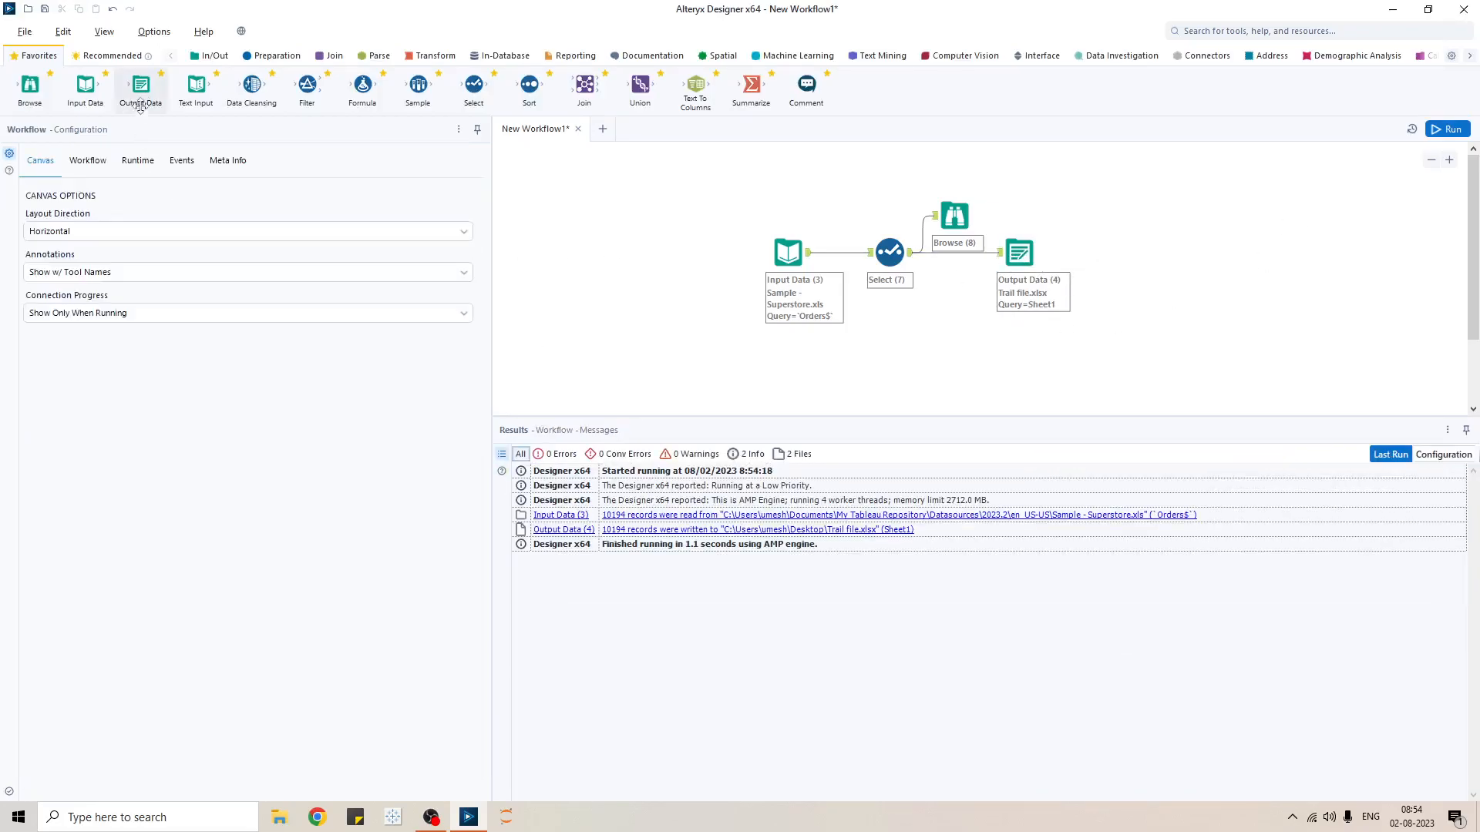
pyautogui.click(147, 163)
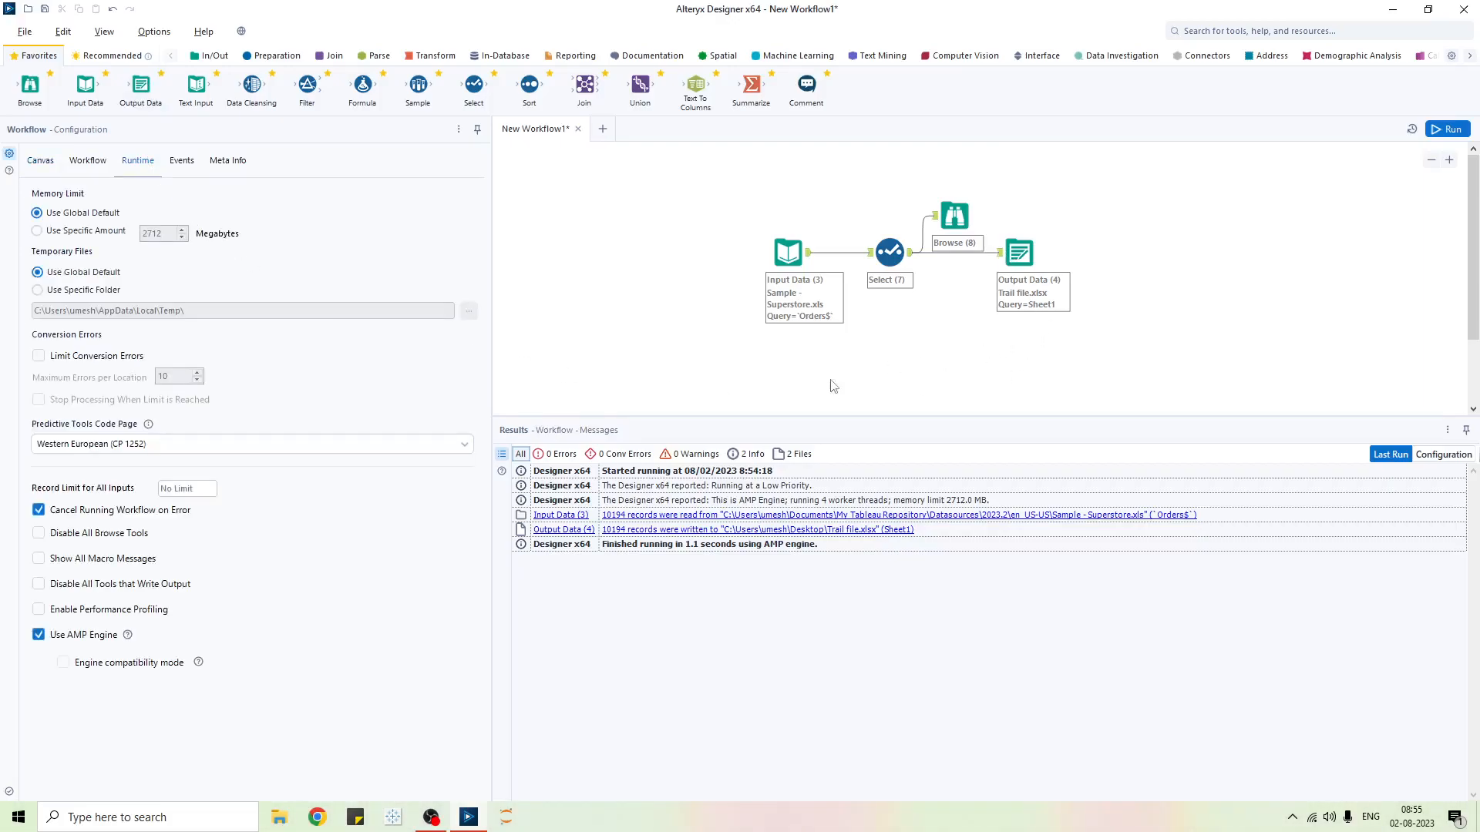
# - Check Disable All Tools that Write Output and rerun; Output Data (4) reads 10,194 records, writes none
pyautogui.click(39, 584)
pyautogui.click(1453, 129)
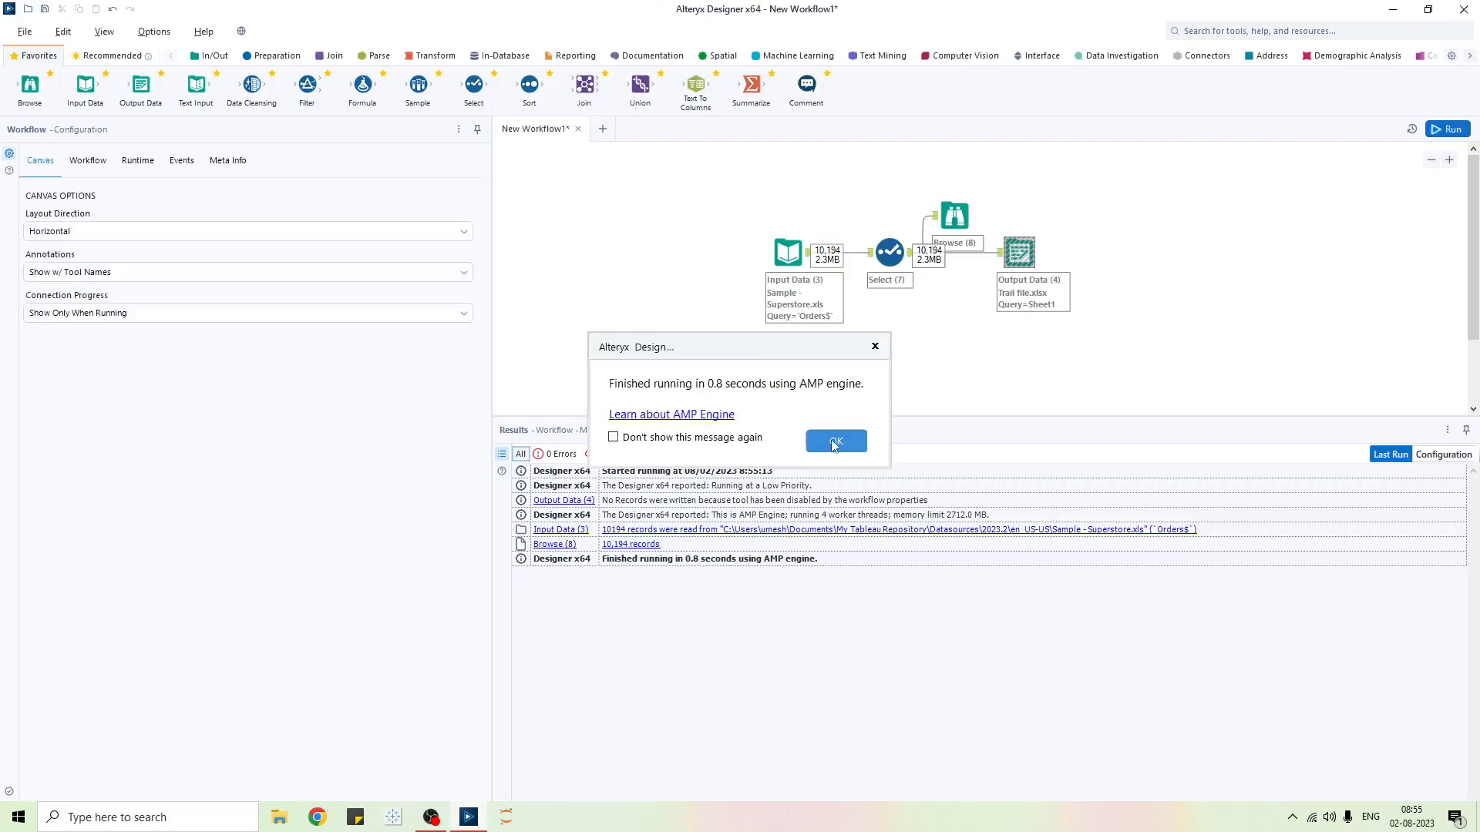
pyautogui.click(803, 442)
pyautogui.click(1017, 253)
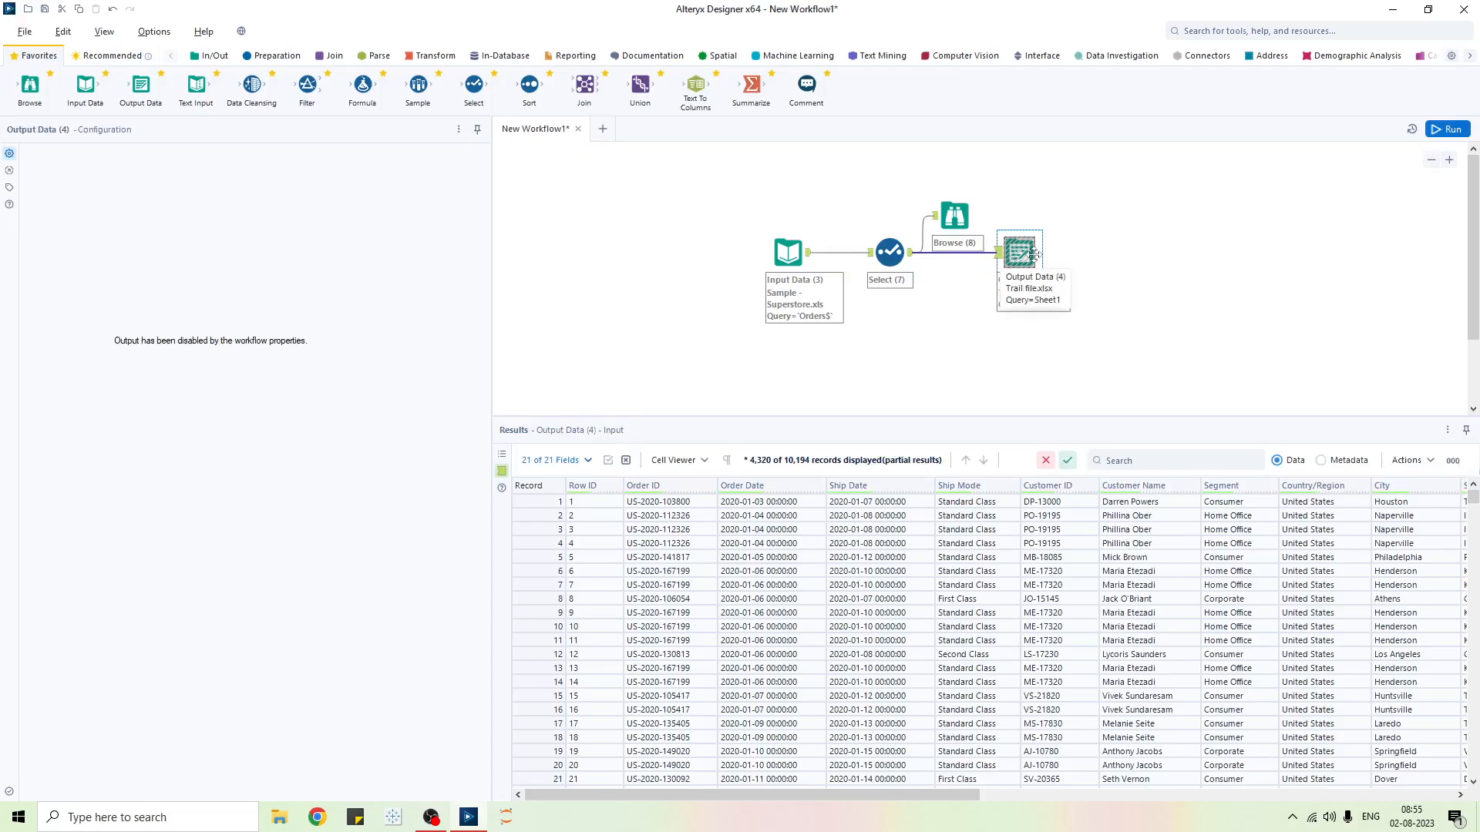
pyautogui.click(569, 296)
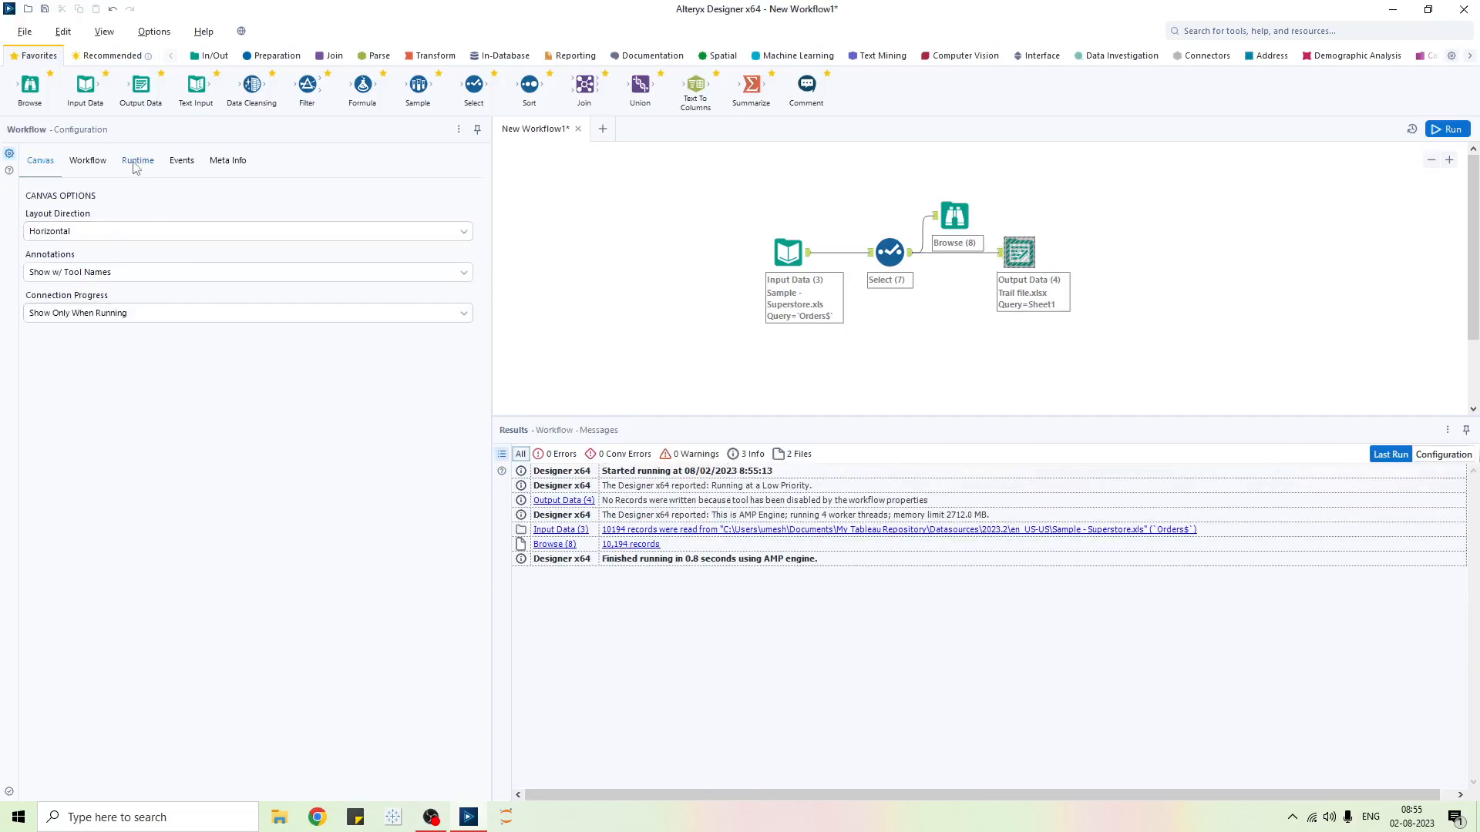
# - Check Disable All Browse Tools in the Runtime settings, then bring up the Events settings
pyautogui.click(138, 160)
pyautogui.click(39, 533)
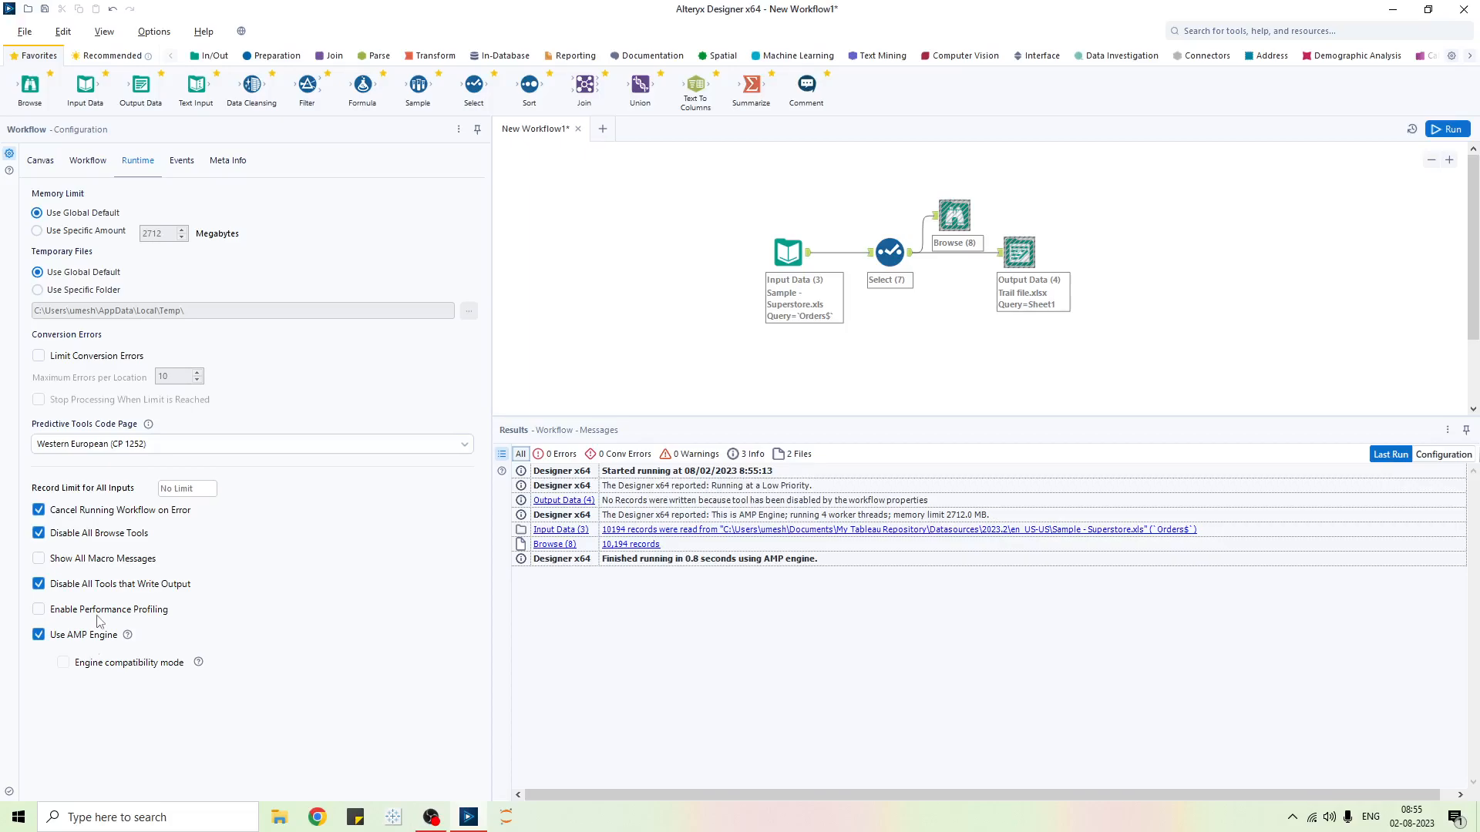
pyautogui.click(182, 165)
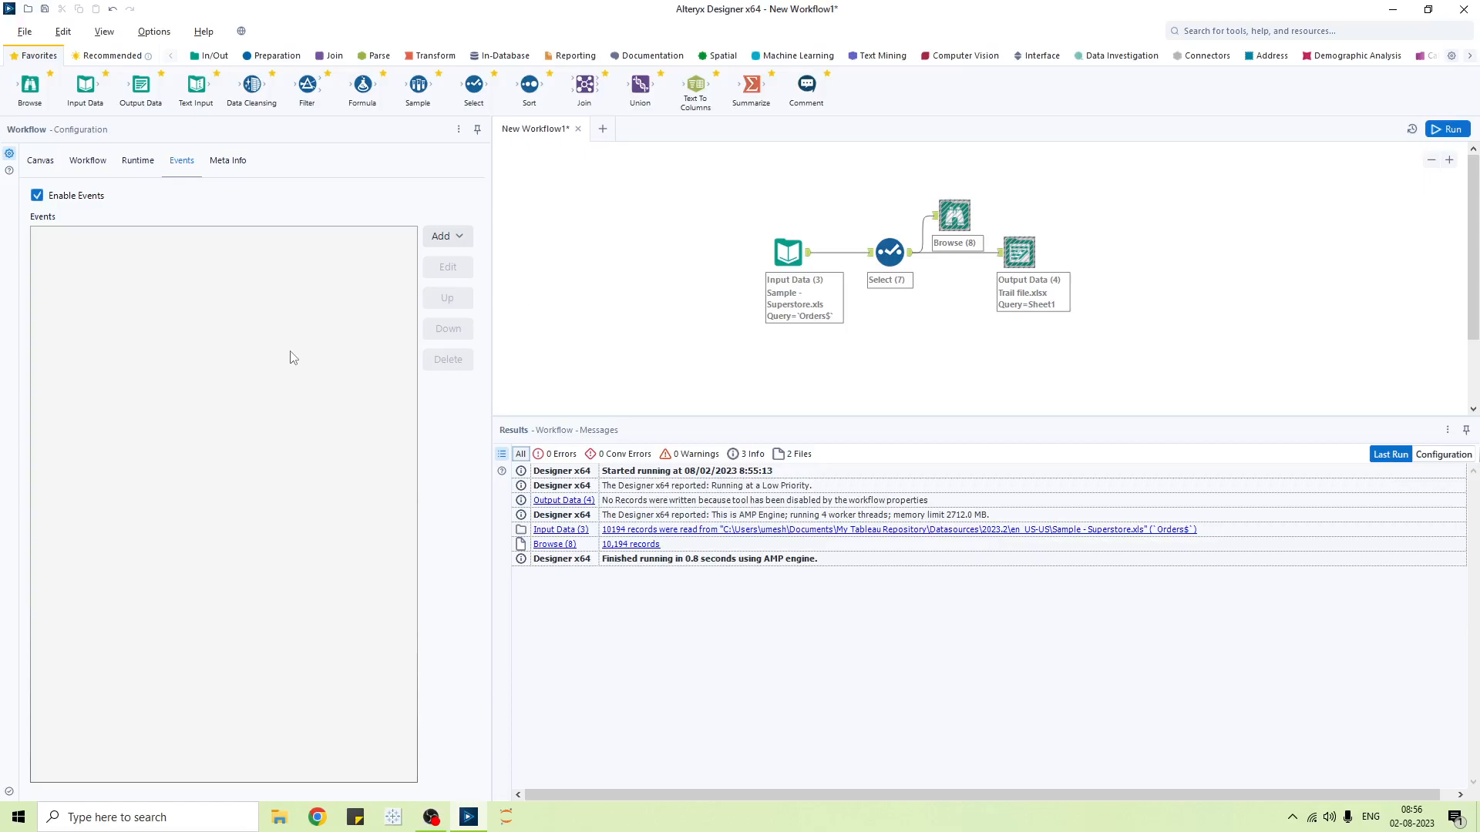
pyautogui.click(450, 241)
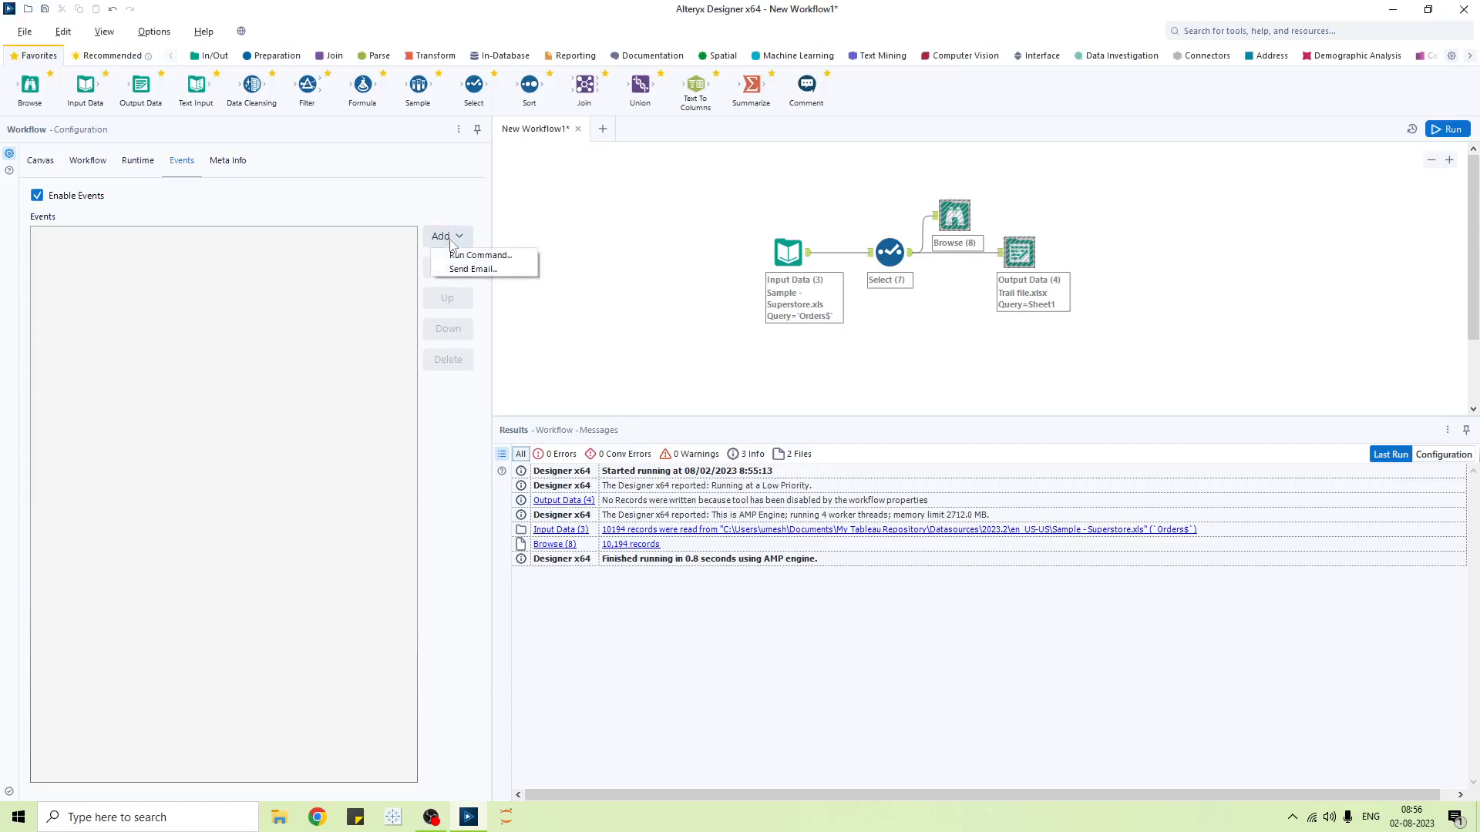
pyautogui.click(497, 256)
pyautogui.moveTo(703, 265); pyautogui.dragTo(495, 245)
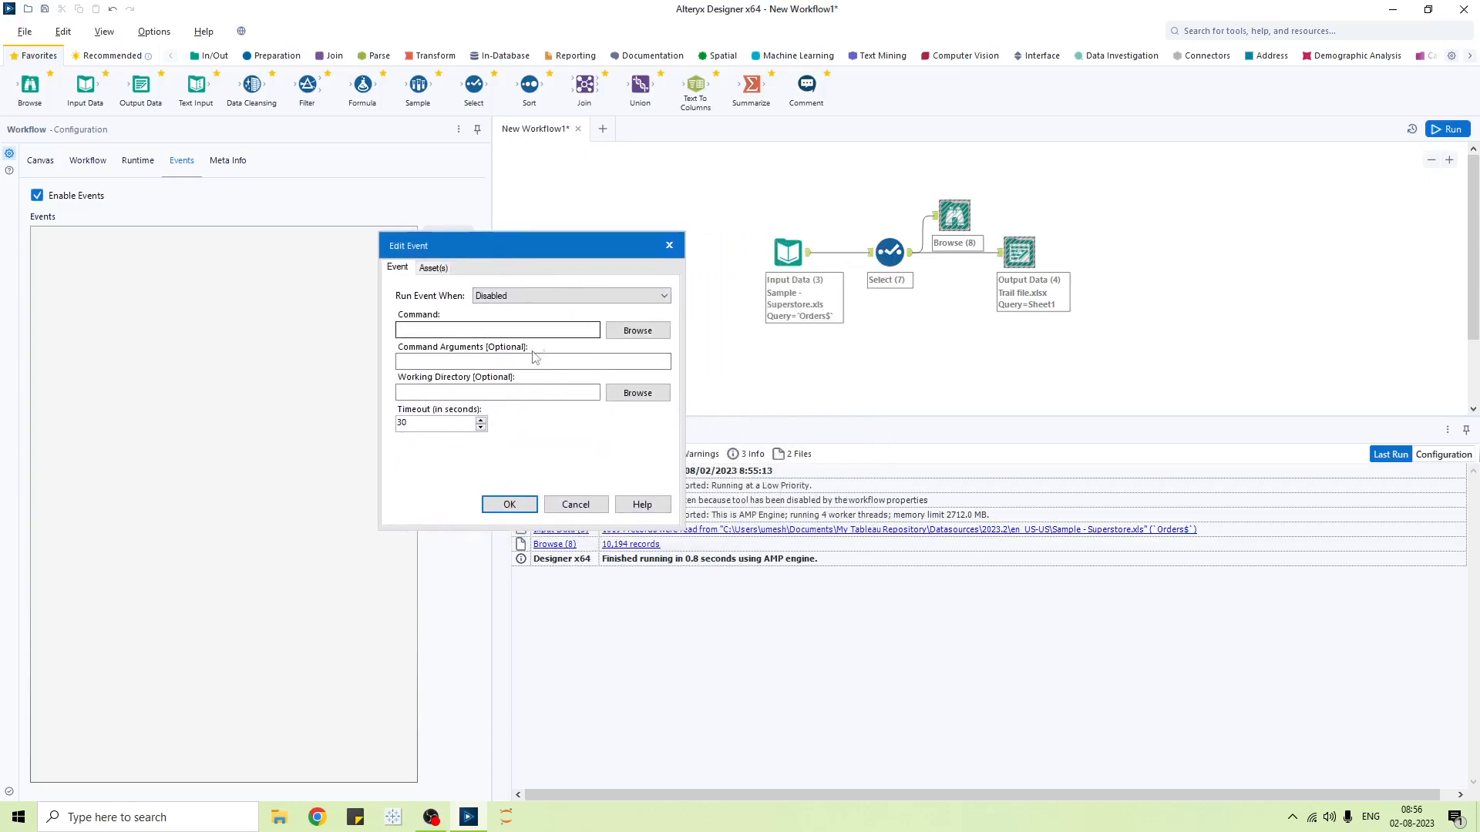
pyautogui.click(535, 301)
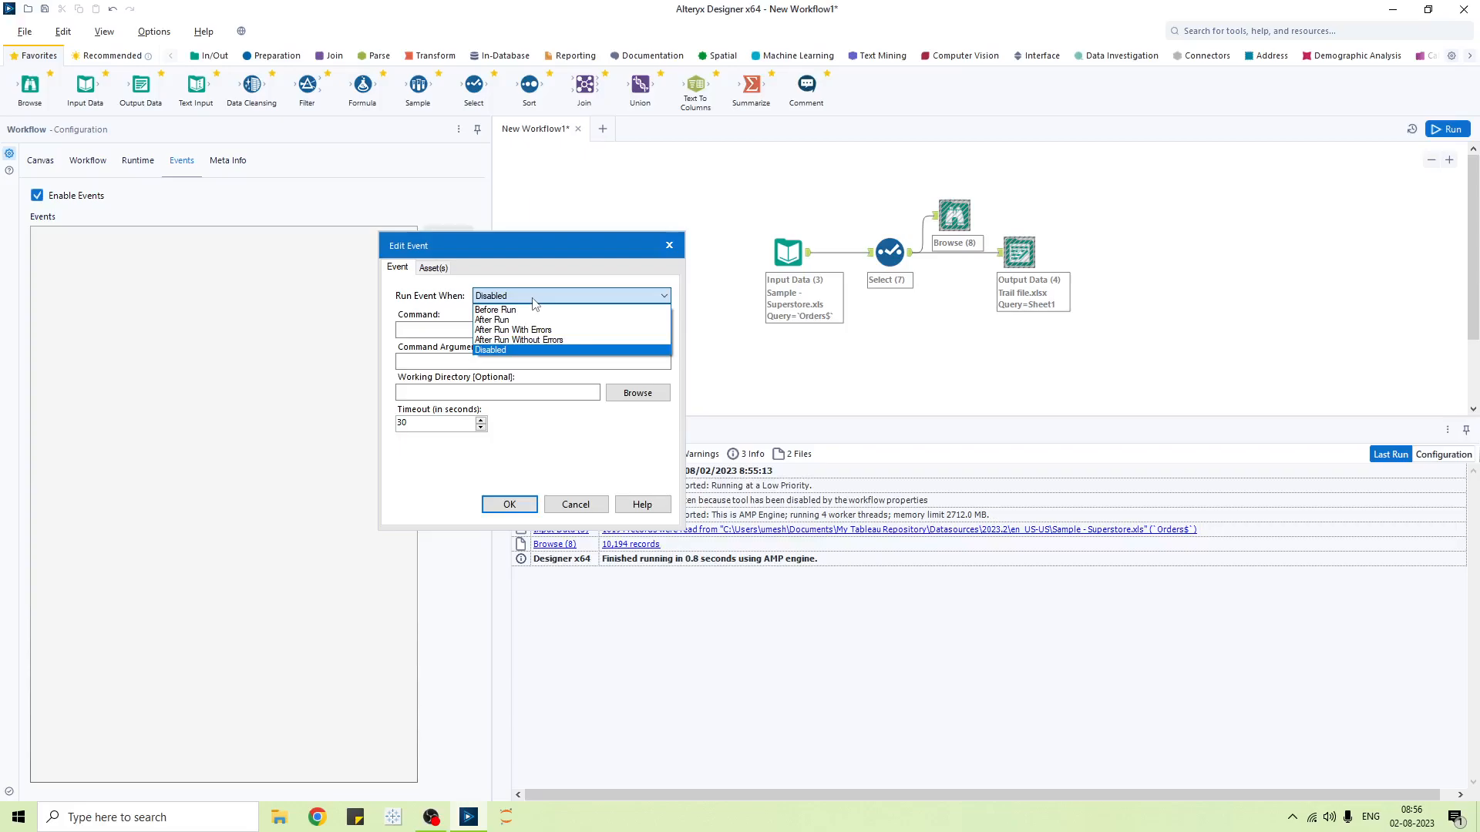
pyautogui.click(535, 301)
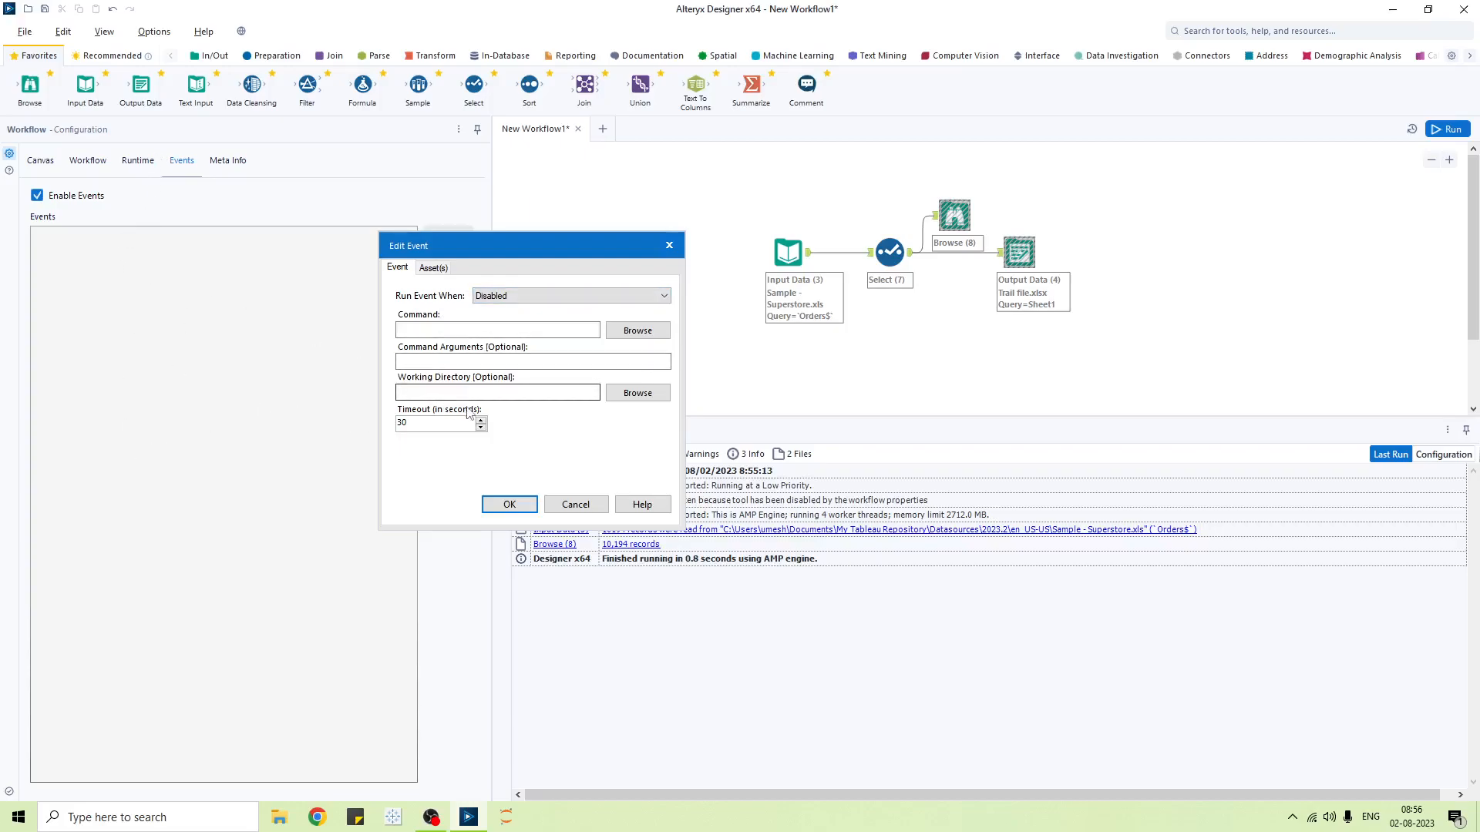
pyautogui.click(642, 333)
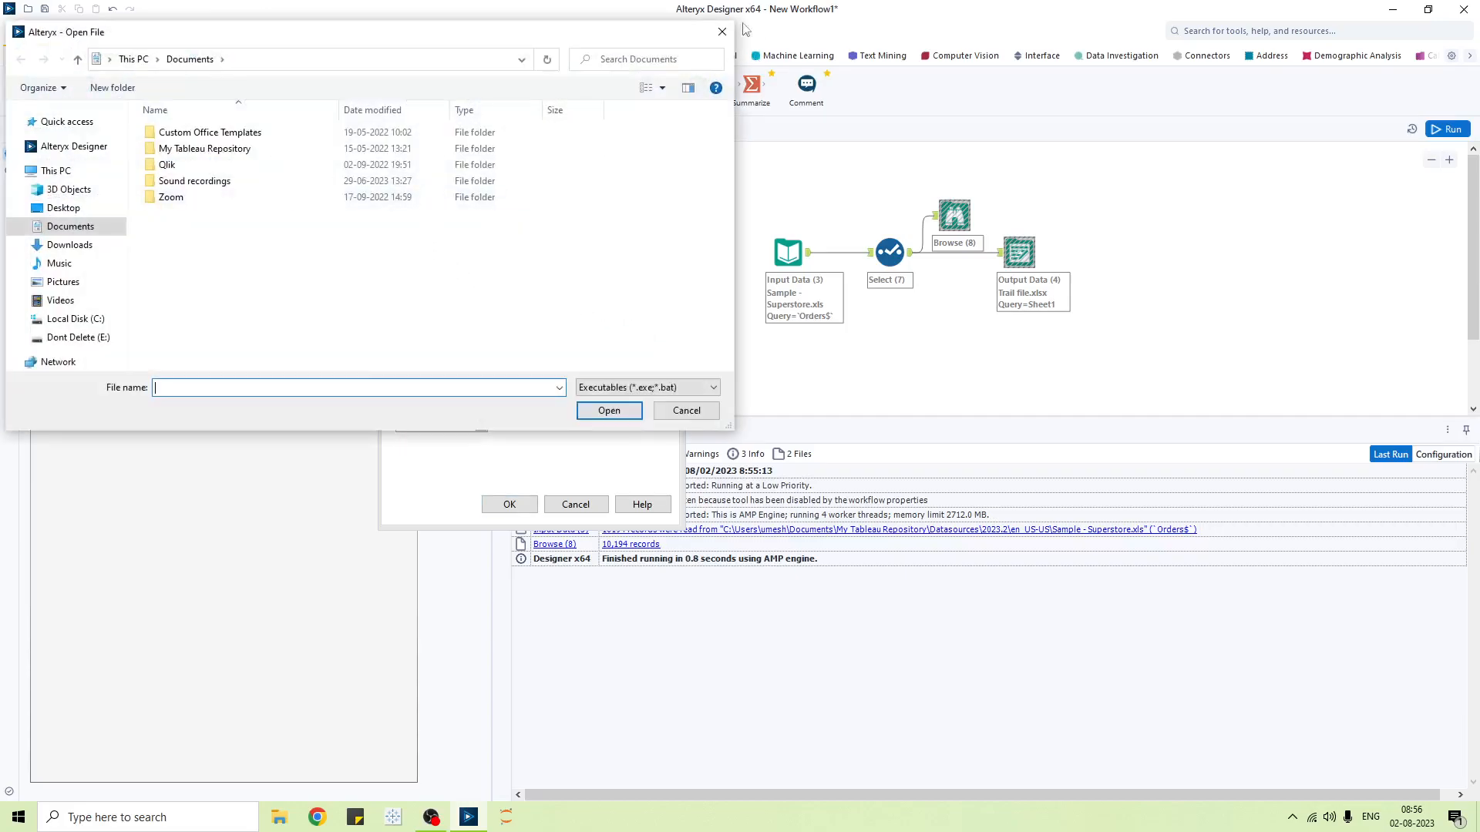
pyautogui.click(722, 31)
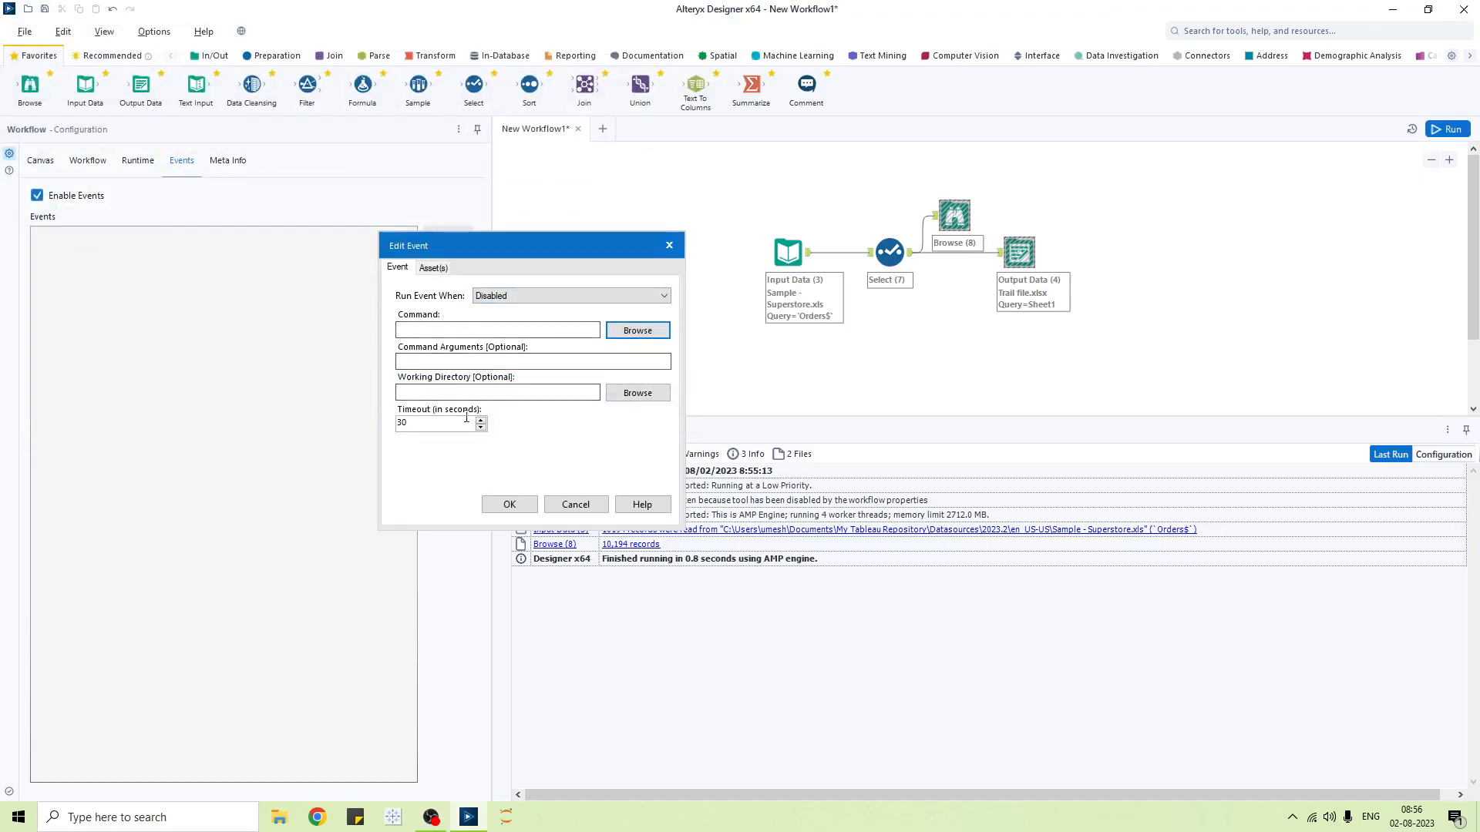
pyautogui.click(433, 268)
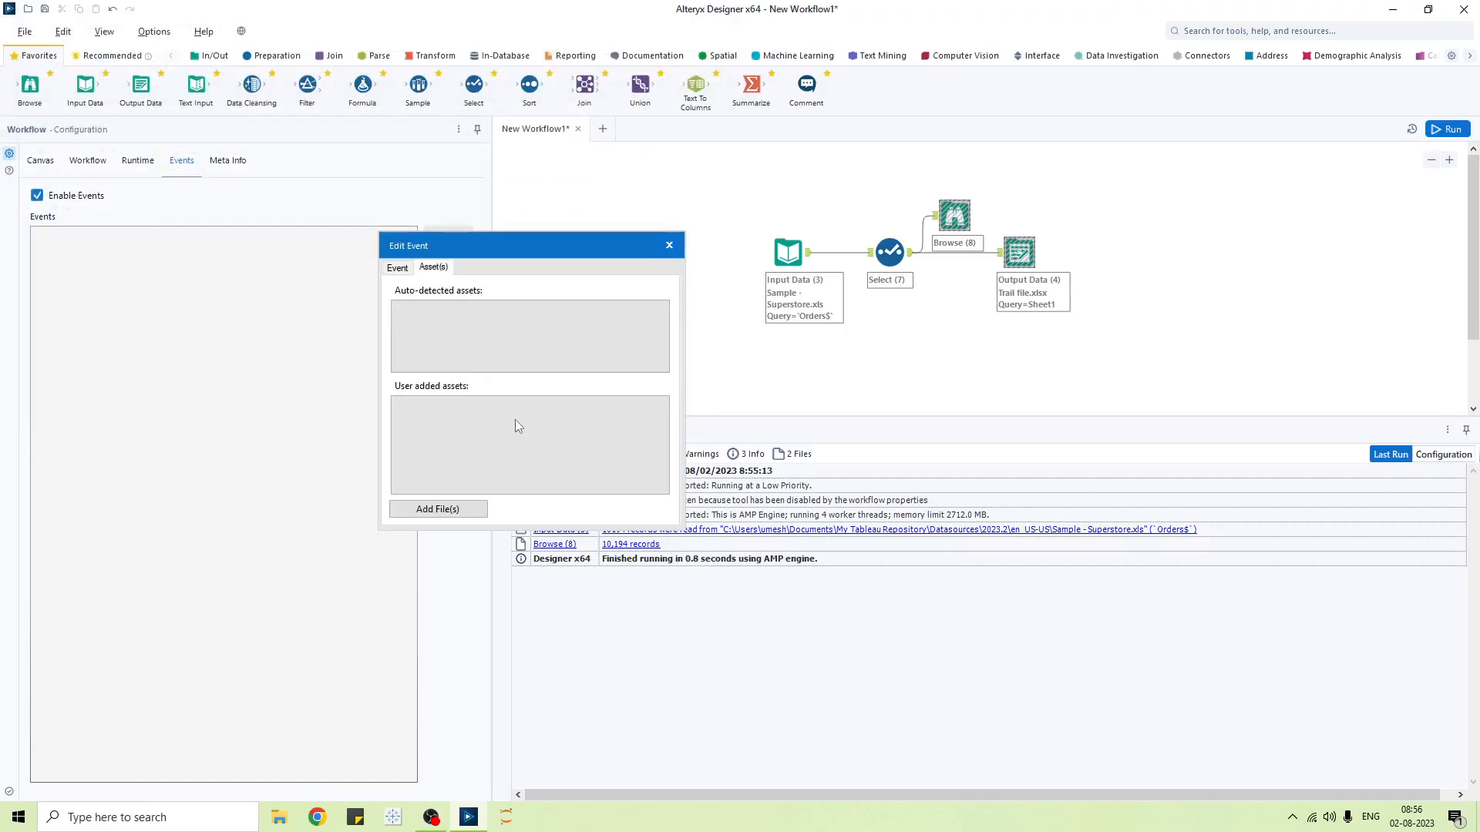
pyautogui.click(396, 267)
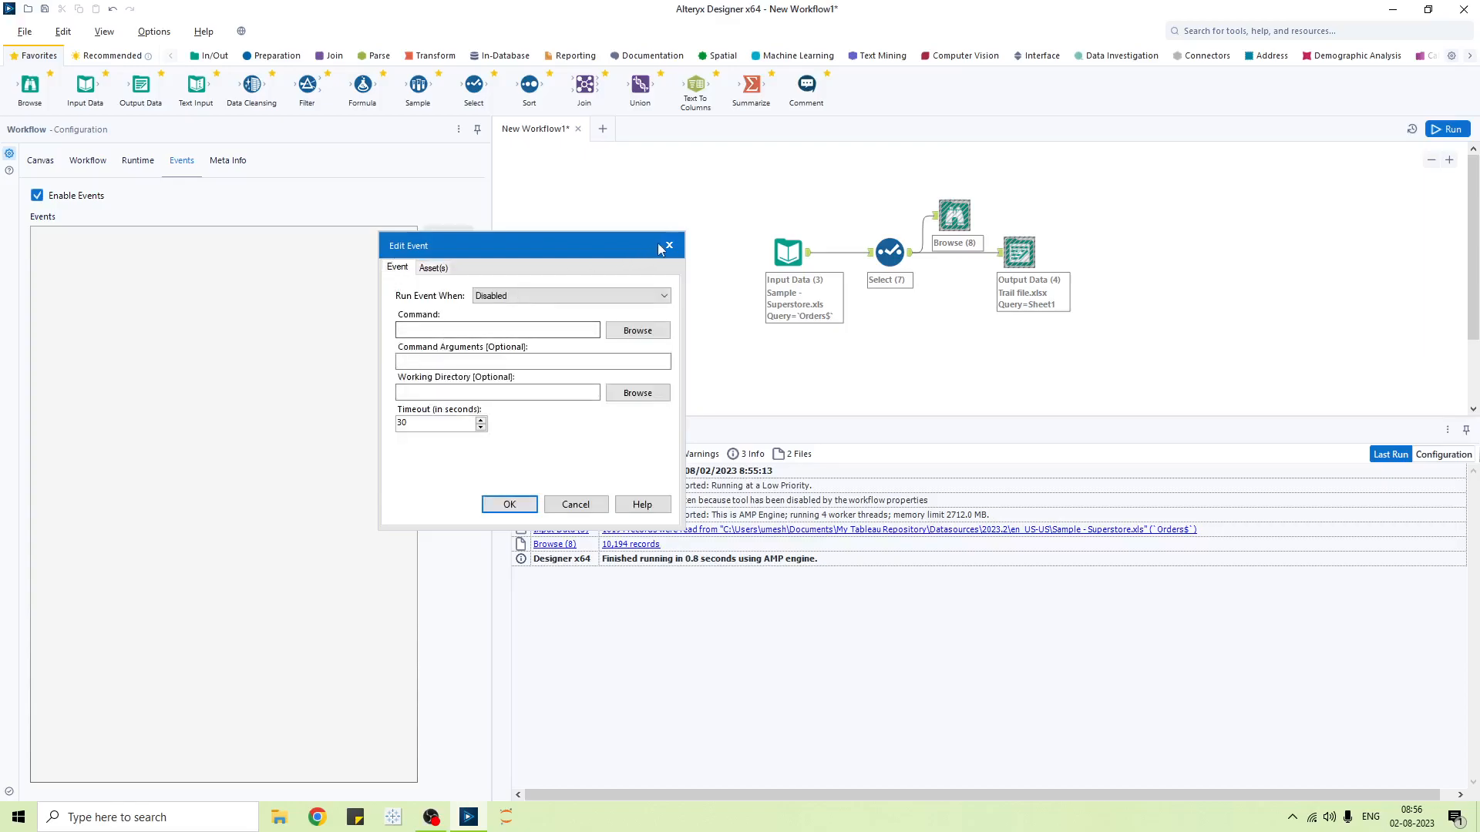
pyautogui.click(571, 503)
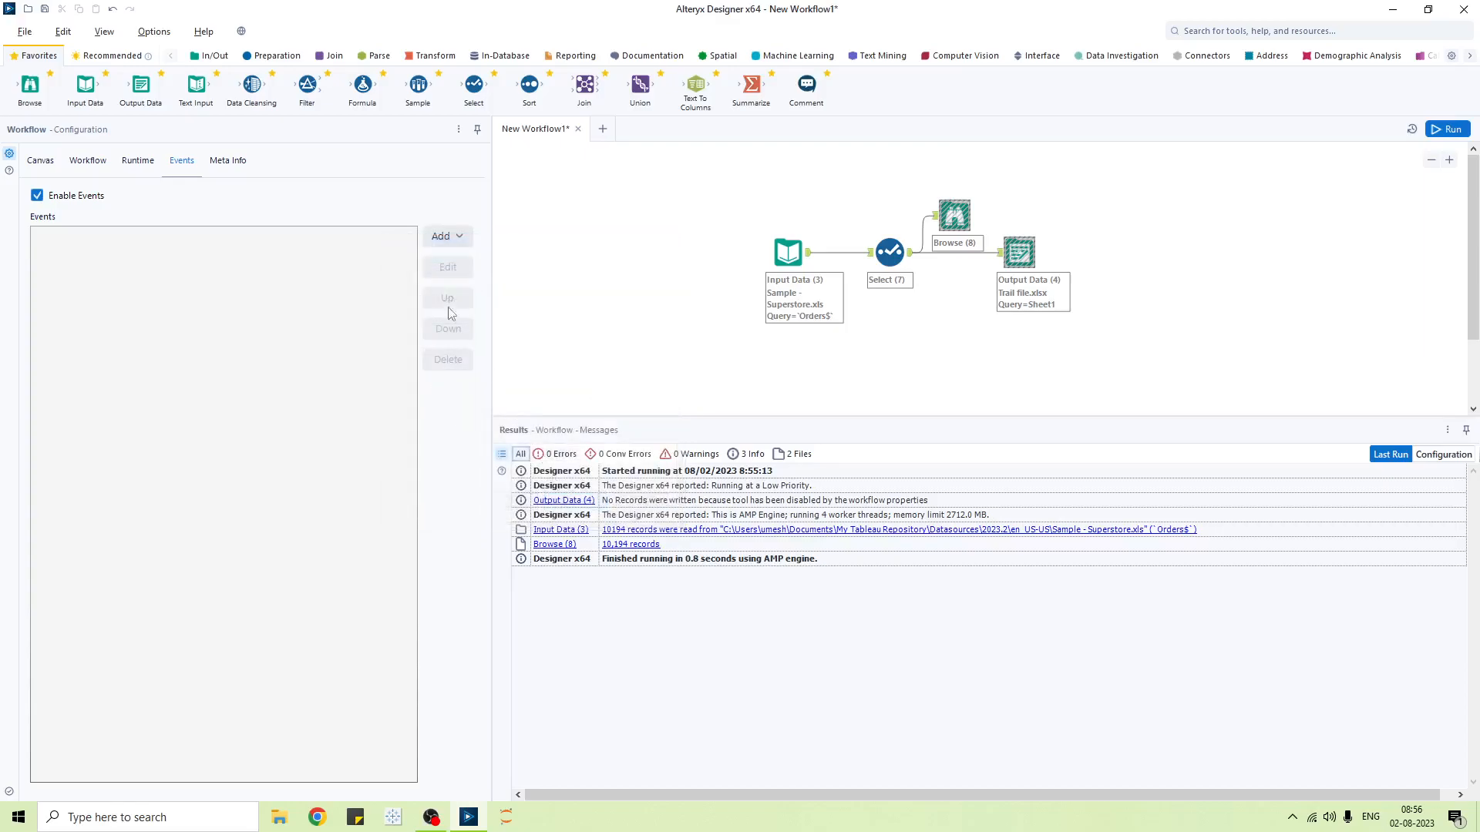
# - Add a new Send Email event set to run Before Run
pyautogui.click(455, 245)
pyautogui.click(464, 269)
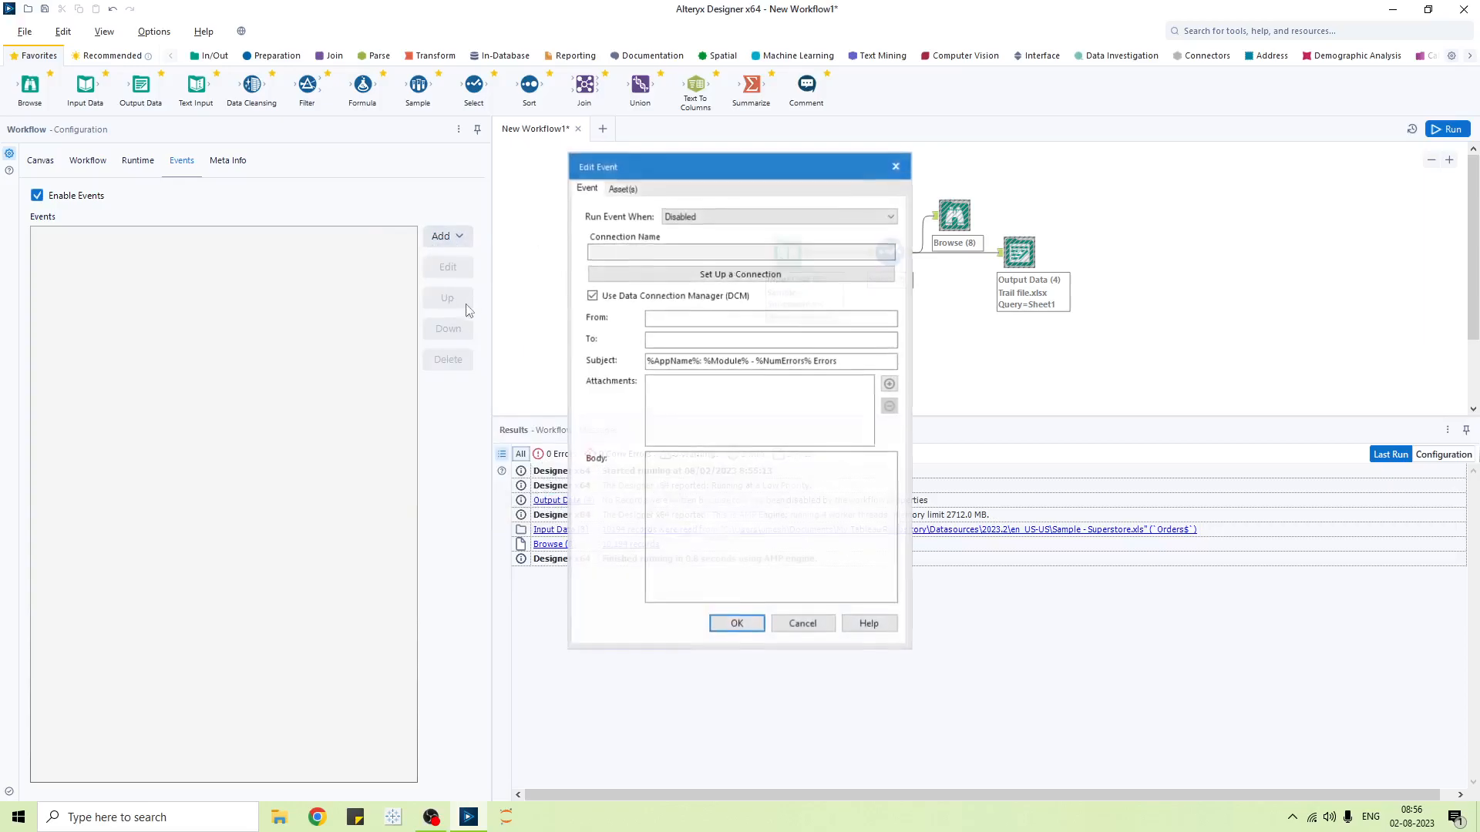
pyautogui.click(719, 216)
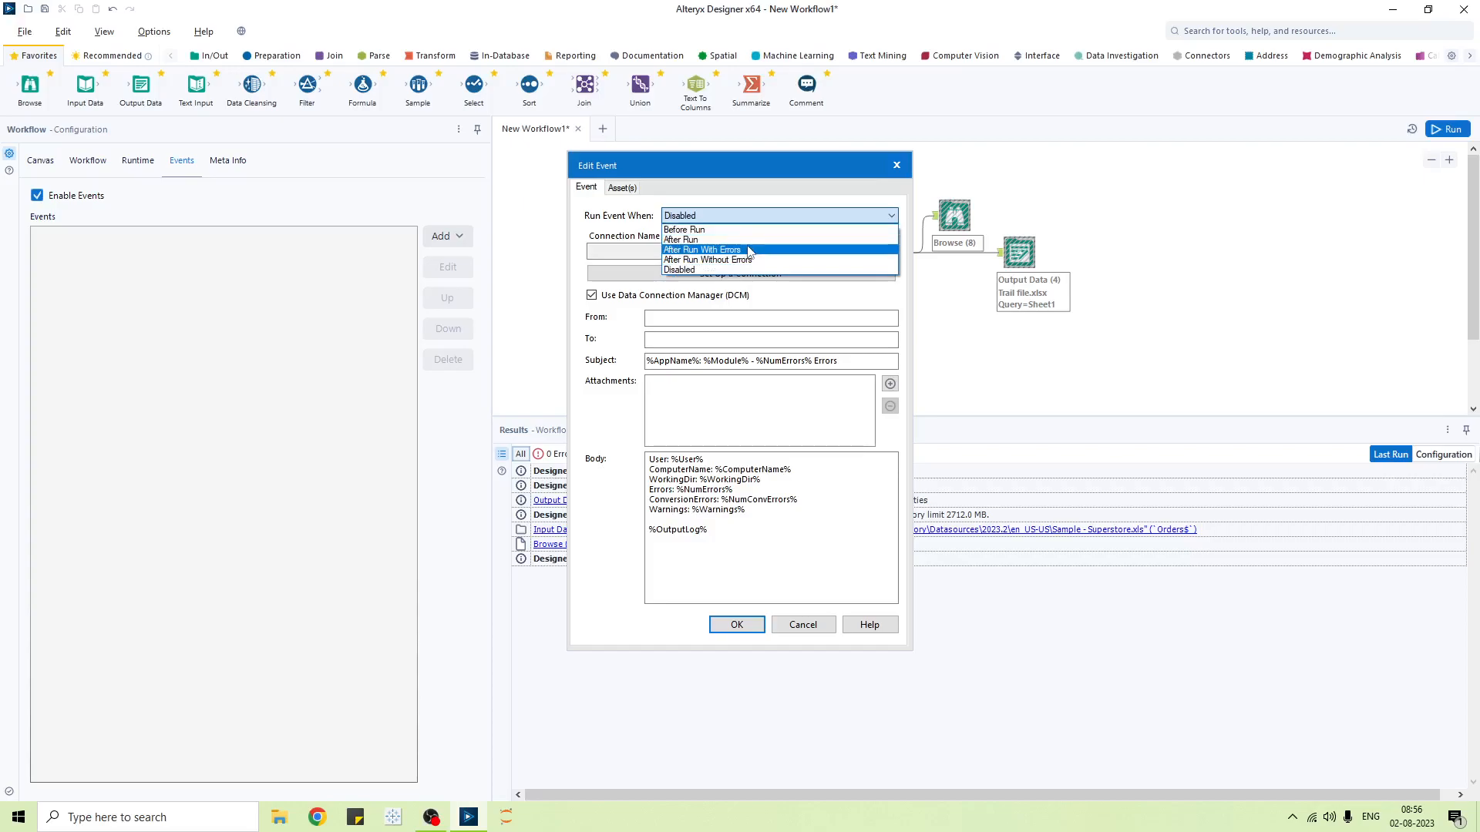
pyautogui.click(750, 230)
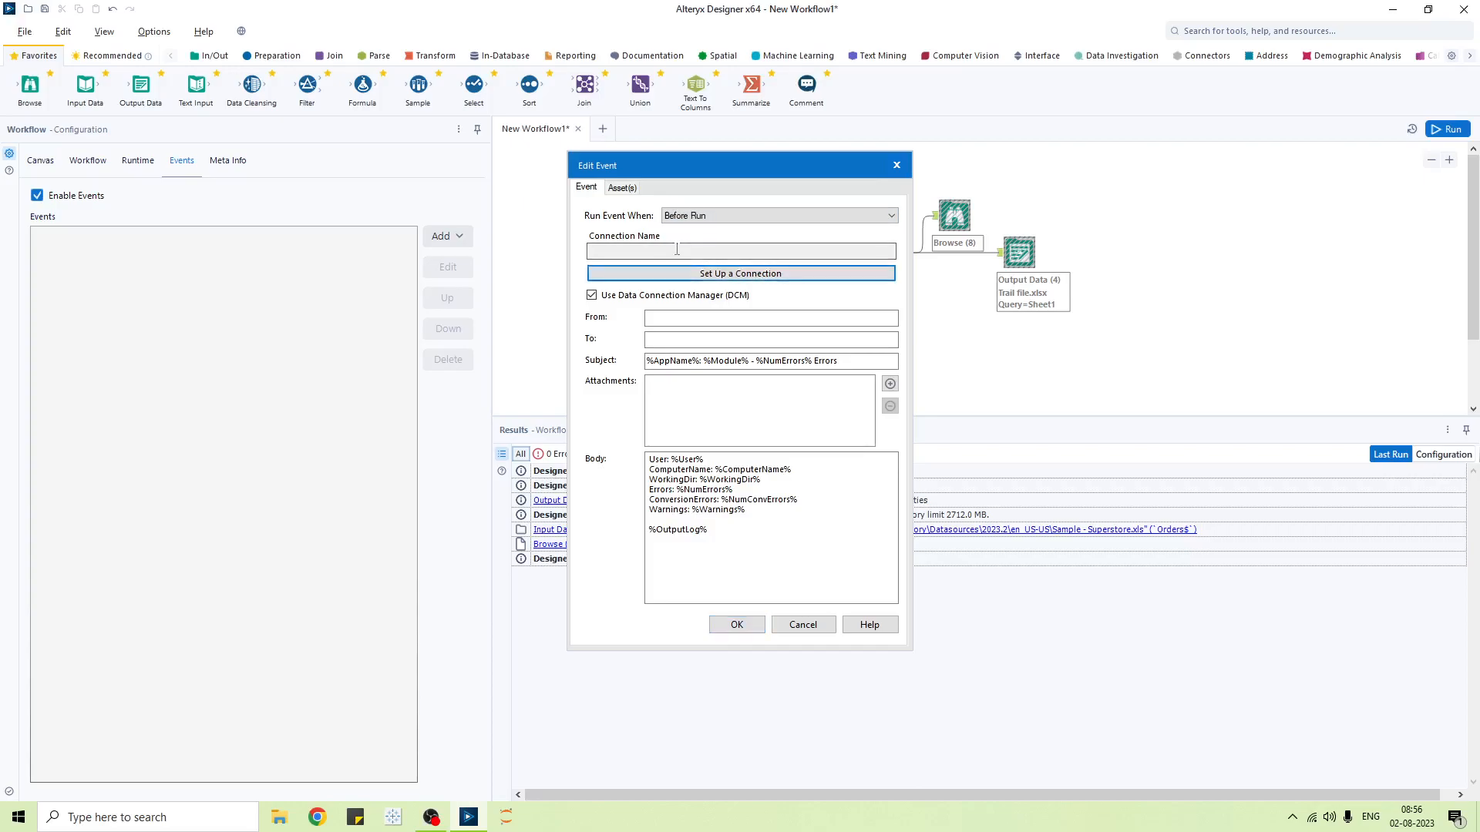
# - Close Connection Manager without choosing a connection and enter the sender's e-mail address in From
pyautogui.click(722, 274)
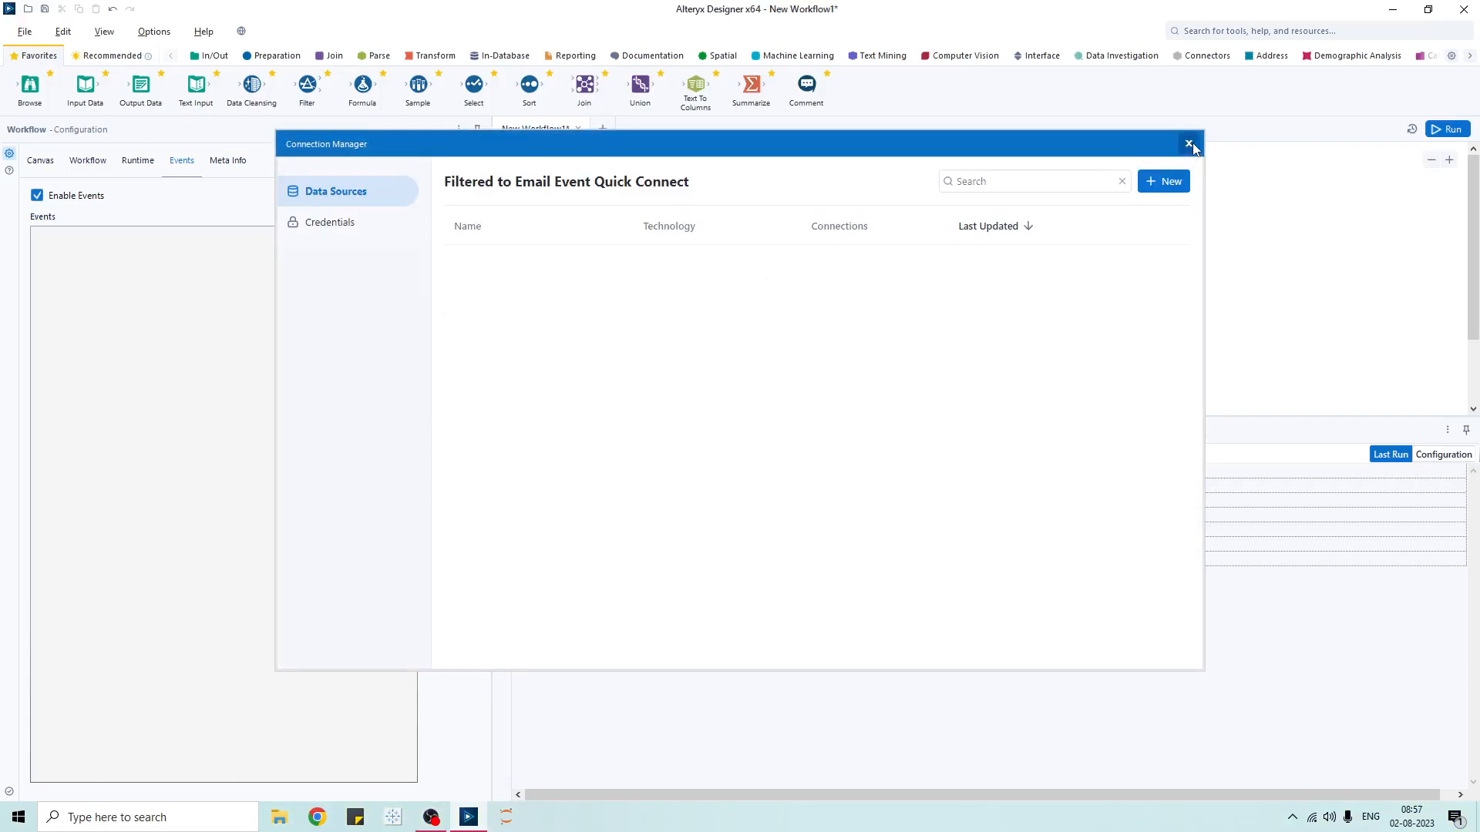
pyautogui.click(1188, 143)
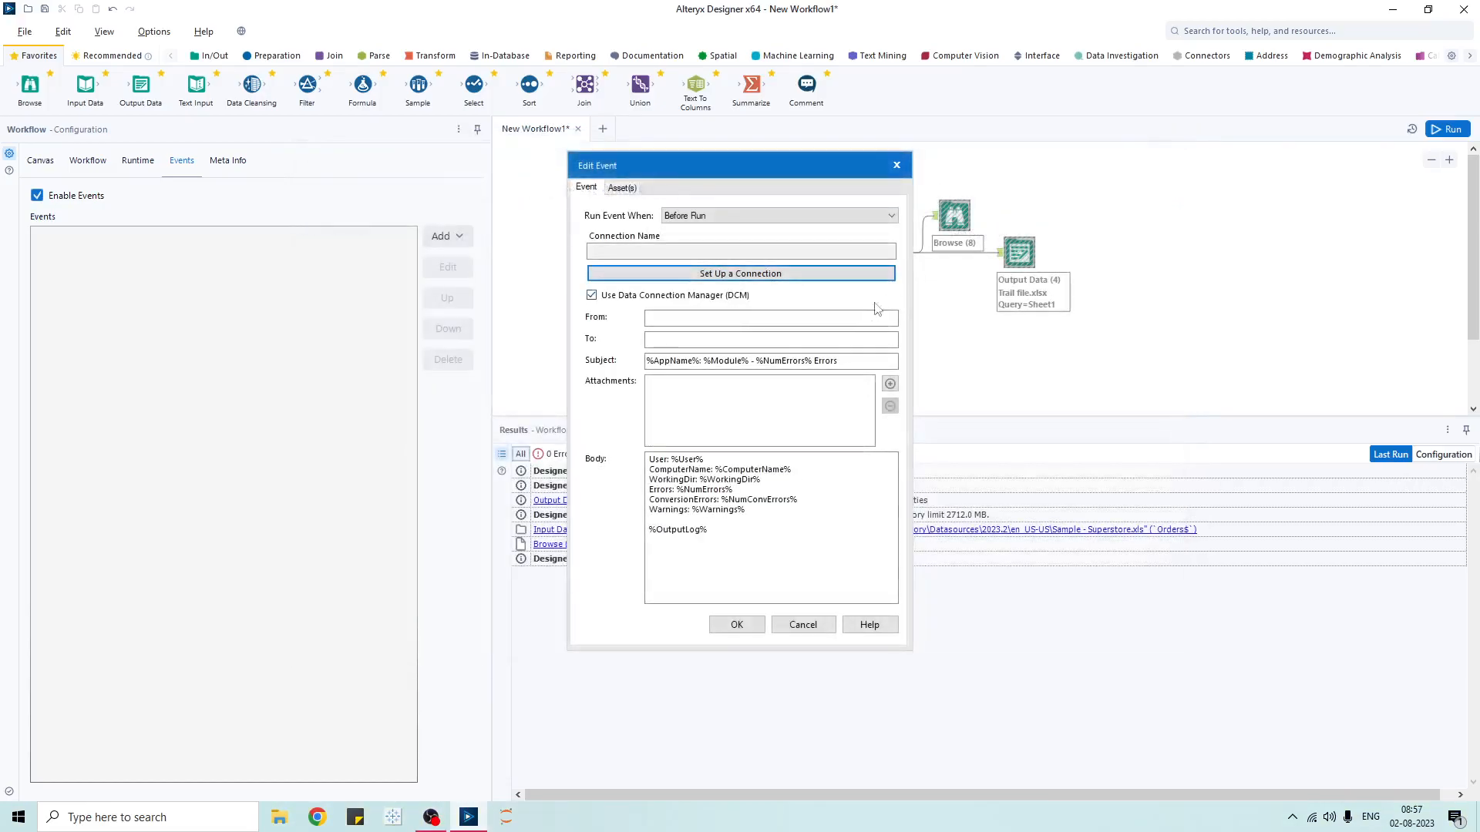
pyautogui.click(700, 316)
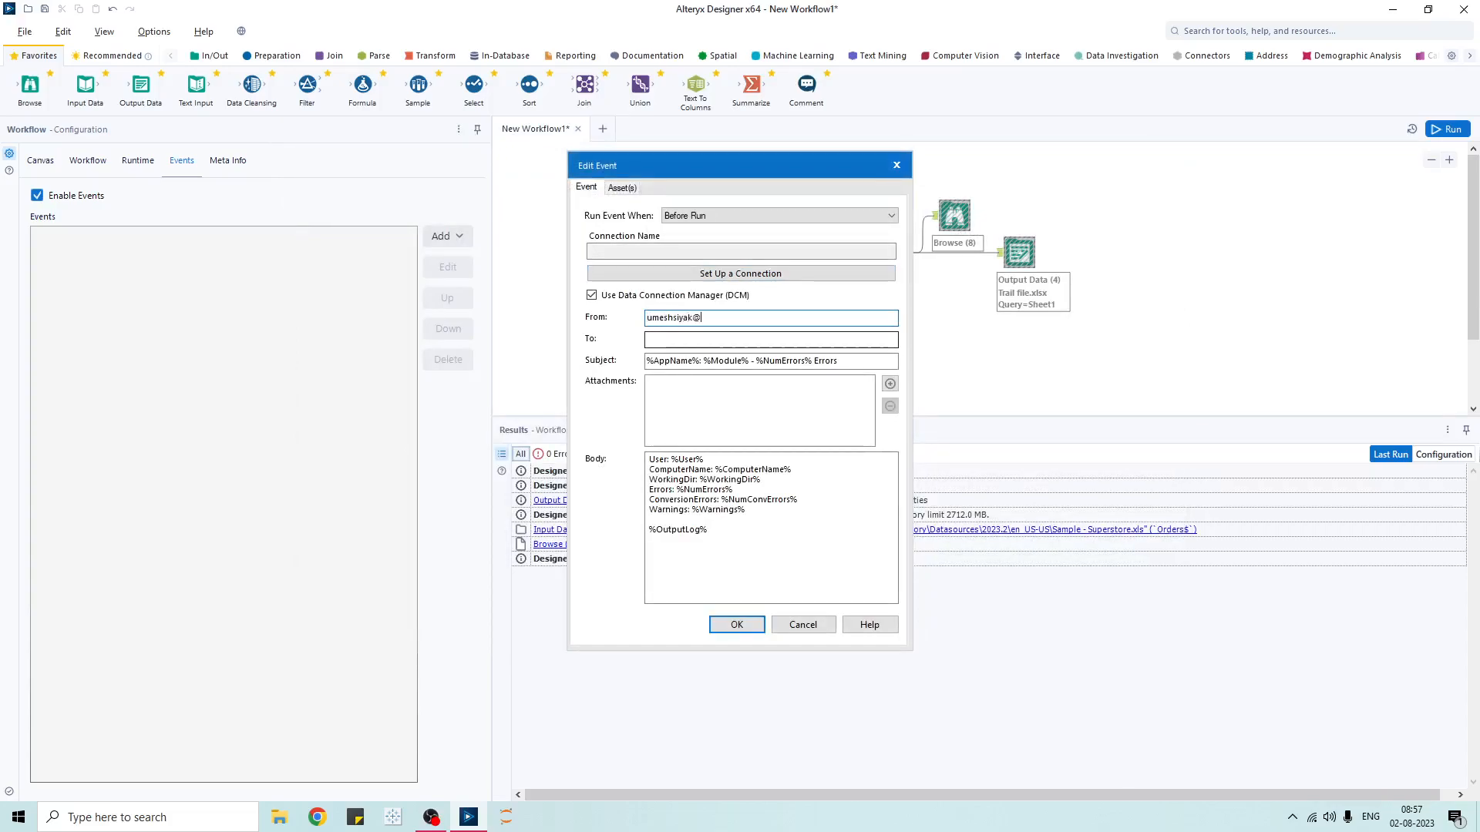
pyautogui.press('Tab')
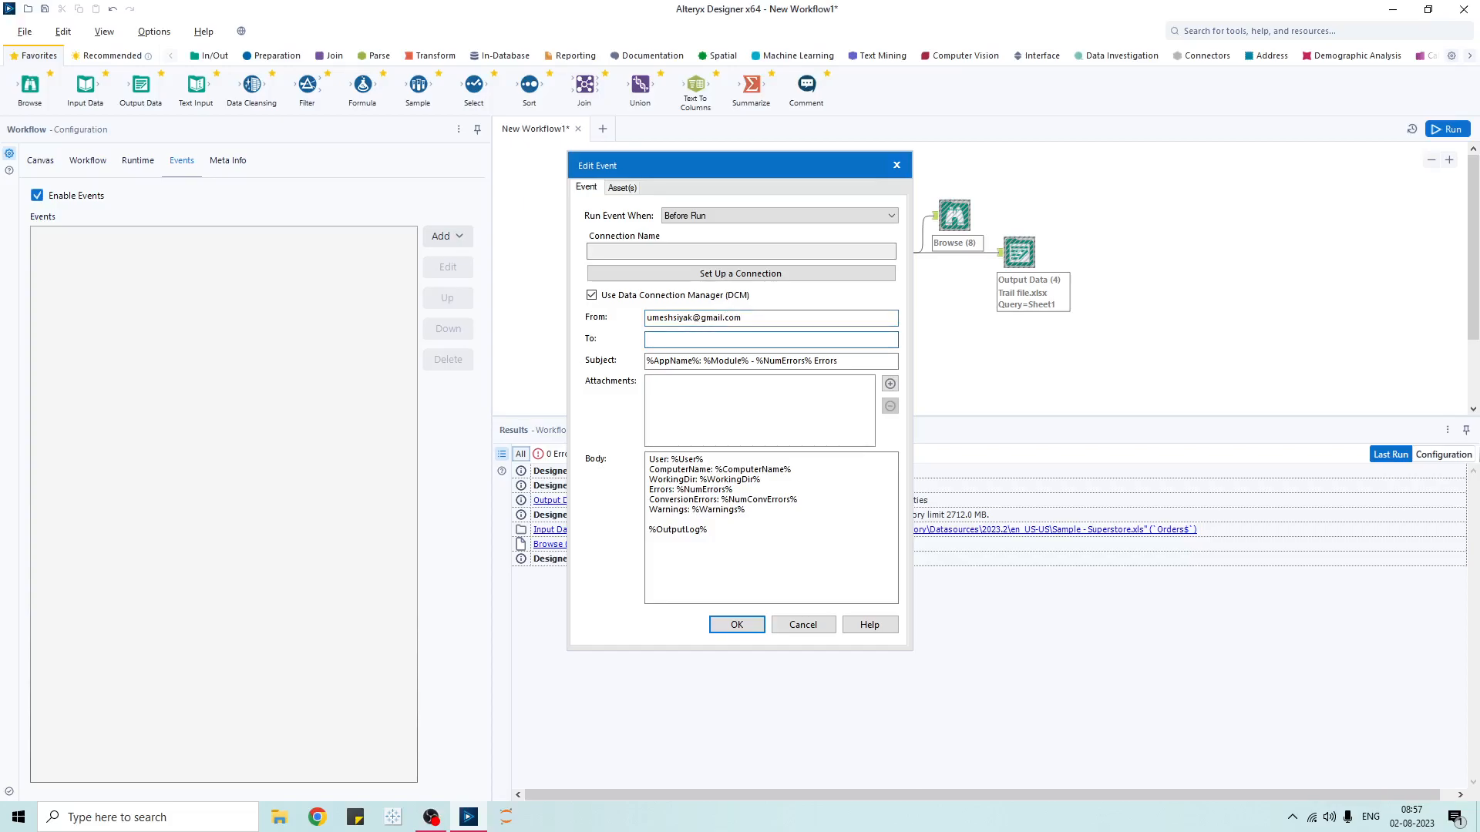
# - Switch the email event from Data Connection Manager to manual SMTP settings
pyautogui.click(592, 295)
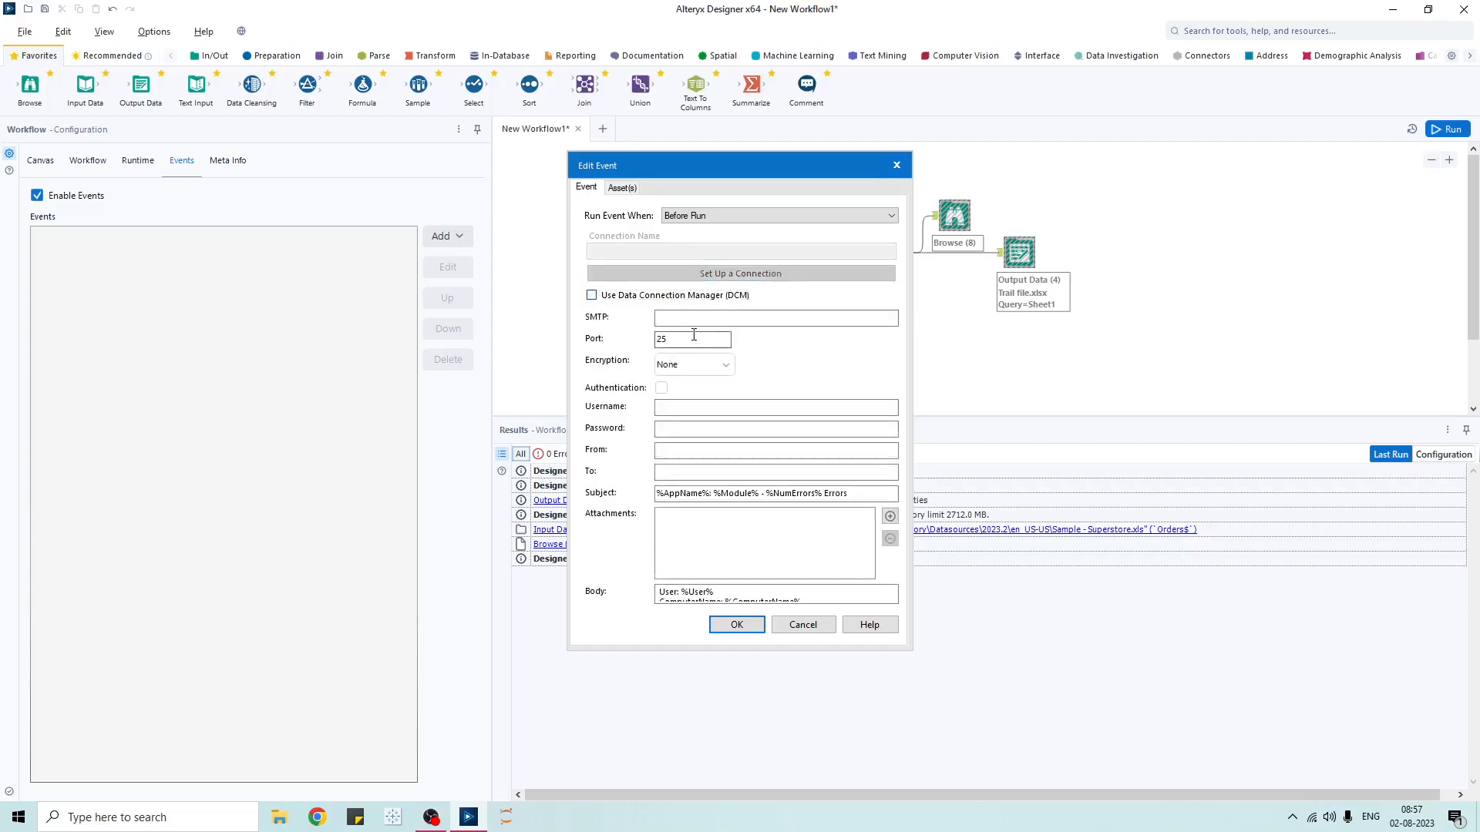
pyautogui.click(696, 321)
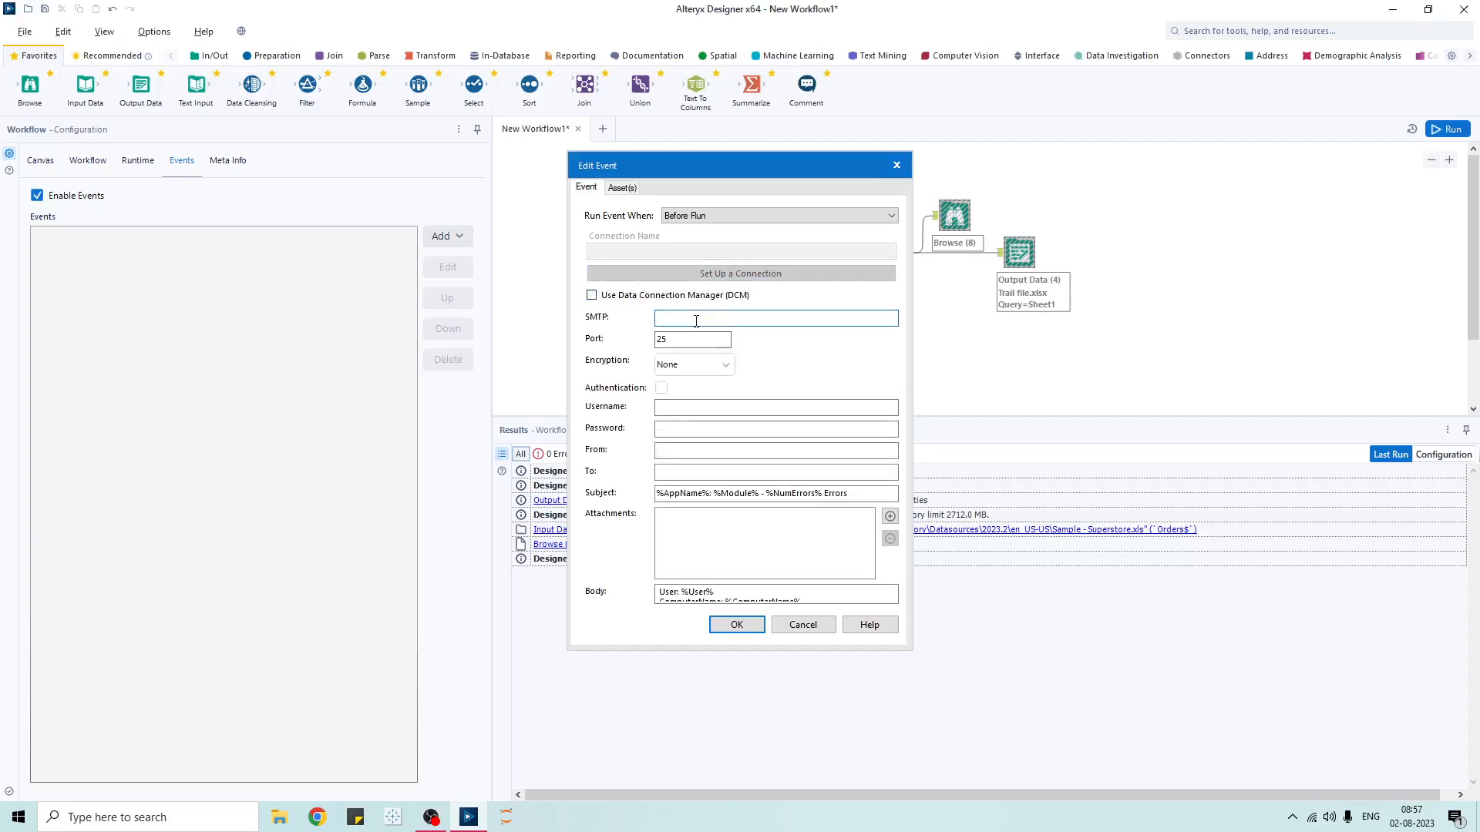
pyautogui.click(706, 409)
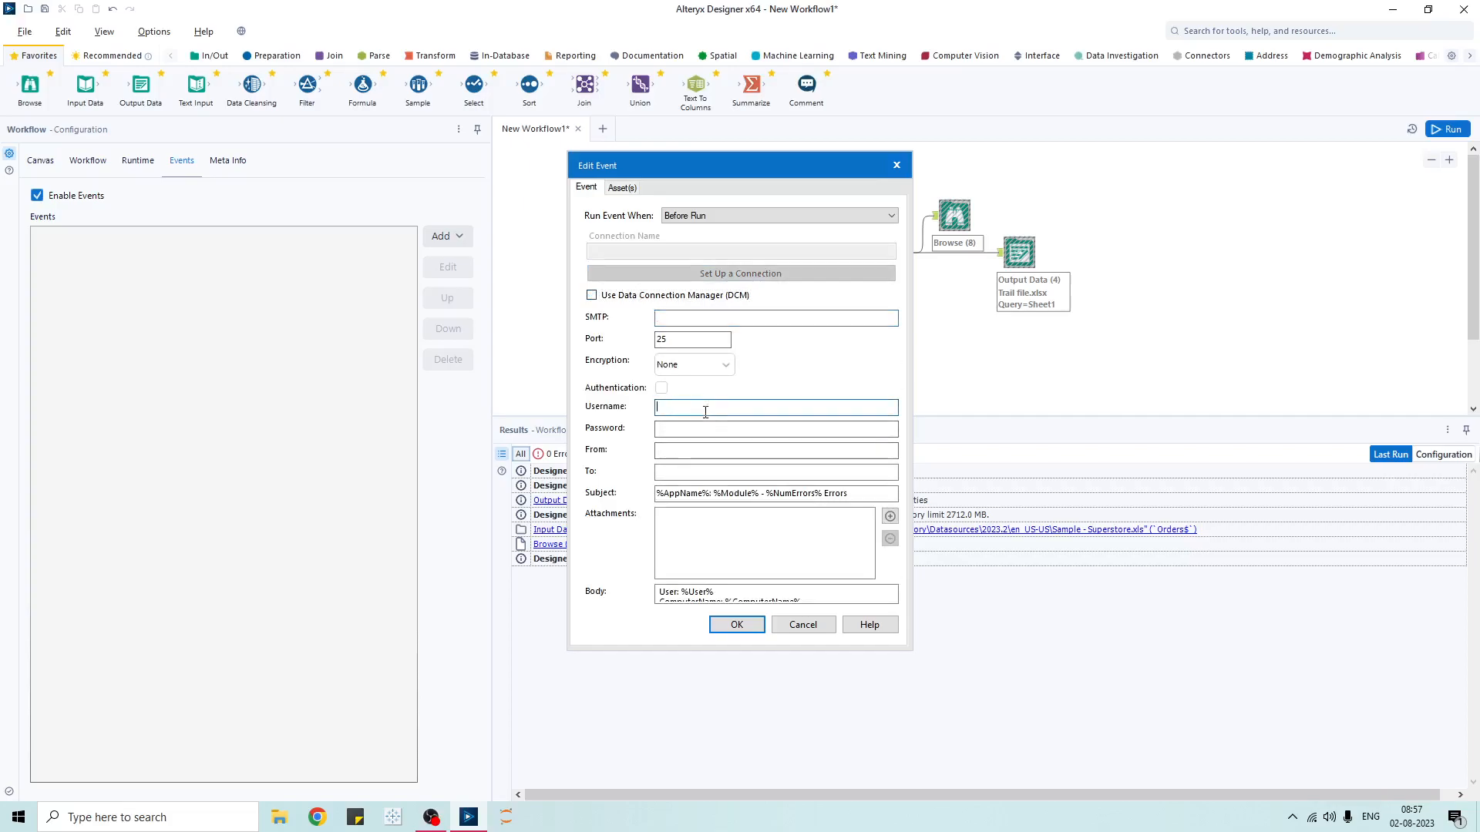
pyautogui.click(732, 451)
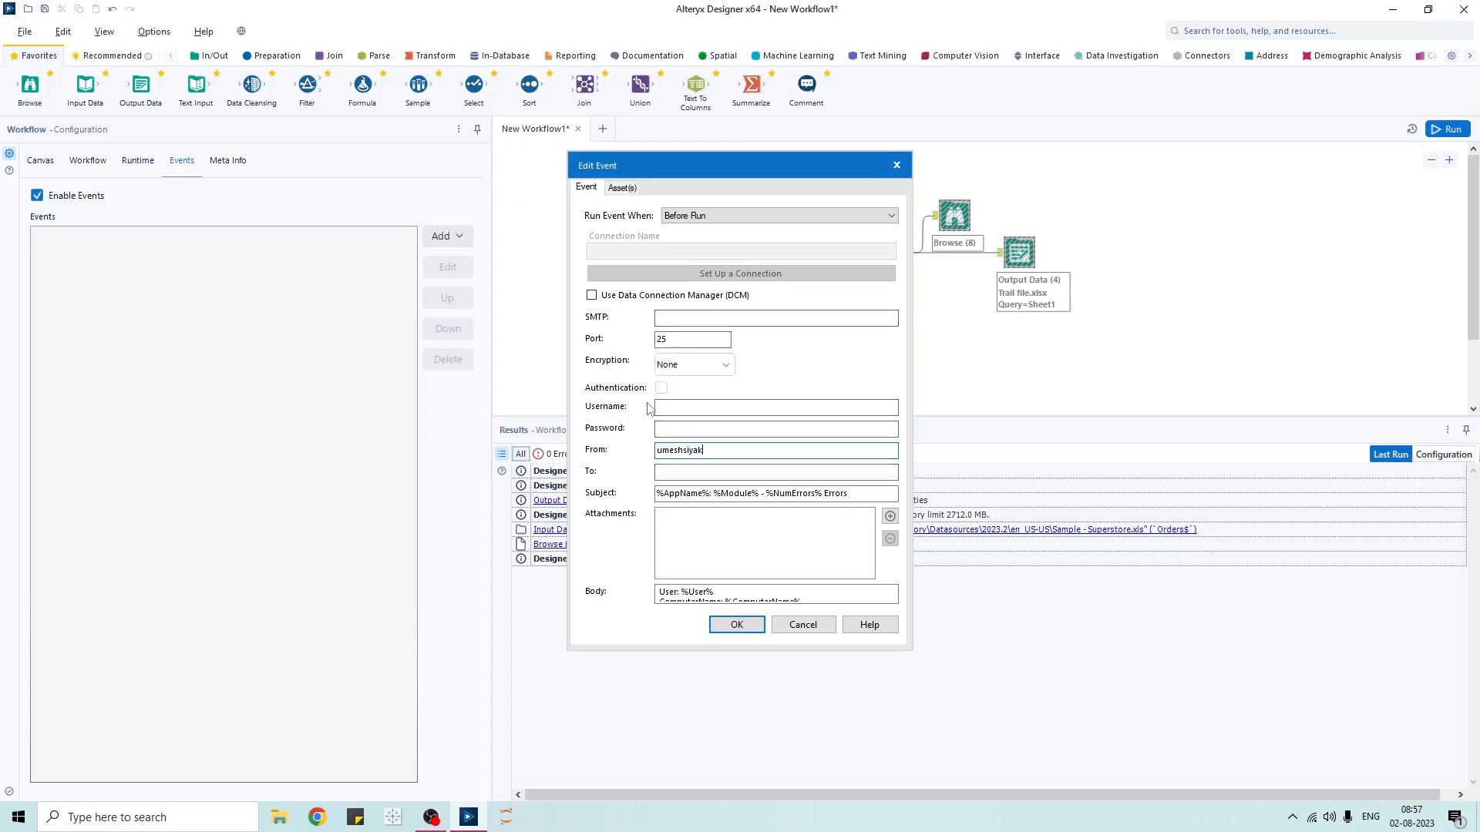
pyautogui.click(687, 299)
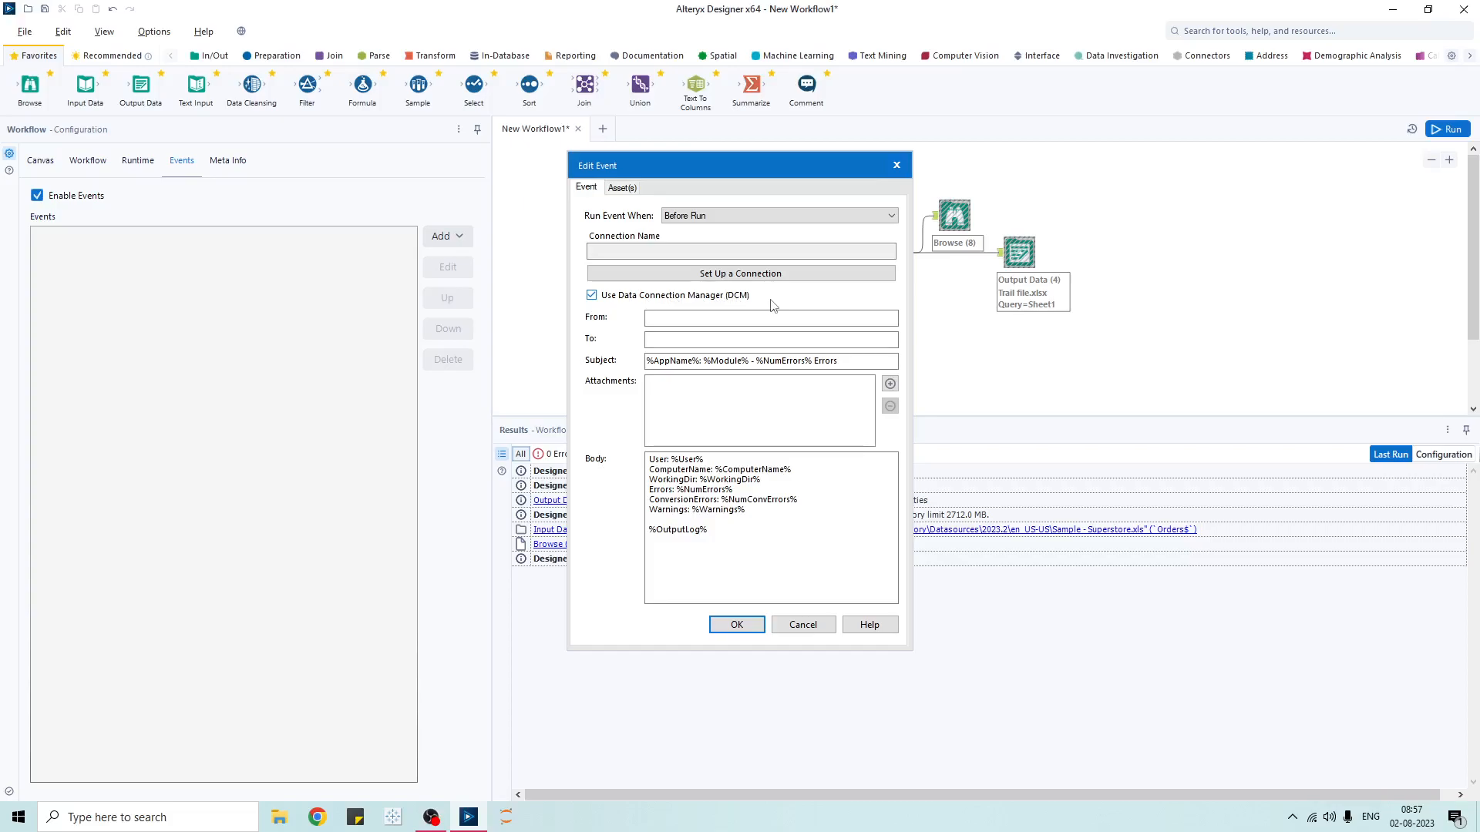
pyautogui.click(591, 295)
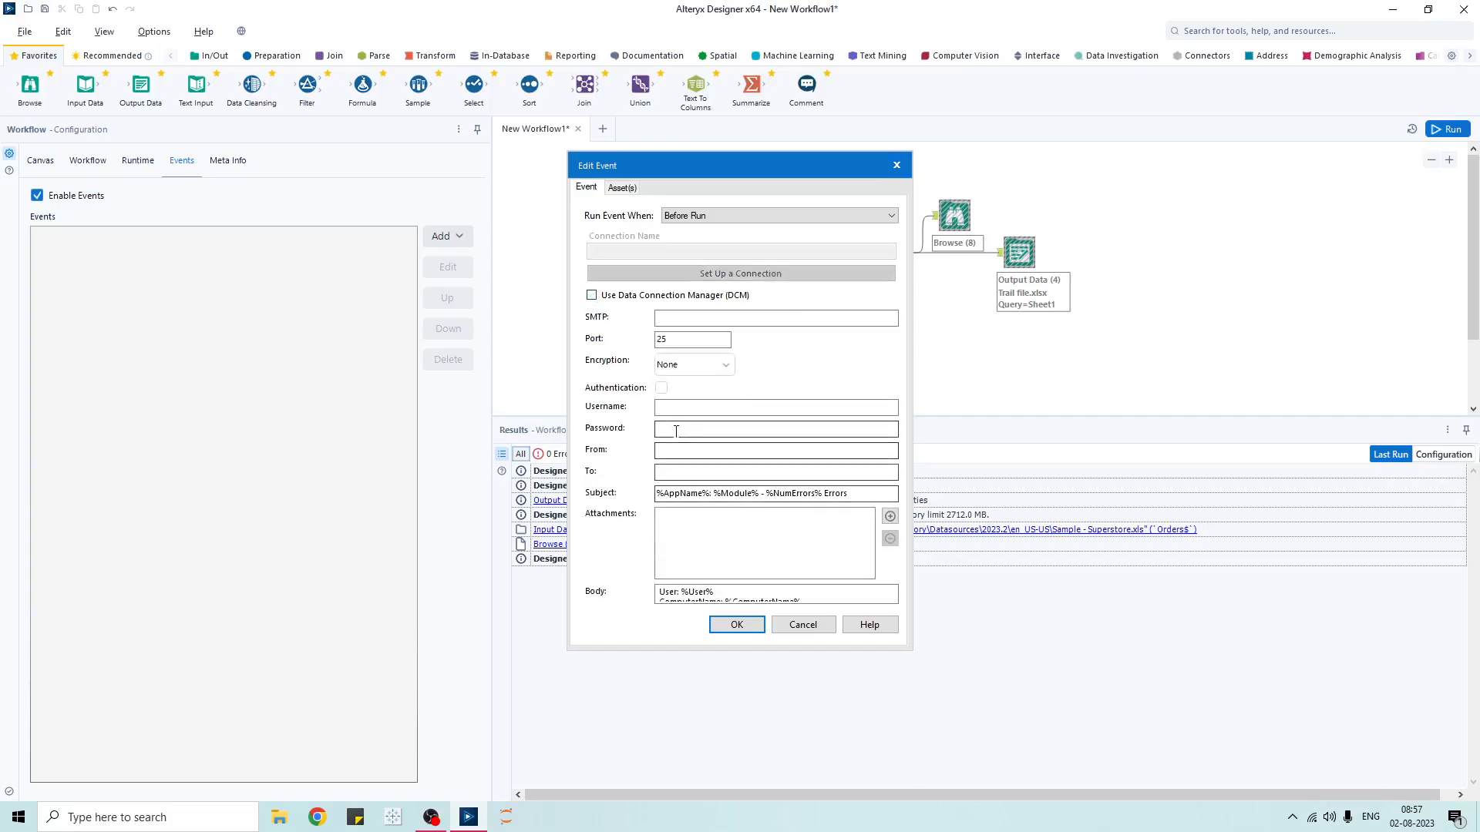
# - Enter the sender's e-mail address in From and copy it into To
pyautogui.click(668, 452)
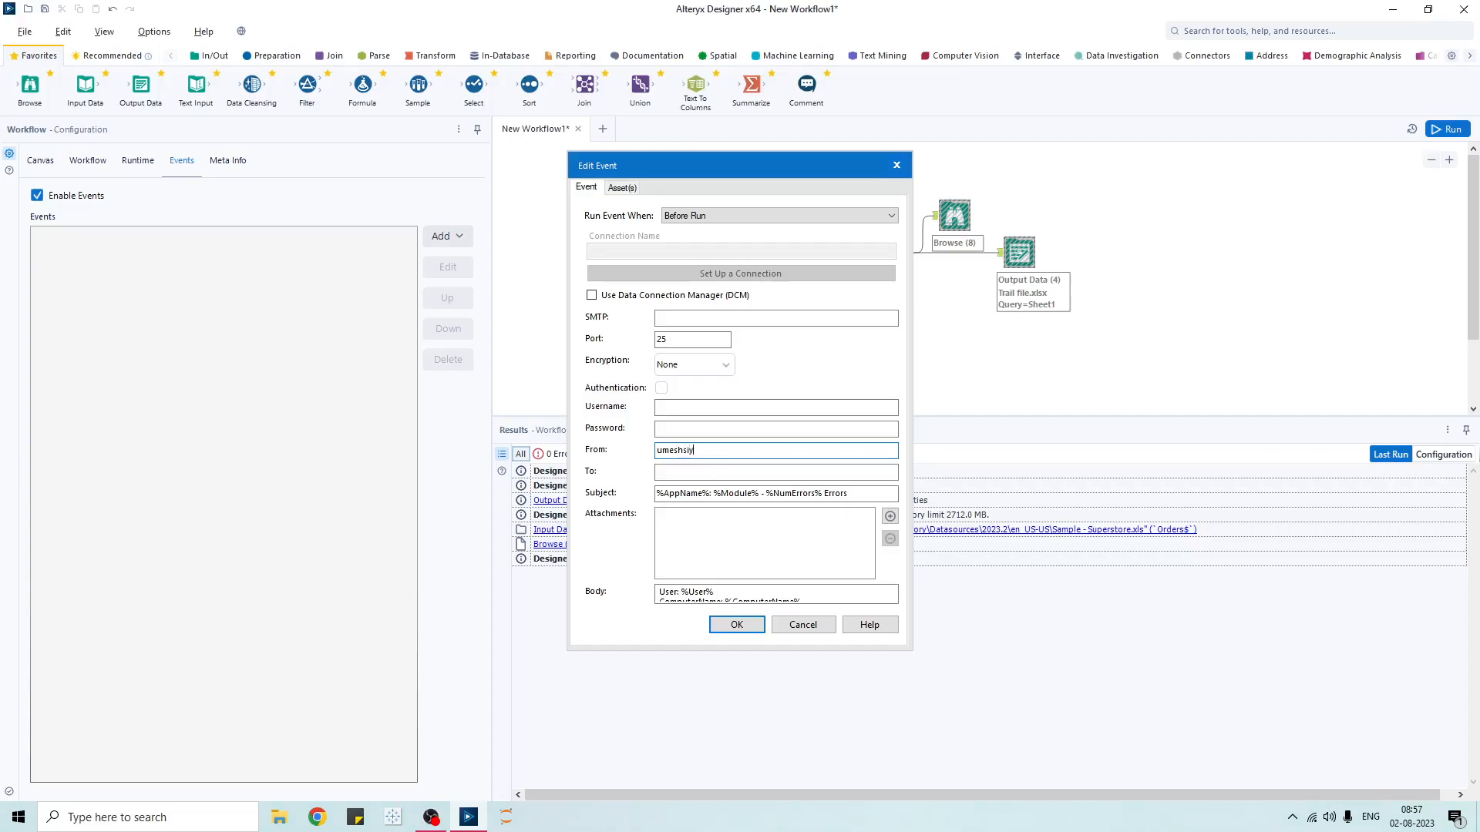
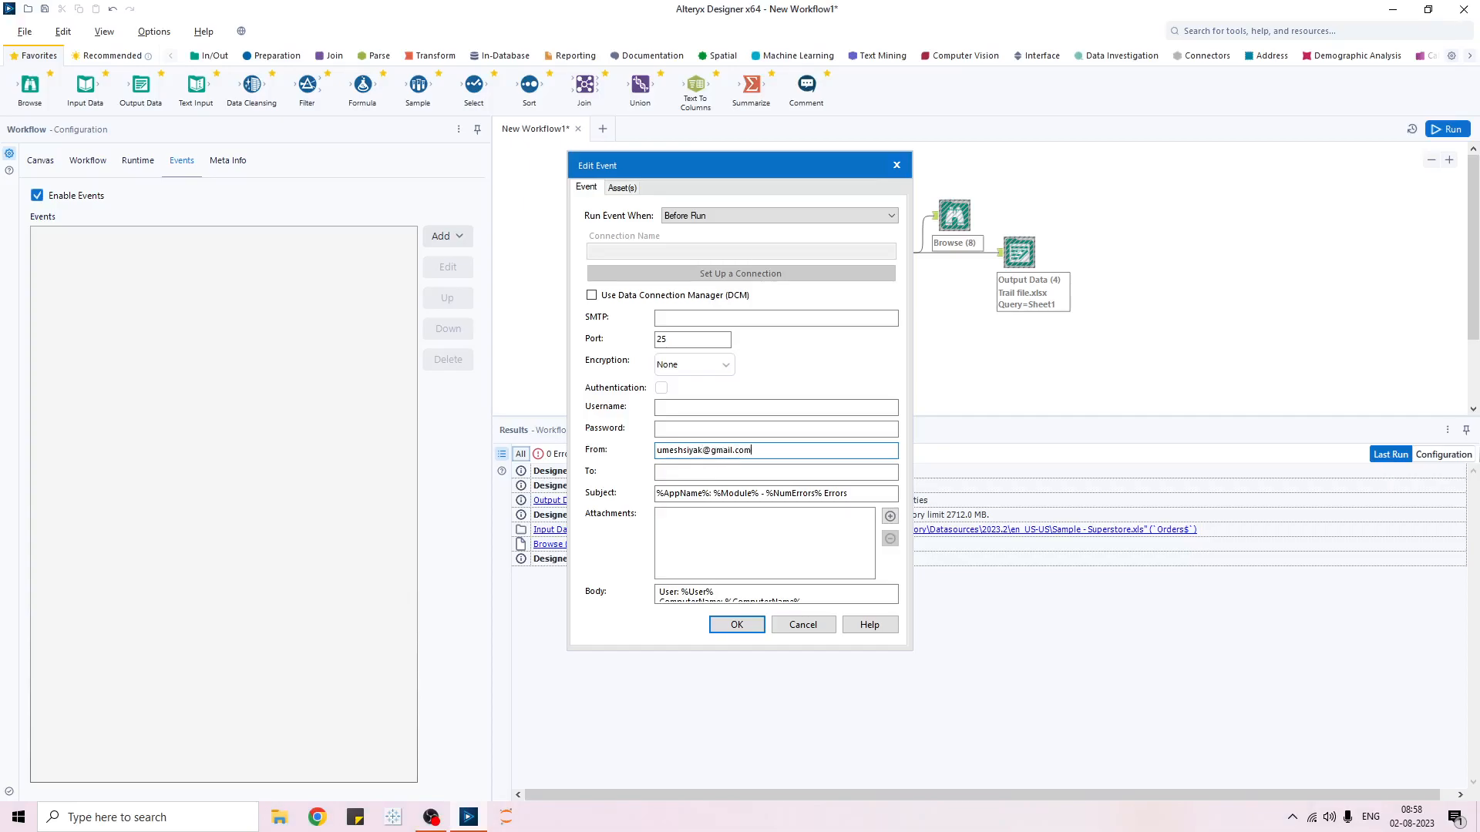
pyautogui.hotkey('ctrl', 'a')
pyautogui.hotkey('ctrl', 'c')
pyautogui.press('Tab')
pyautogui.hotkey('ctrl', 'v')
# - Set subject 'Sample workflow run started' and body 'Workflow started', then save the event
pyautogui.press('Tab')
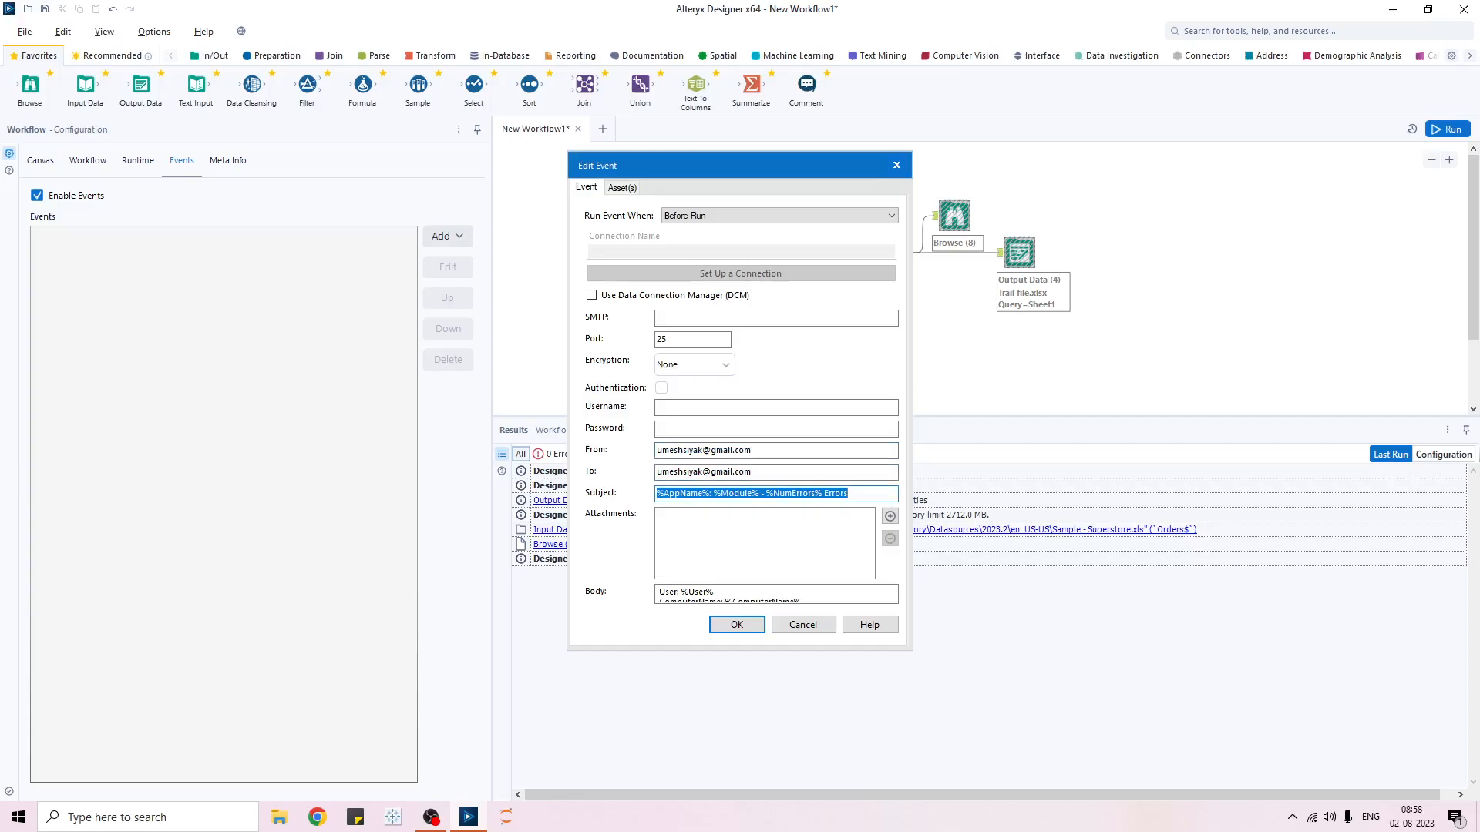
pyautogui.write('Sample workflow run st')
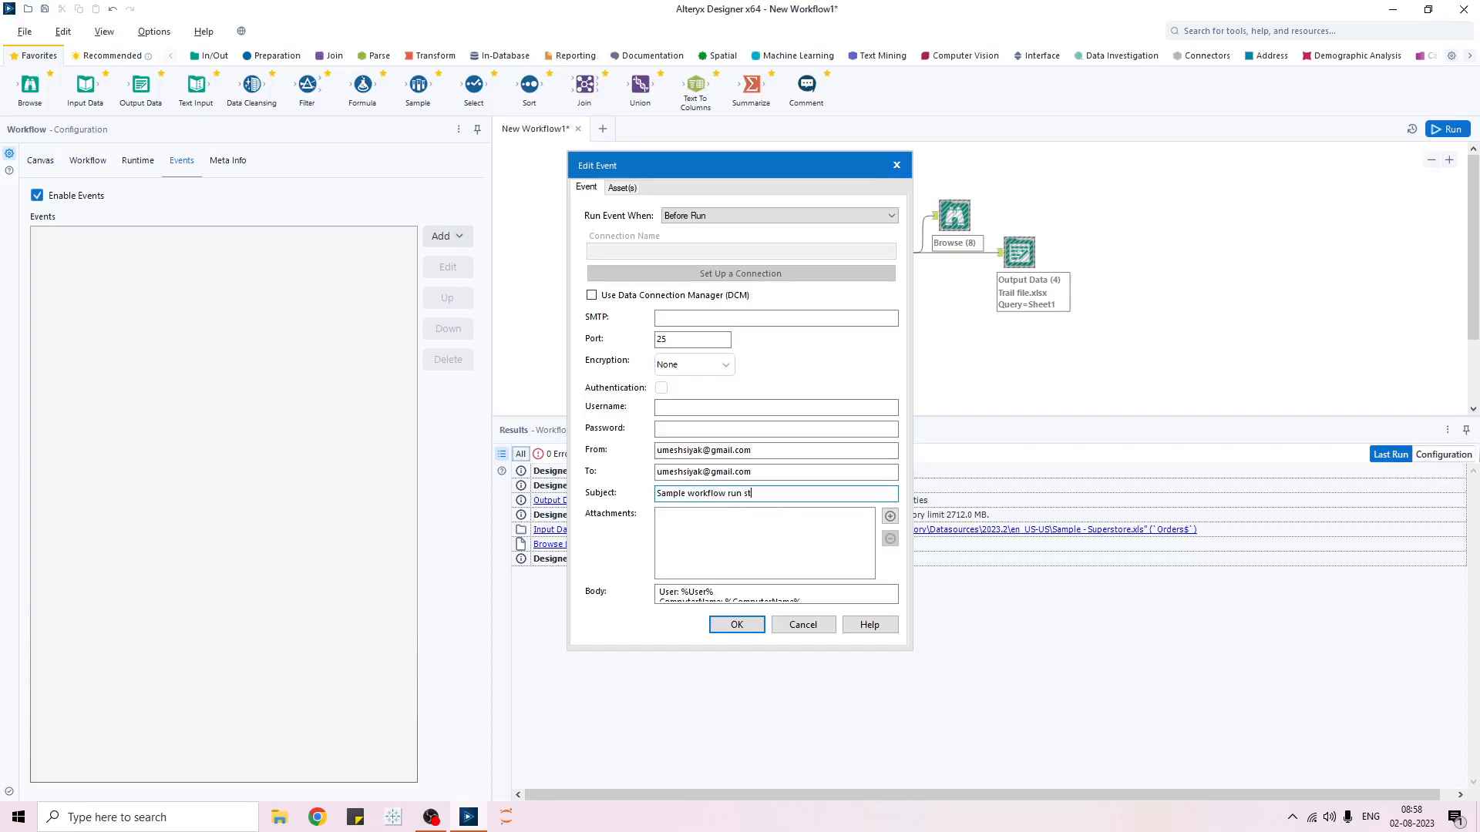
pyautogui.click(773, 544)
pyautogui.click(756, 601)
pyautogui.moveTo(814, 599); pyautogui.dragTo(661, 589)
pyautogui.press('BackSpace')
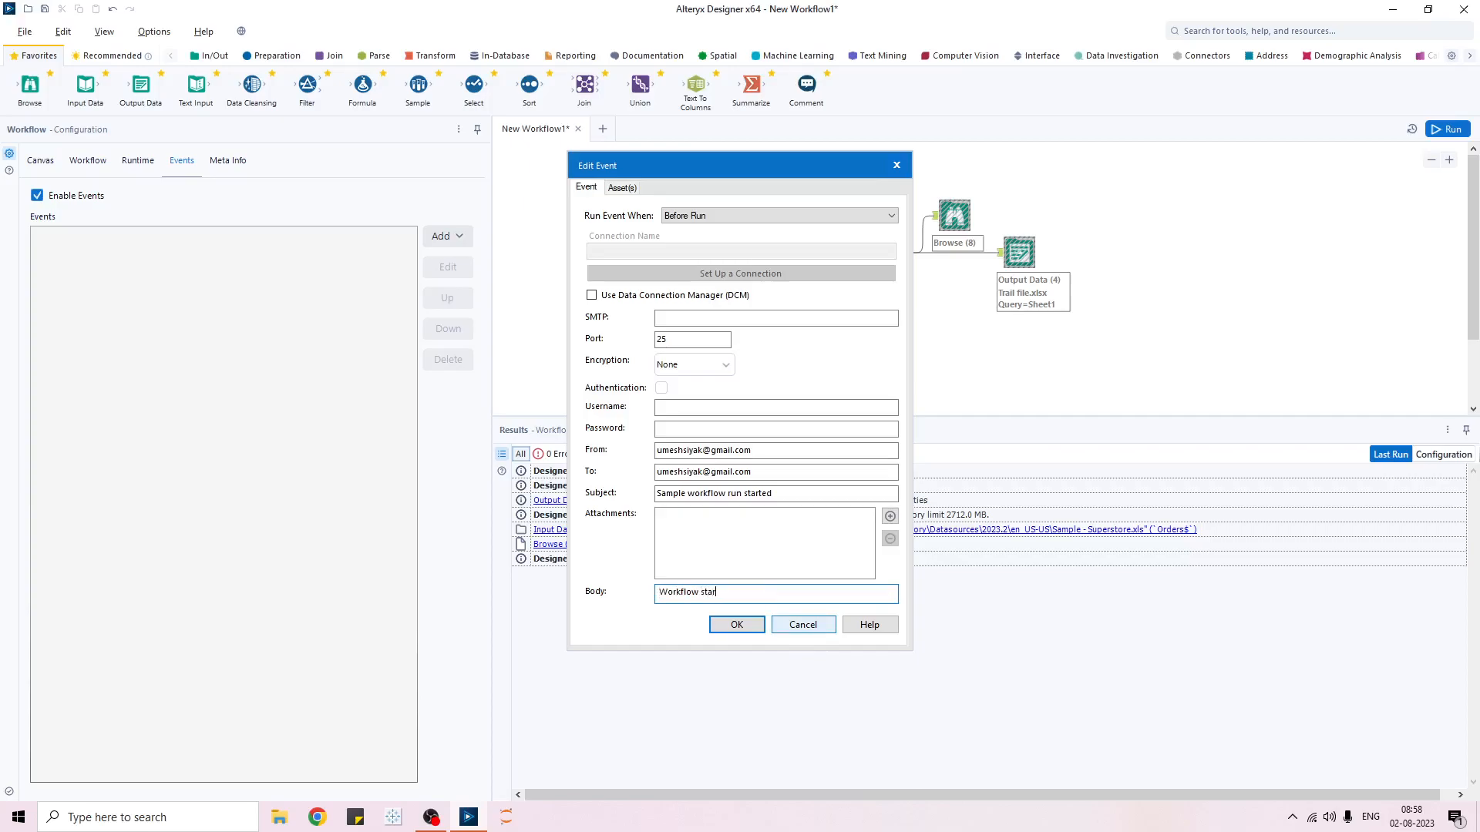
pyautogui.click(737, 624)
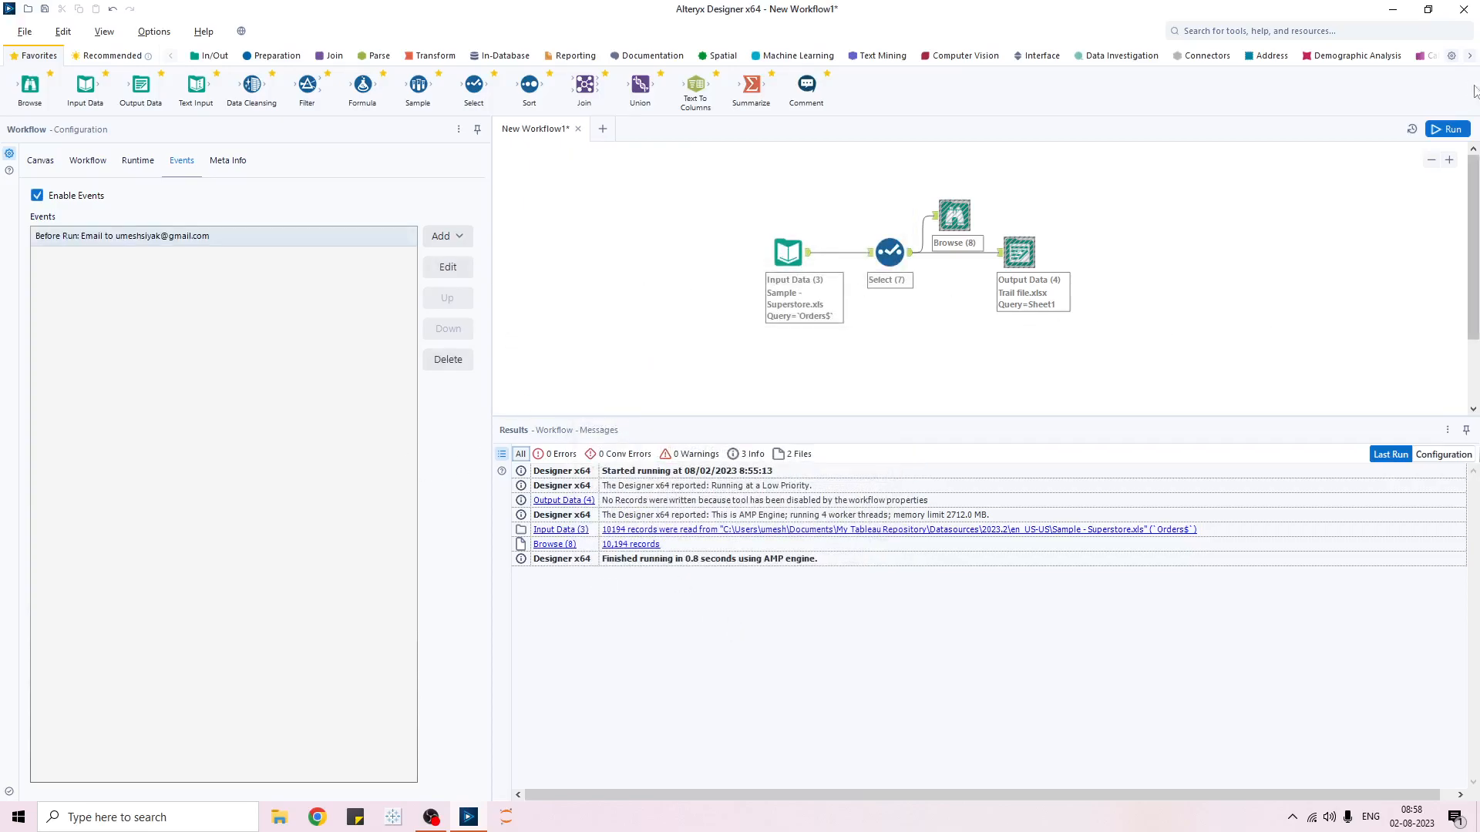
# - Test-run the workflow, then reopen the email event from the Events settings
pyautogui.click(1448, 137)
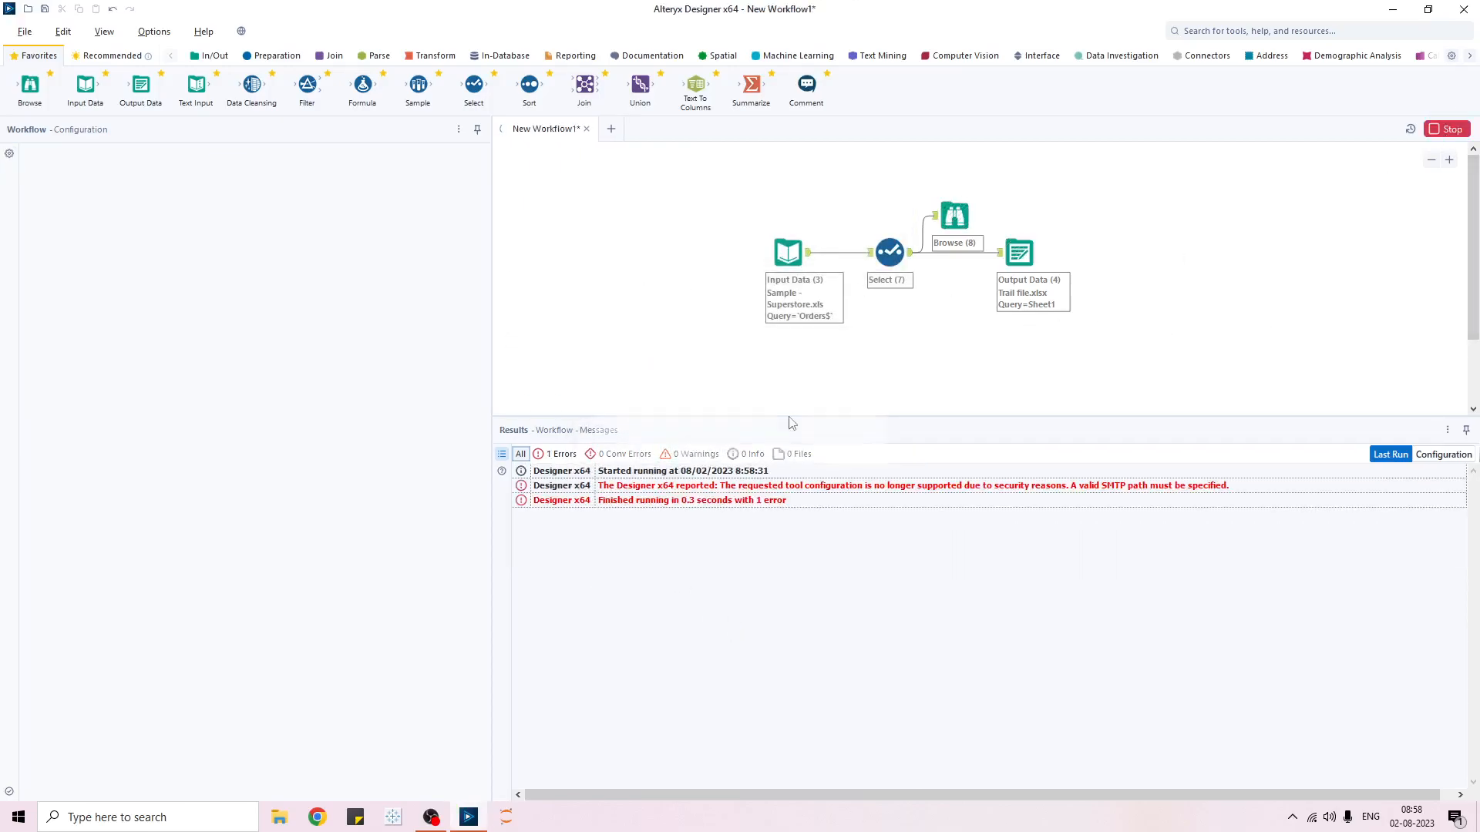
pyautogui.click(806, 444)
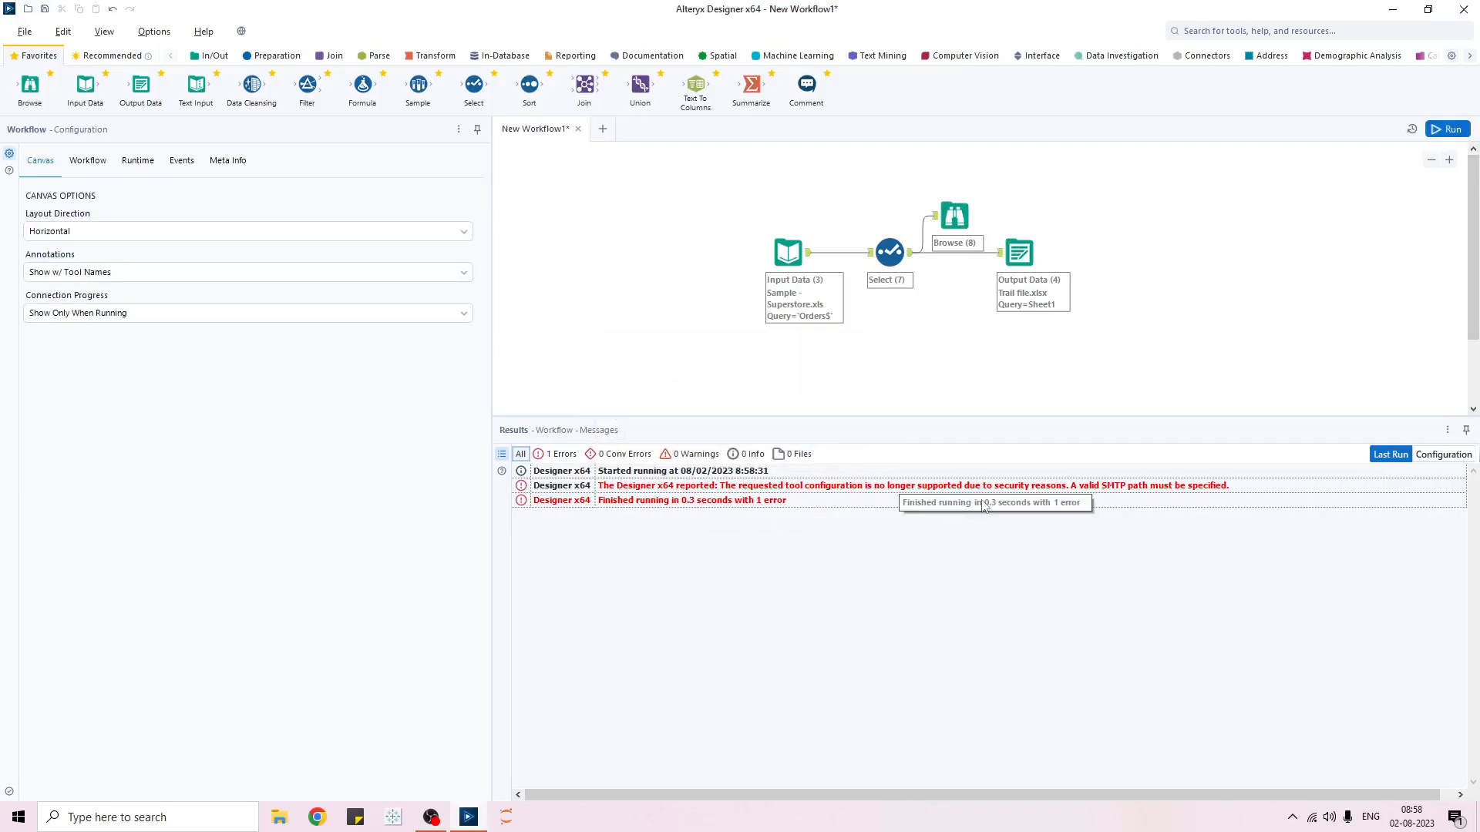
pyautogui.click(183, 161)
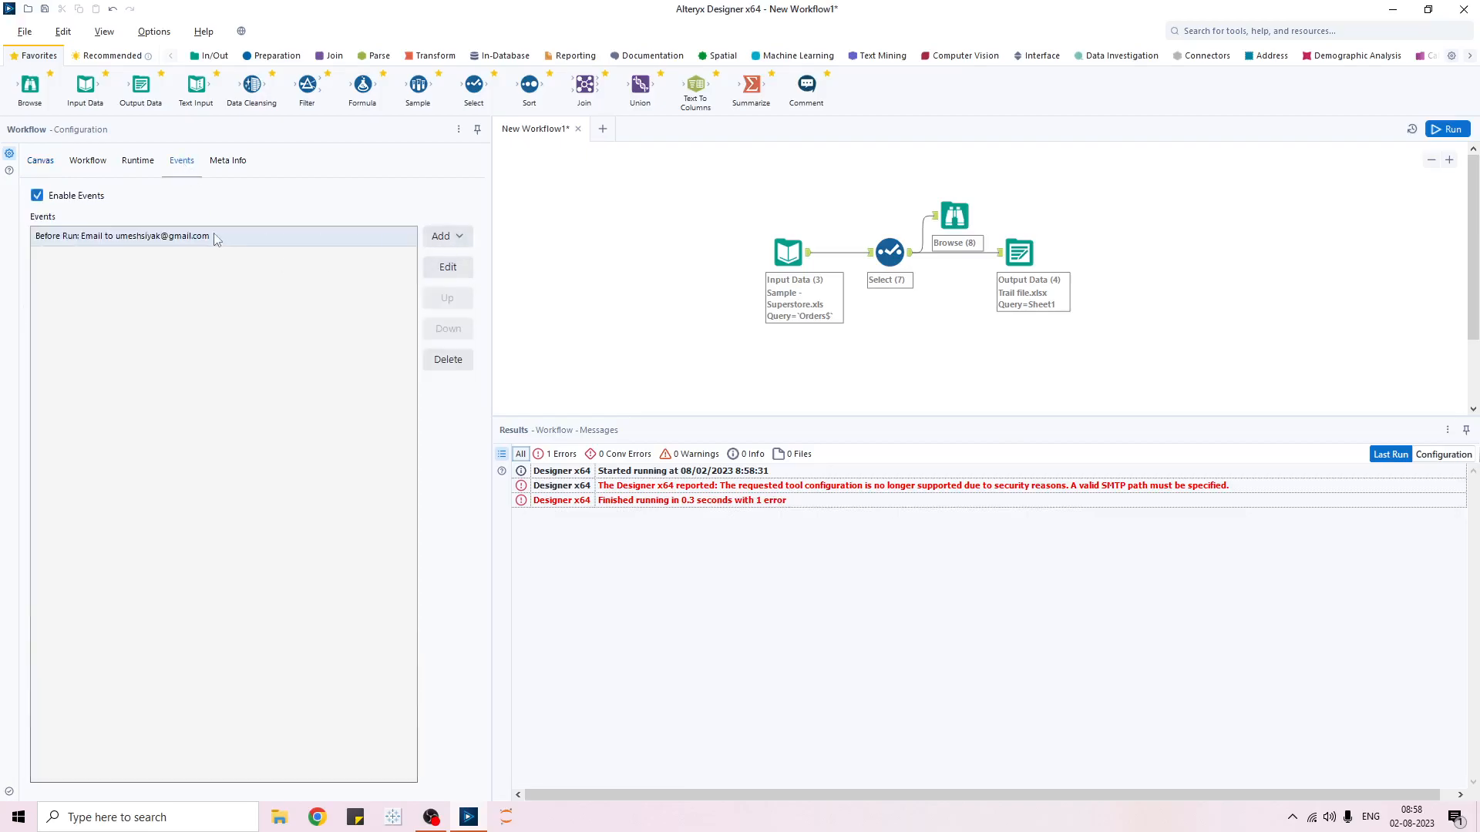
pyautogui.click(450, 242)
pyautogui.click(382, 341)
pyautogui.click(445, 270)
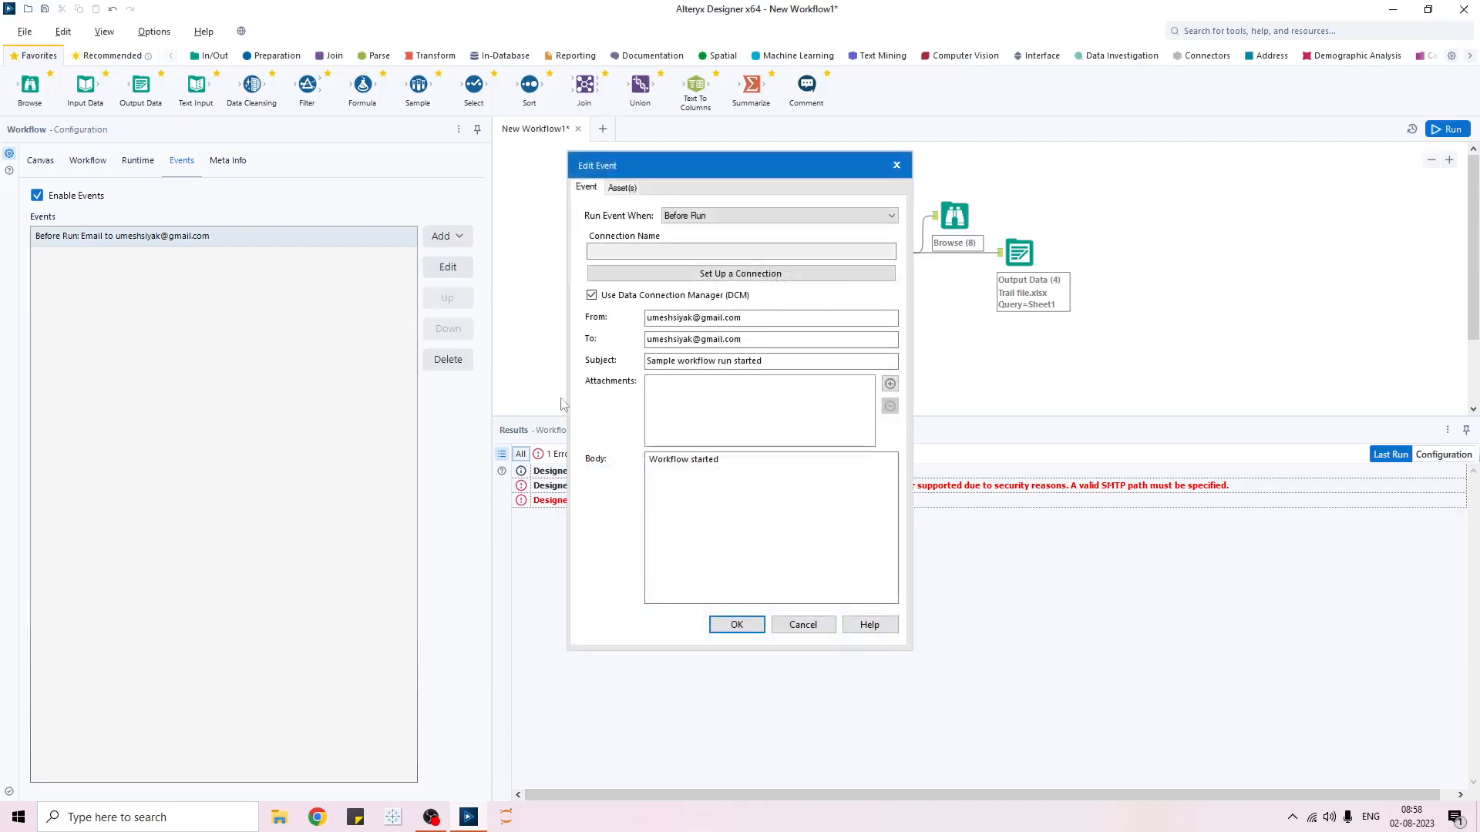
# - Switch the event to manual SMTP and copy the sender address into the recipient field
pyautogui.click(592, 295)
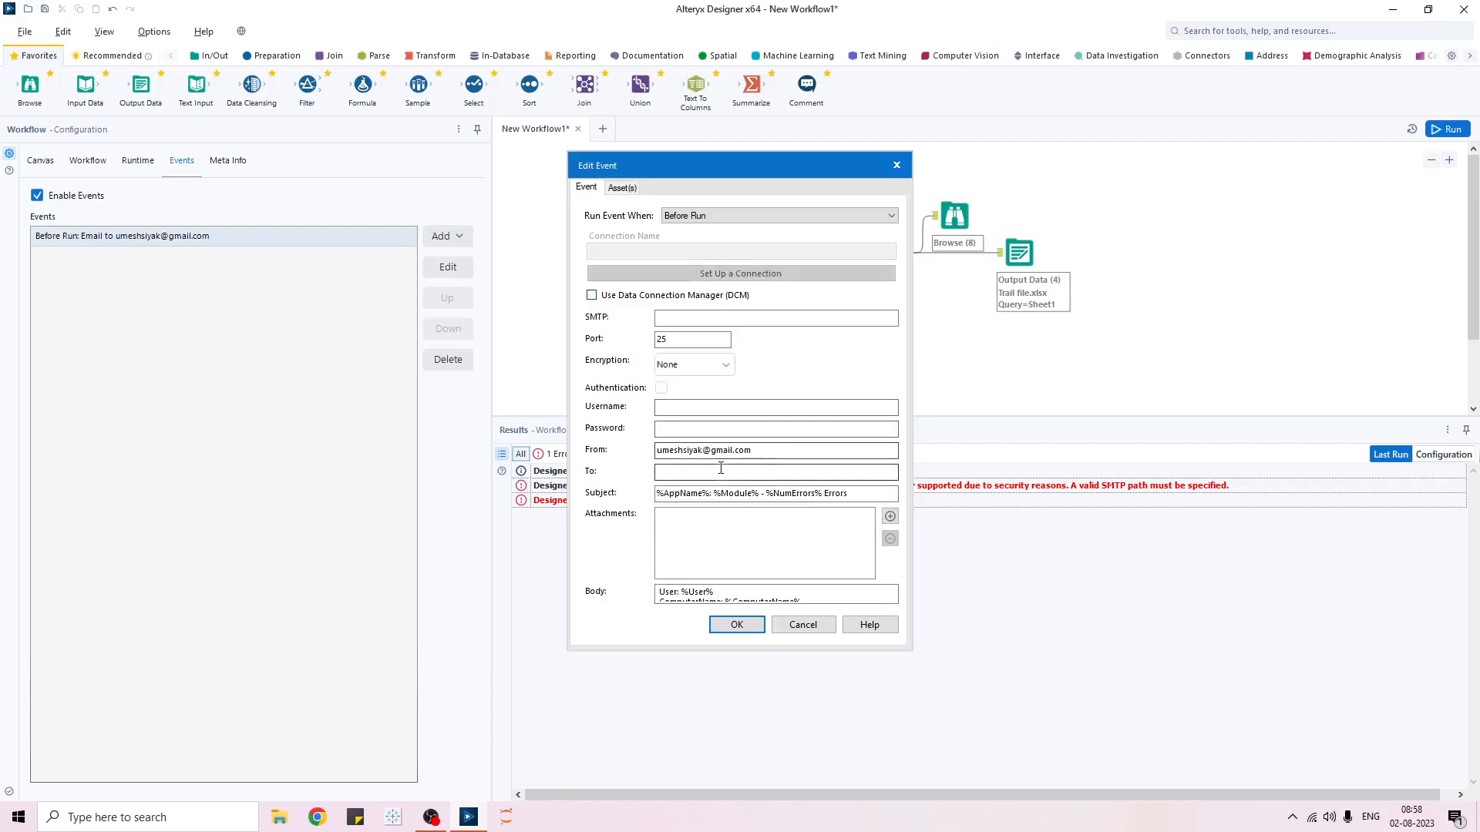
pyautogui.moveTo(759, 450); pyautogui.dragTo(600, 437)
pyautogui.hotkey('ctrl', 'c')
pyautogui.click(687, 472)
pyautogui.hotkey('ctrl', 'v')
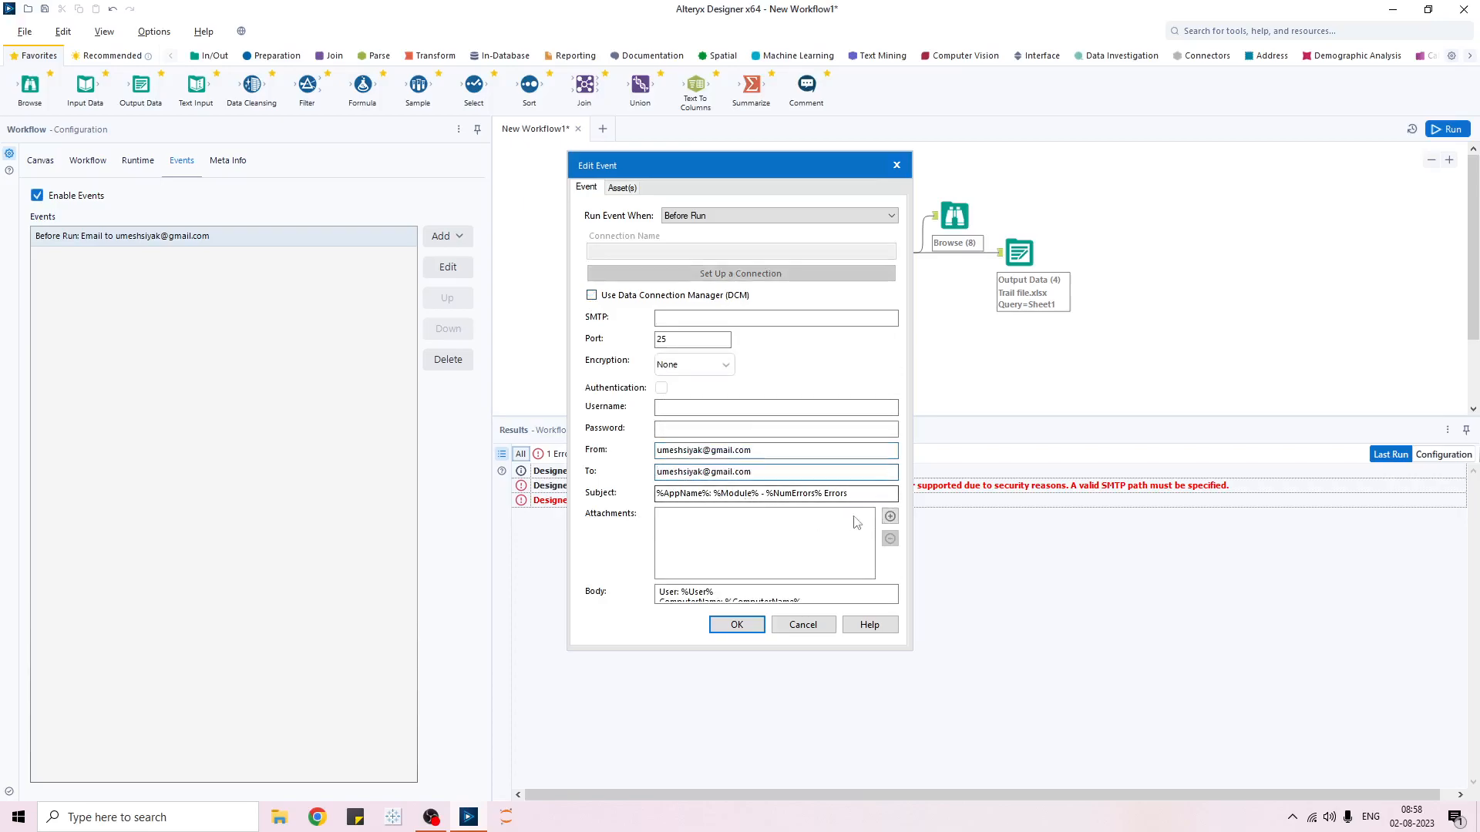
# - Change the subject to 'Workflow started', save the event, and run the workflow again
pyautogui.moveTo(855, 495); pyautogui.dragTo(616, 501)
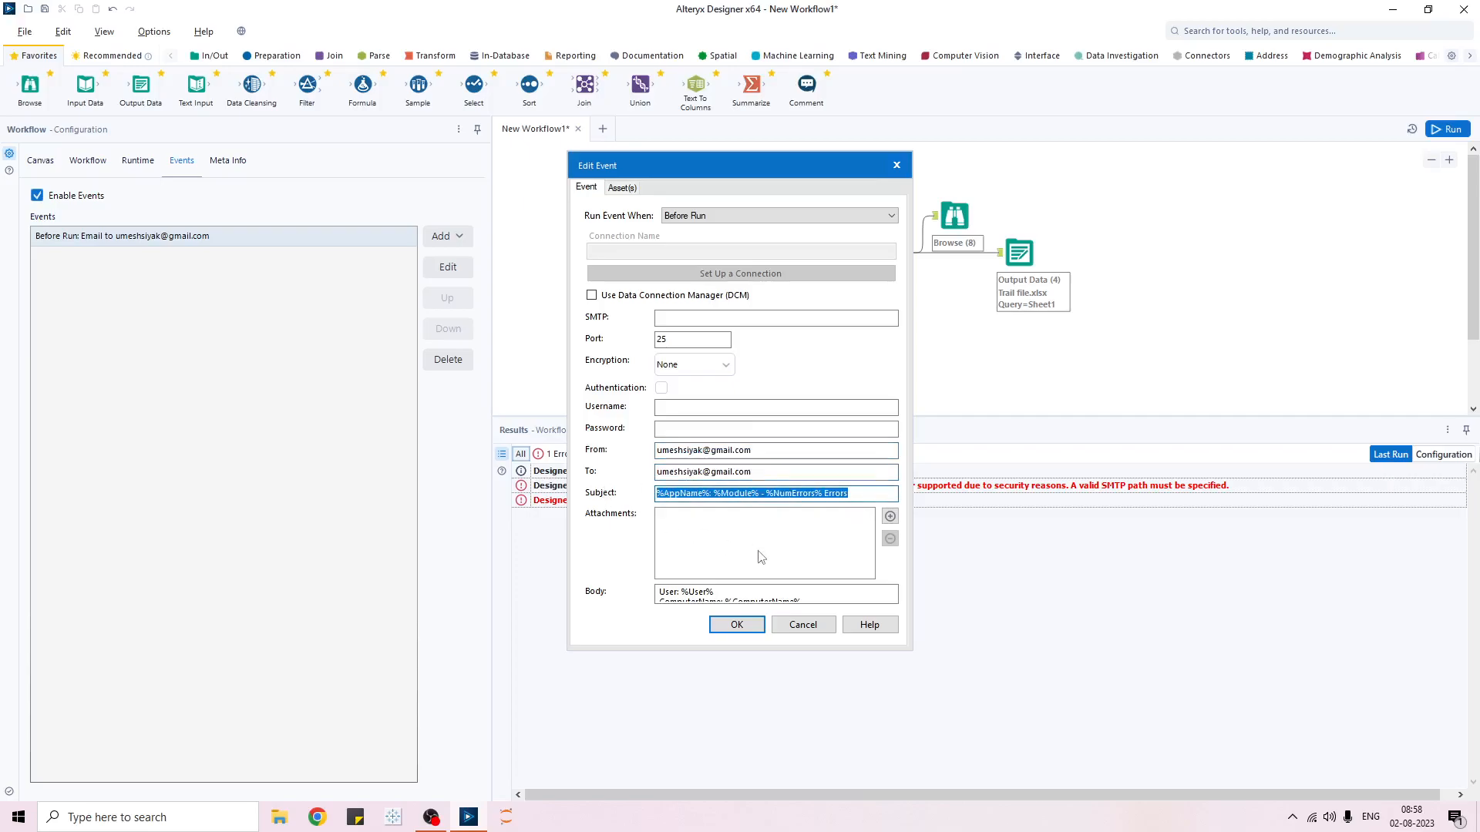
pyautogui.write('Workflow started')
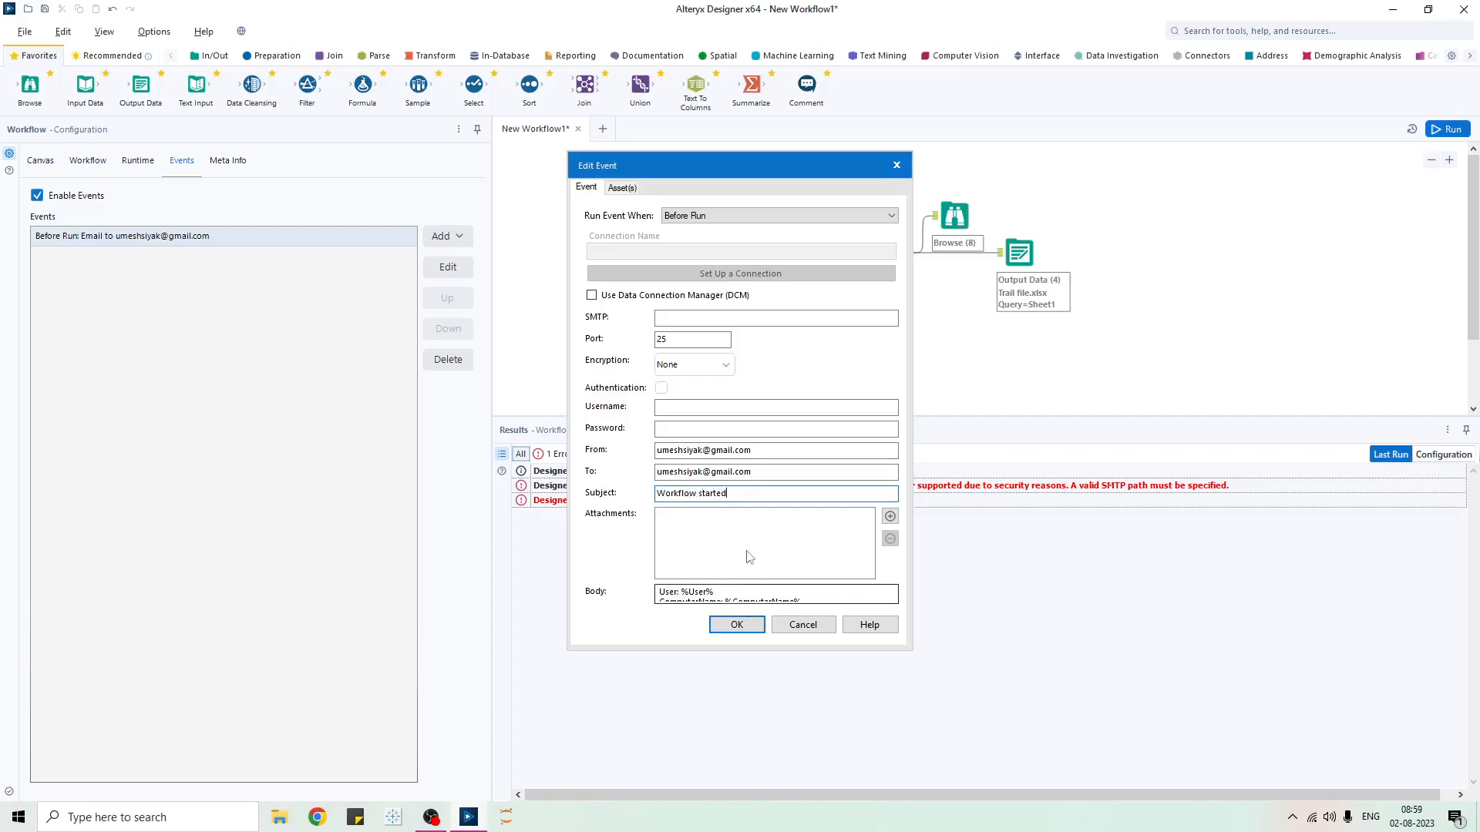
pyautogui.click(737, 625)
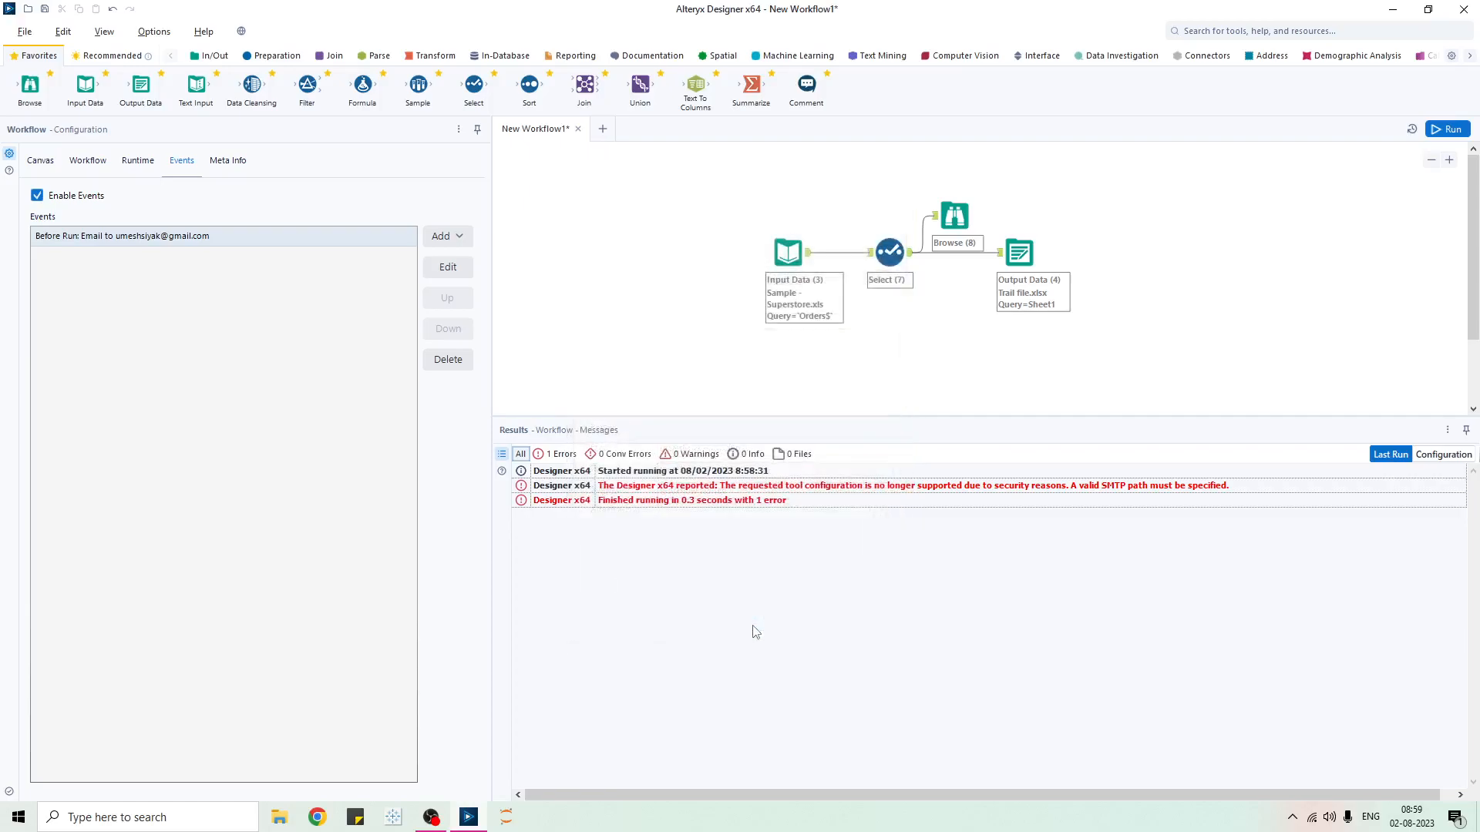
pyautogui.click(1447, 130)
# - Delete the Before Run email event, uncheck Enable Events, and show the Meta Info settings
pyautogui.click(832, 440)
pyautogui.click(176, 162)
pyautogui.click(461, 359)
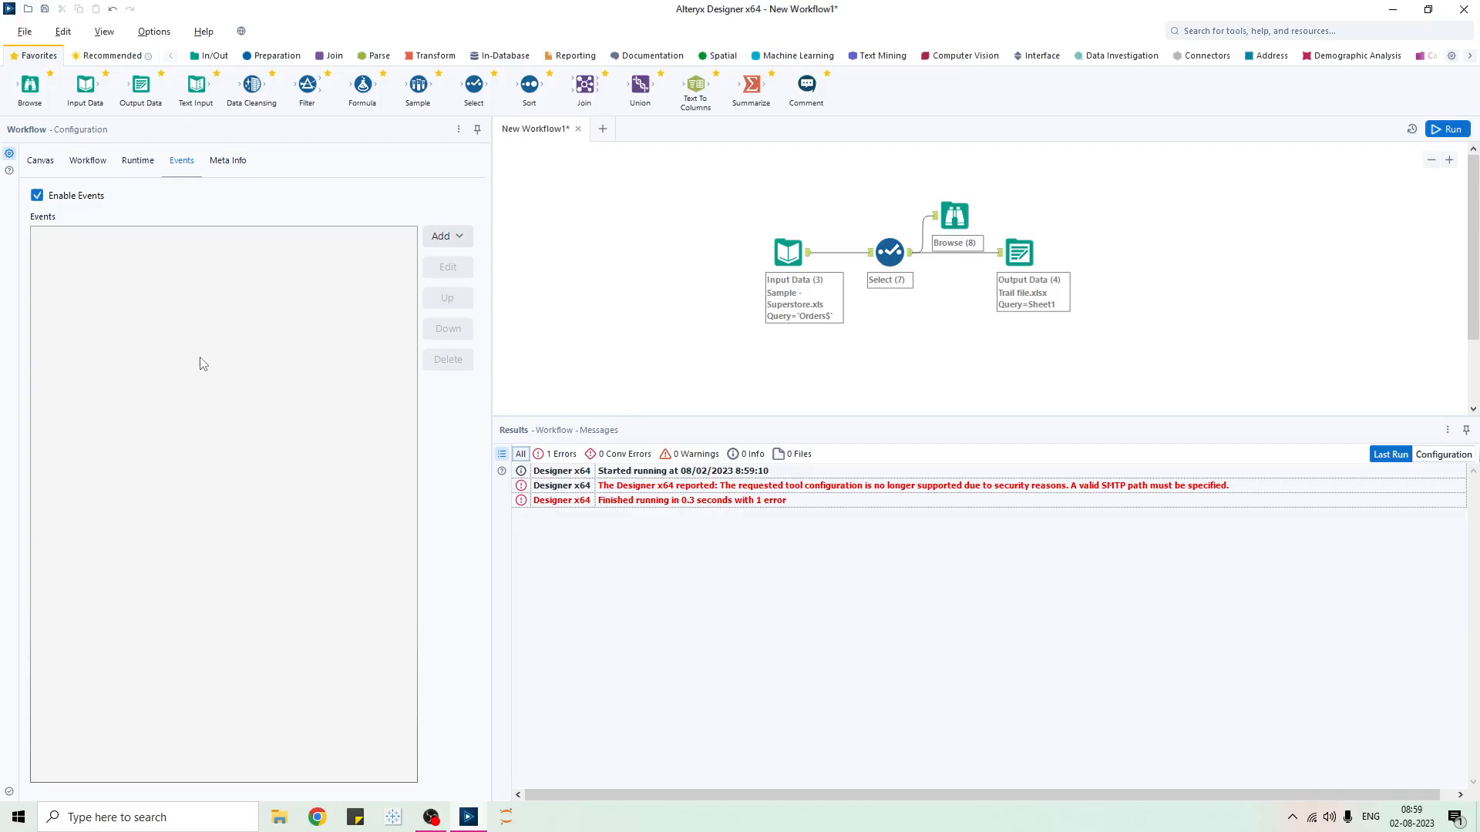
pyautogui.click(37, 196)
pyautogui.click(228, 160)
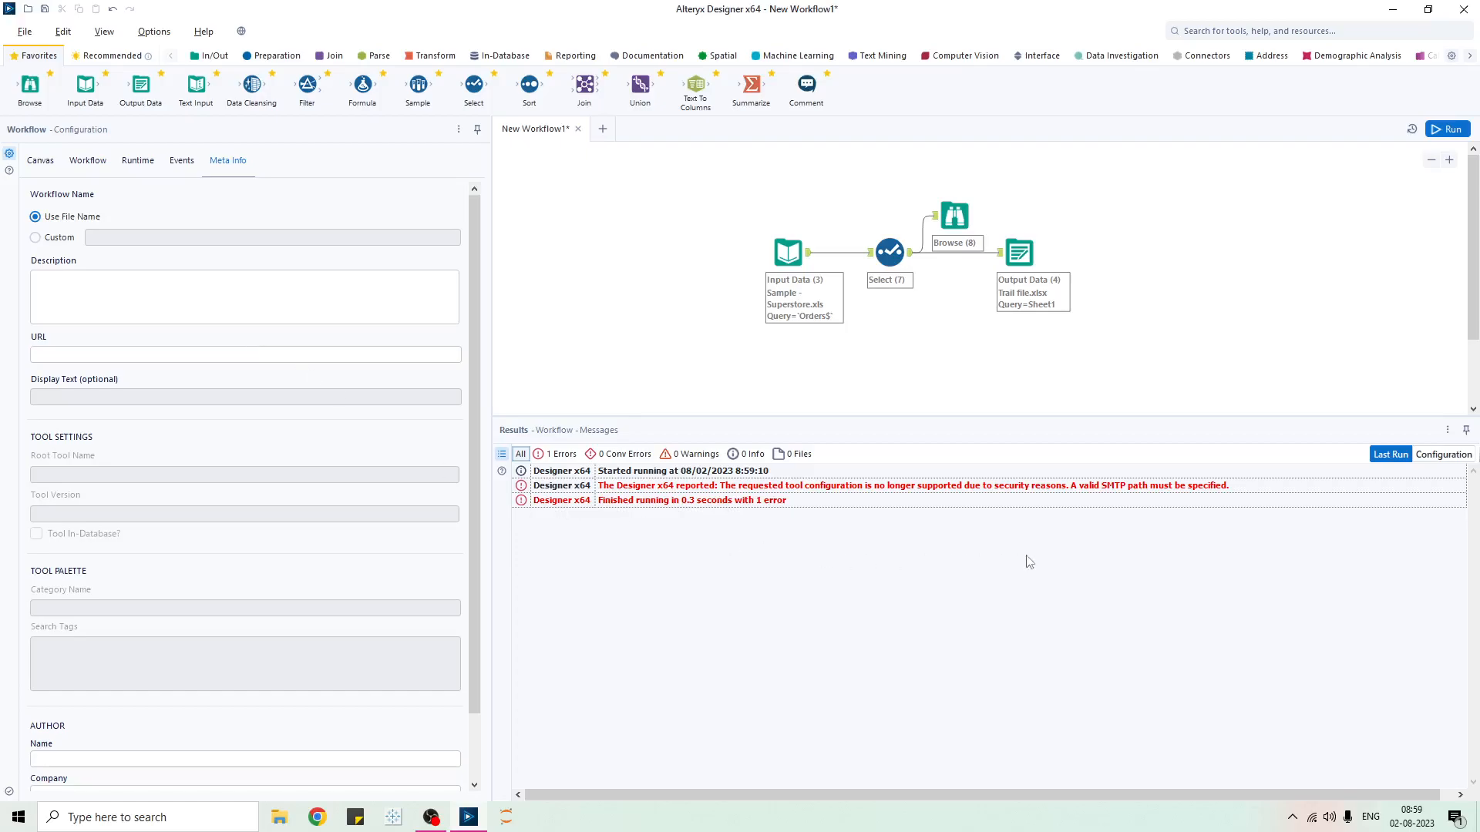
# - Preview the Input Data tool, run the workflow with Ctrl+R, and return to Meta Info
pyautogui.click(780, 250)
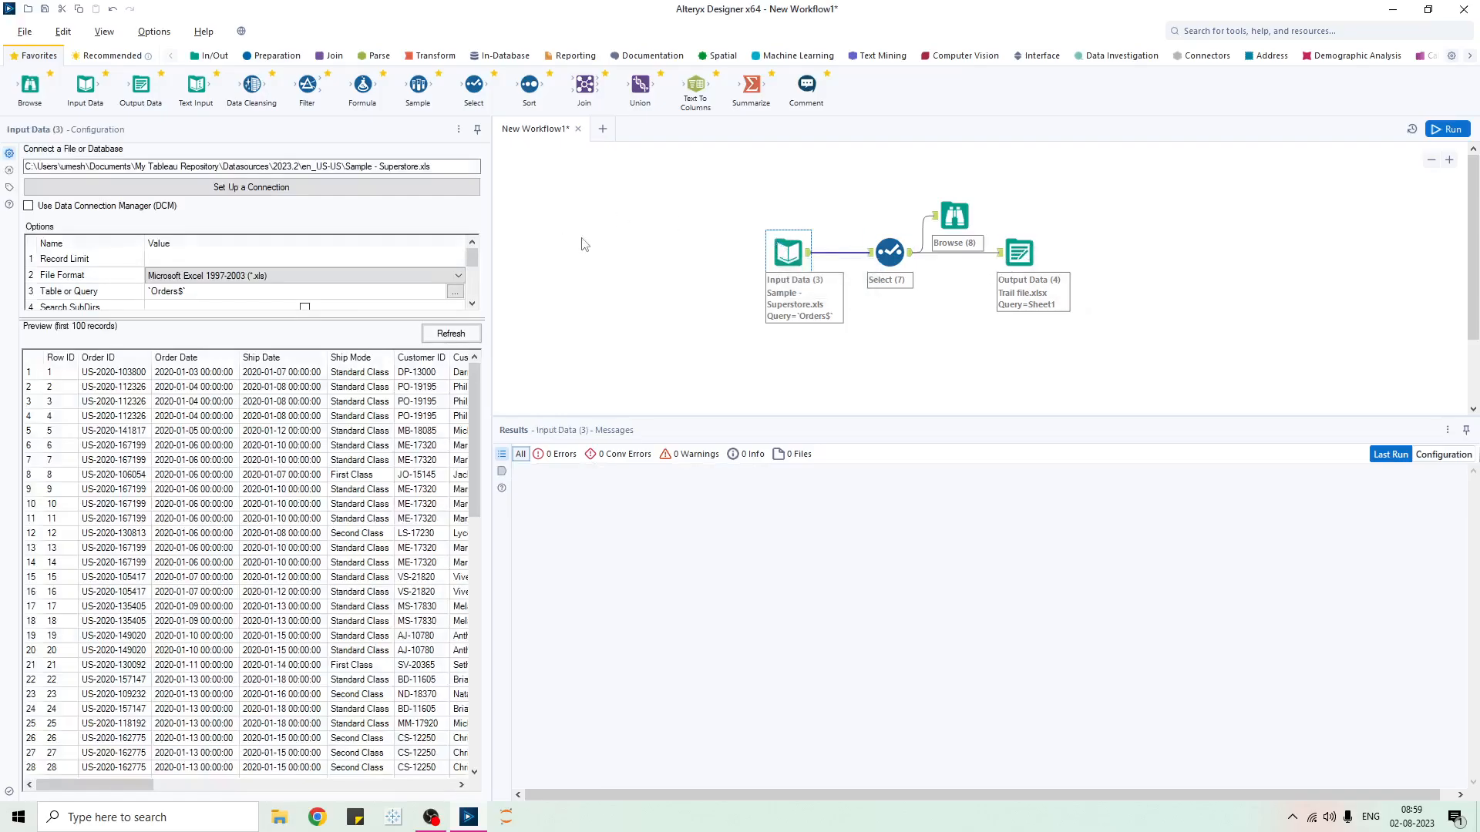
pyautogui.hotkey('ctrl', 'r')
pyautogui.click(220, 161)
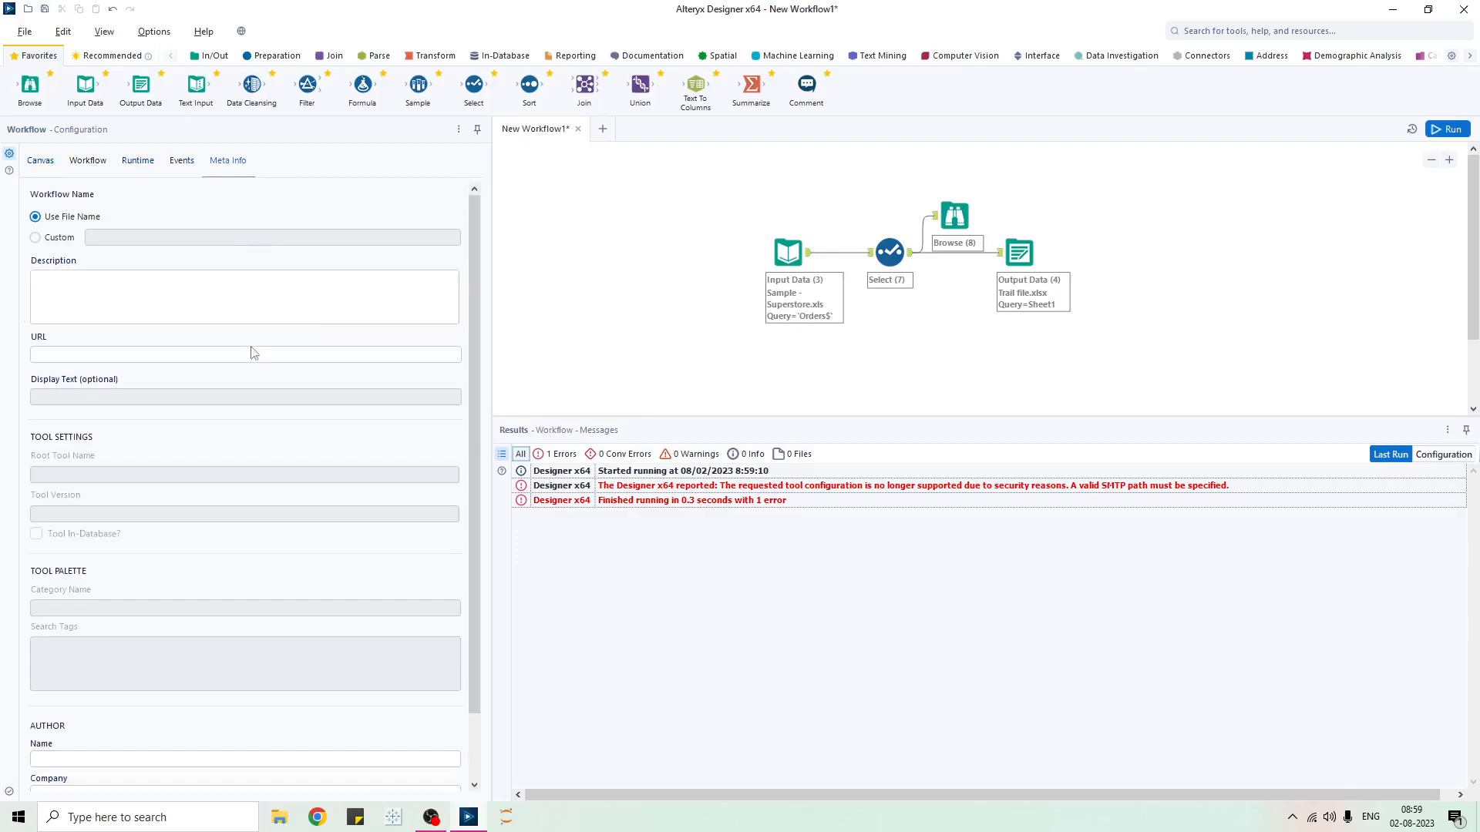
# - Look over the Description and Author Name meta info fields, then go back to Canvas options
pyautogui.scroll(-2, 255, 378)
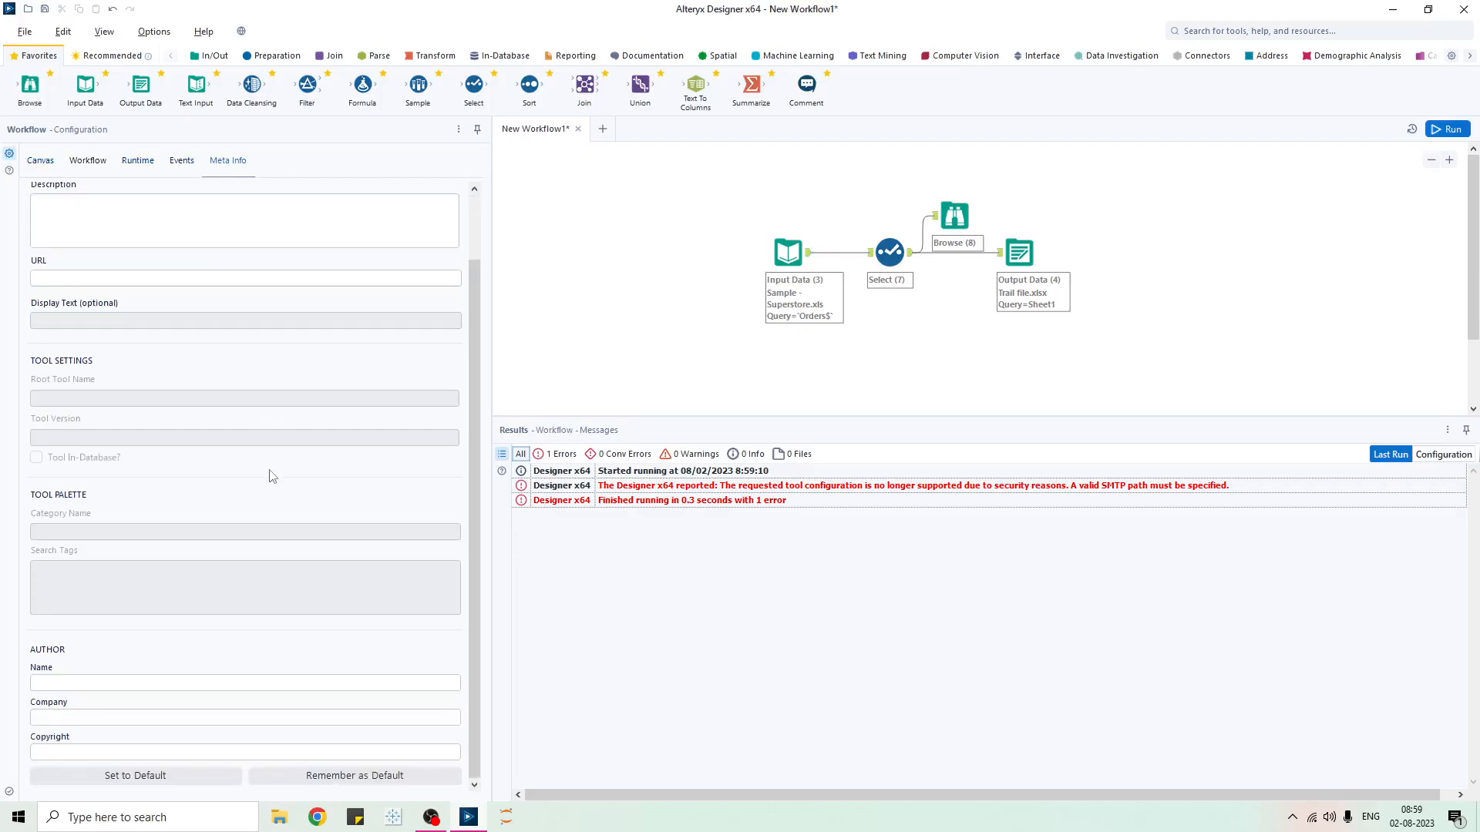
pyautogui.scroll(2, 270, 476)
pyautogui.click(91, 279)
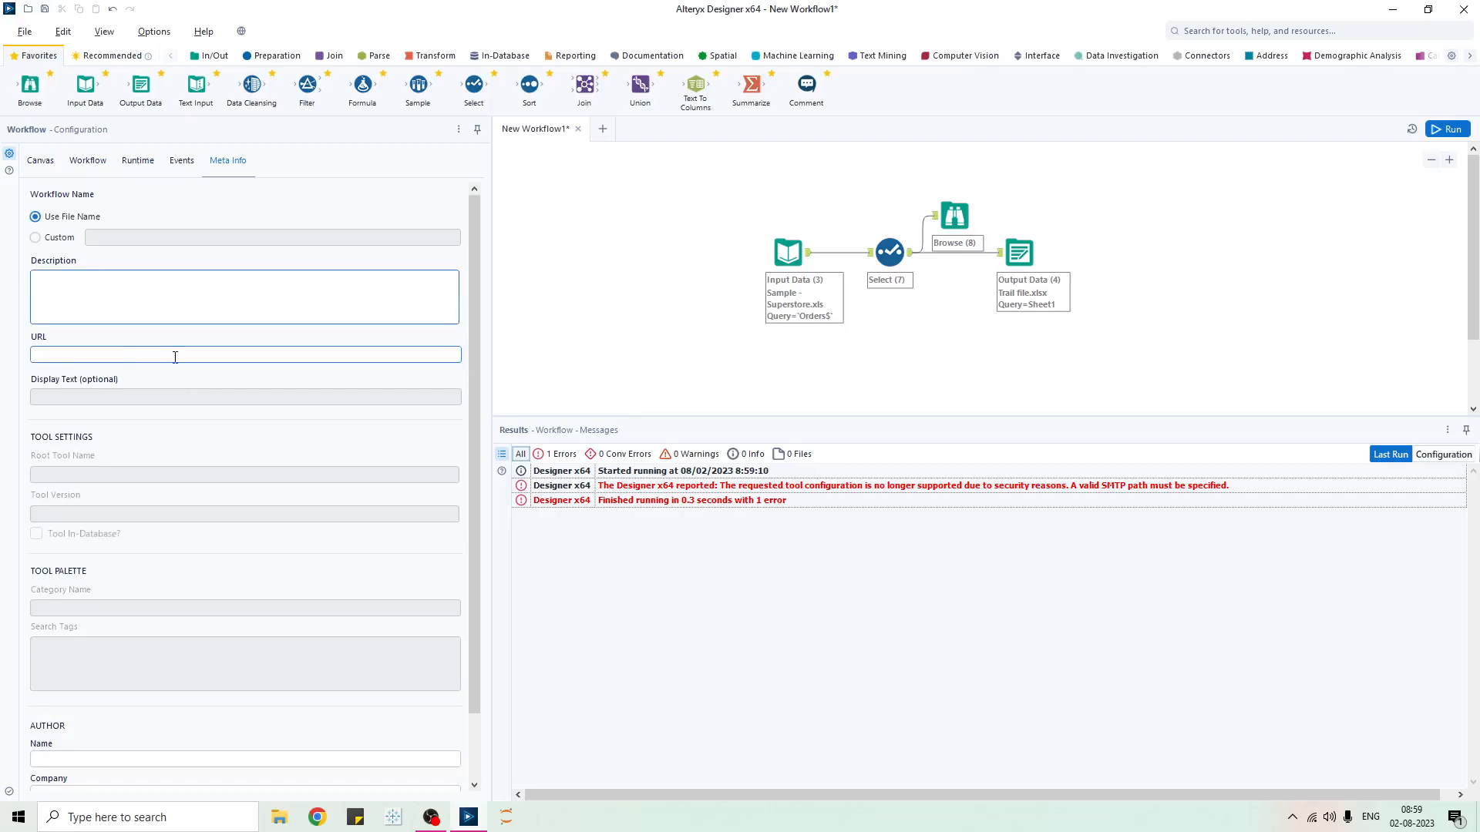
pyautogui.scroll(-2, 175, 357)
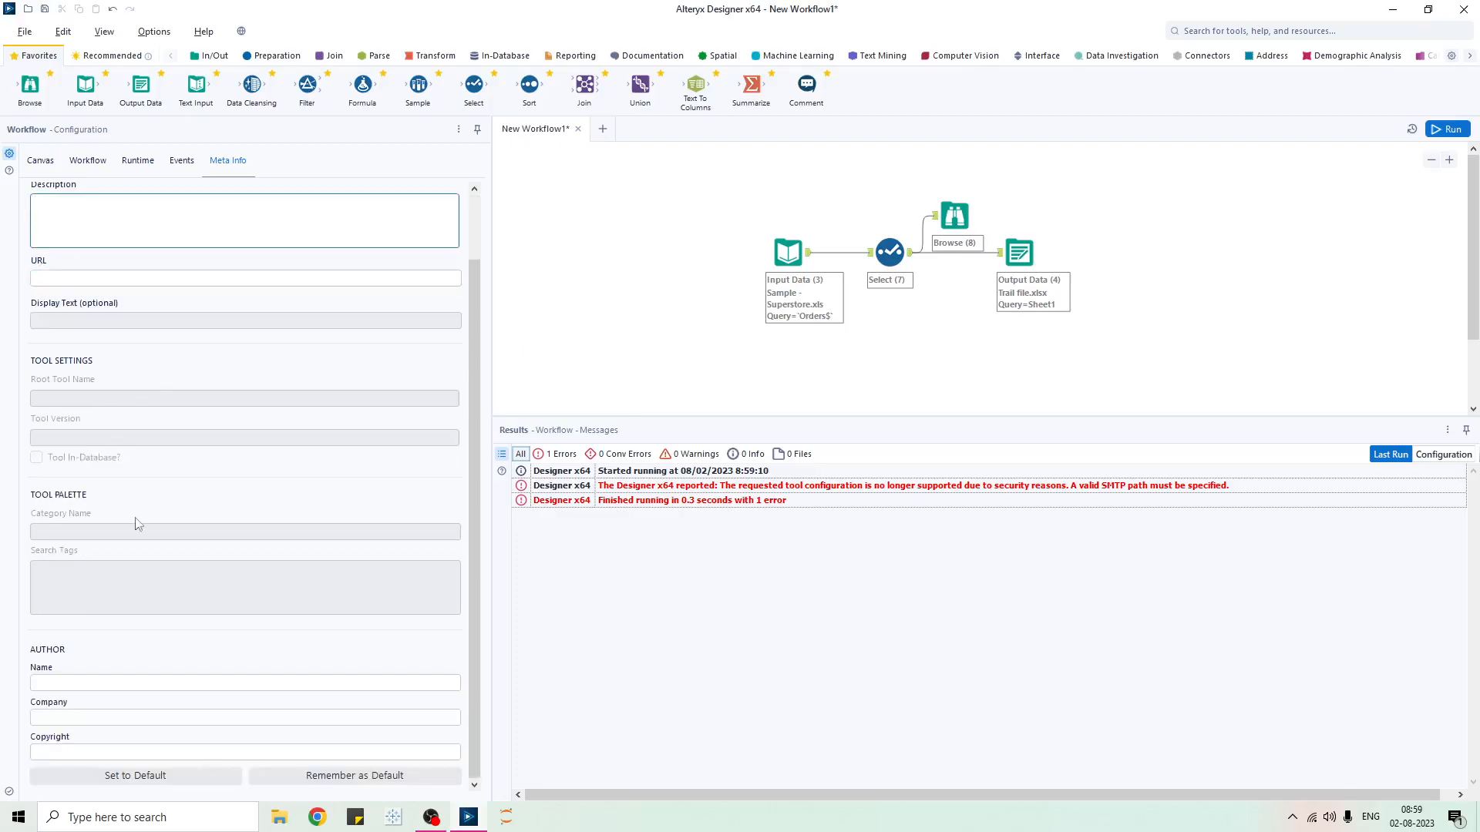
pyautogui.click(78, 683)
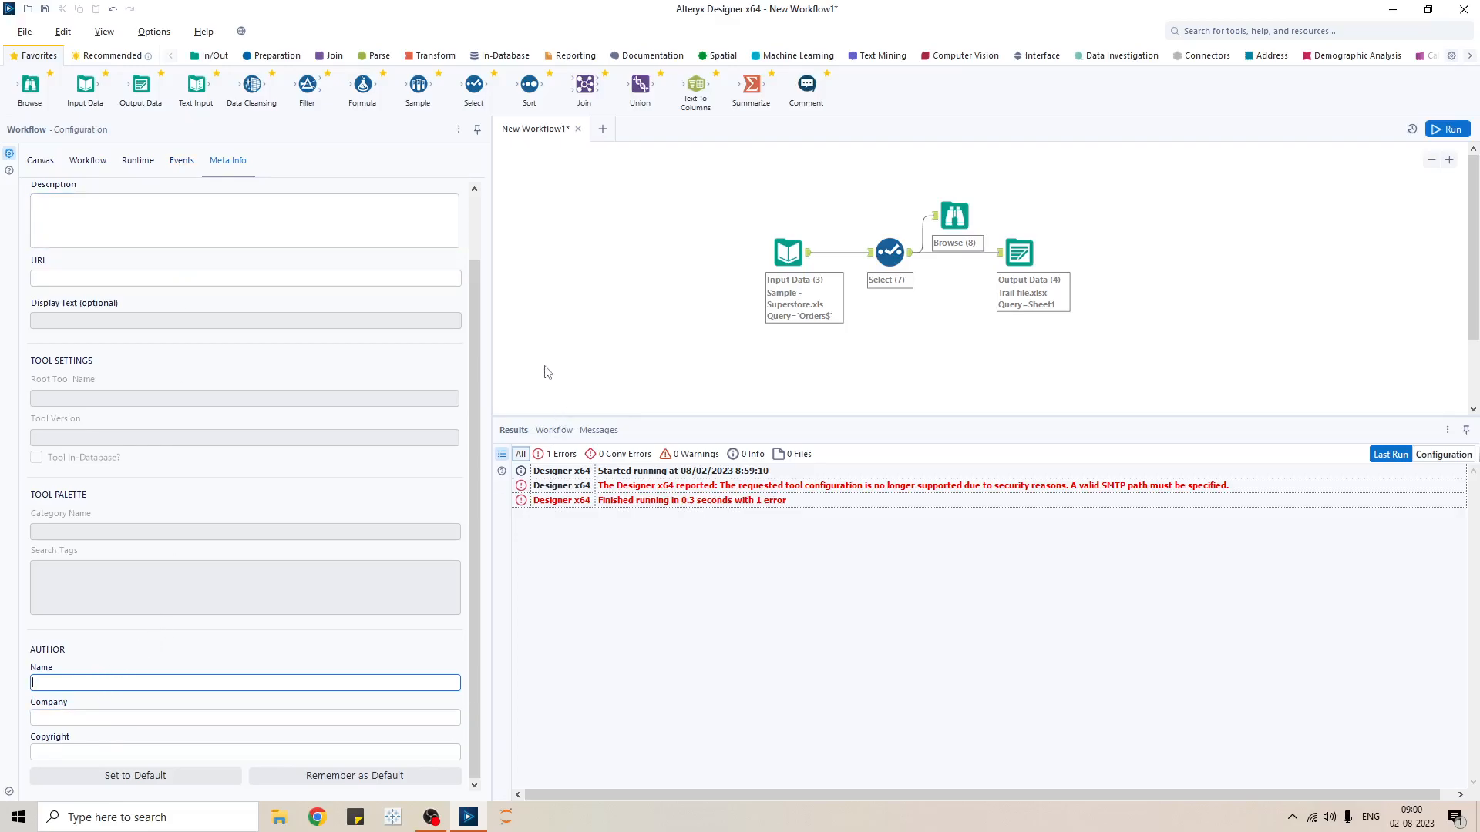
pyautogui.click(41, 161)
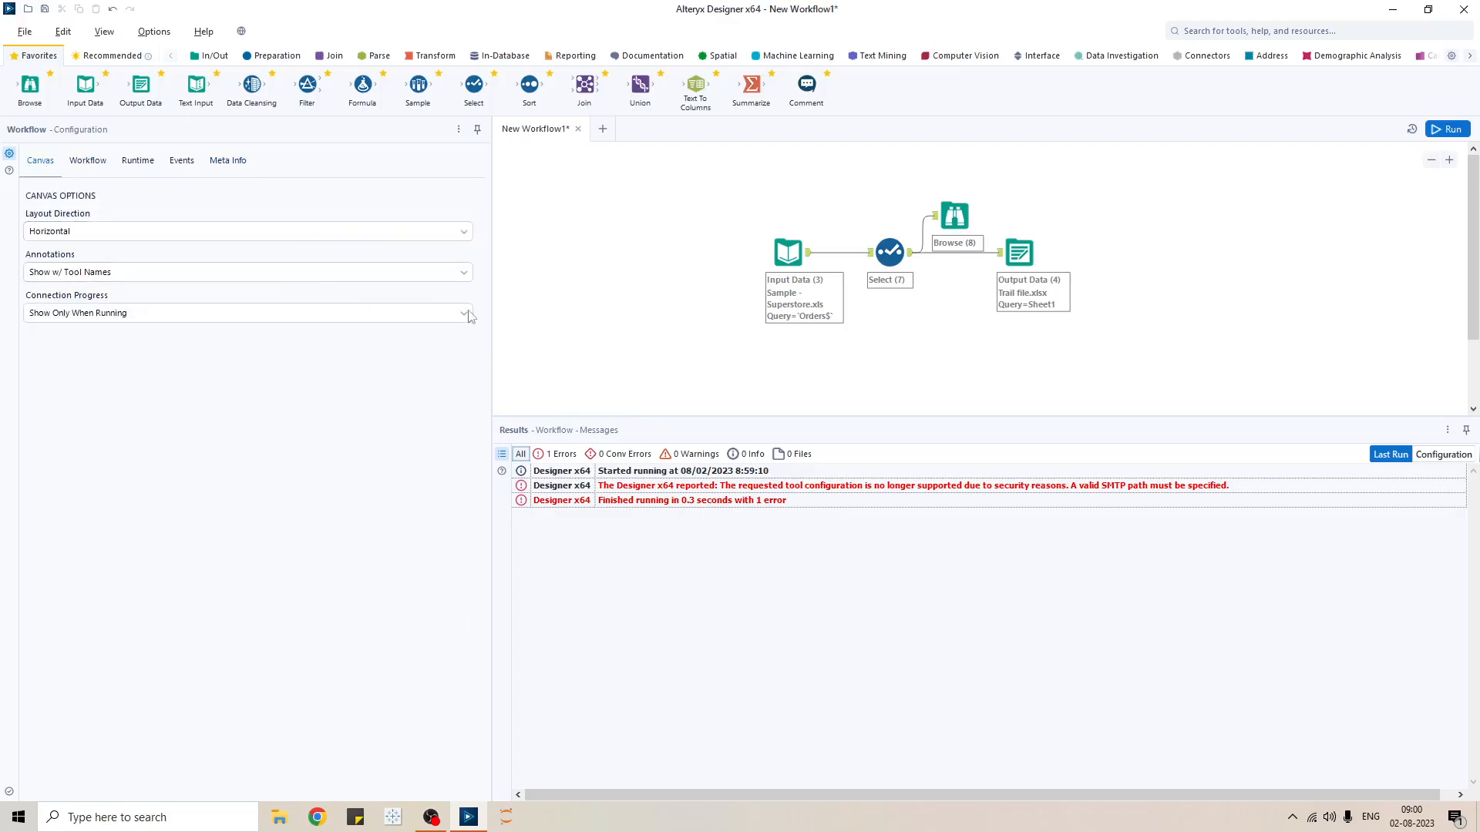
# - Marquee-select all four workflow tools and clear the selection, several times
pyautogui.moveTo(711, 171); pyautogui.dragTo(1225, 385)
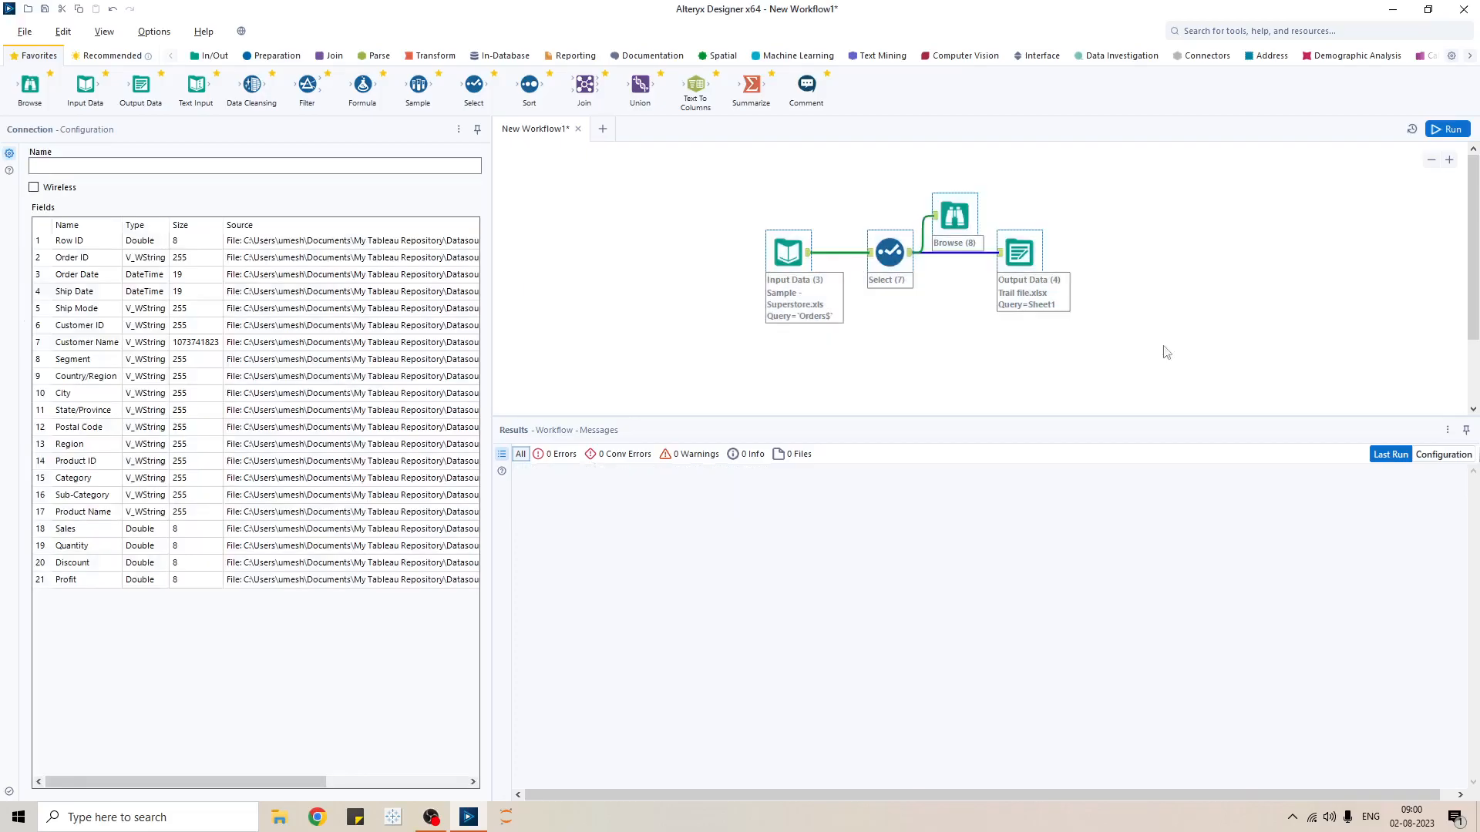
pyautogui.click(1153, 320)
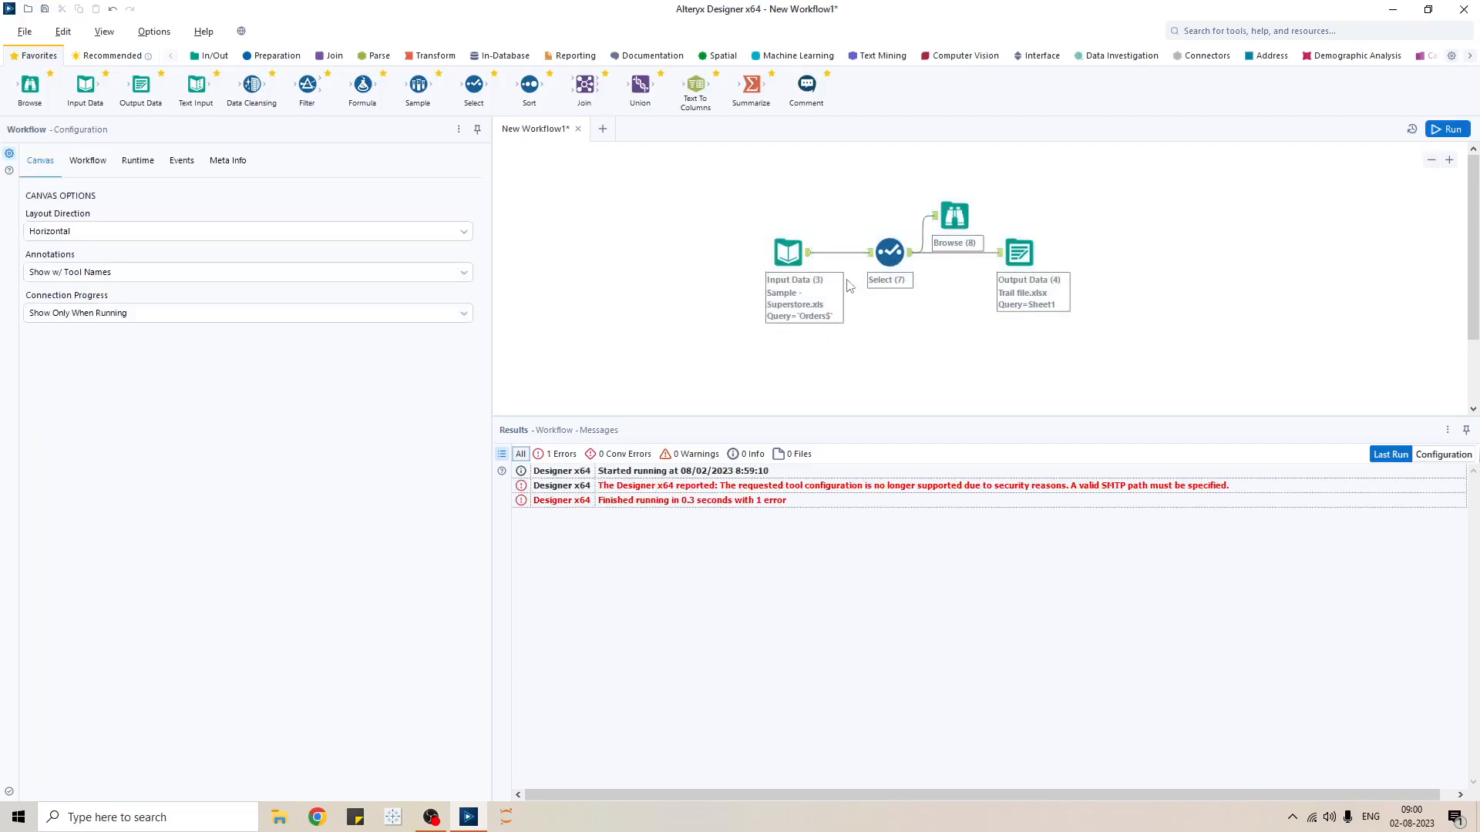
pyautogui.moveTo(719, 180); pyautogui.dragTo(1165, 355)
pyautogui.click(1152, 320)
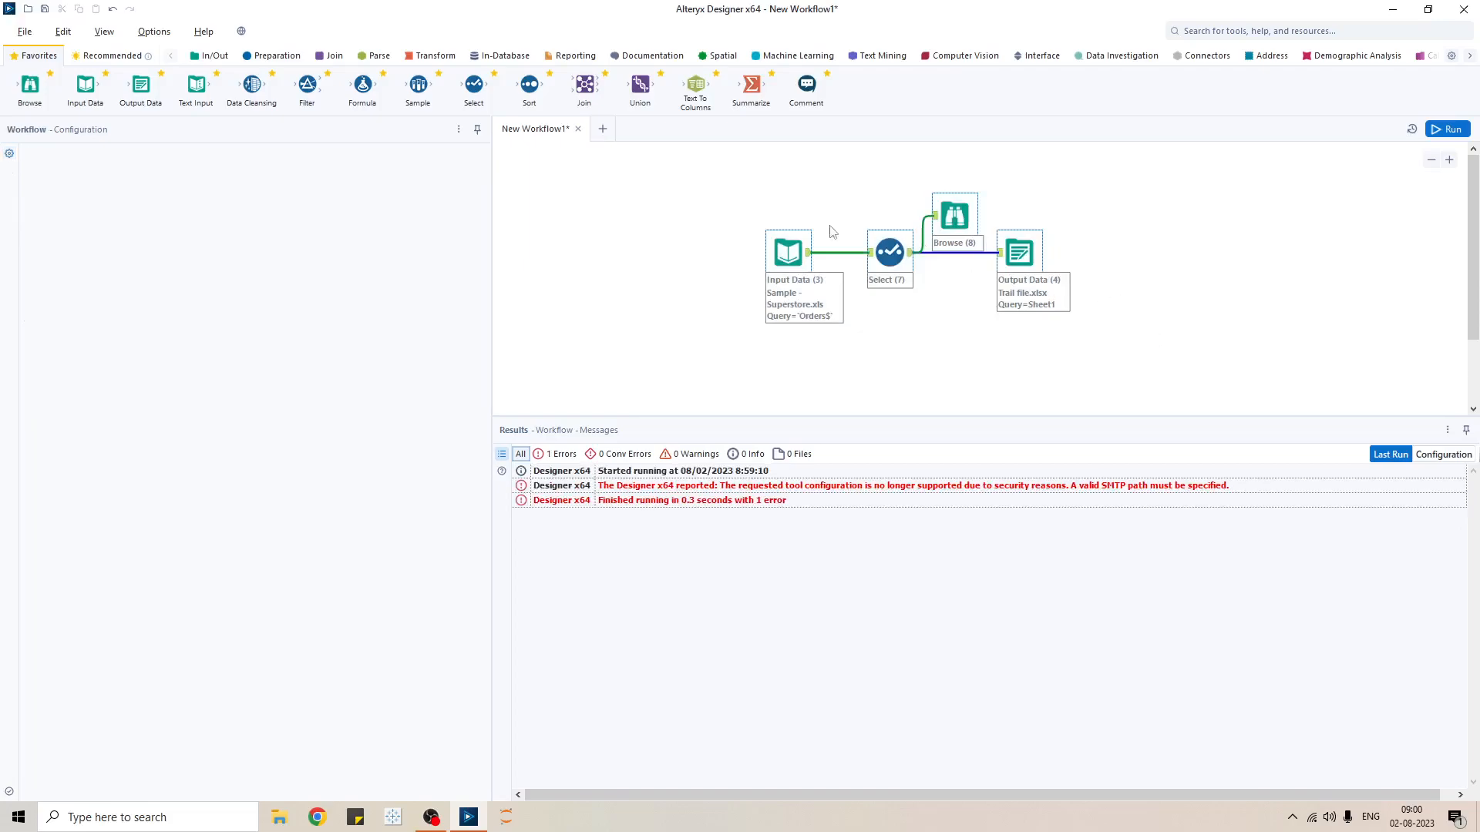
pyautogui.moveTo(713, 181); pyautogui.dragTo(1193, 362)
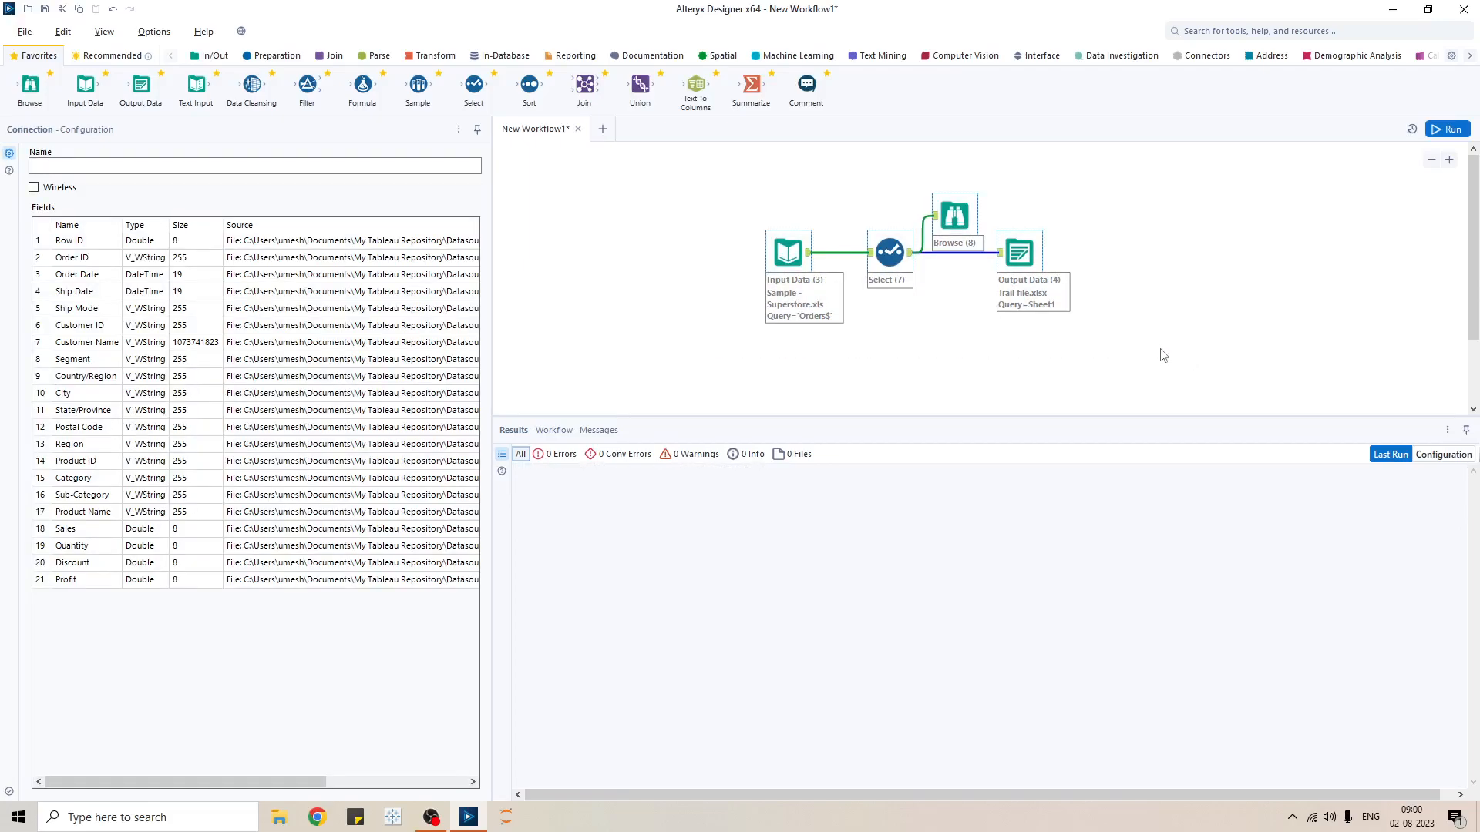
pyautogui.click(1160, 339)
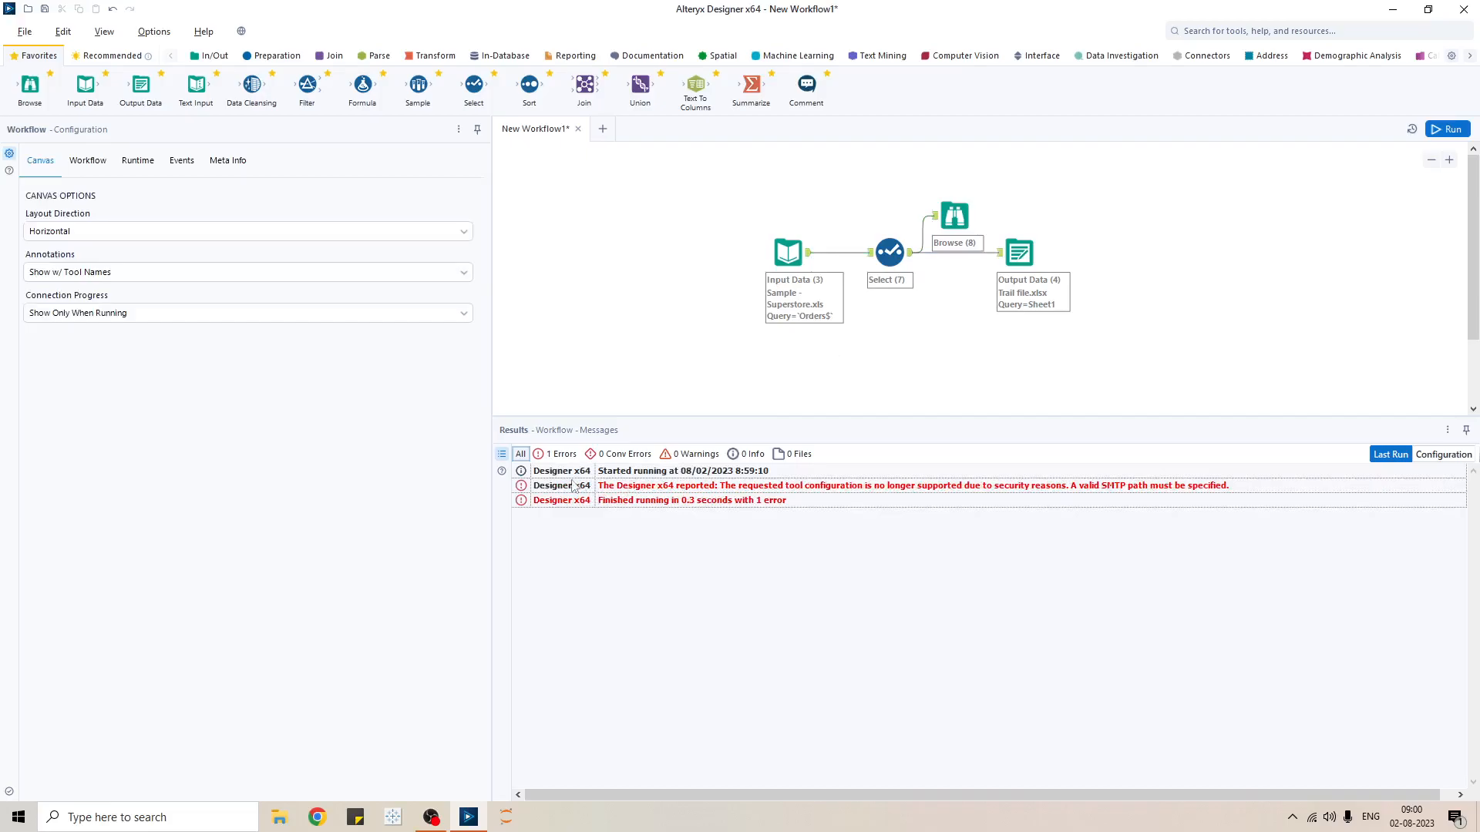
# - Preview Input Data (3)'s output, run the workflow, then select Select, Browse and Output Data
pyautogui.click(787, 257)
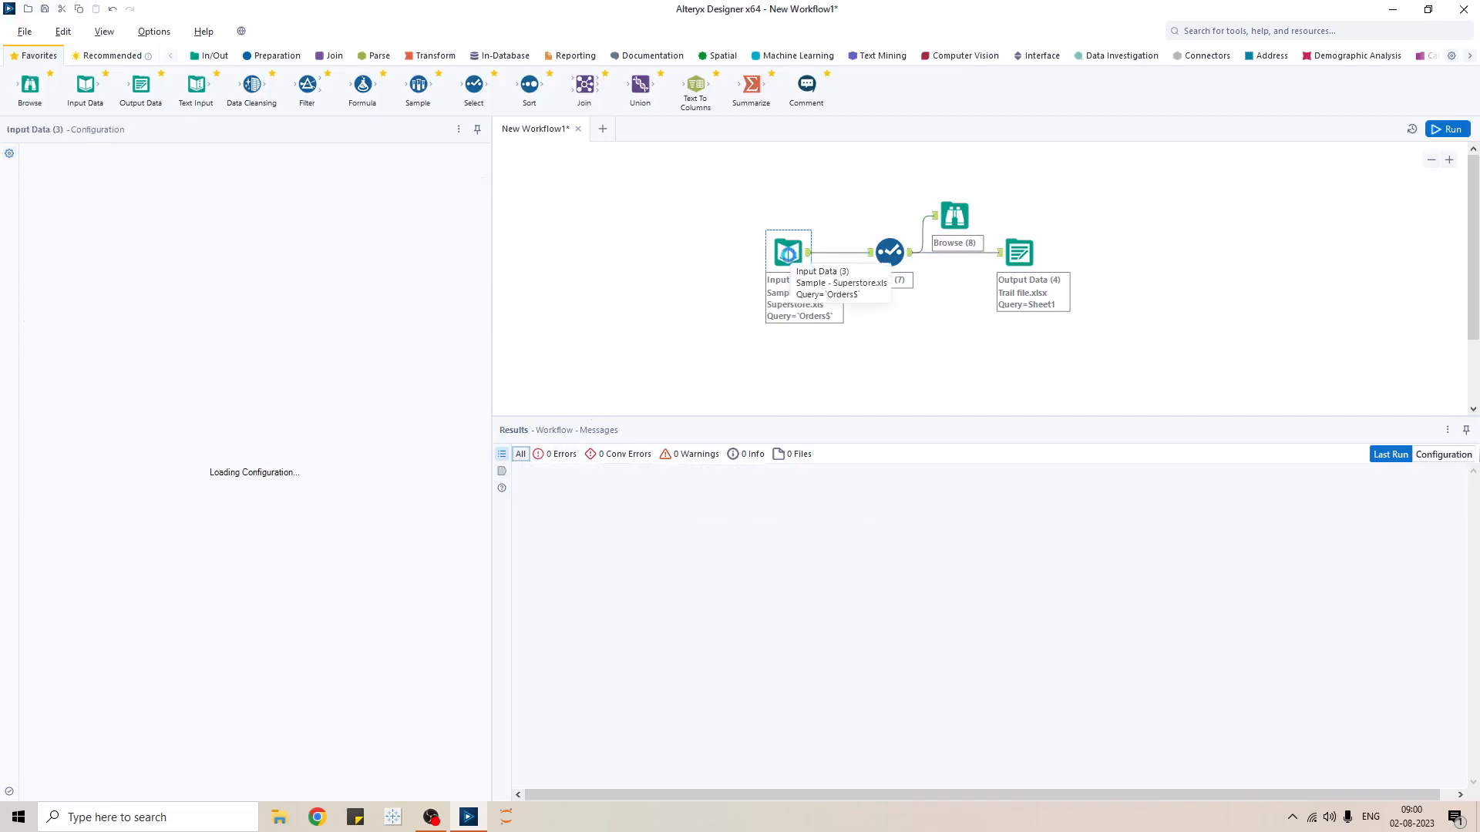
pyautogui.click(501, 471)
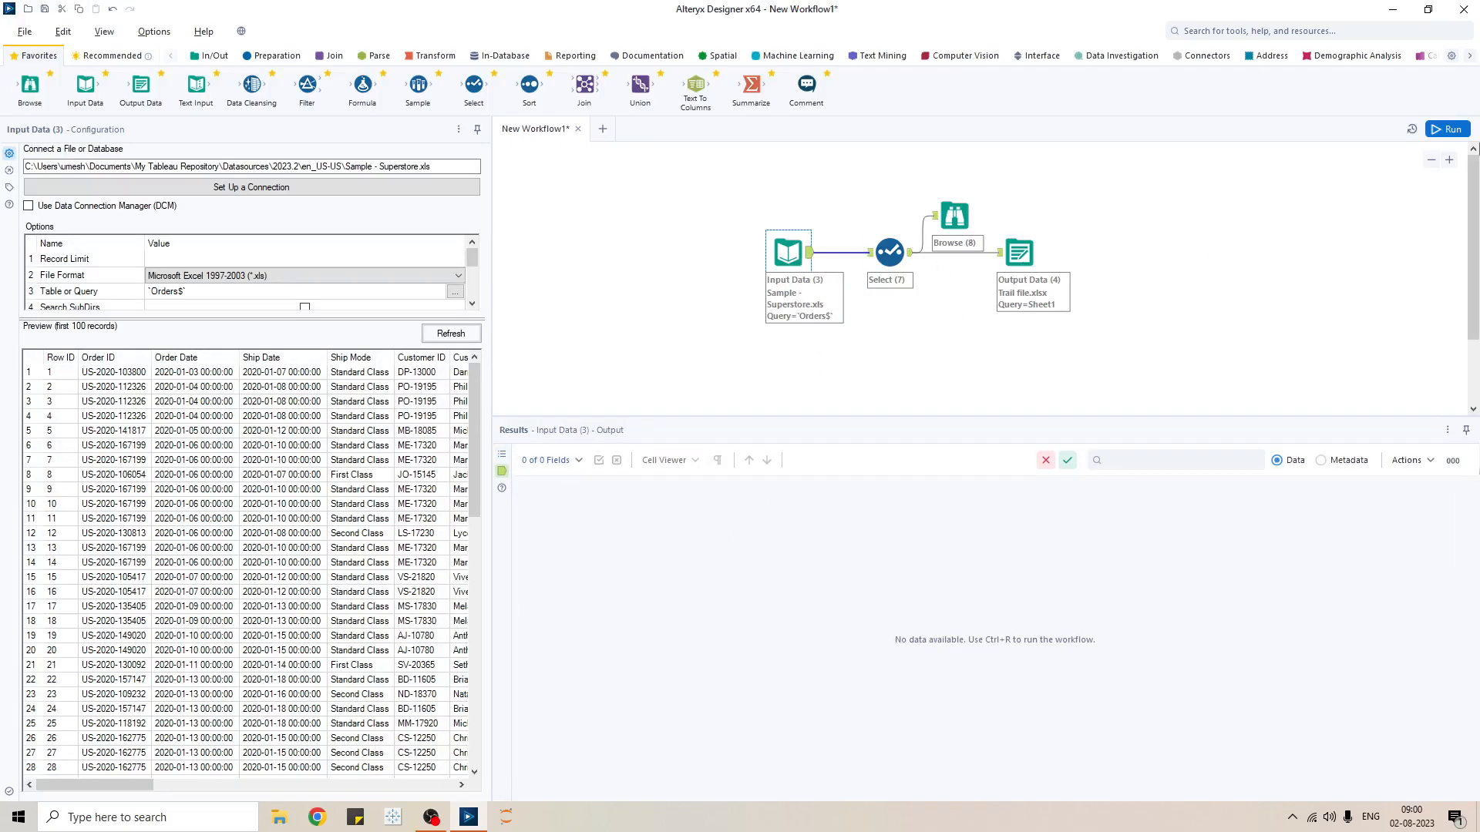
pyautogui.click(1443, 127)
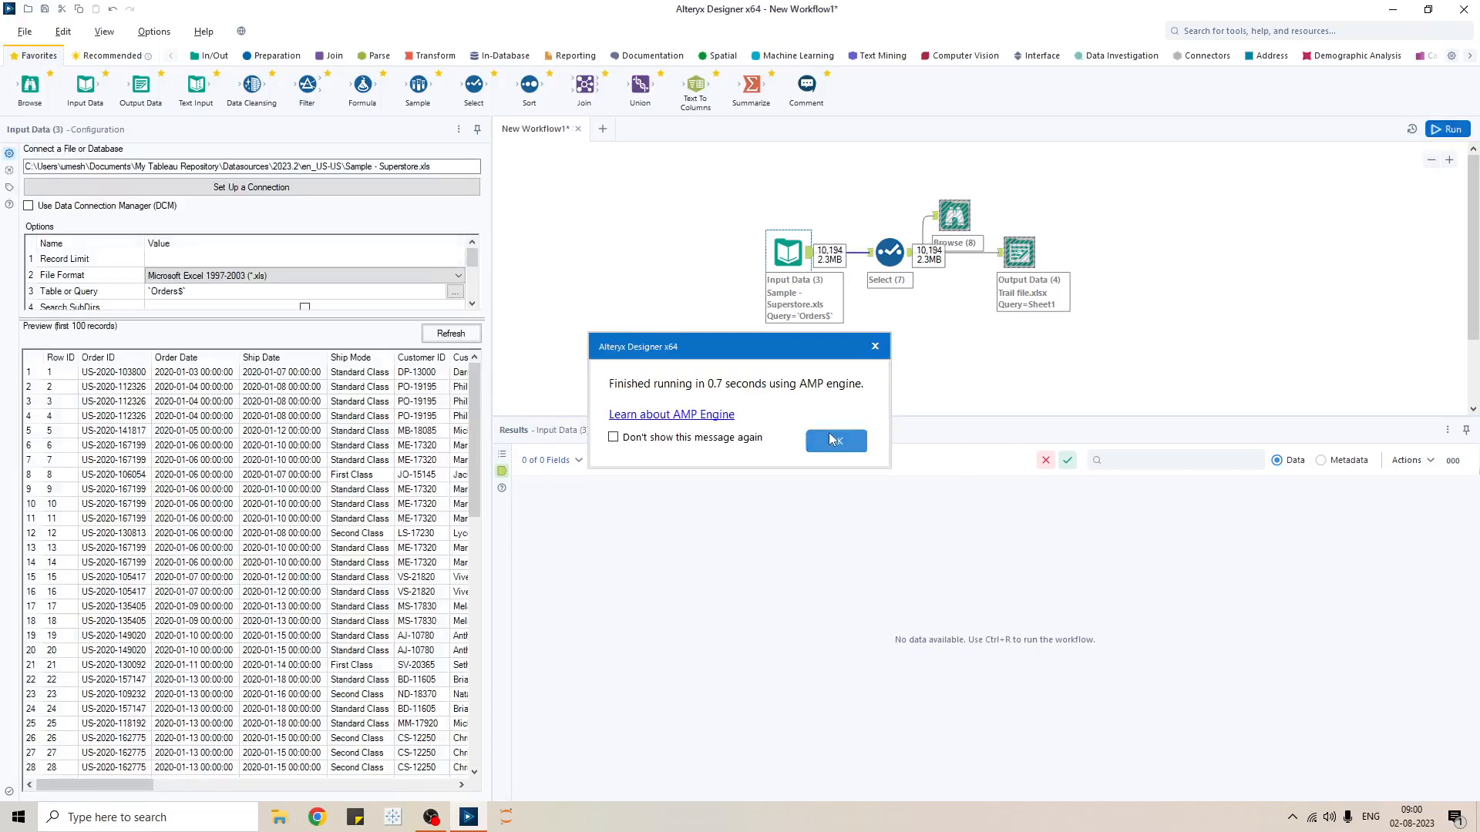
pyautogui.click(831, 434)
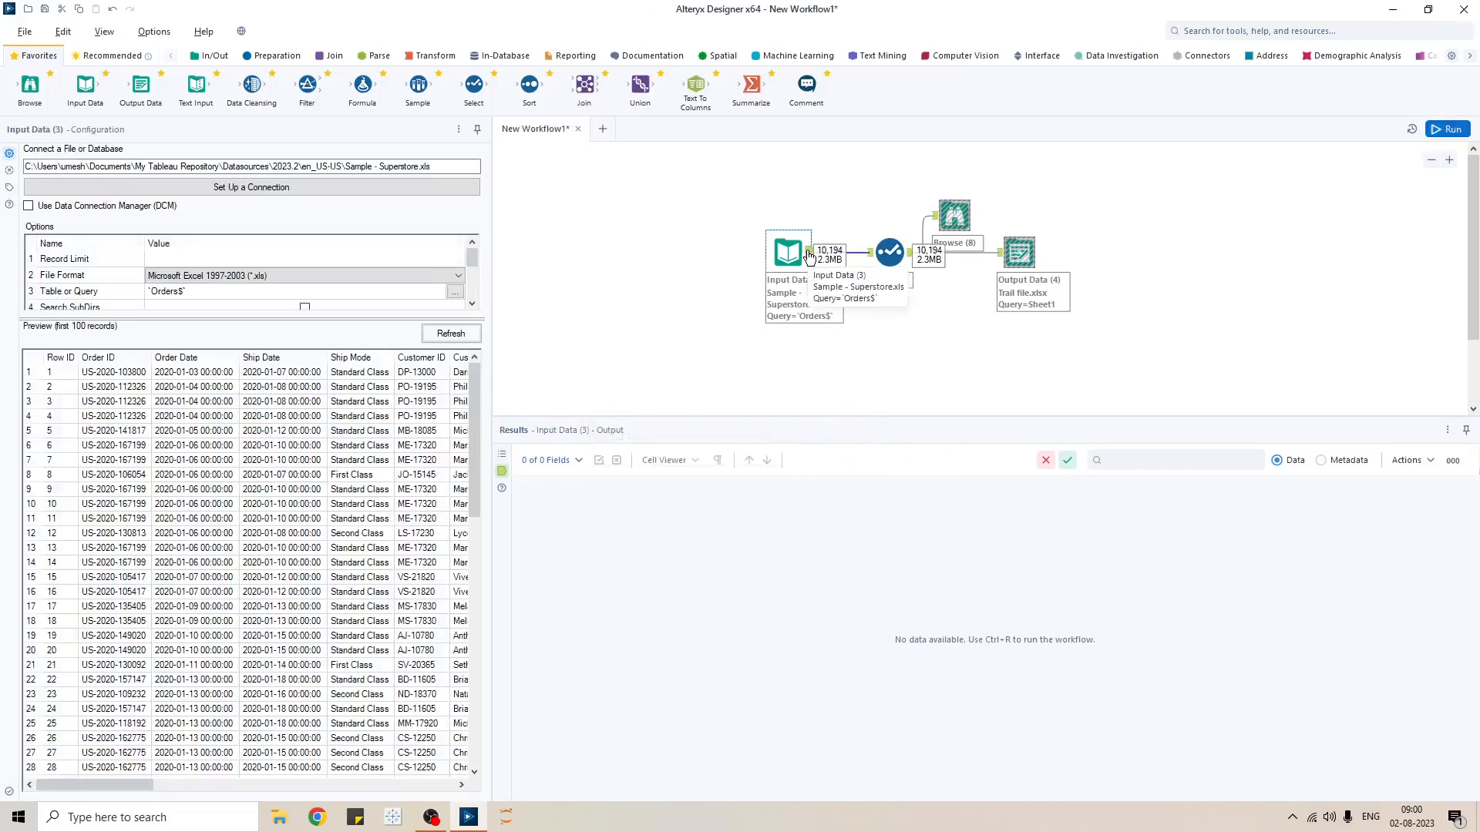
pyautogui.click(935, 375)
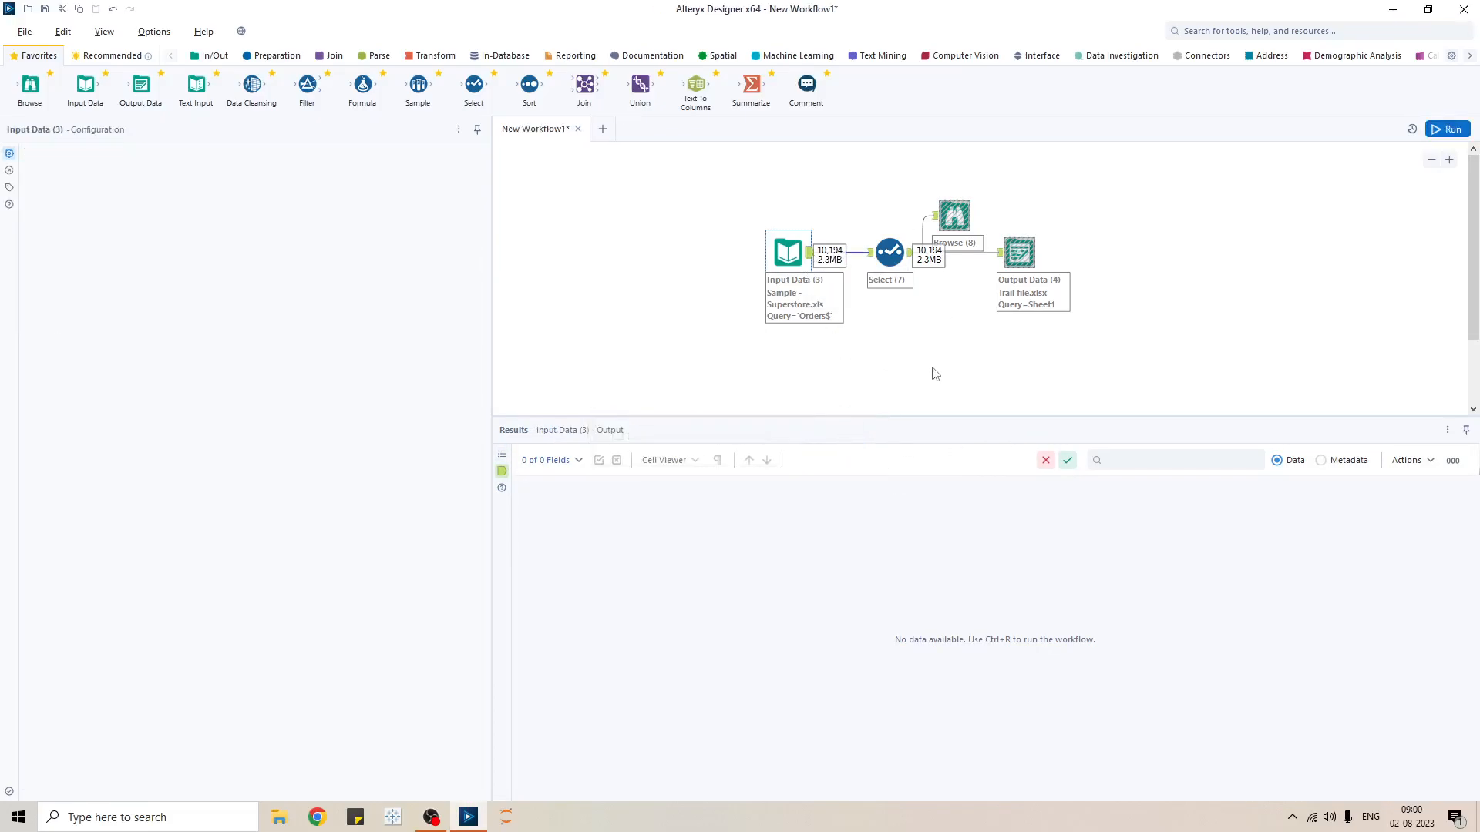
pyautogui.click(808, 256)
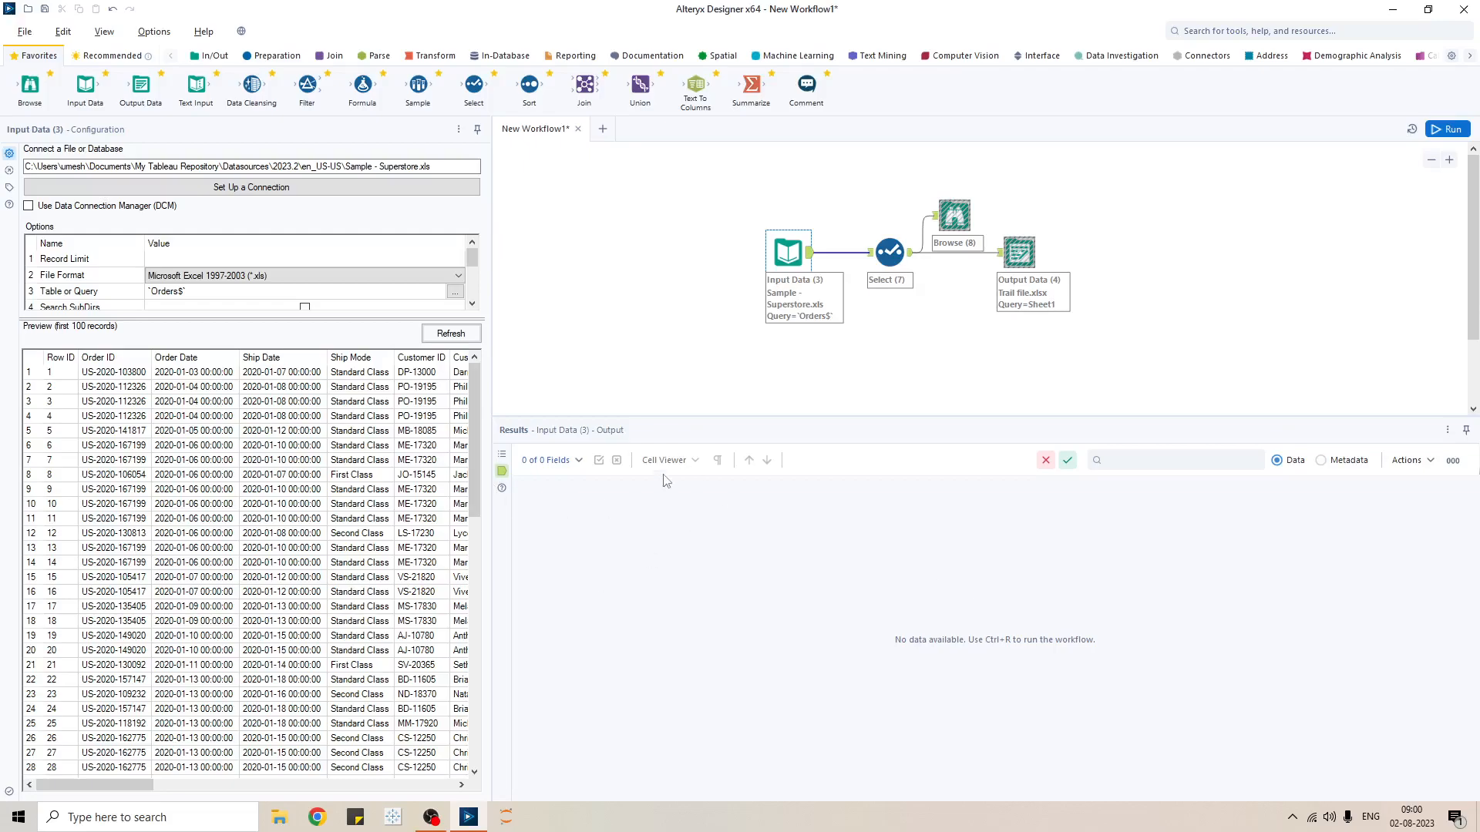
pyautogui.moveTo(1101, 371); pyautogui.dragTo(874, 167)
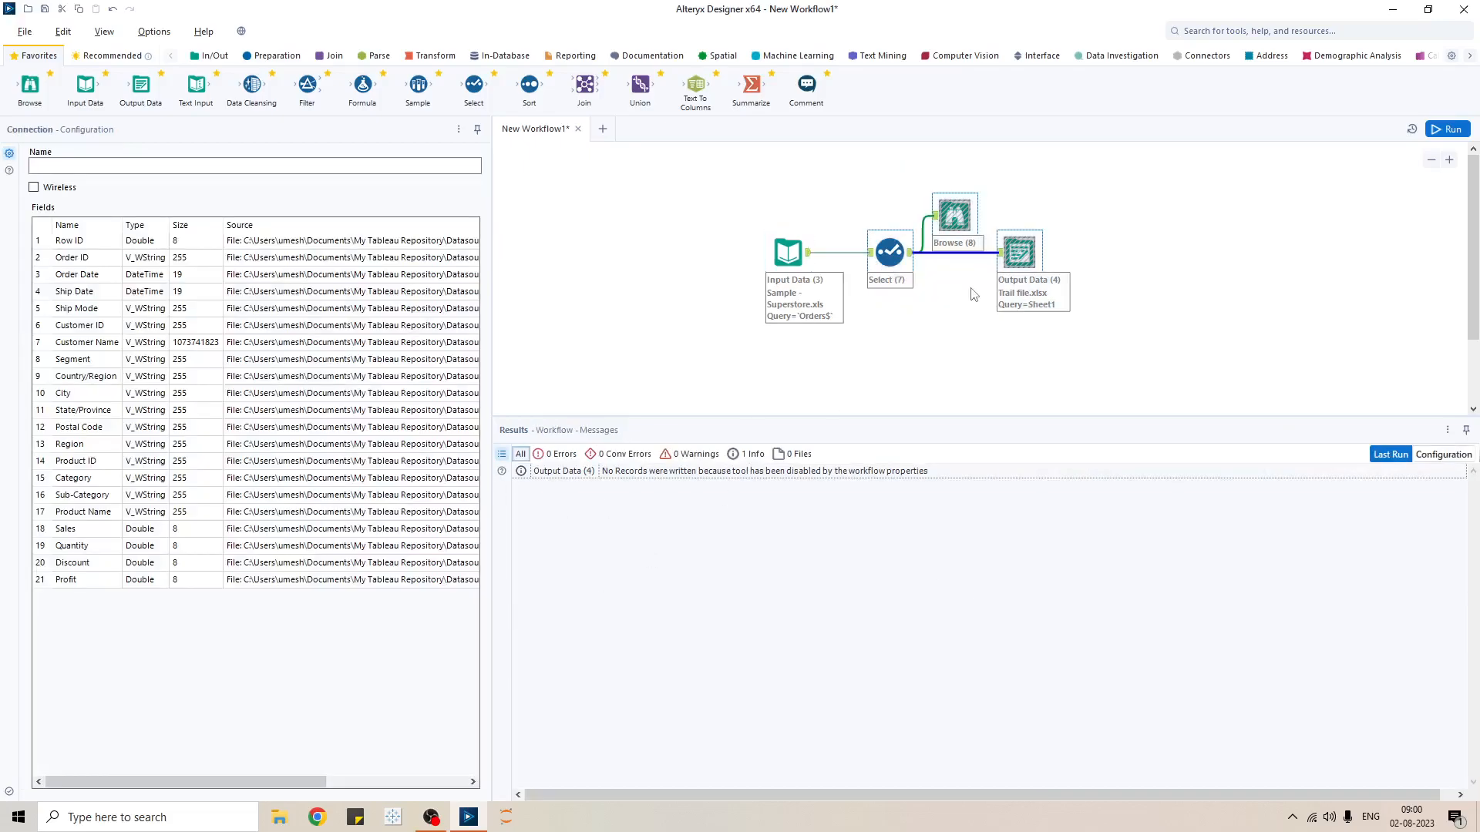
# - Delete the Select, Browse and Output Data tools, then browse the Workflow, Runtime and Events settings
pyautogui.press('Delete')
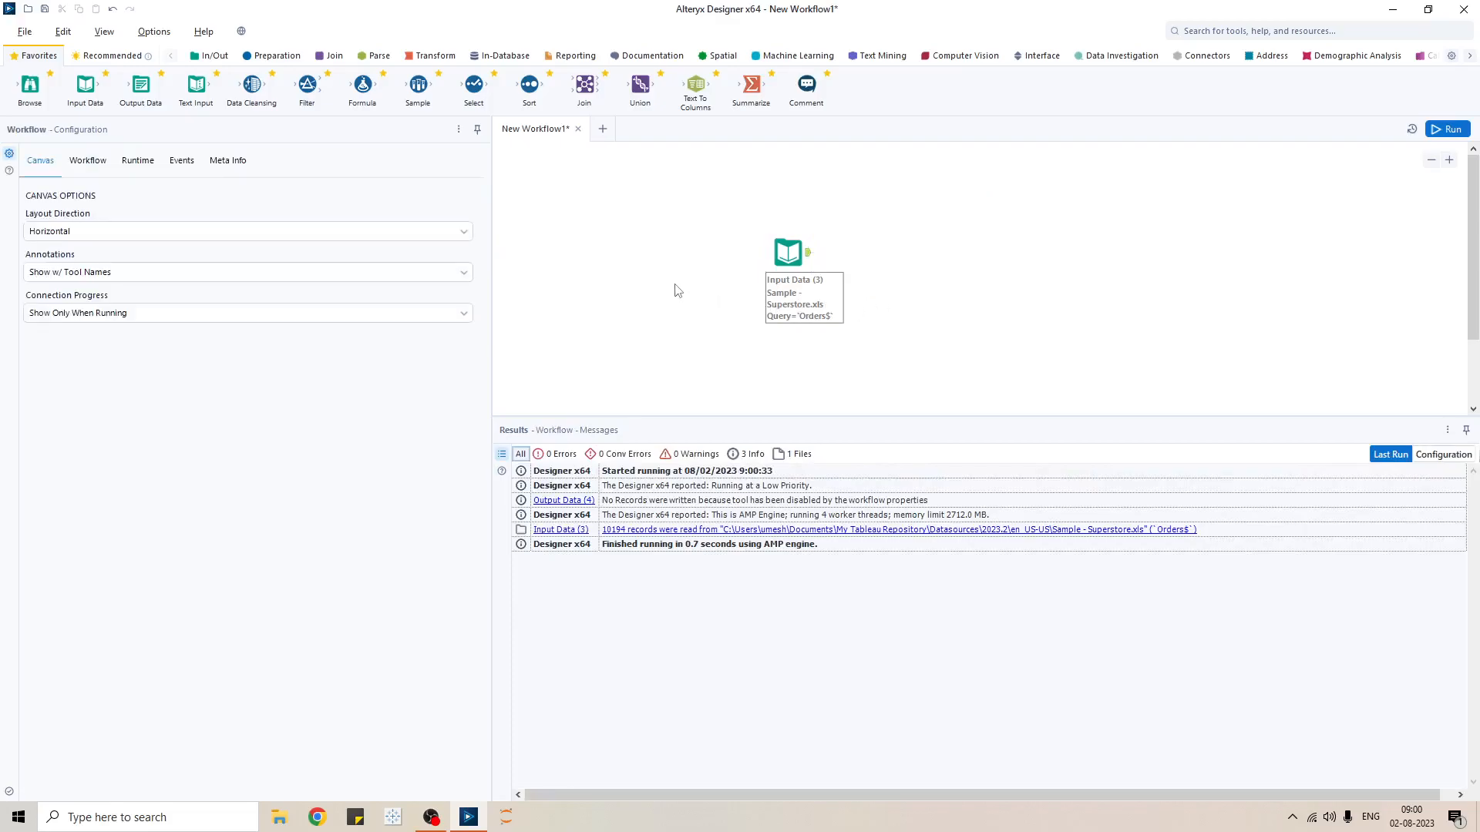
pyautogui.click(87, 160)
pyautogui.click(138, 160)
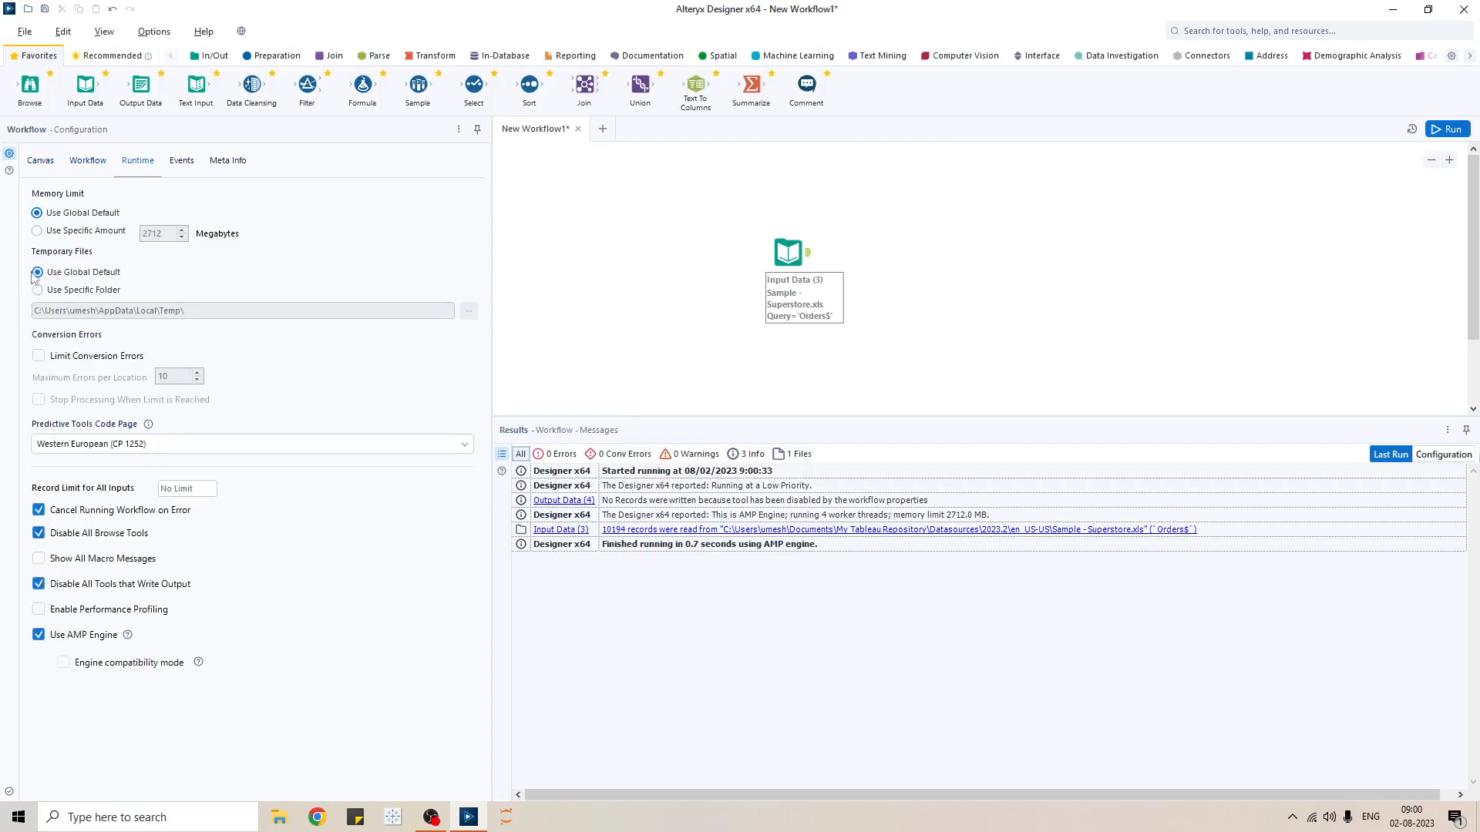
pyautogui.click(187, 164)
pyautogui.click(98, 164)
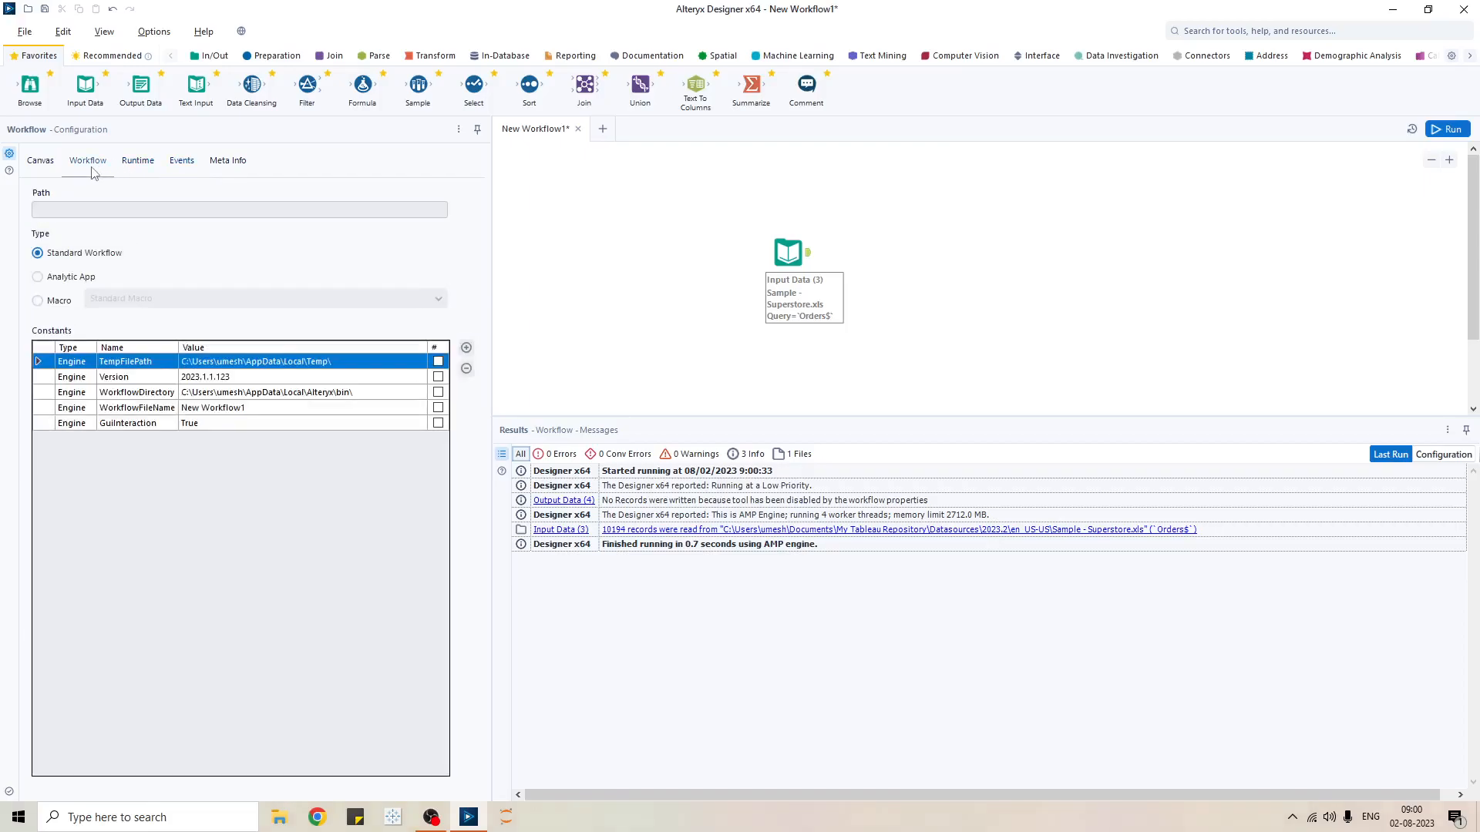
pyautogui.click(38, 161)
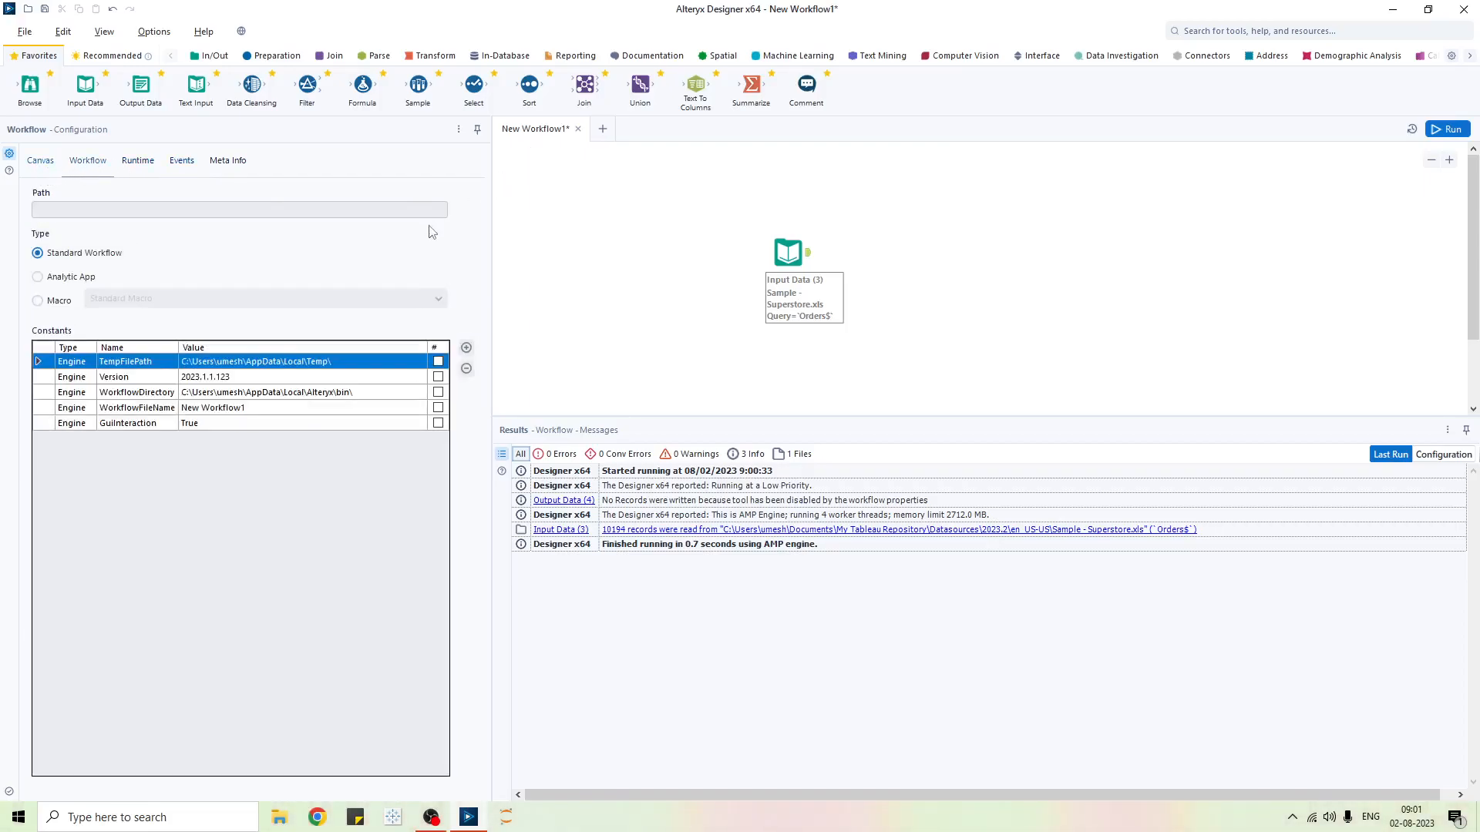
# - Run the workflow and filter the results to Info and then Files messages
pyautogui.click(1450, 128)
pyautogui.click(845, 441)
pyautogui.click(809, 253)
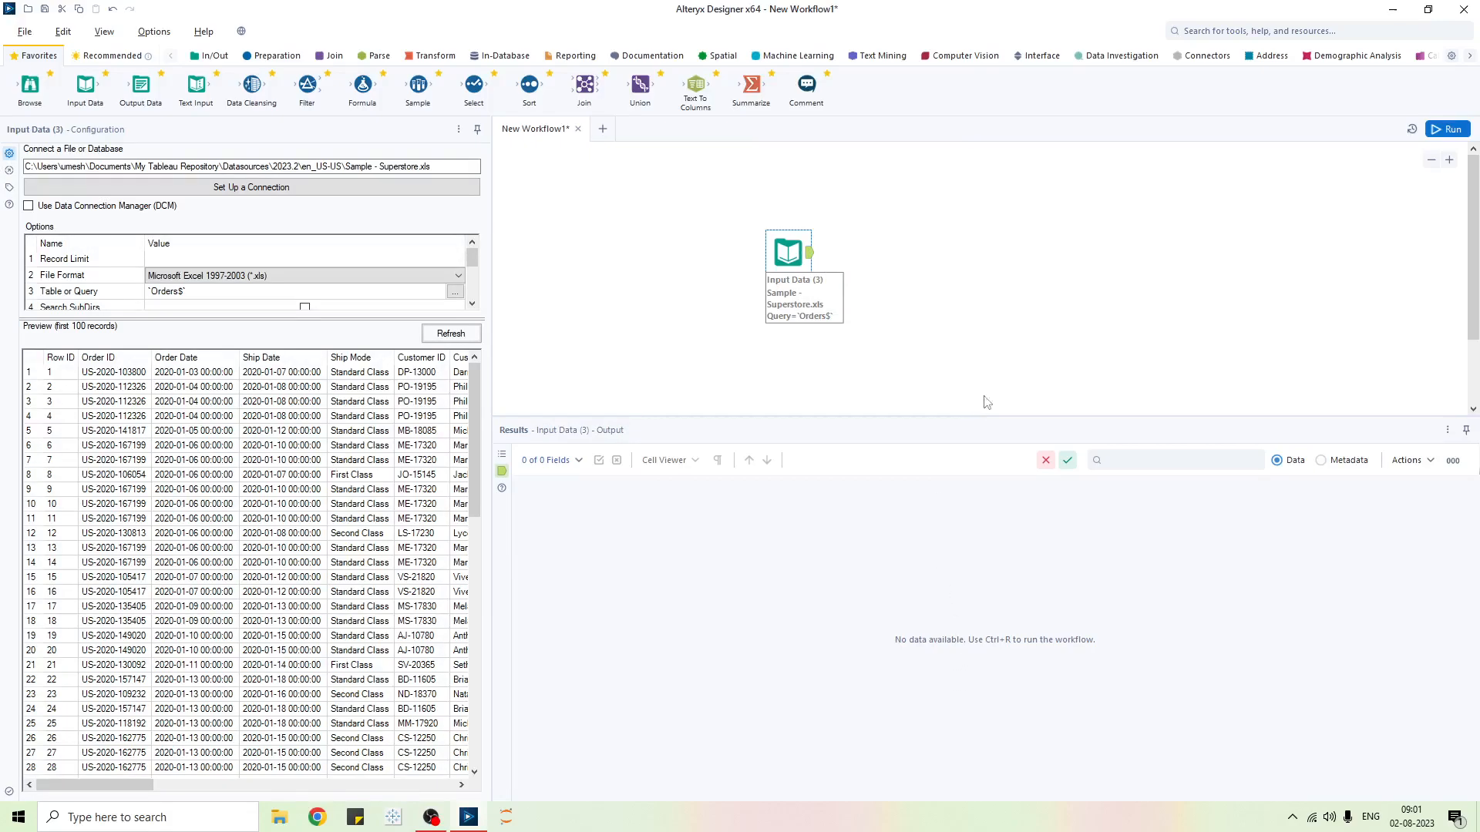
pyautogui.click(1000, 362)
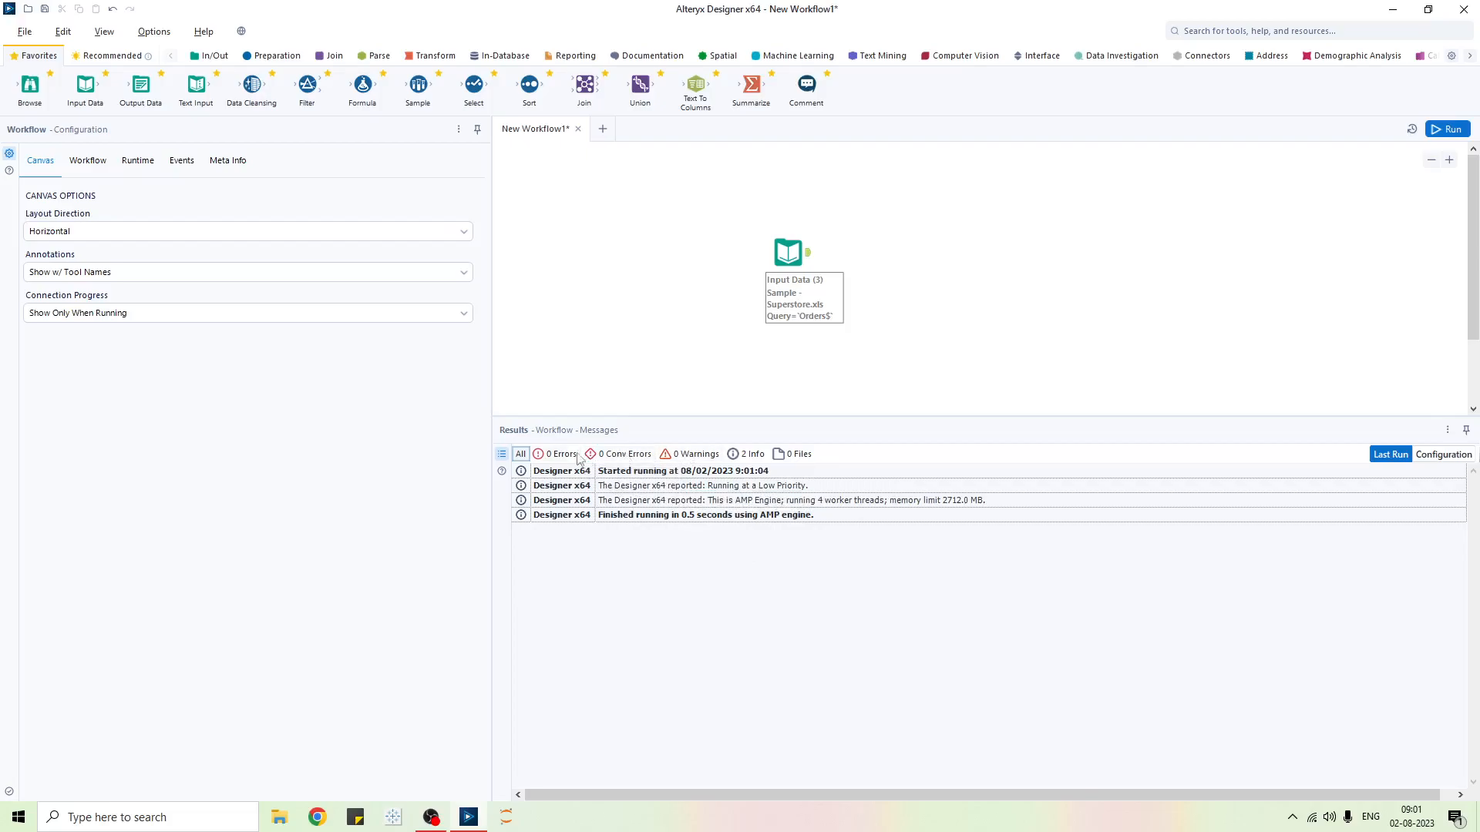
pyautogui.click(747, 456)
pyautogui.click(798, 457)
pyautogui.click(798, 457)
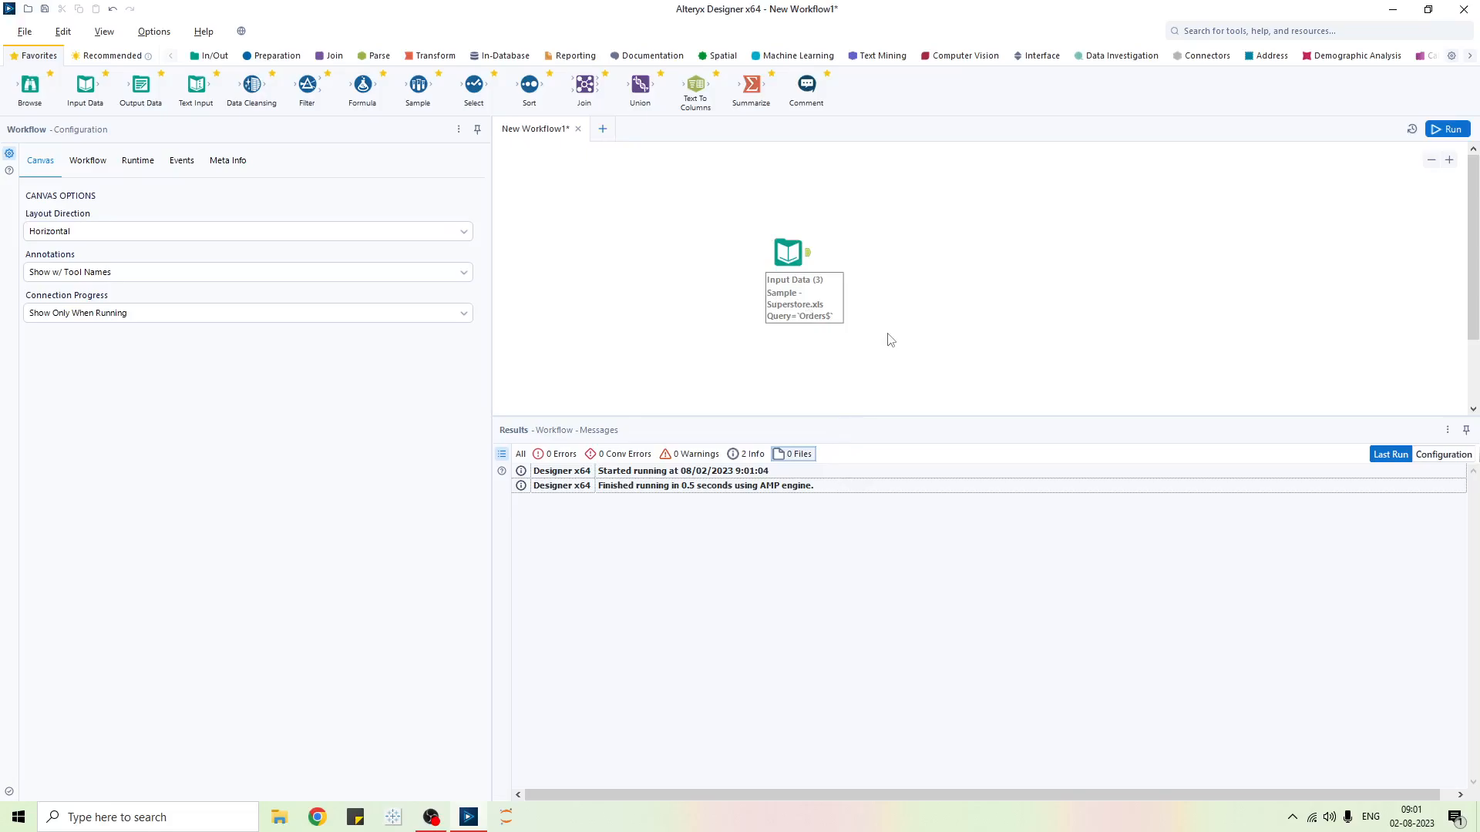
# - Select the Input Data tool, run once more, and delete it to empty the canvas
pyautogui.moveTo(710, 180); pyautogui.dragTo(924, 366)
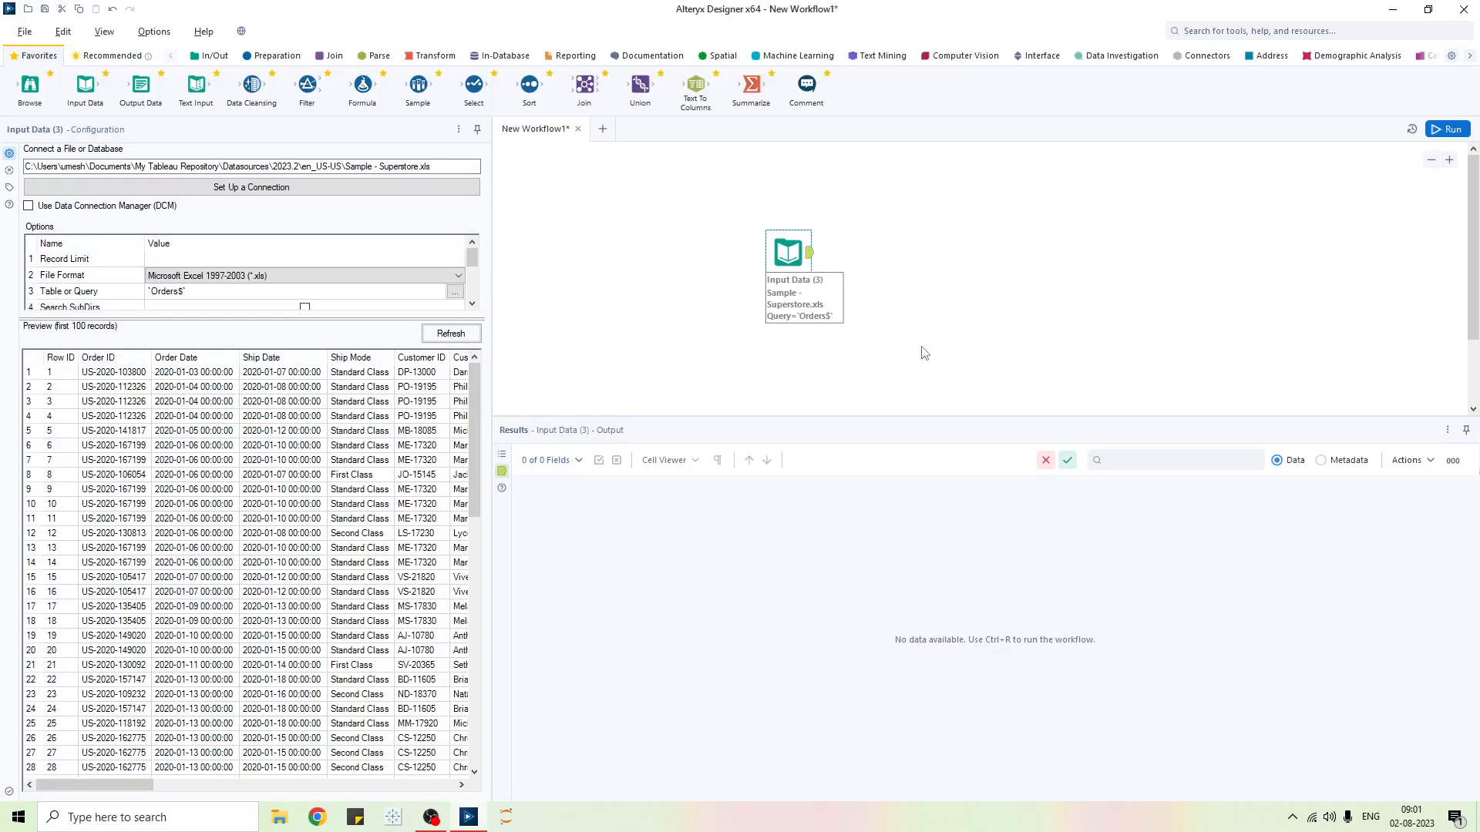
pyautogui.click(754, 259)
pyautogui.hotkey('ctrl', 'r')
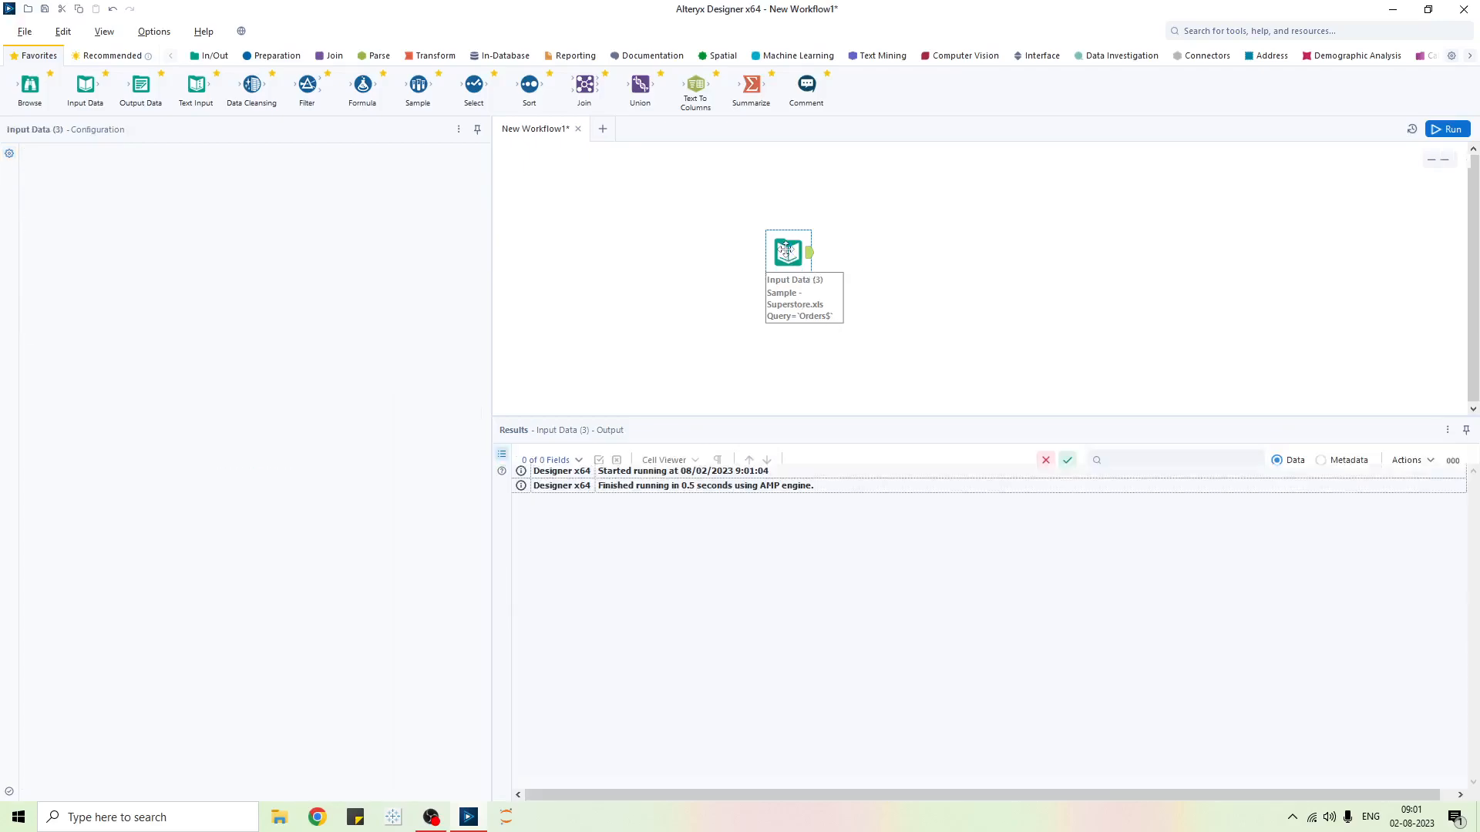
pyautogui.press('Delete')
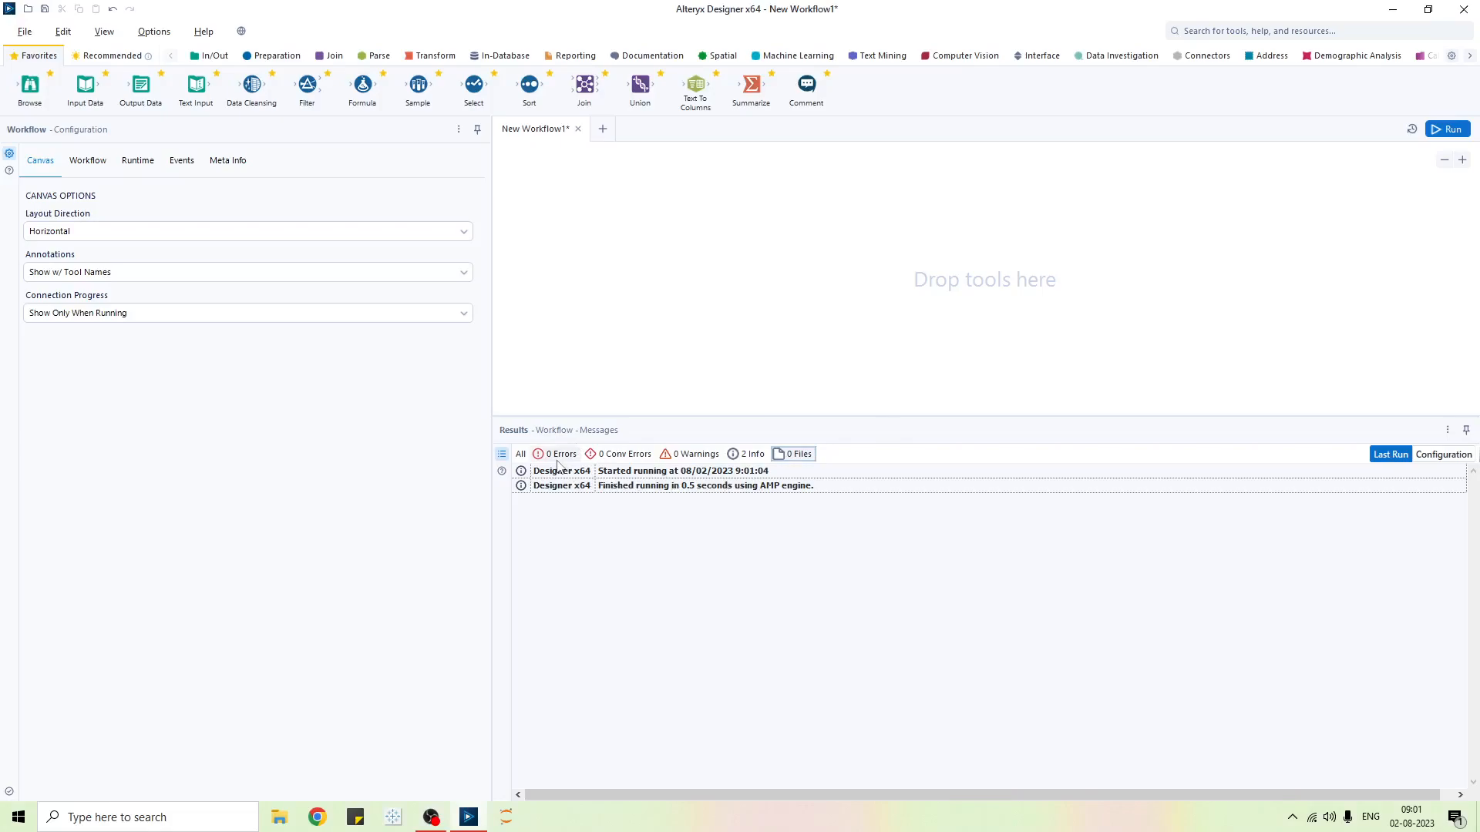
# - Toggle the Info and Files results filters and switch the tool palette to In/Out
pyautogui.click(745, 454)
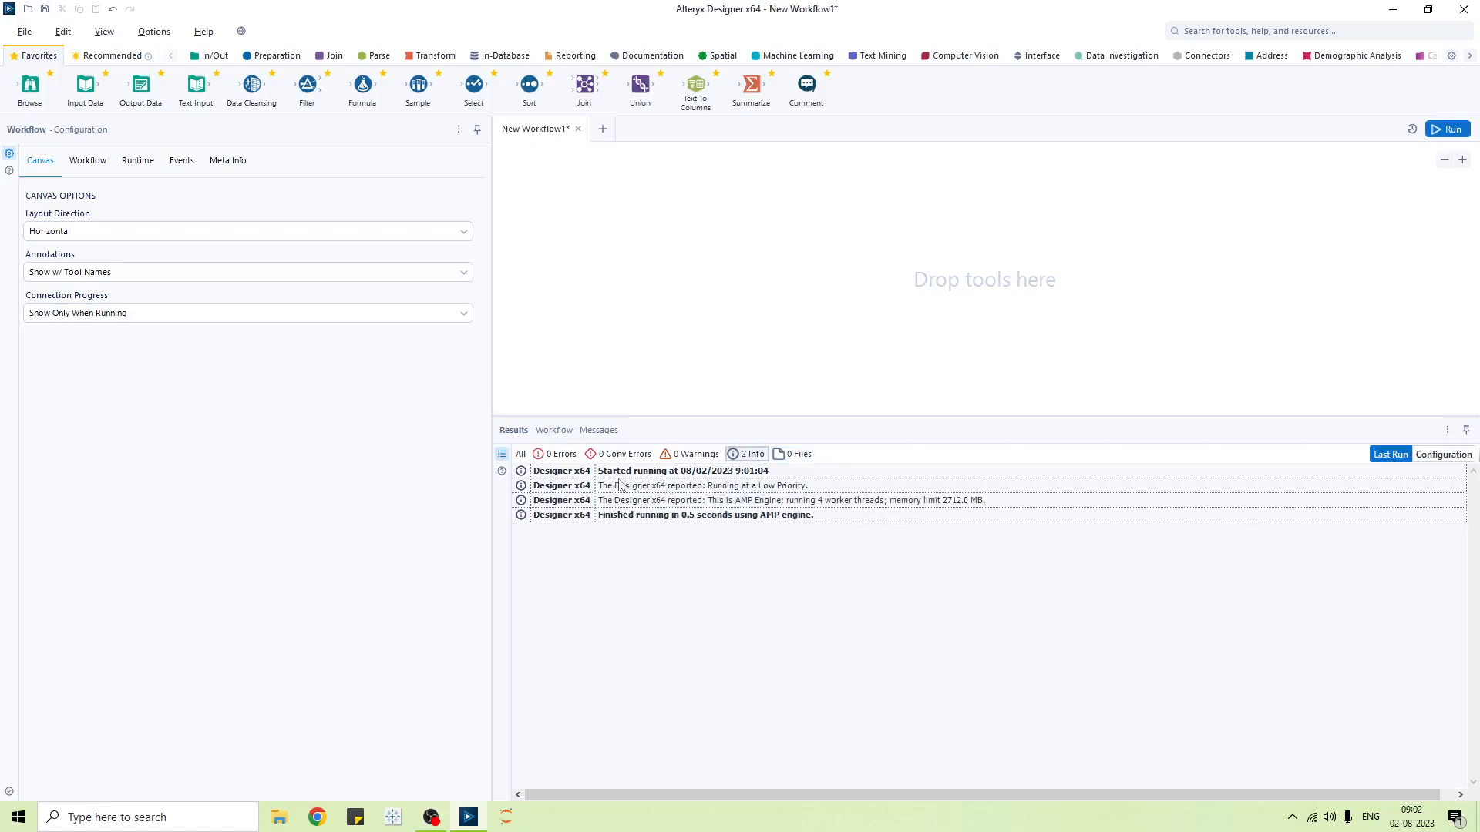
pyautogui.click(794, 454)
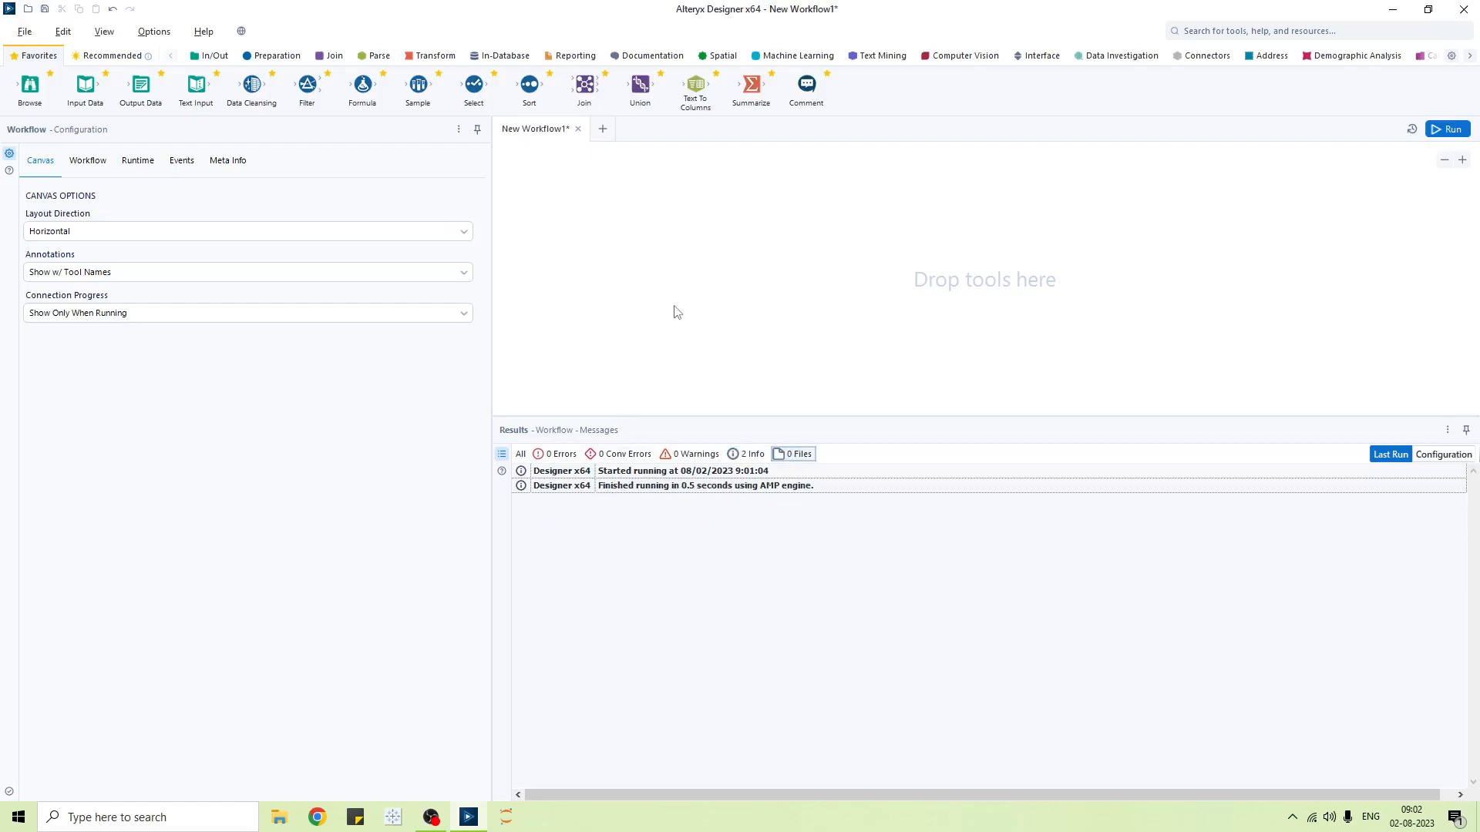
pyautogui.moveTo(301, 101); pyautogui.dragTo(298, 105)
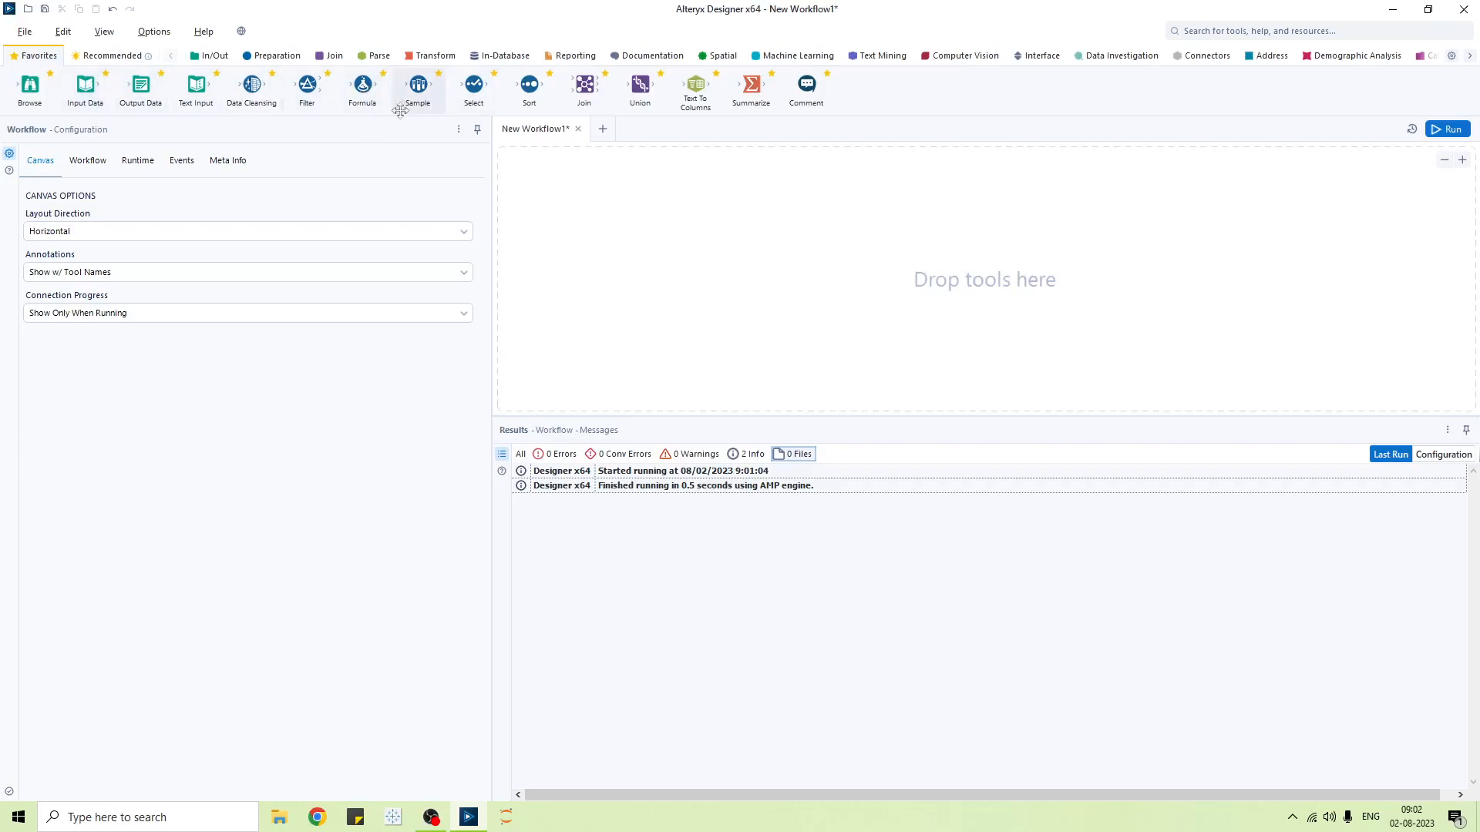
pyautogui.click(215, 60)
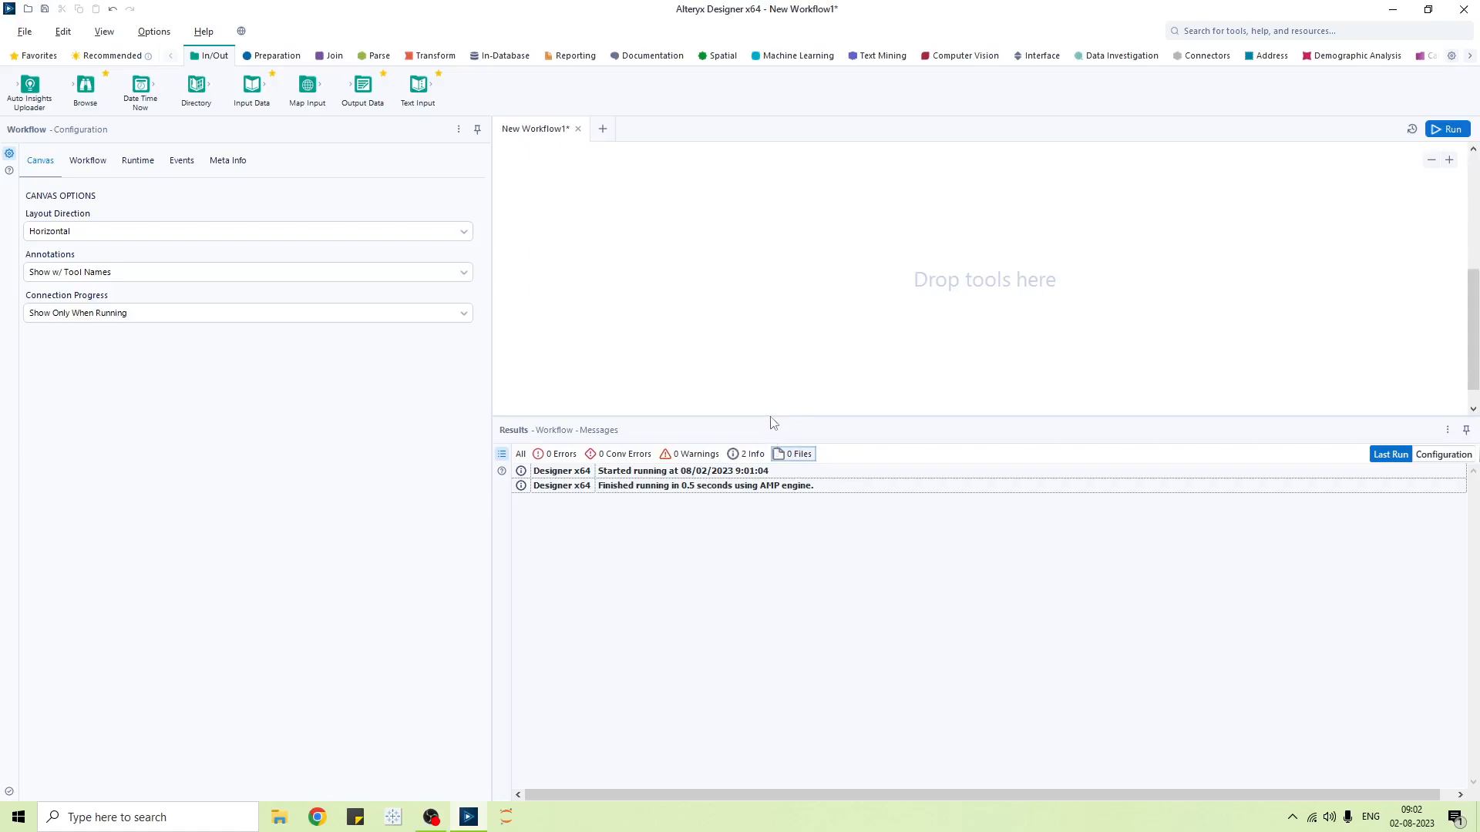
# - Enlarge the canvas, add Input Data, Output Data and Text Input tools, and run the workflow
pyautogui.moveTo(770, 416); pyautogui.dragTo(742, 579)
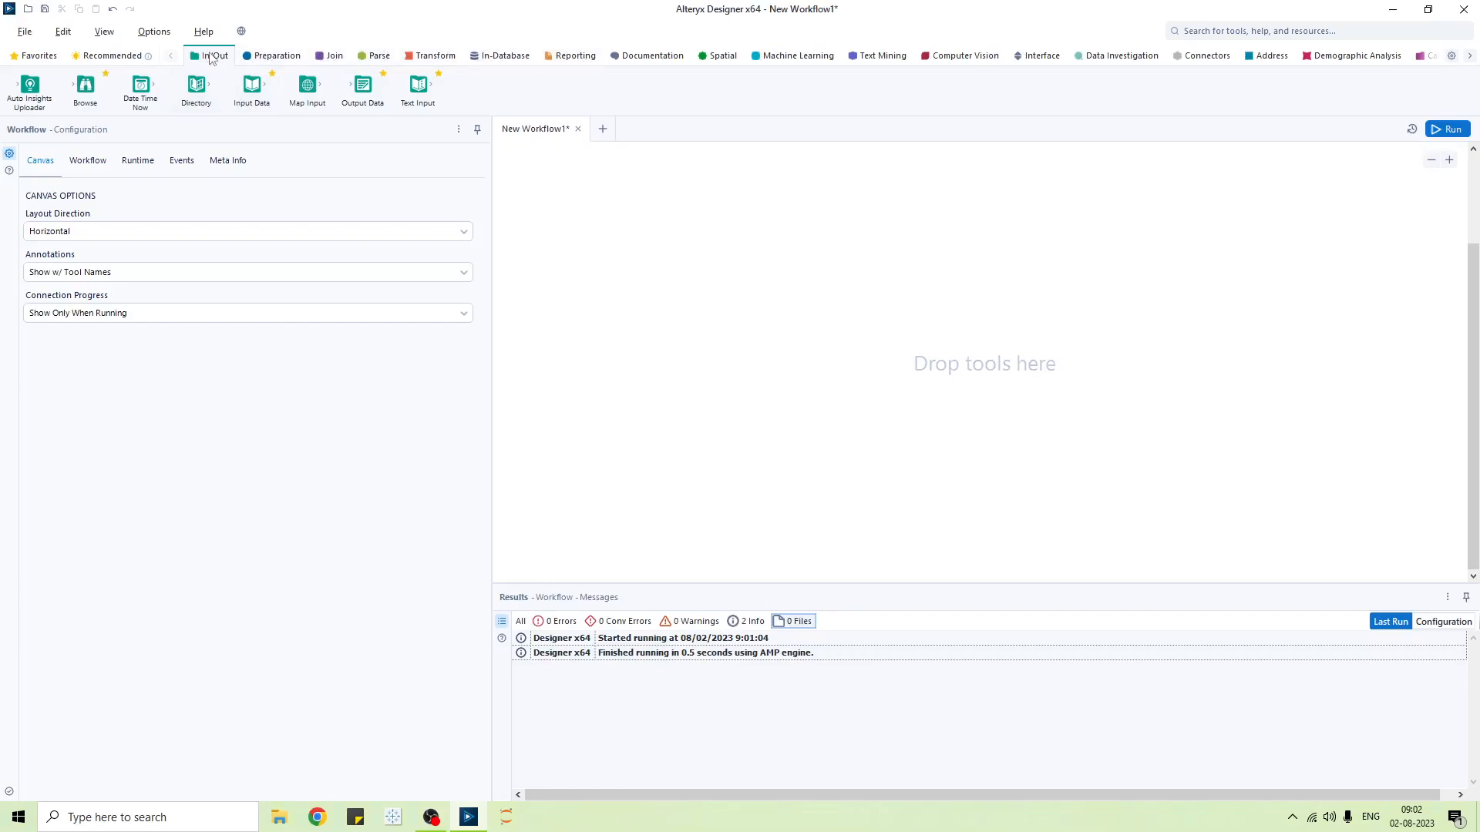
pyautogui.moveTo(154, 113); pyautogui.dragTo(167, 101)
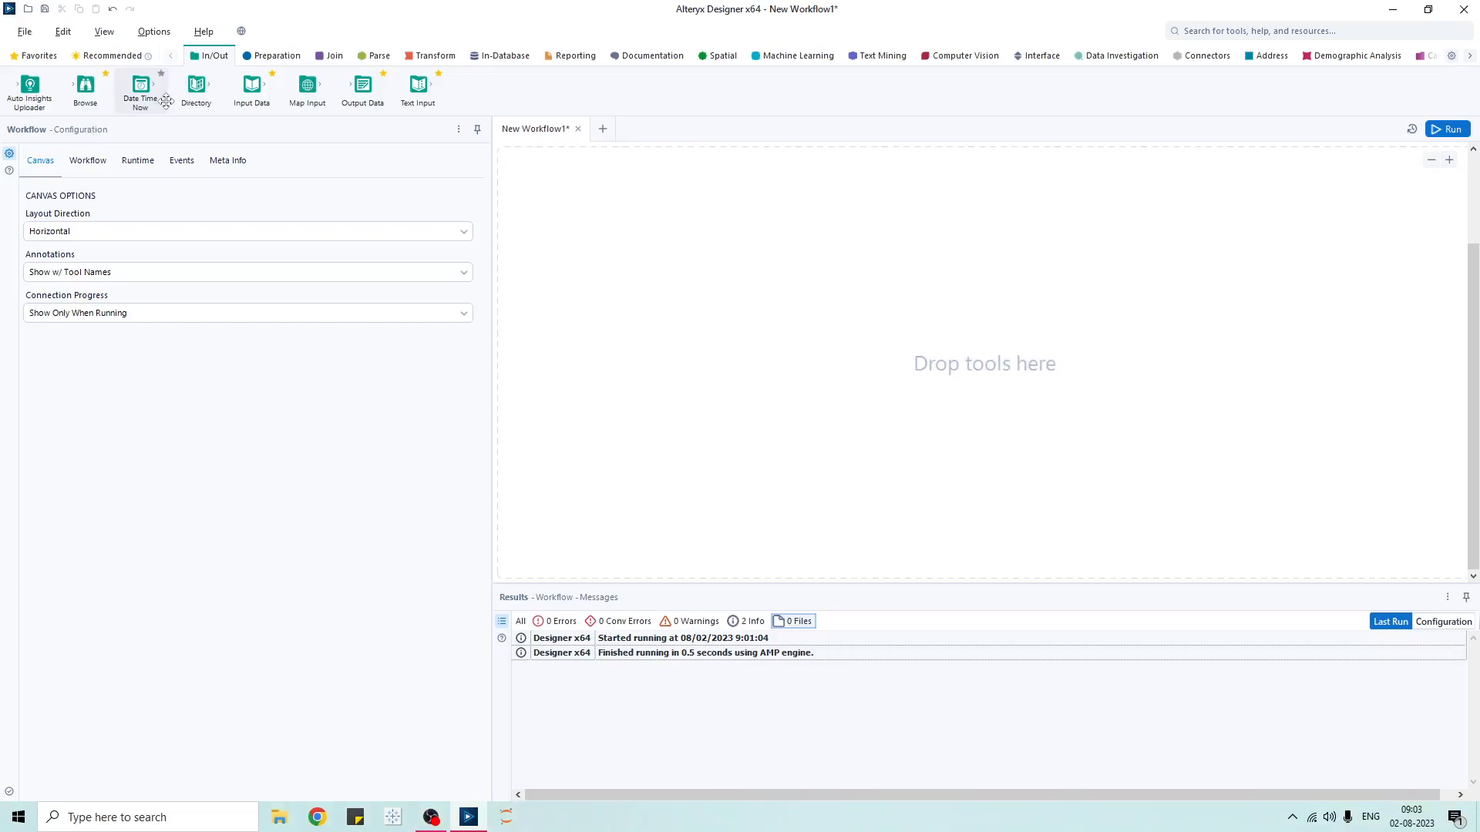
pyautogui.moveTo(255, 98); pyautogui.dragTo(669, 300)
pyautogui.moveTo(363, 91); pyautogui.dragTo(827, 306)
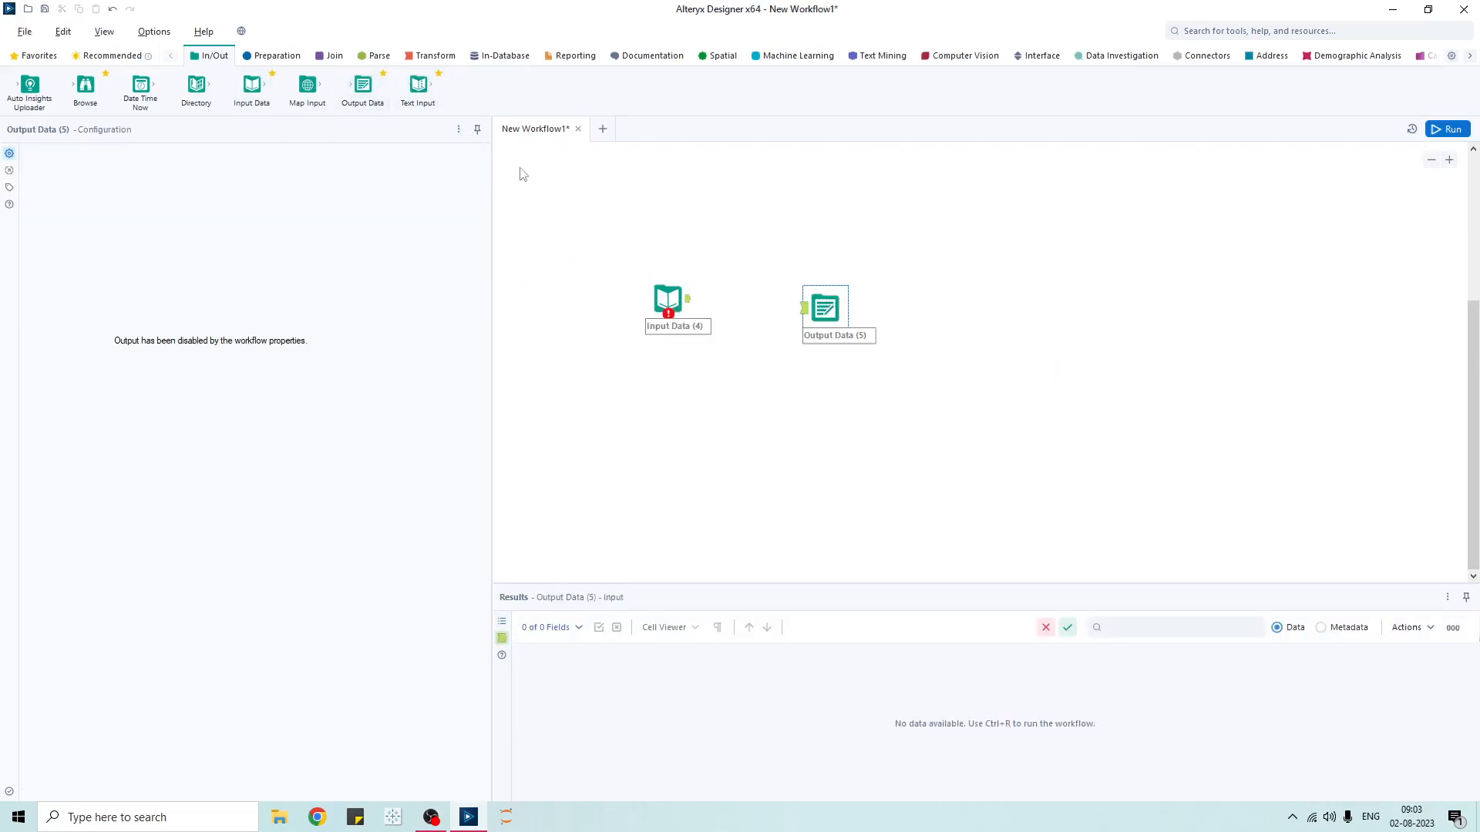
pyautogui.moveTo(417, 90); pyautogui.dragTo(742, 217)
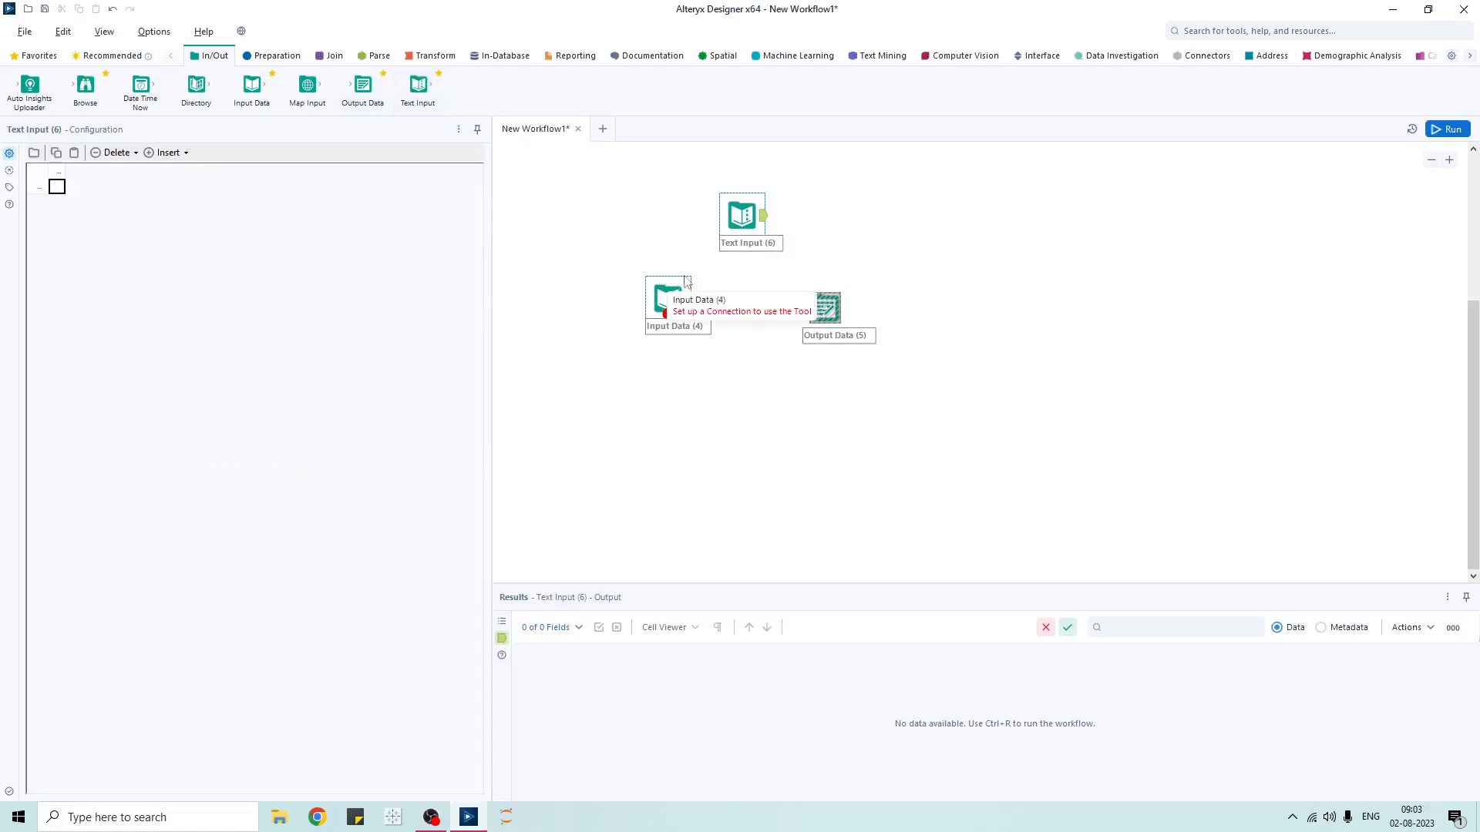
pyautogui.click(582, 268)
pyautogui.hotkey('ctrl', 'r')
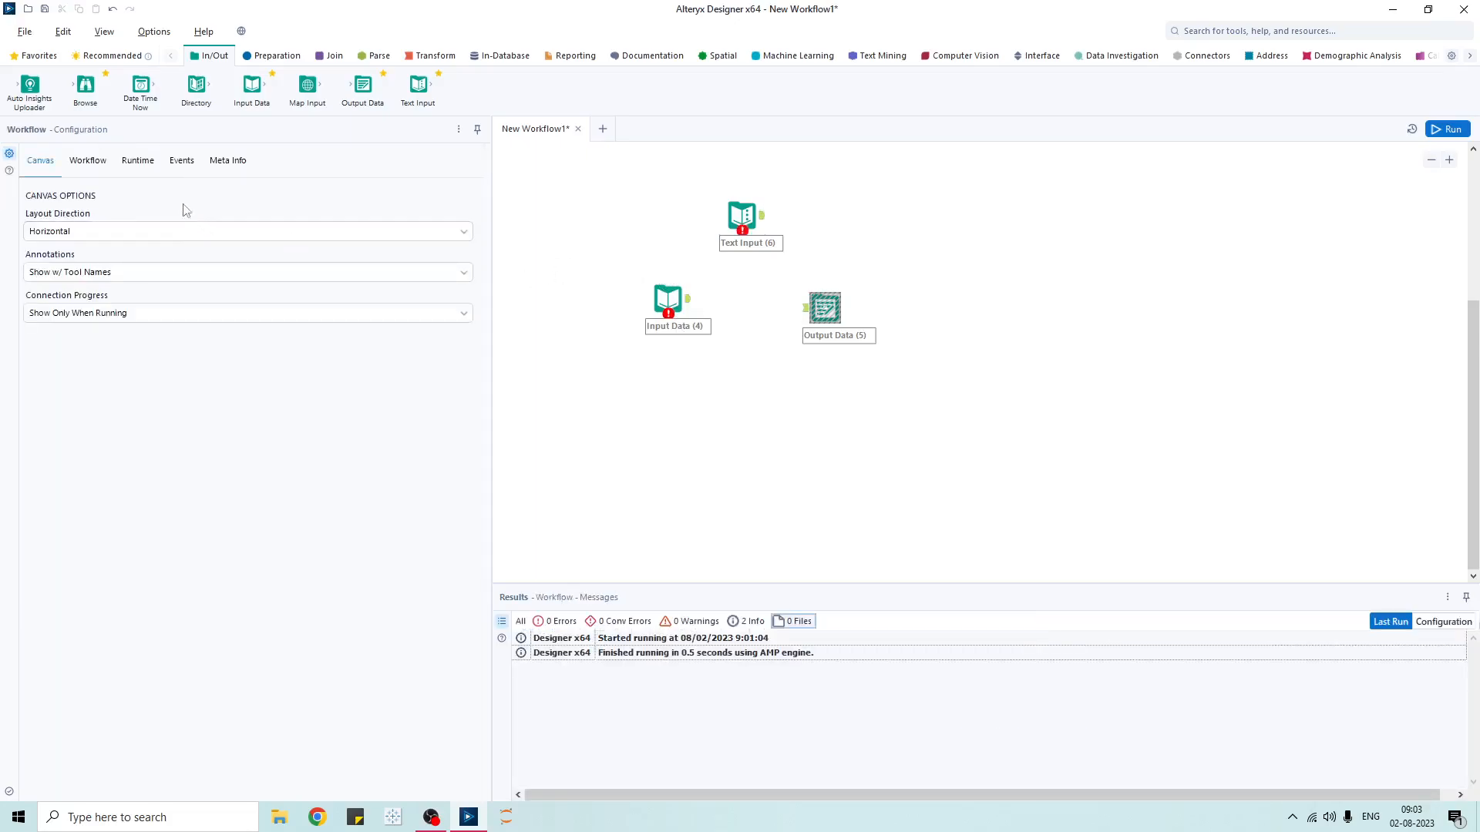
# - Uncheck Disable Output Tools, Disable Browse Tools and Cancel on Error, then delete all three tools
pyautogui.click(138, 160)
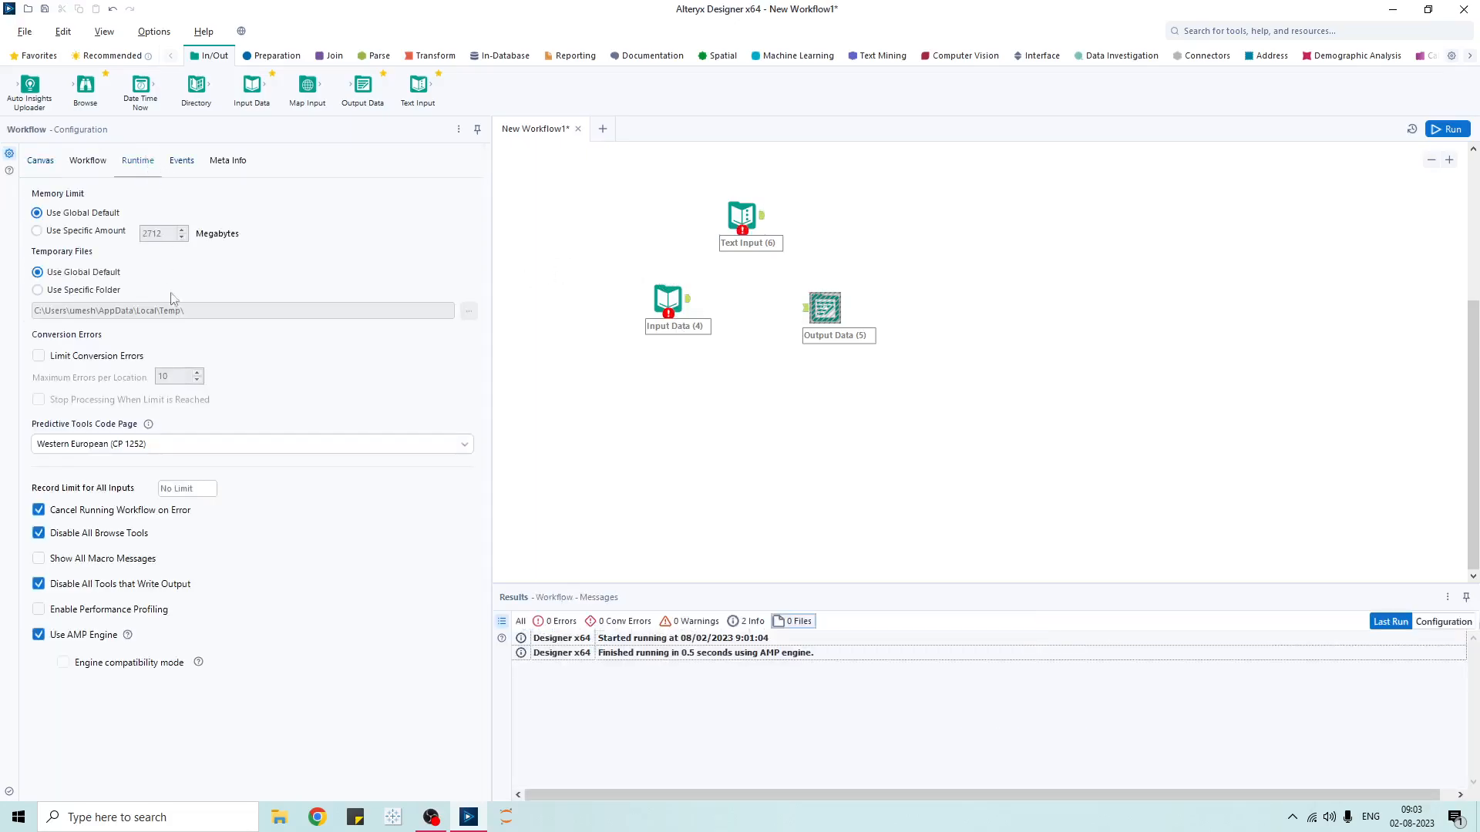
pyautogui.click(38, 584)
pyautogui.click(39, 532)
pyautogui.click(38, 510)
pyautogui.moveTo(928, 439); pyautogui.dragTo(567, 163)
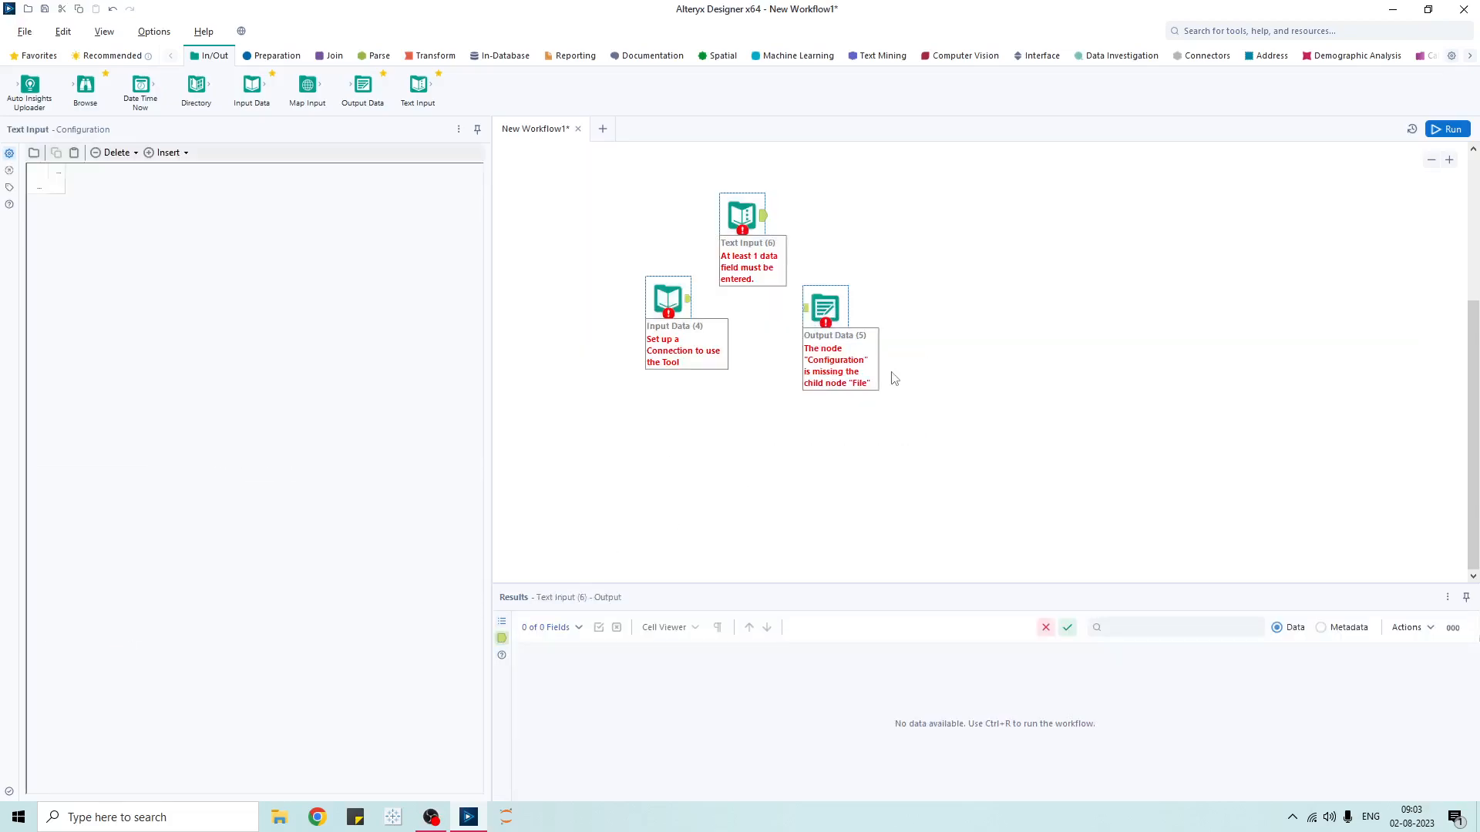
pyautogui.press('Delete')
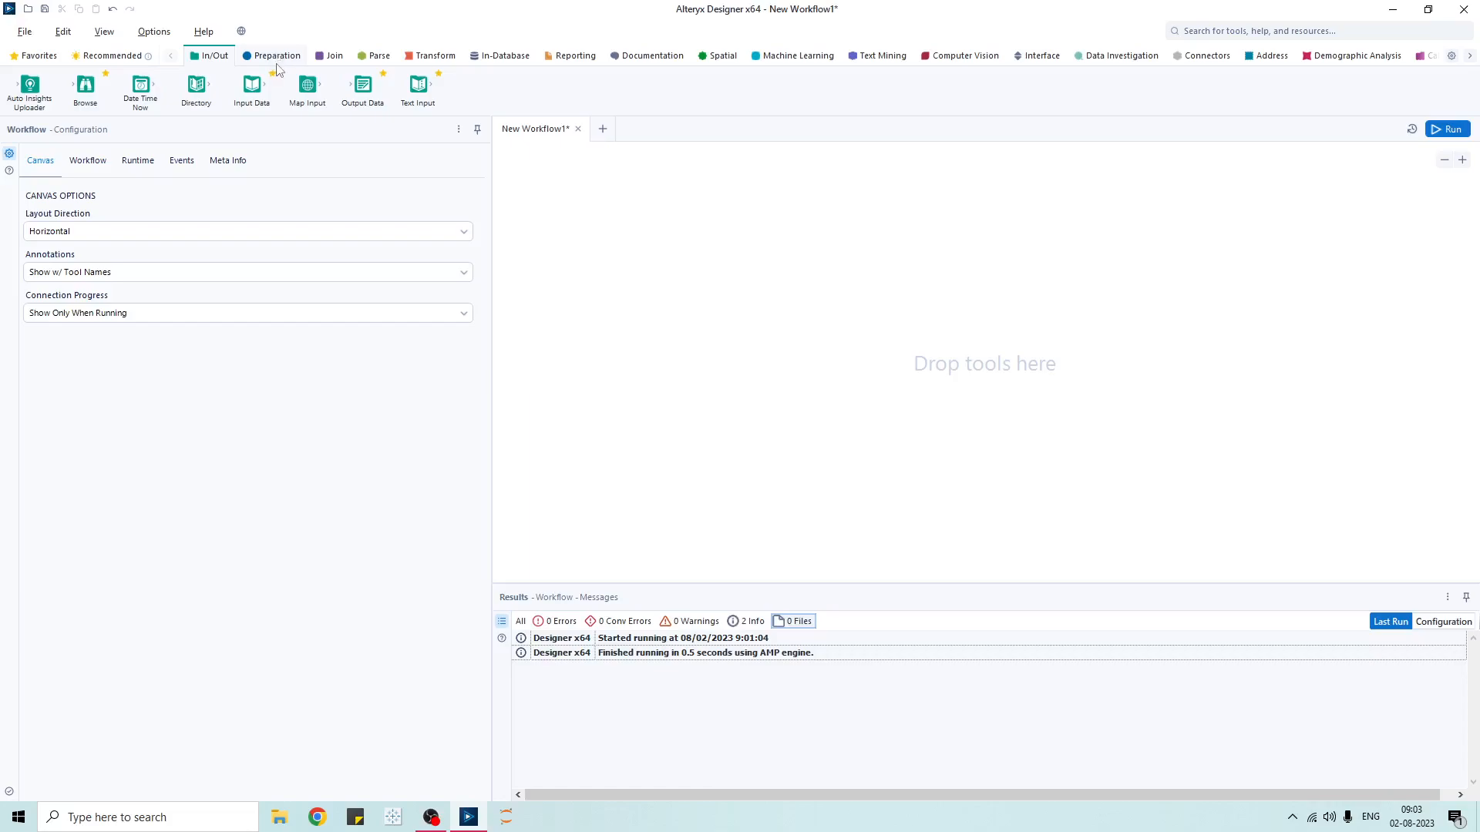
# - Browse the Preparation, Join, Parse, Transform, In-Database, Reporting and Documentation palettes, ending on Interface
pyautogui.click(274, 57)
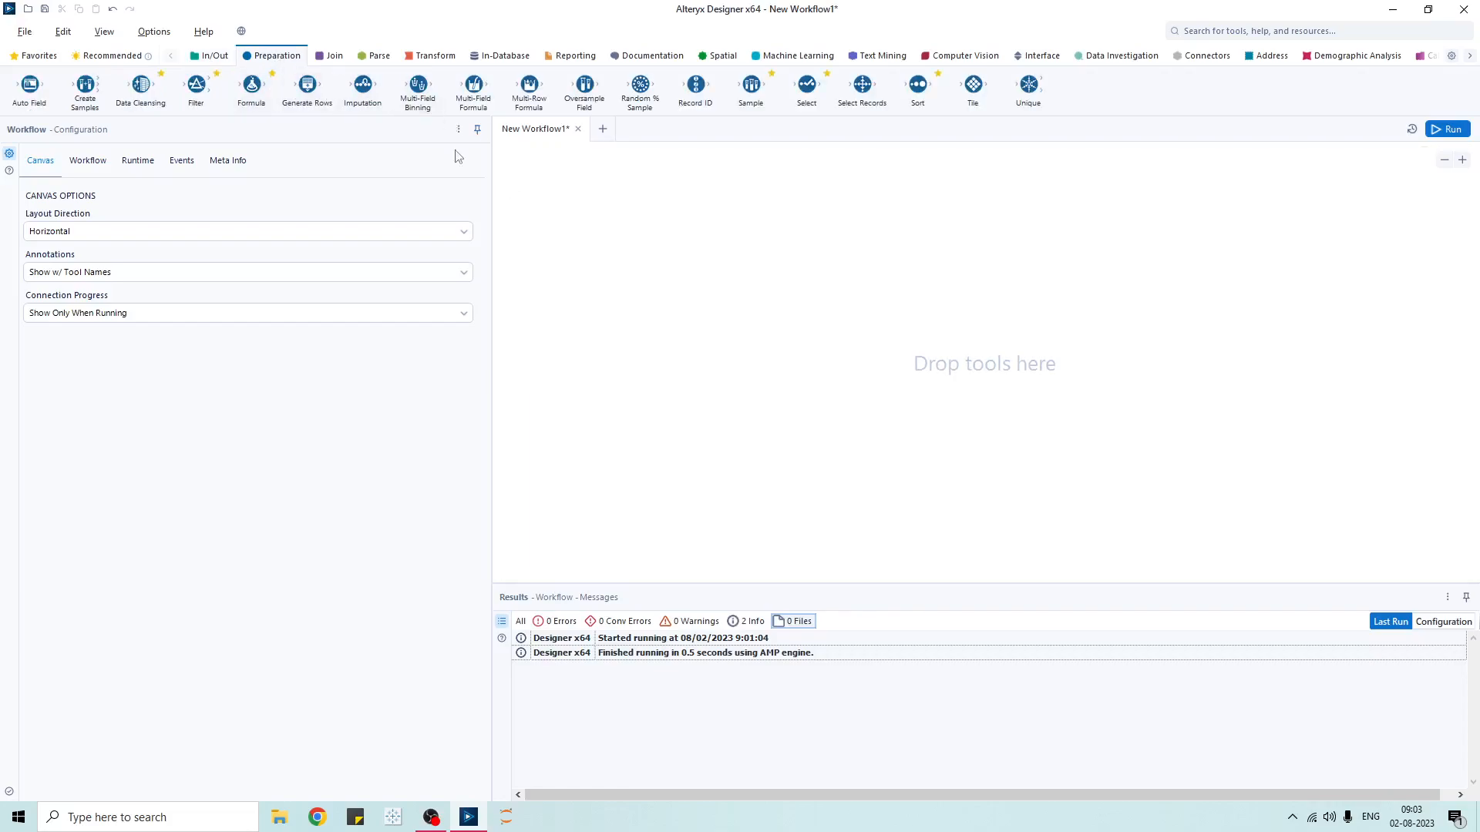
pyautogui.click(331, 60)
pyautogui.click(377, 62)
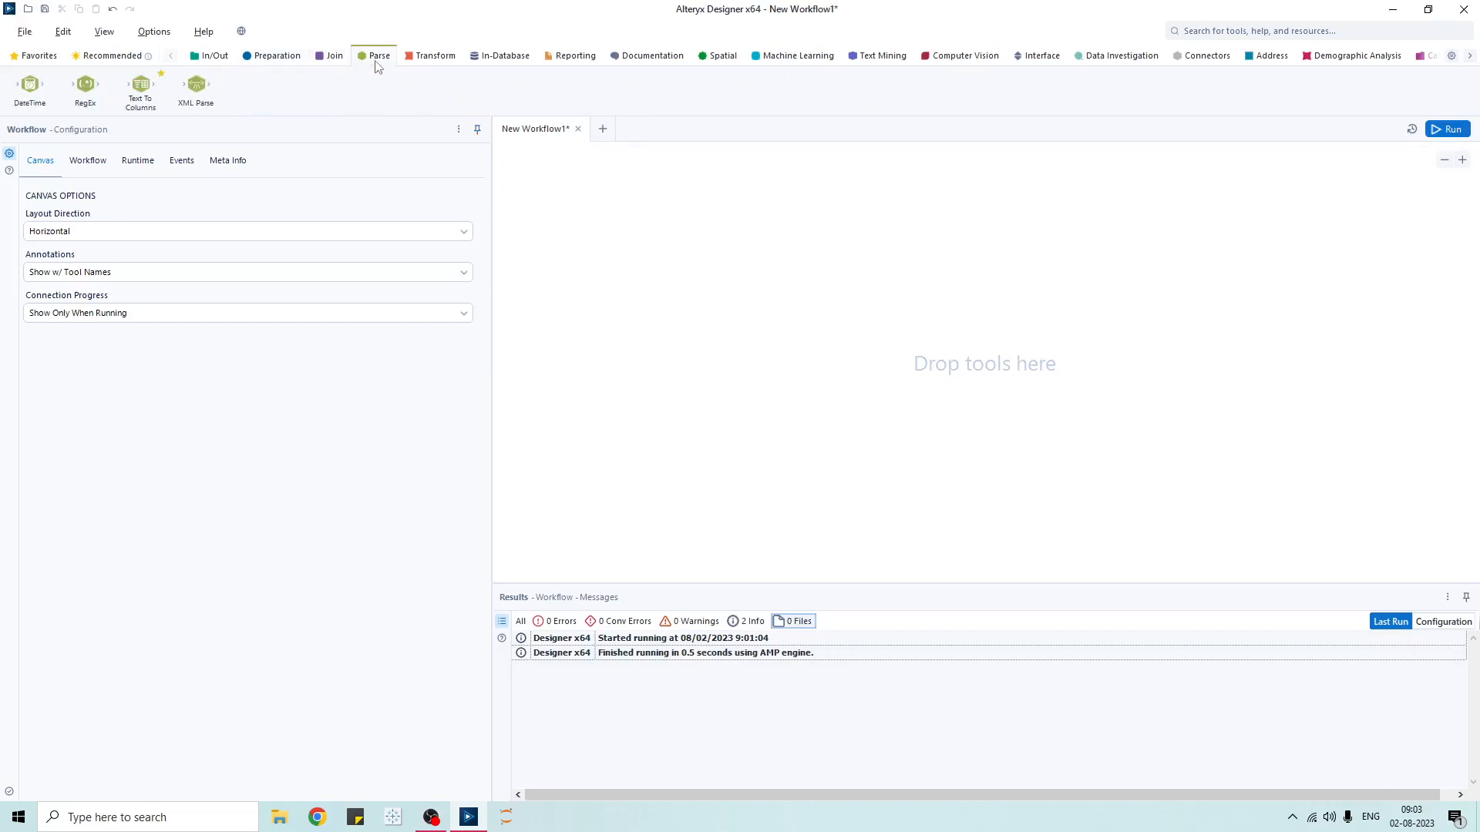
pyautogui.click(429, 60)
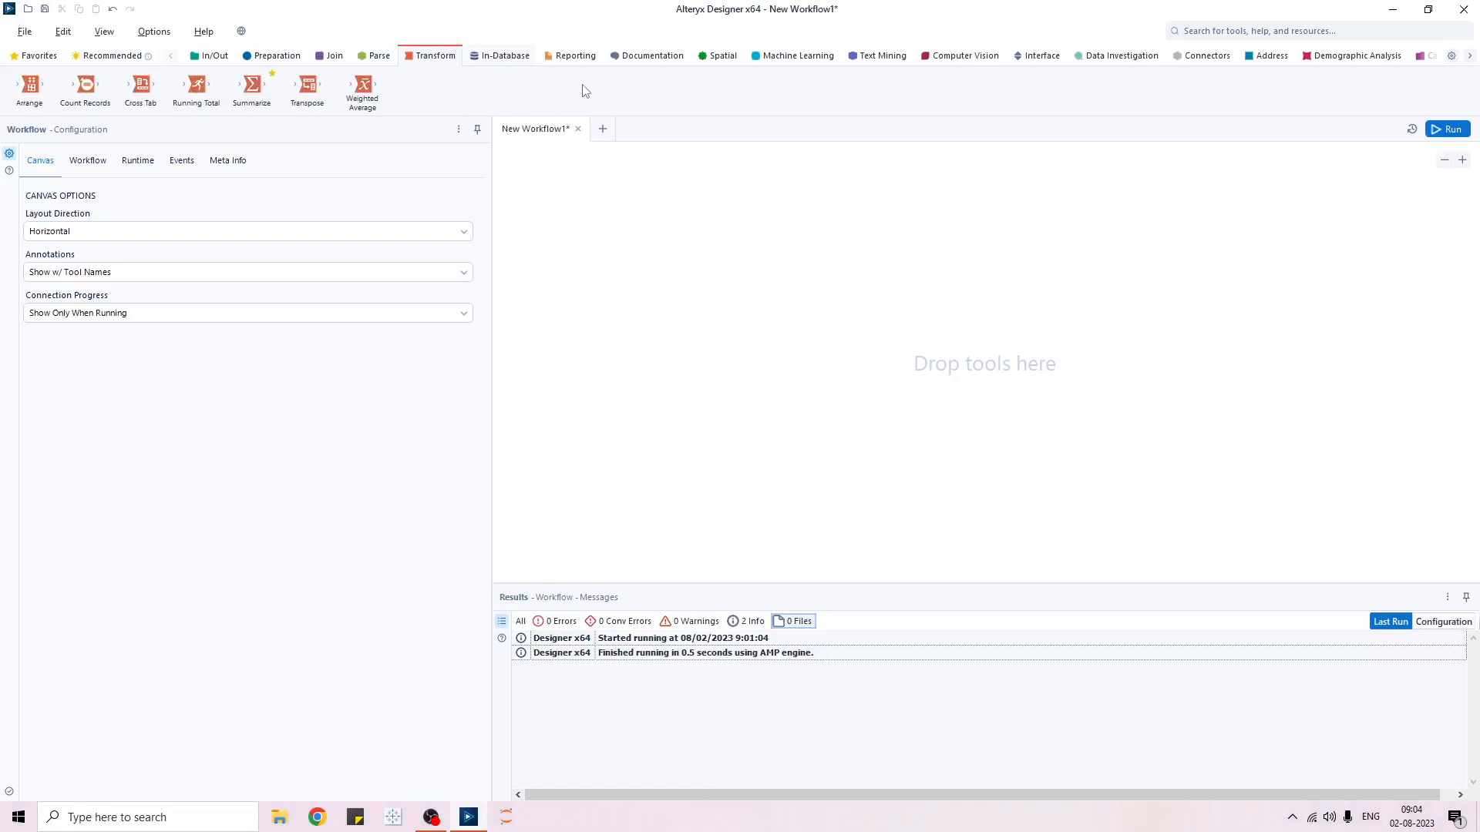
pyautogui.click(520, 60)
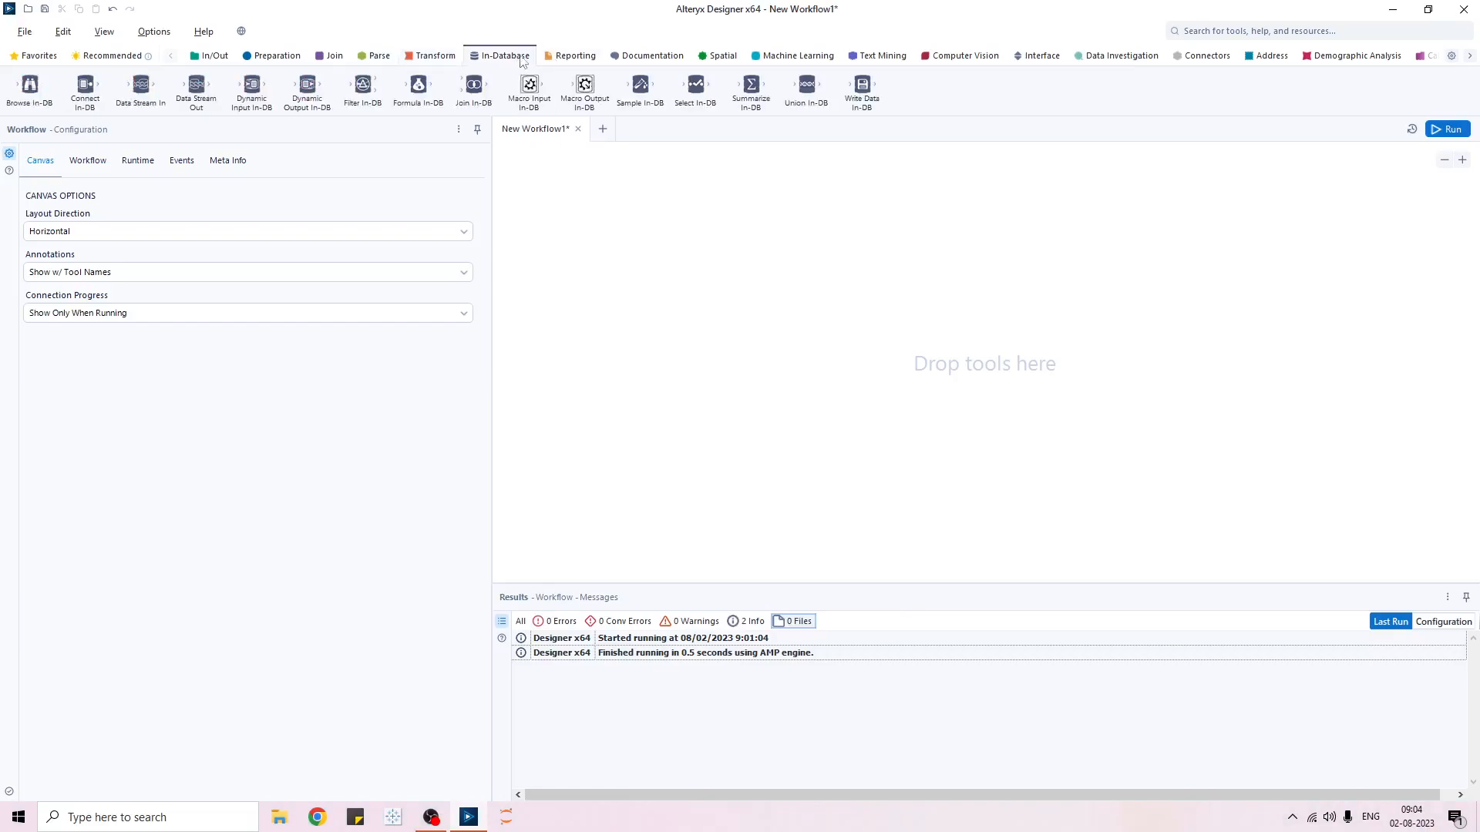
pyautogui.click(571, 58)
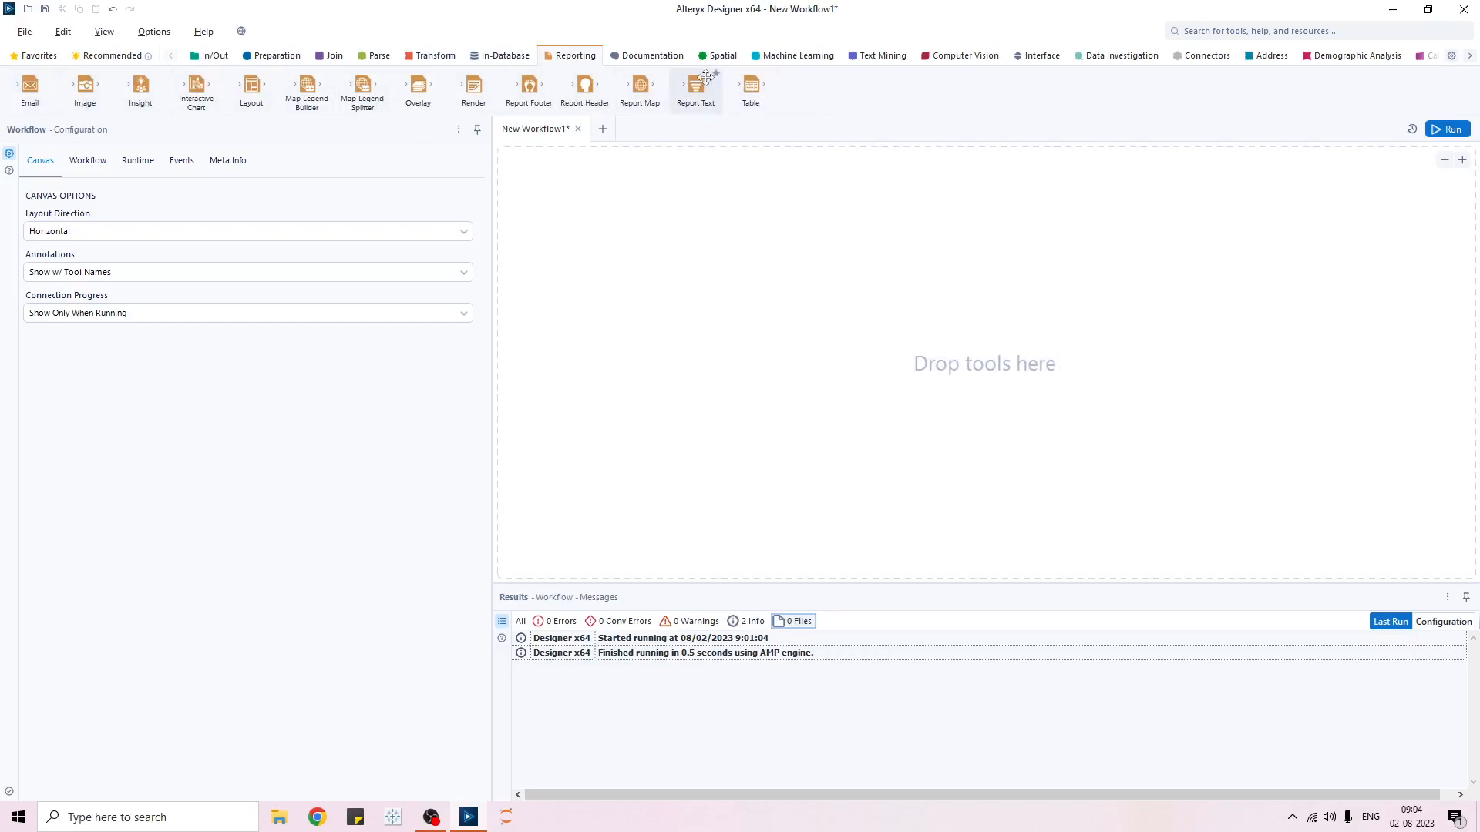
pyautogui.click(663, 60)
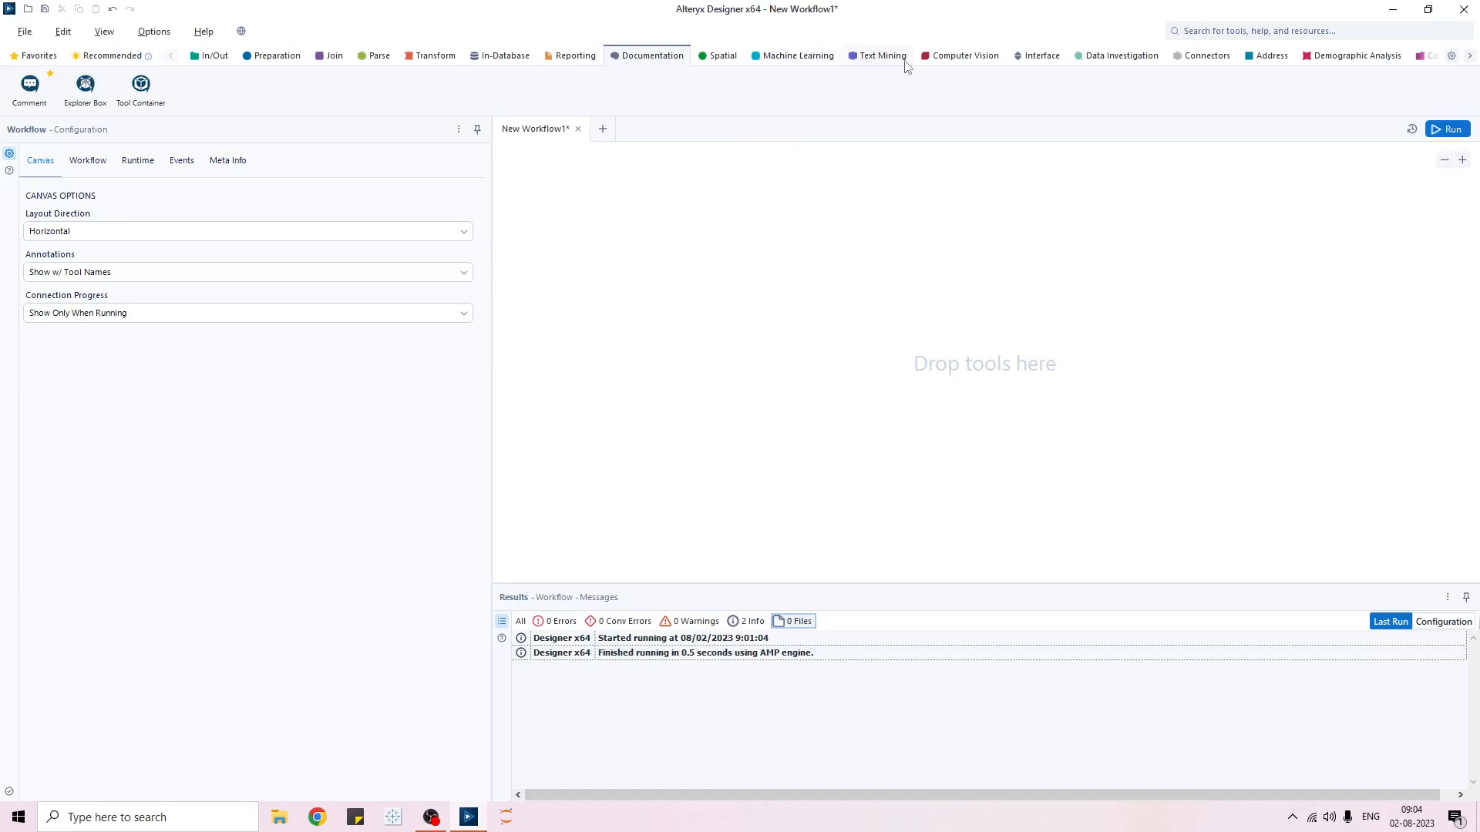
pyautogui.click(1044, 57)
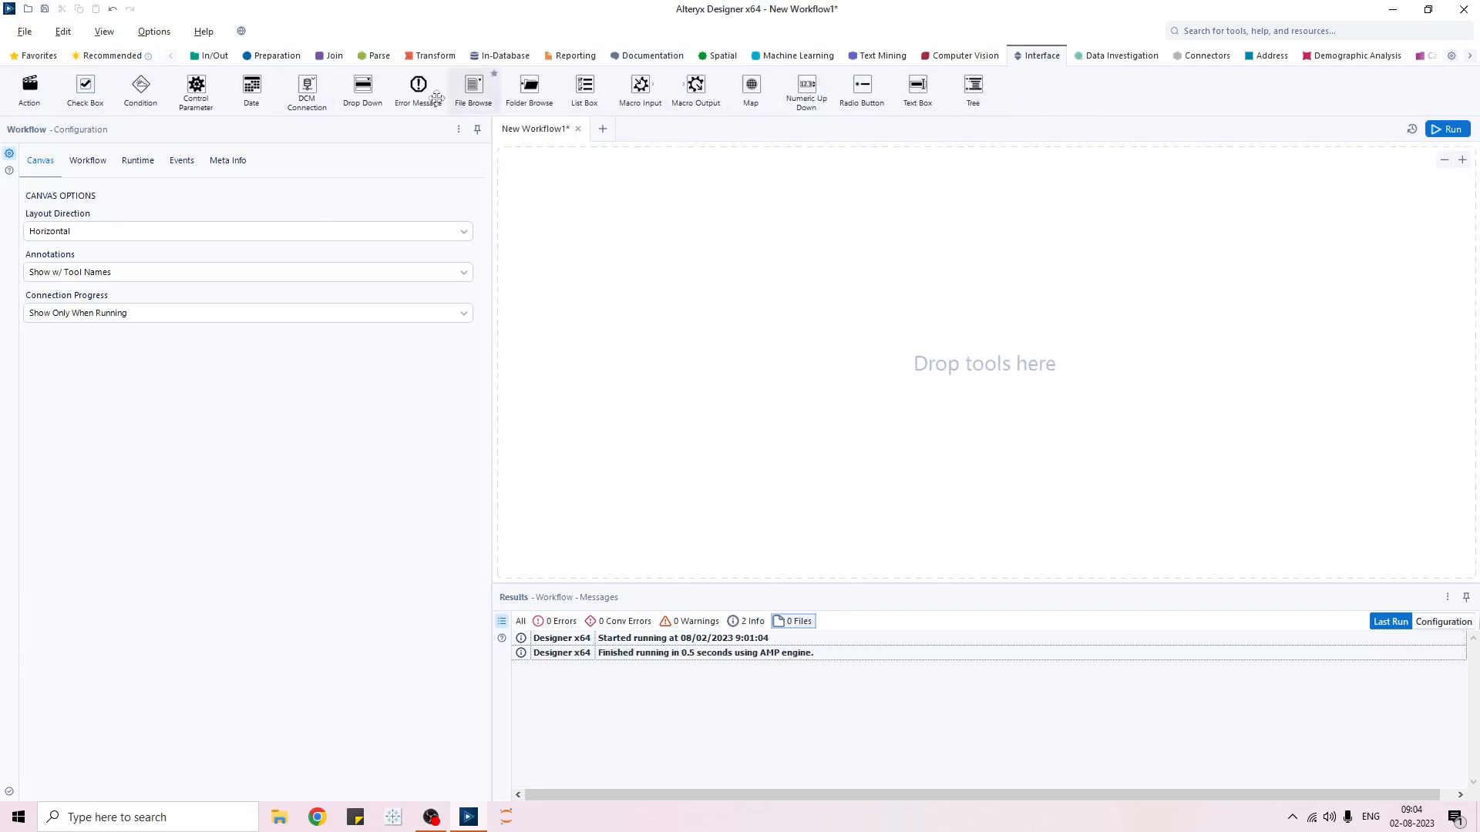
# - Add a Check Box tool to the canvas and confirm the workflow type is now Analytic App
pyautogui.moveTo(141, 84); pyautogui.dragTo(143, 83)
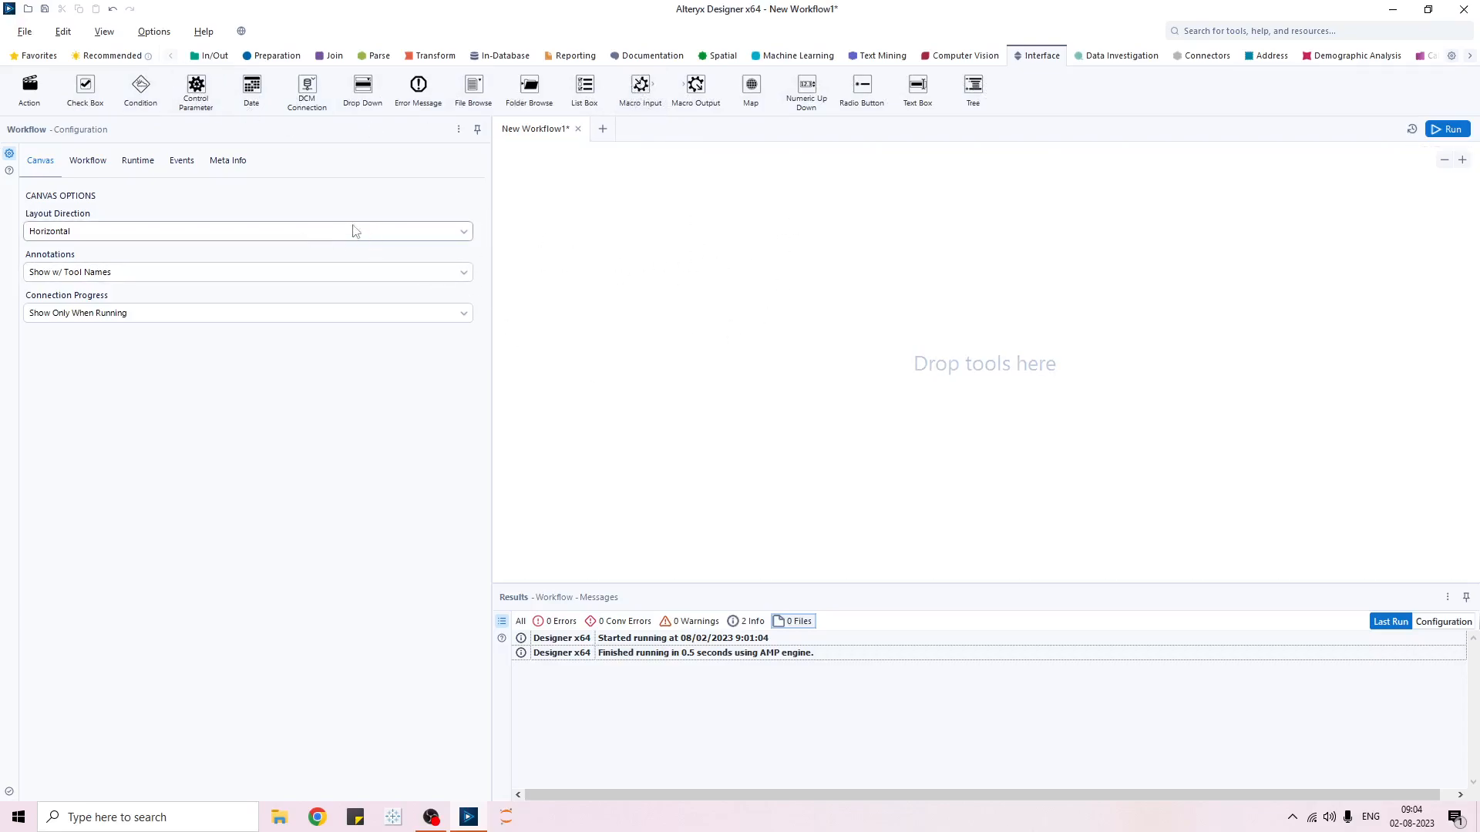
pyautogui.click(91, 162)
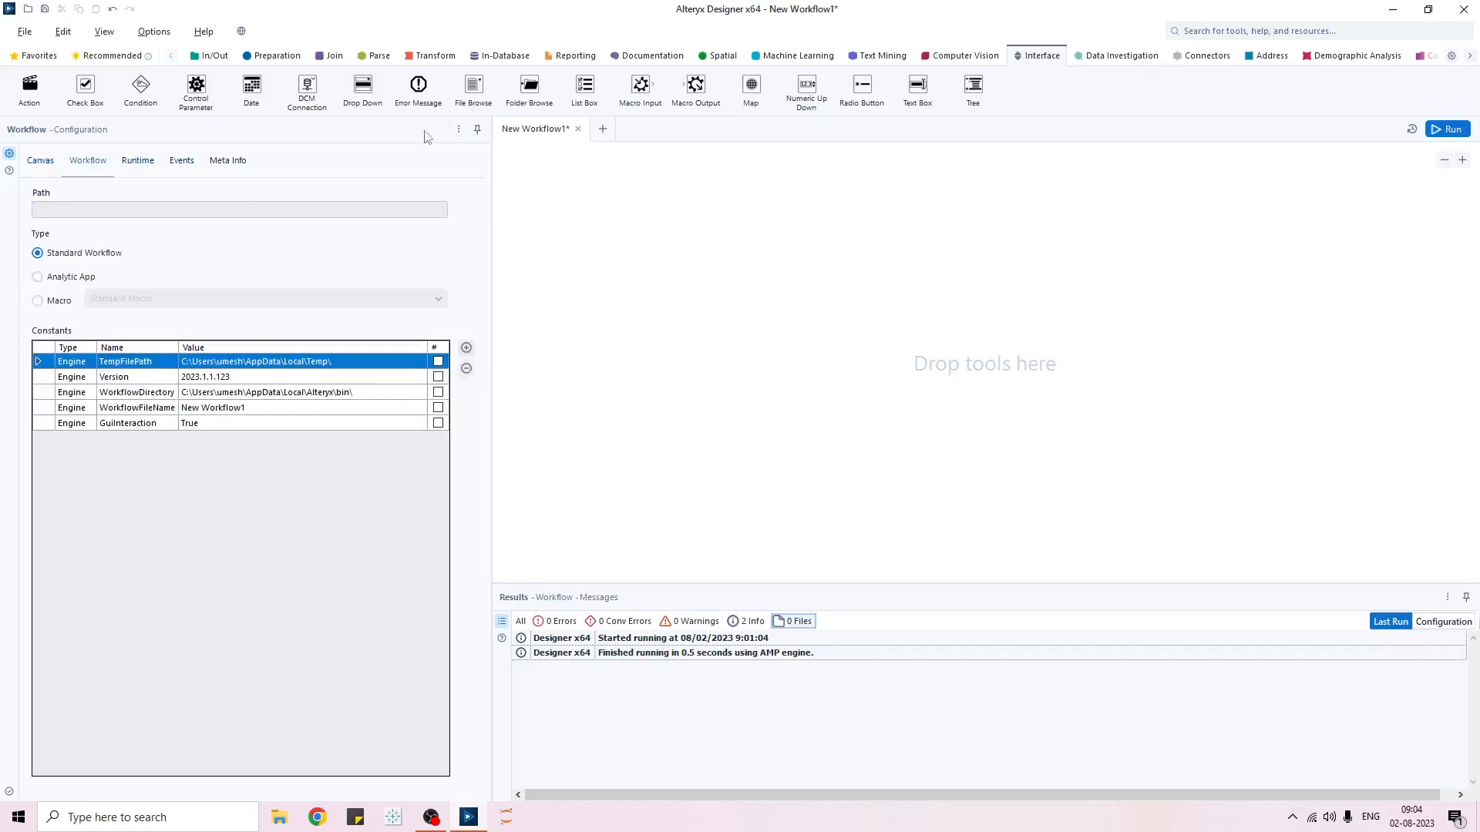
pyautogui.moveTo(651, 86); pyautogui.dragTo(657, 87)
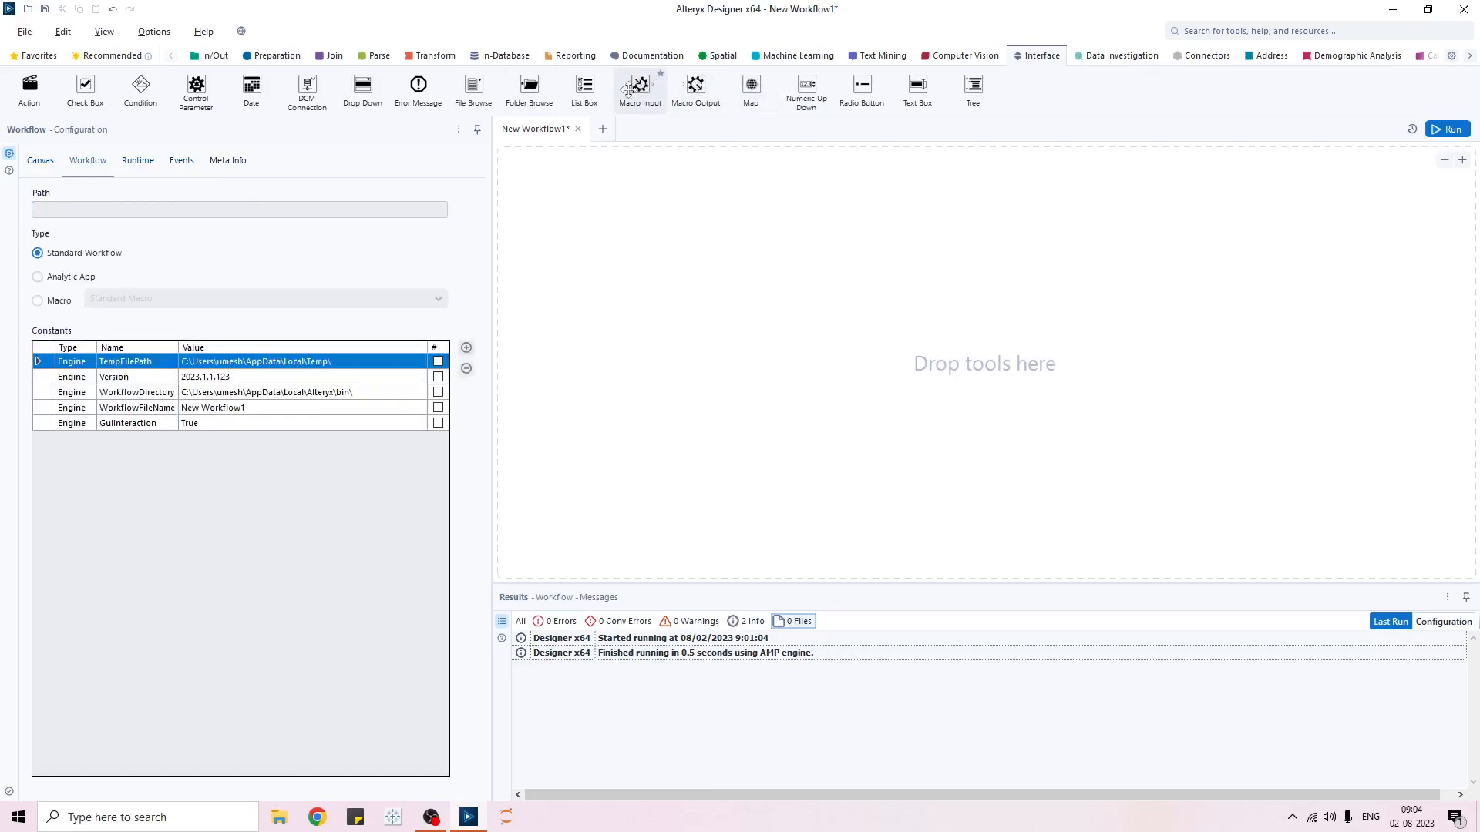
pyautogui.moveTo(85, 85); pyautogui.dragTo(700, 227)
pyautogui.click(542, 320)
pyautogui.click(82, 163)
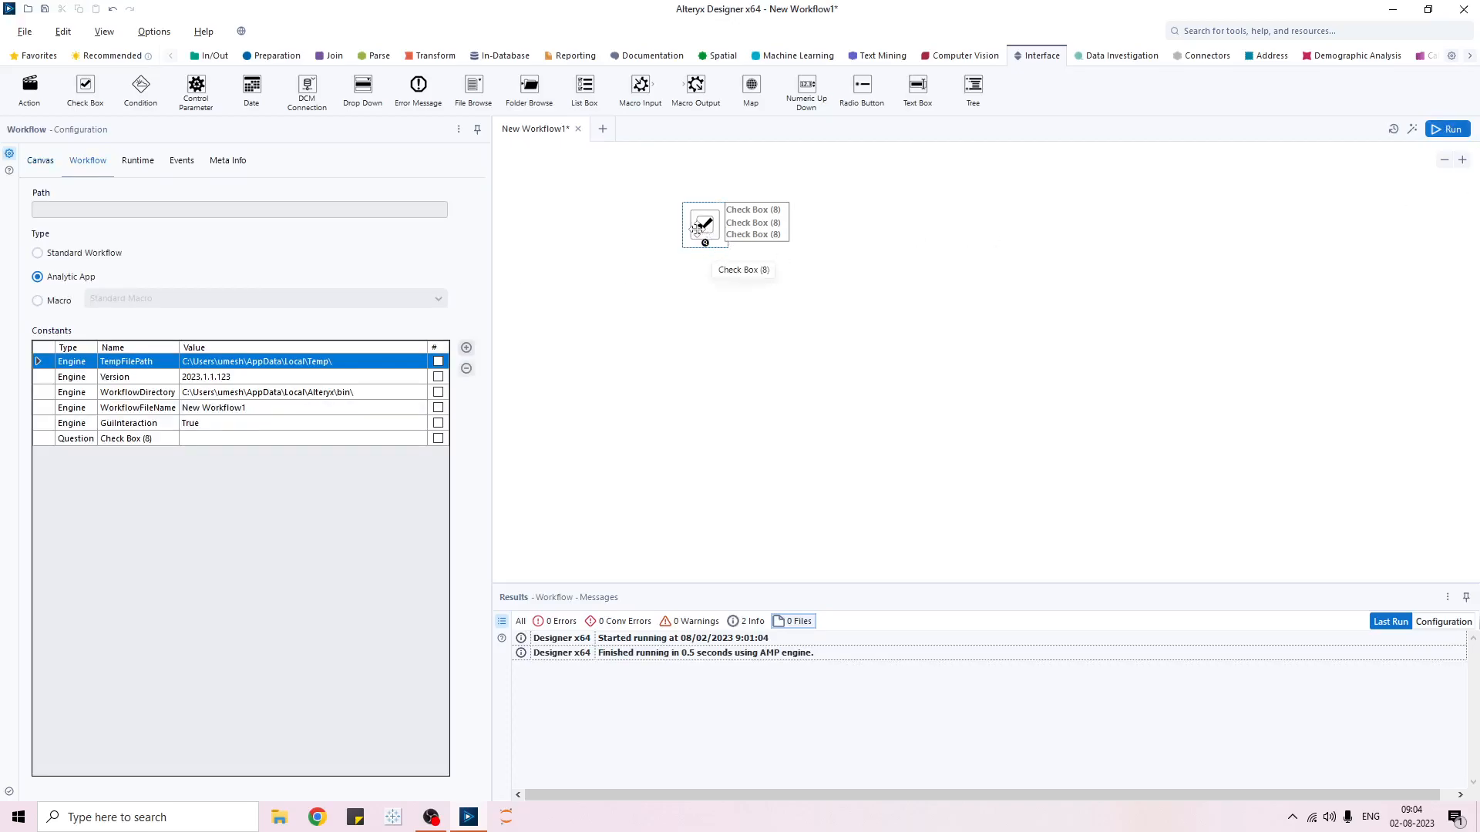
# - Replace the Check Box with an Action tool, run the workflow and recheck the workflow type
pyautogui.click(709, 231)
pyautogui.press('Delete')
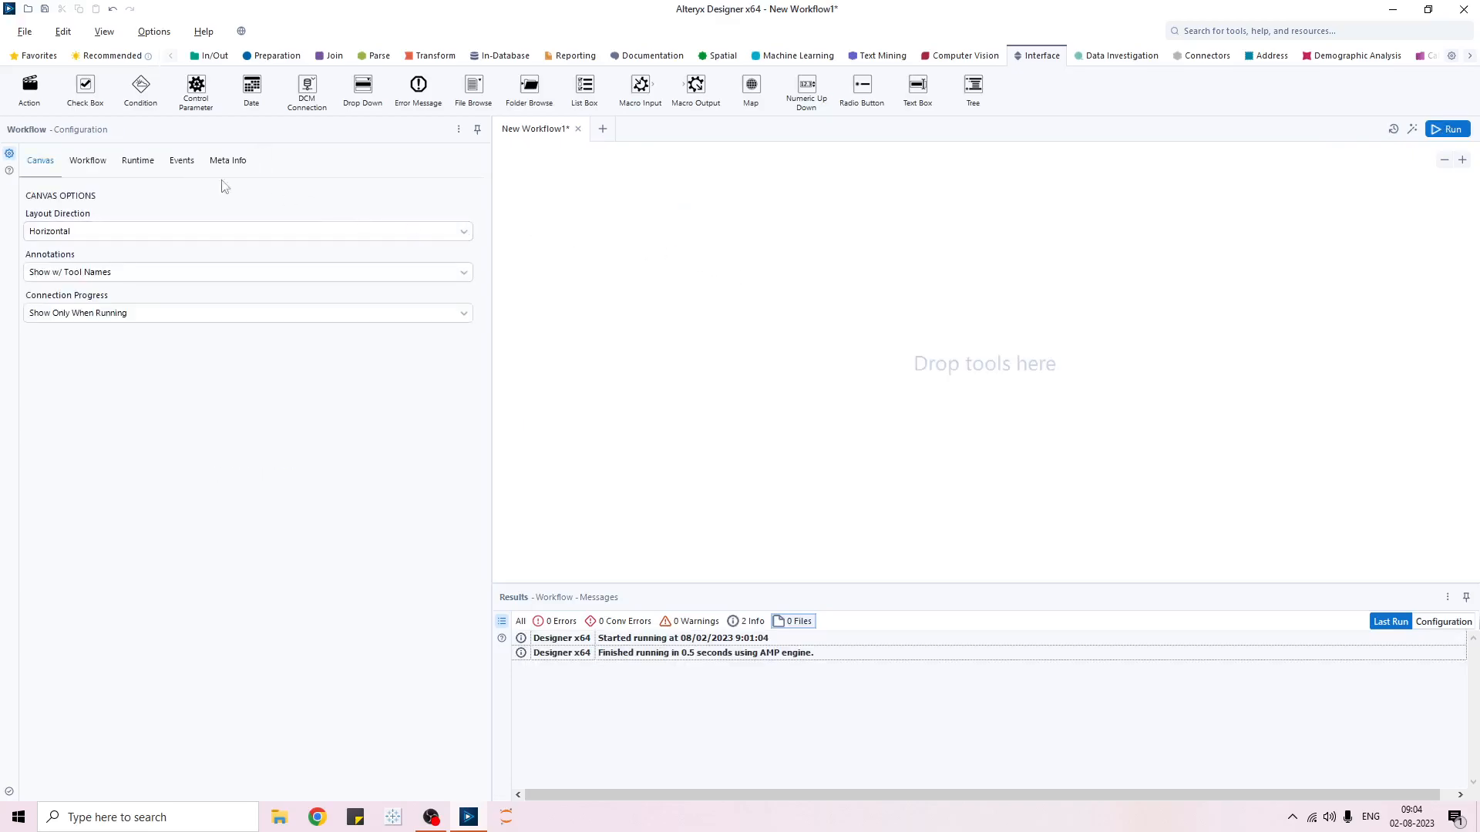
pyautogui.moveTo(122, 101); pyautogui.dragTo(120, 103)
pyautogui.moveTo(30, 85); pyautogui.dragTo(782, 256)
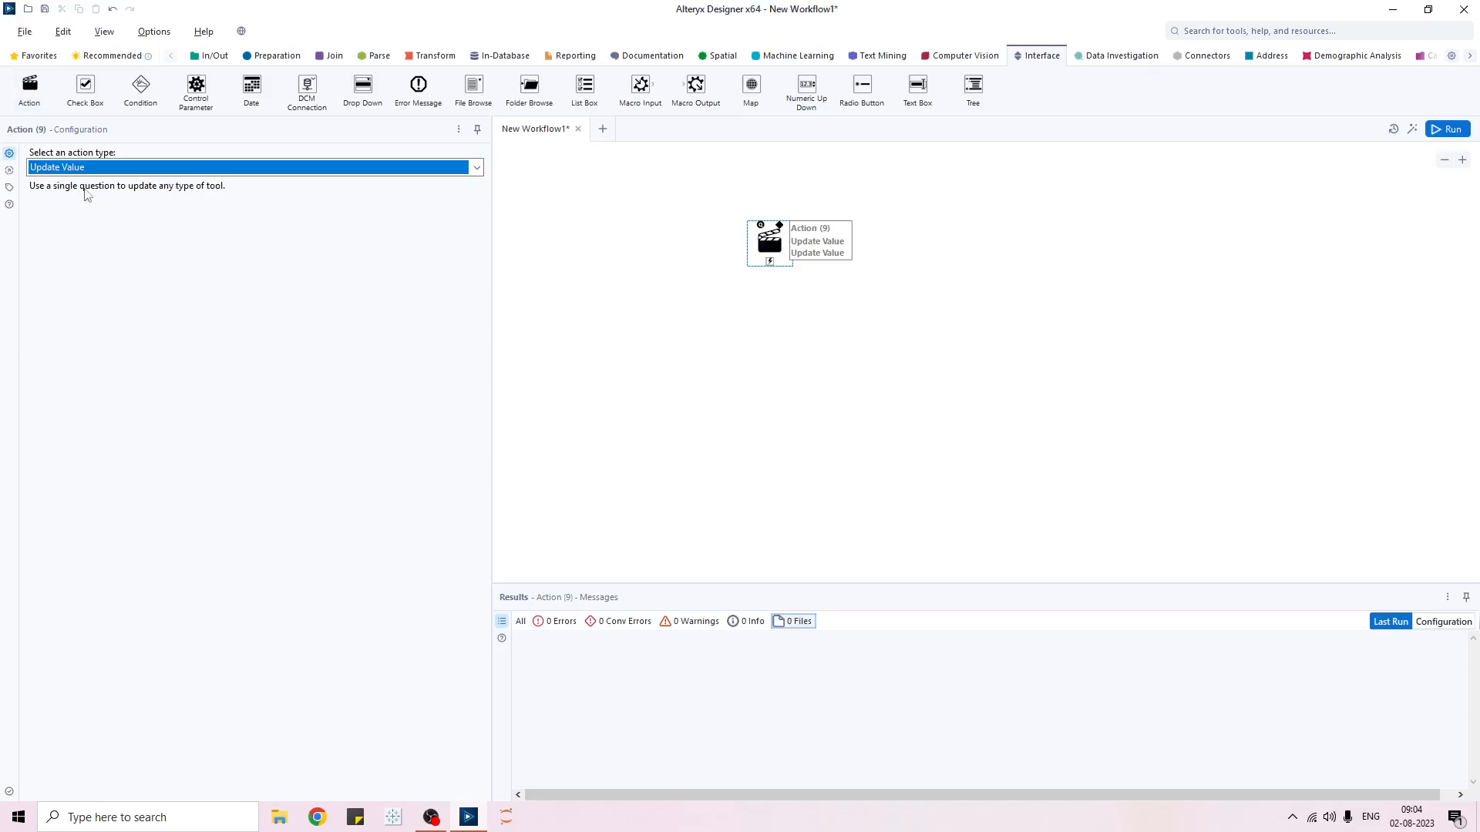
pyautogui.click(627, 363)
pyautogui.hotkey('ctrl', 'r')
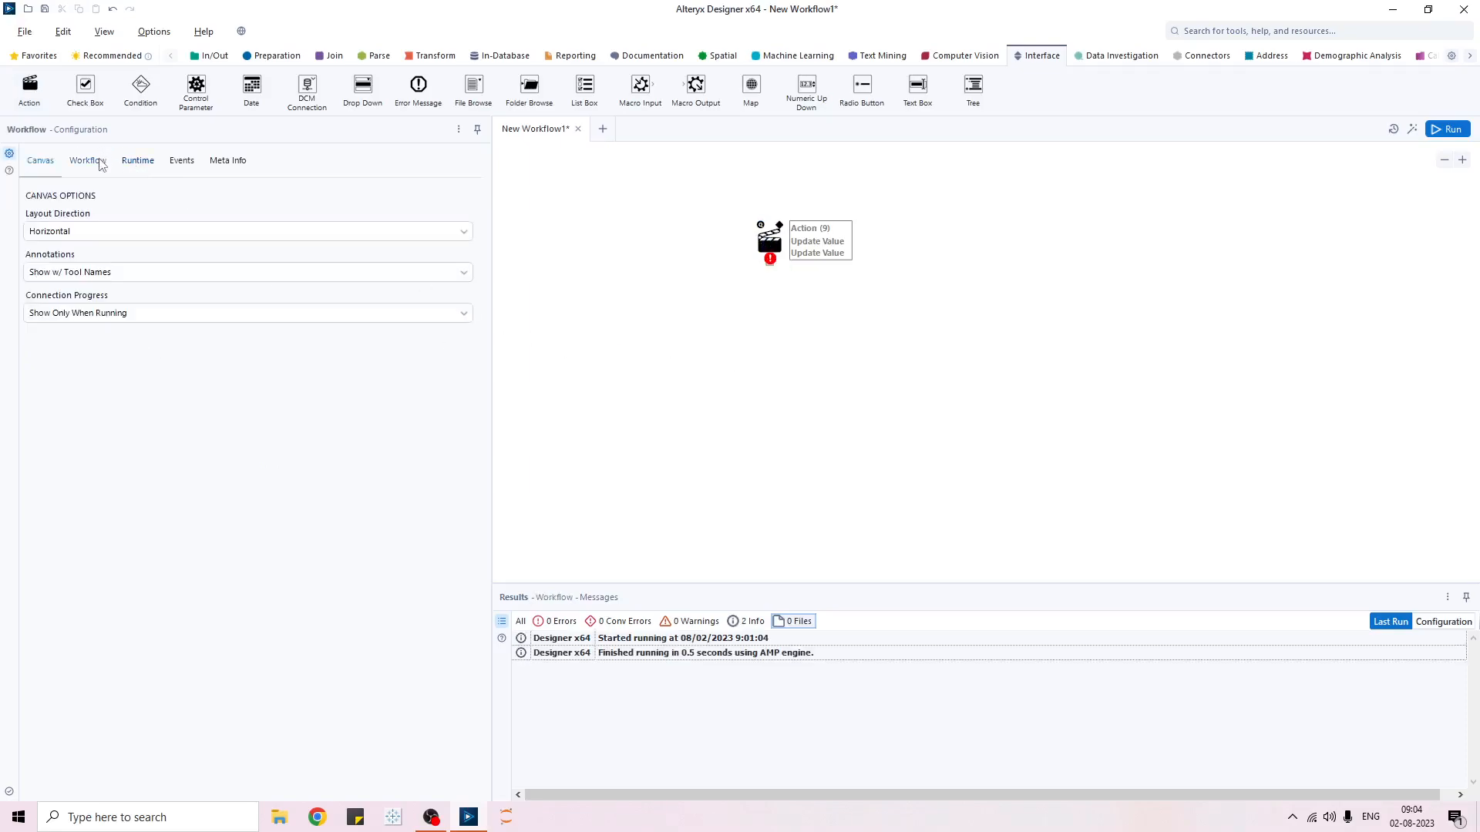
pyautogui.click(99, 161)
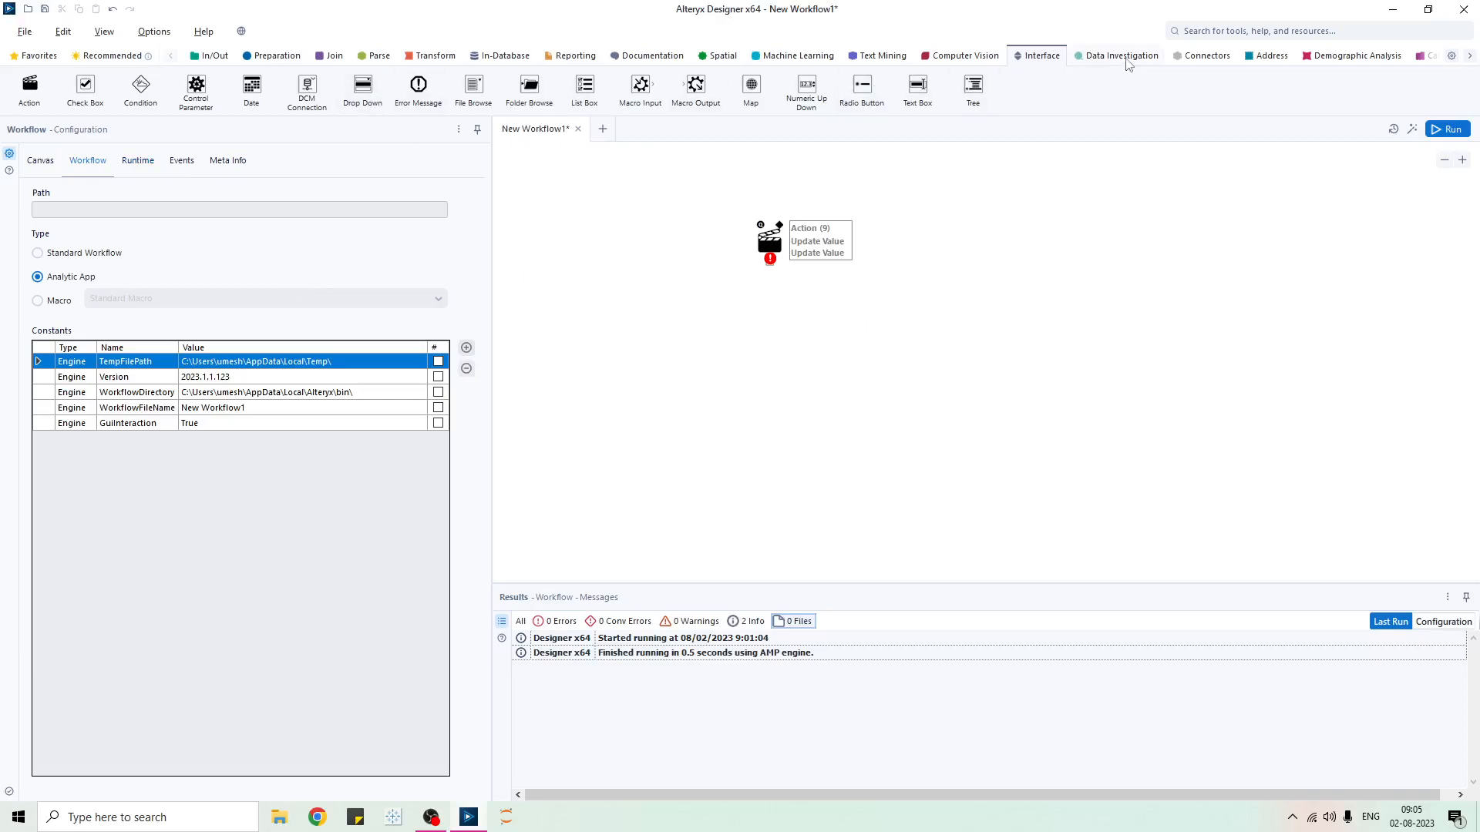
# - View the Data Investigation and Interface palettes, then scroll the category tabs to the right
pyautogui.click(1123, 57)
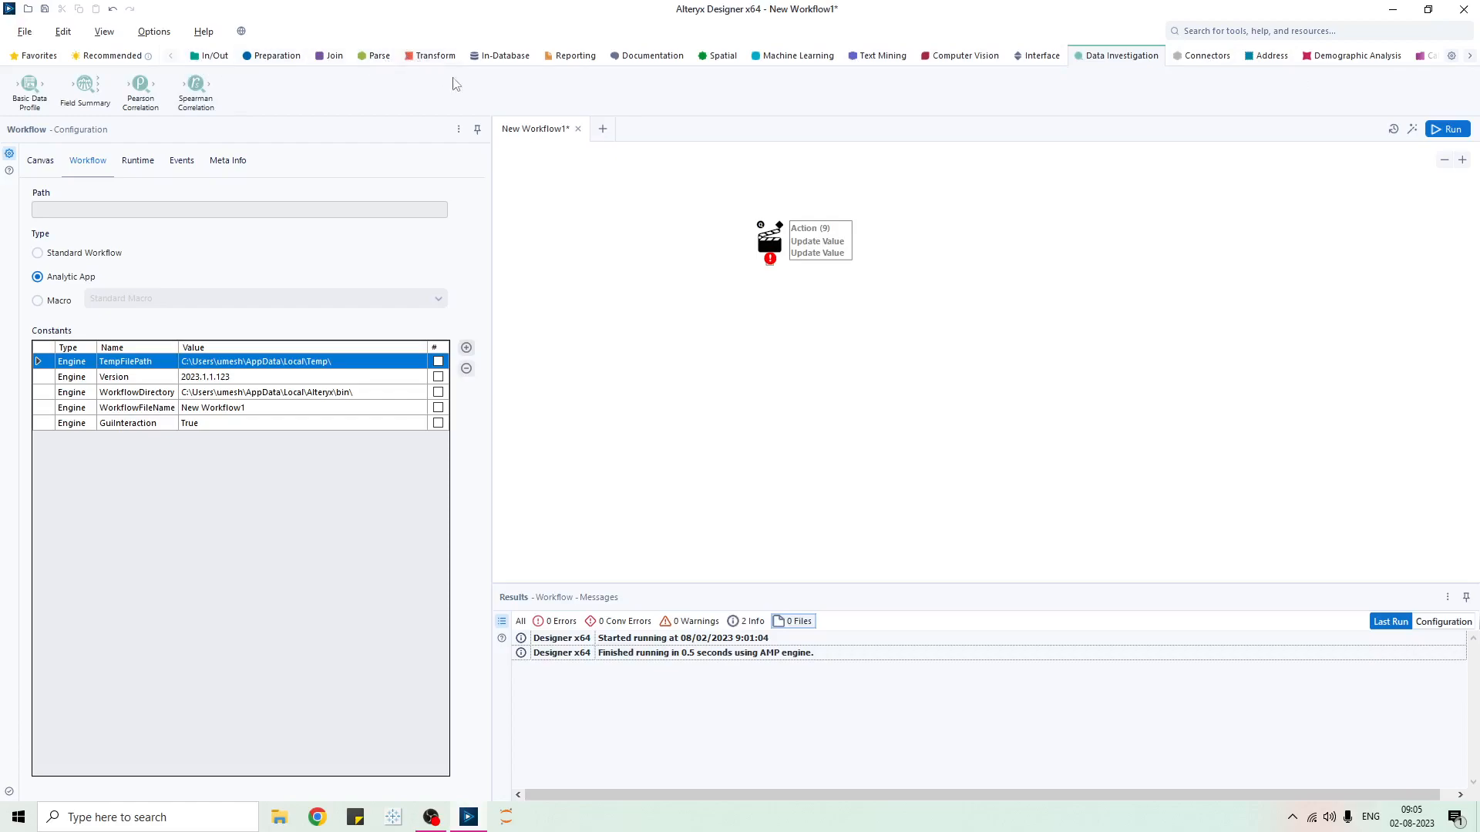
pyautogui.click(1040, 59)
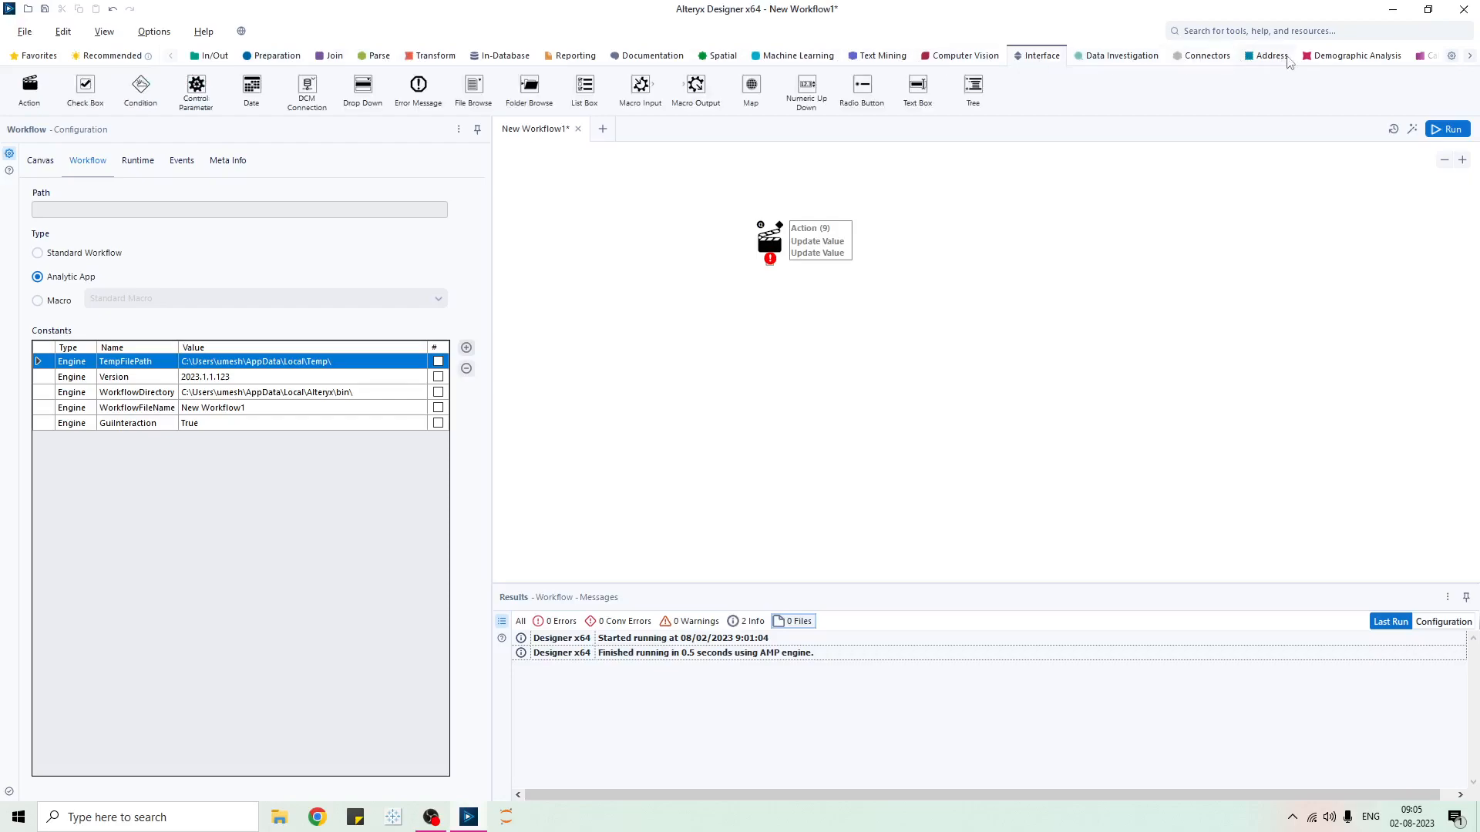
pyautogui.click(1470, 57)
pyautogui.click(1470, 57)
pyautogui.click(1470, 57)
pyautogui.click(1470, 57)
pyautogui.click(1470, 57)
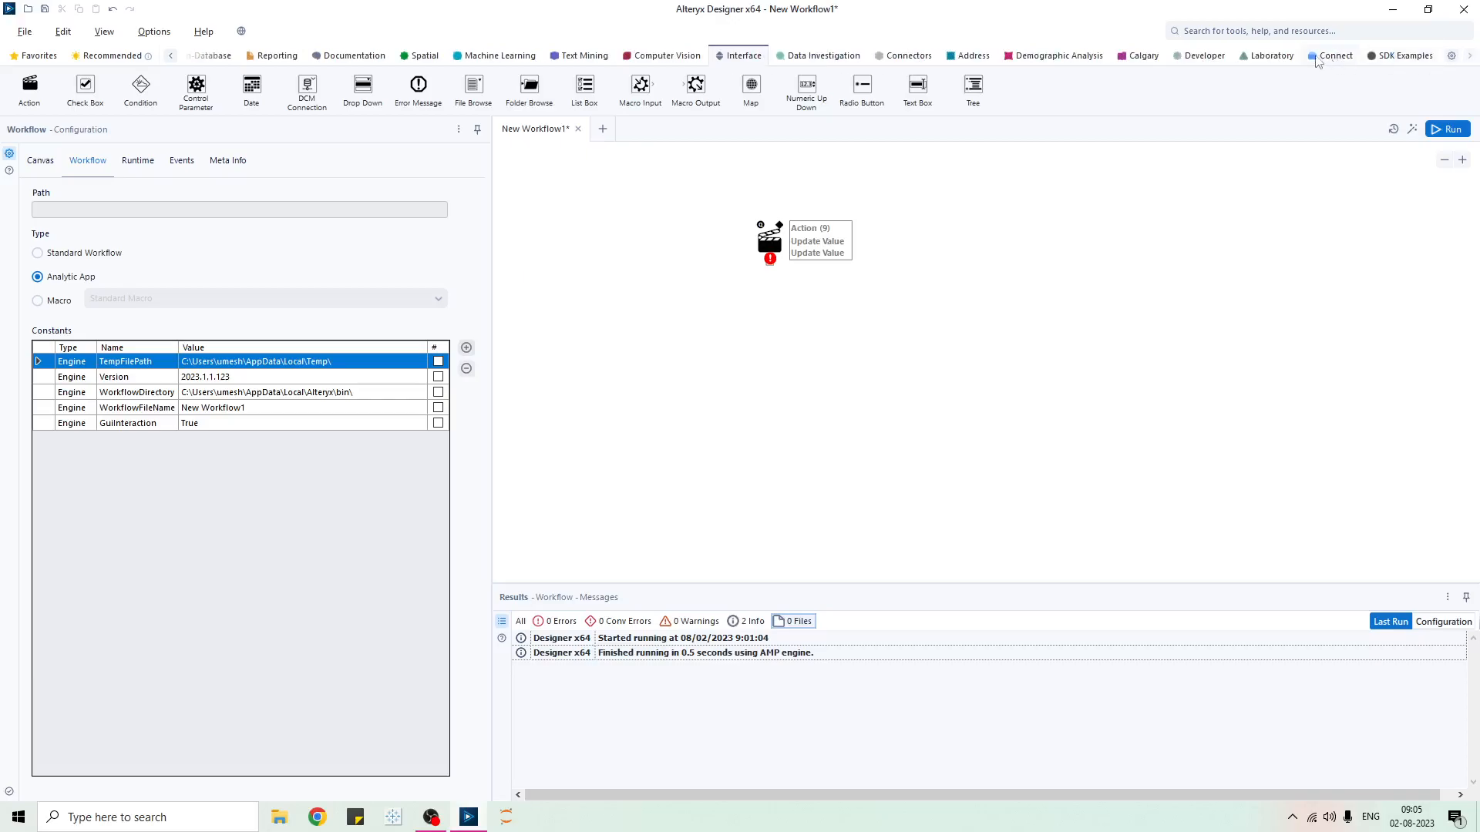
# - Browse the Developer, Connect and SDK Examples palettes, then scroll the category tabs back left
pyautogui.click(1216, 62)
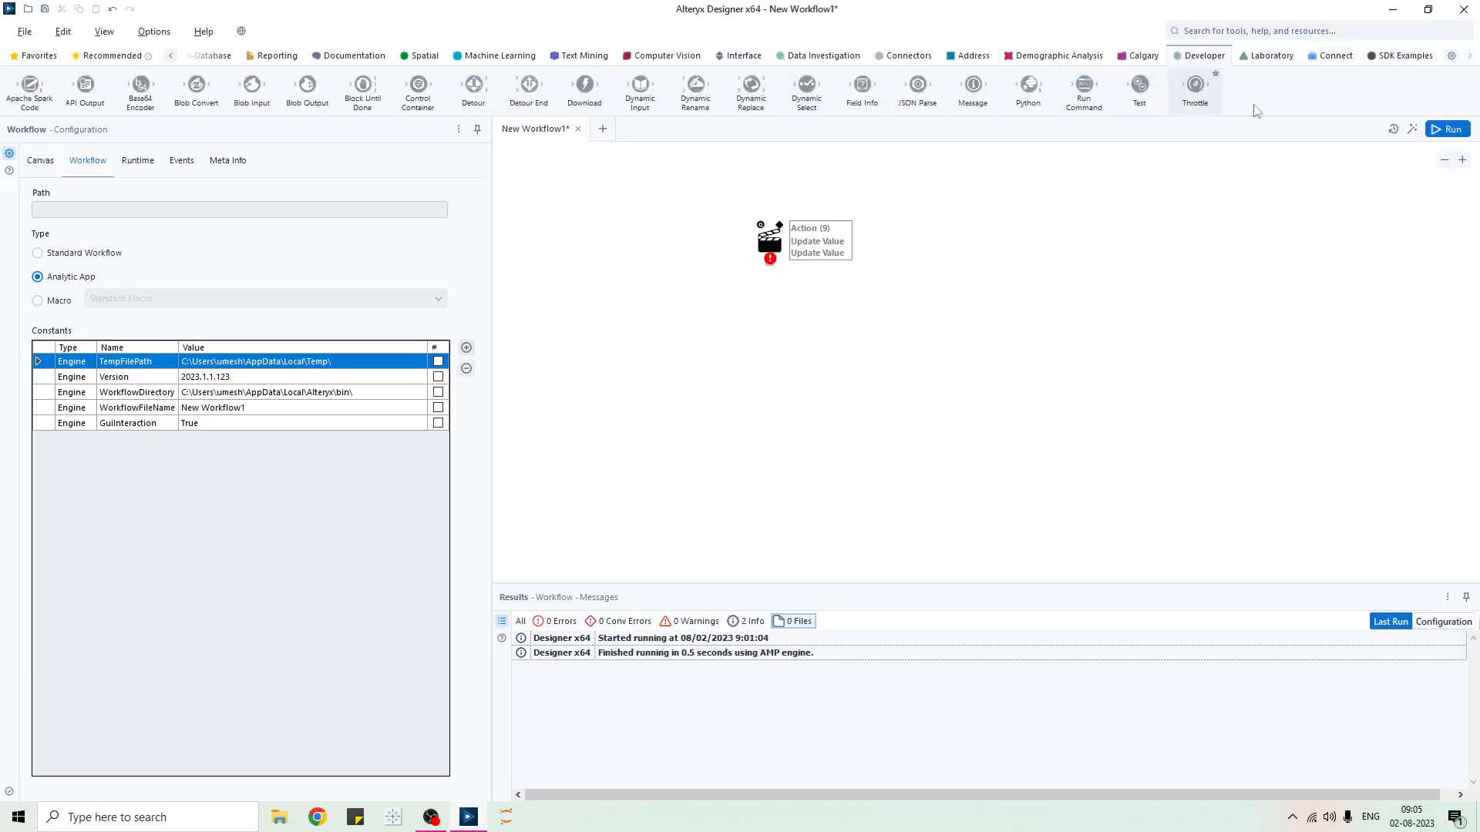
pyautogui.click(1345, 63)
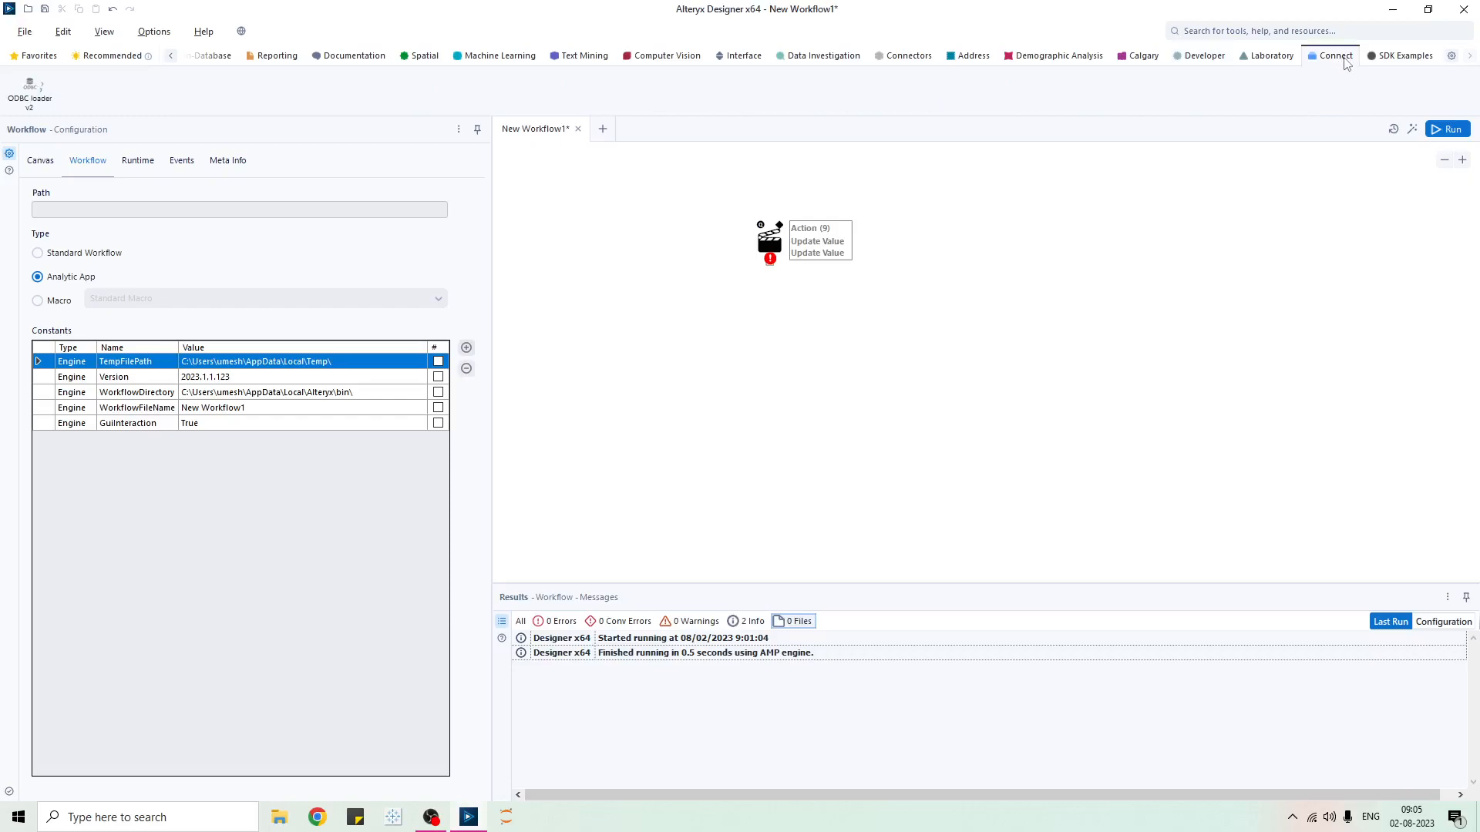
pyautogui.click(1395, 60)
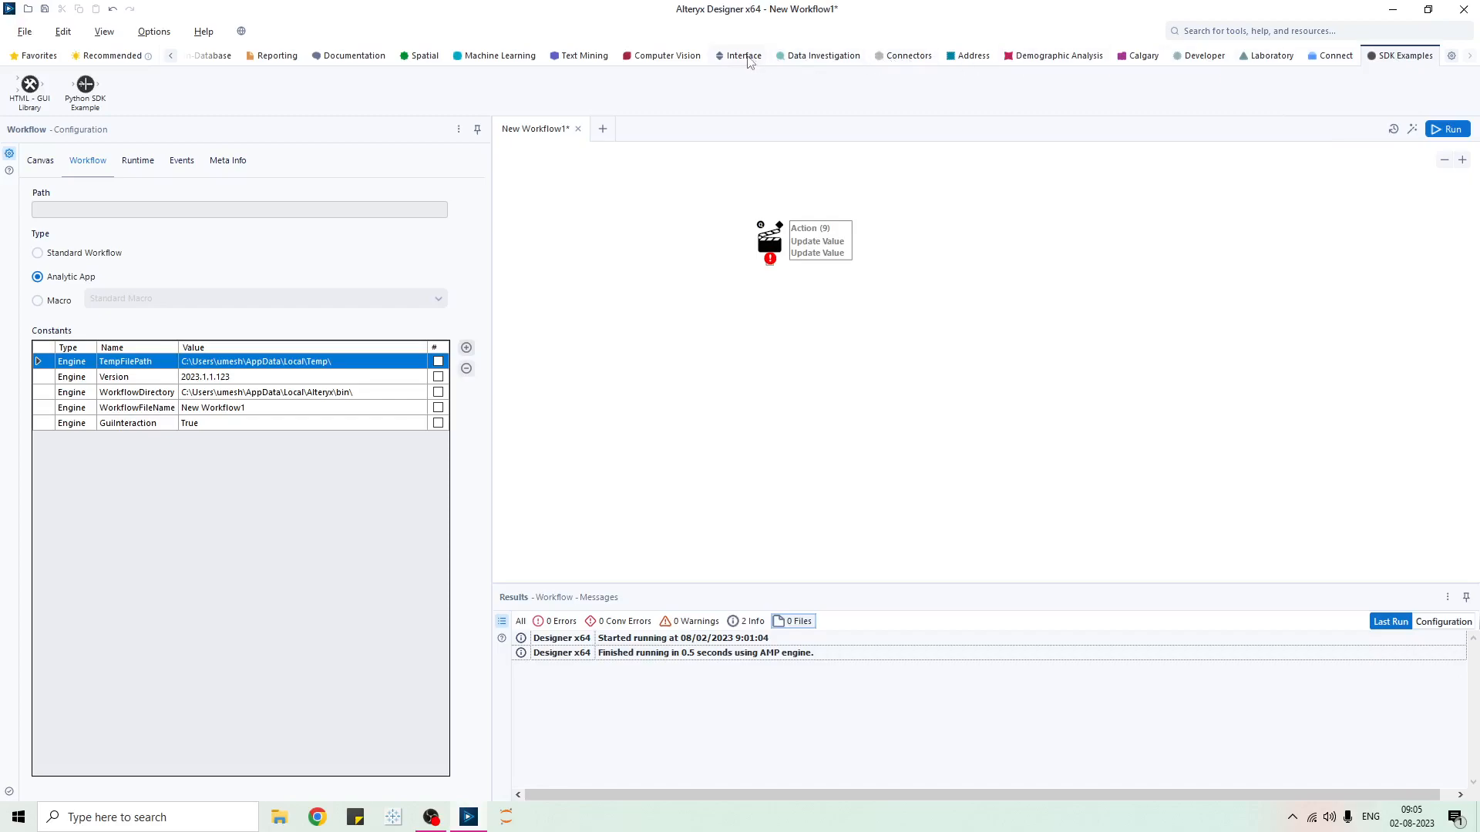
pyautogui.click(171, 56)
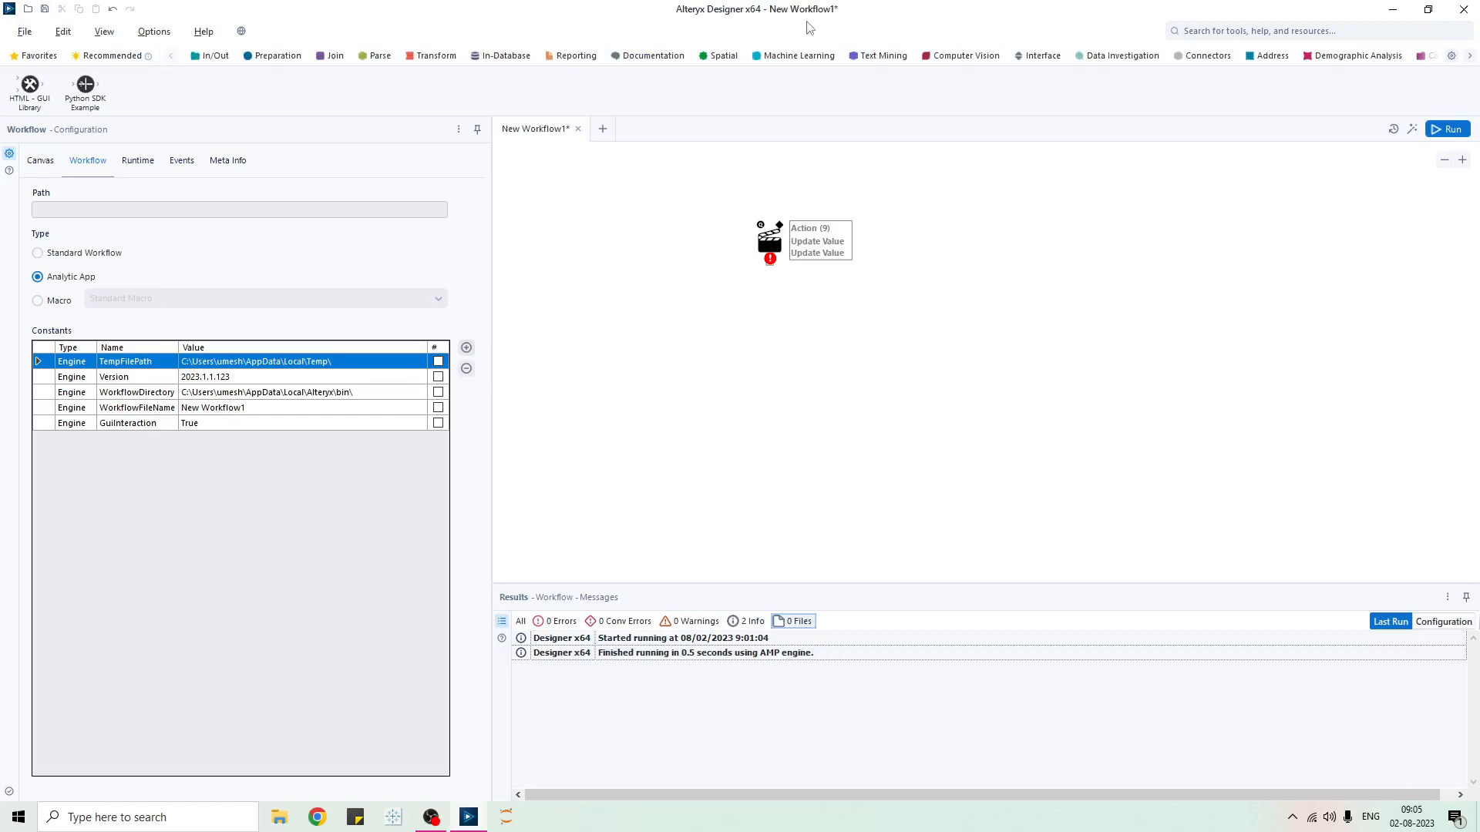